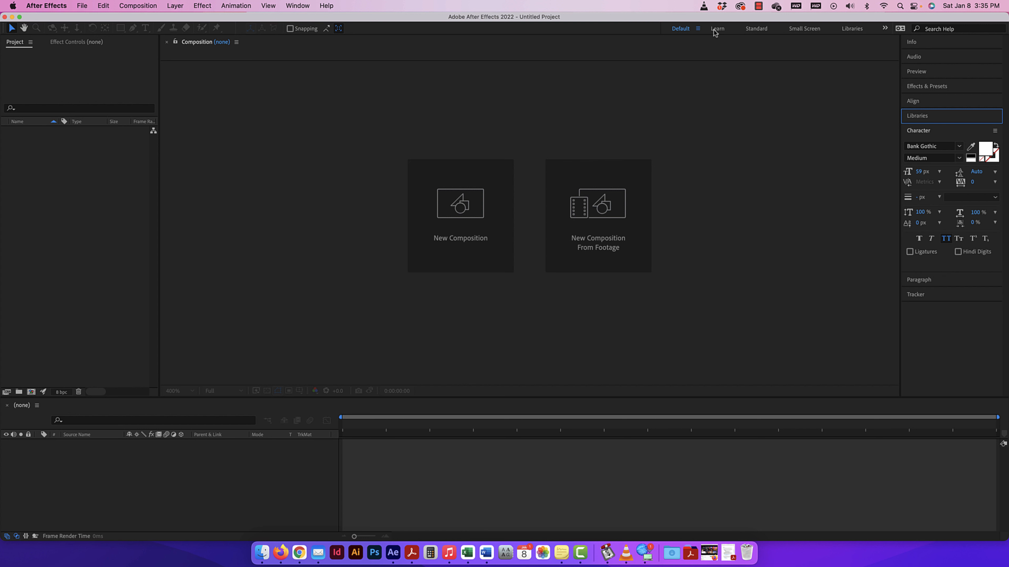
click(268, 5)
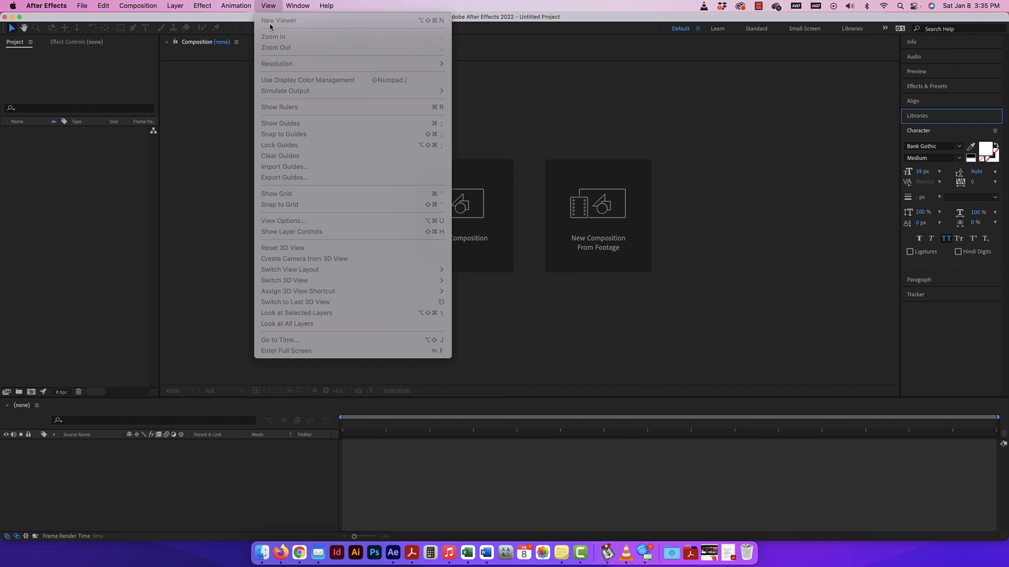
key(Right)
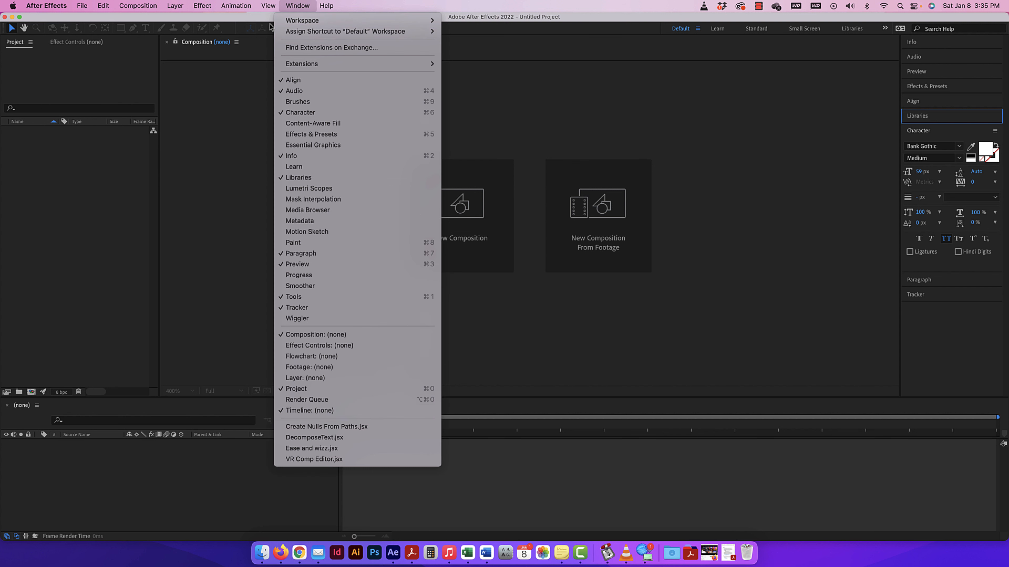
key(Down)
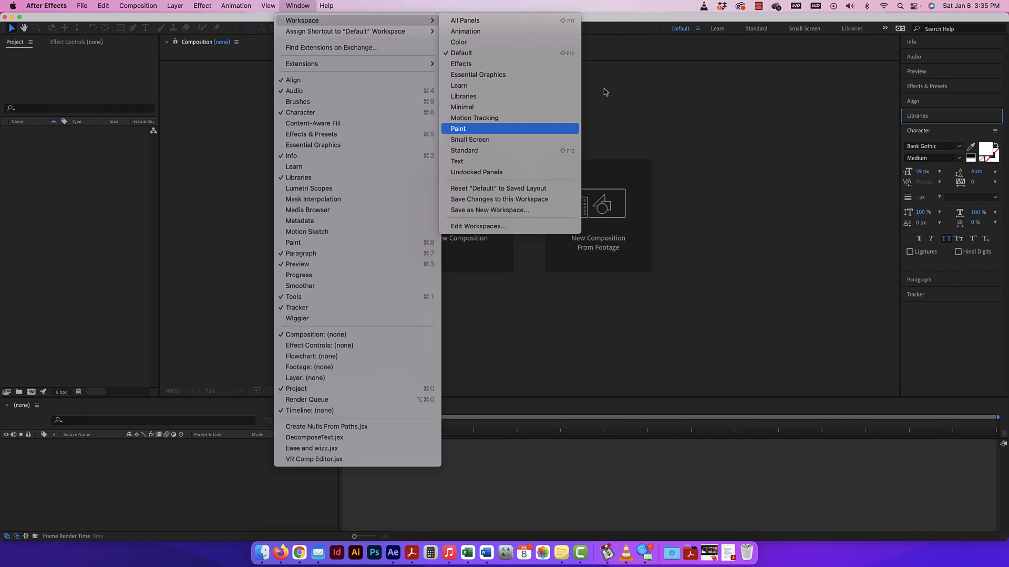
click(789, 127)
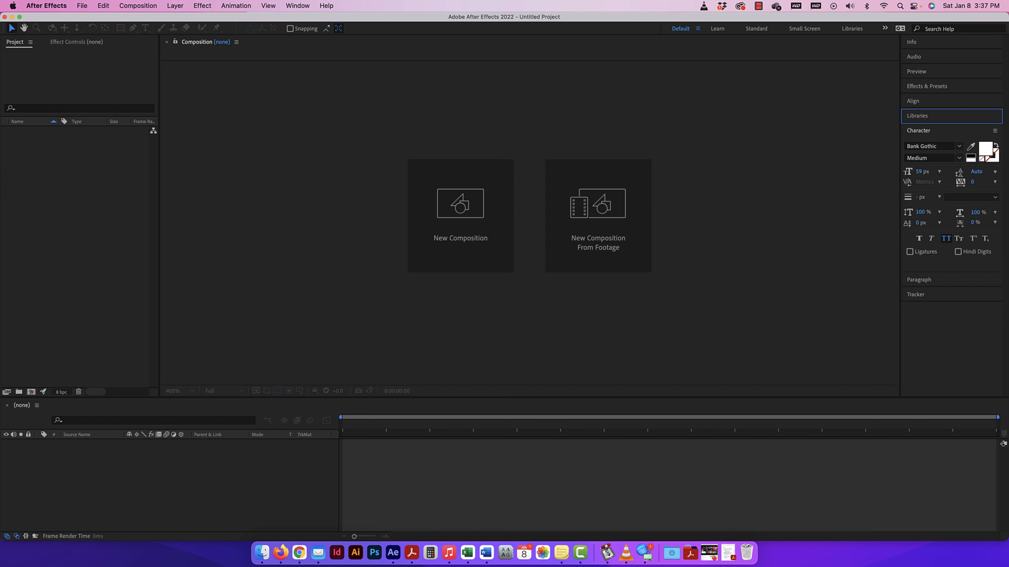
Enlarge the Timeline panel by raising its upper edge, and collapse the Character panel.
scroll(61, 171, right, 2)
drag(437, 397, 443, 315)
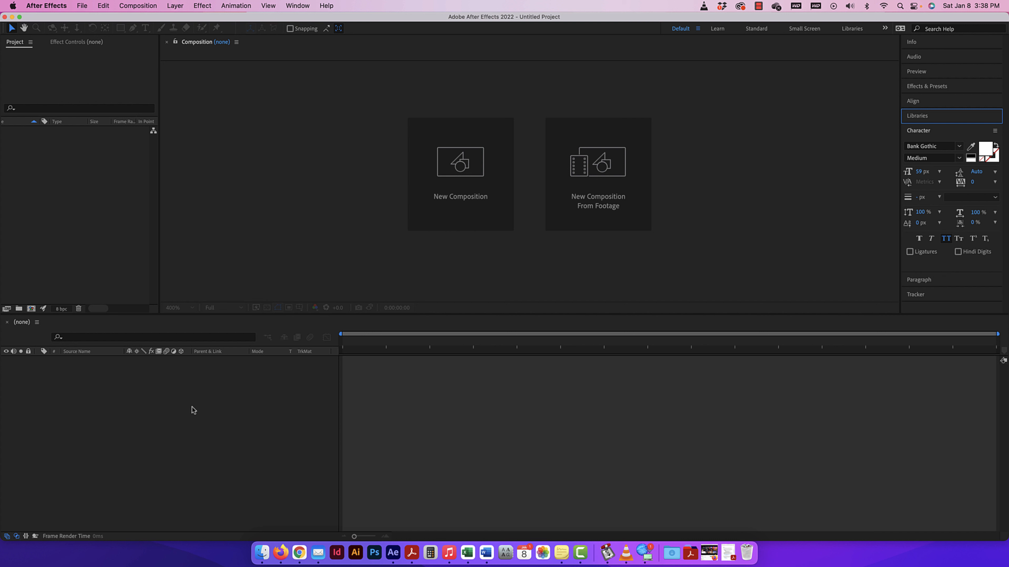
click(945, 133)
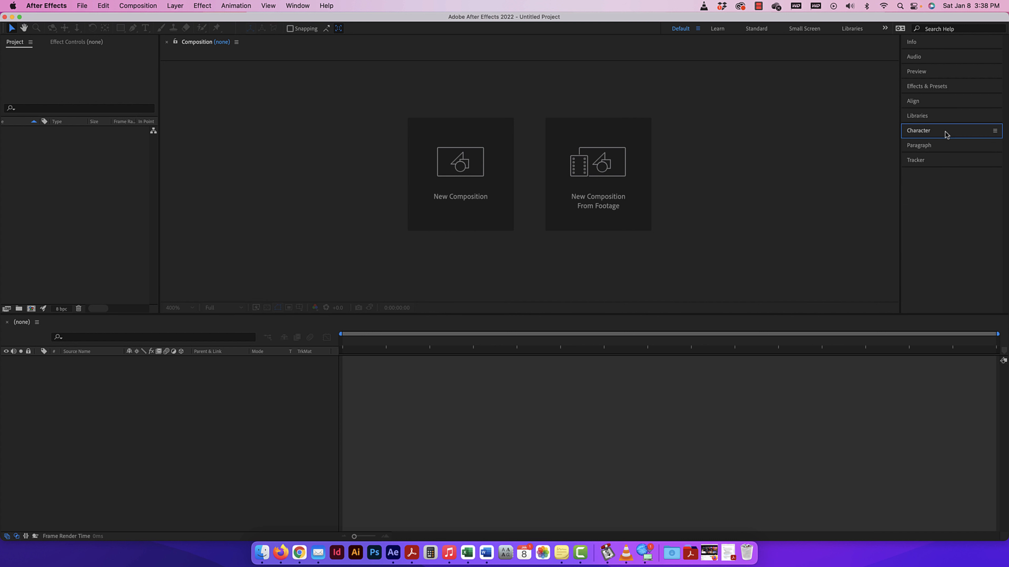
Examine the panel list and the contents of the Info, Preview and Effects & Presets panels, collapsing each one again.
click(293, 5)
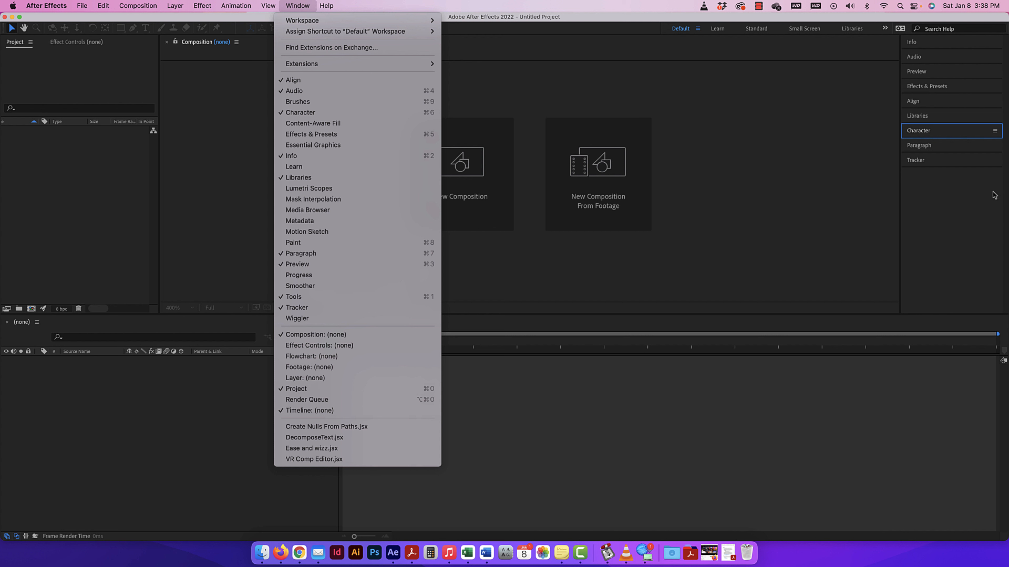
click(524, 172)
click(934, 43)
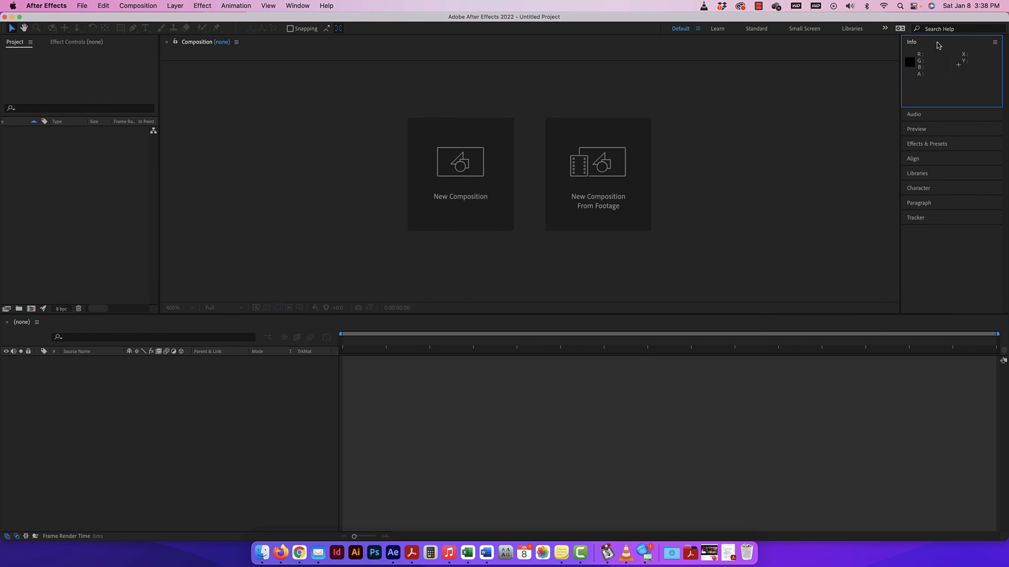
click(934, 43)
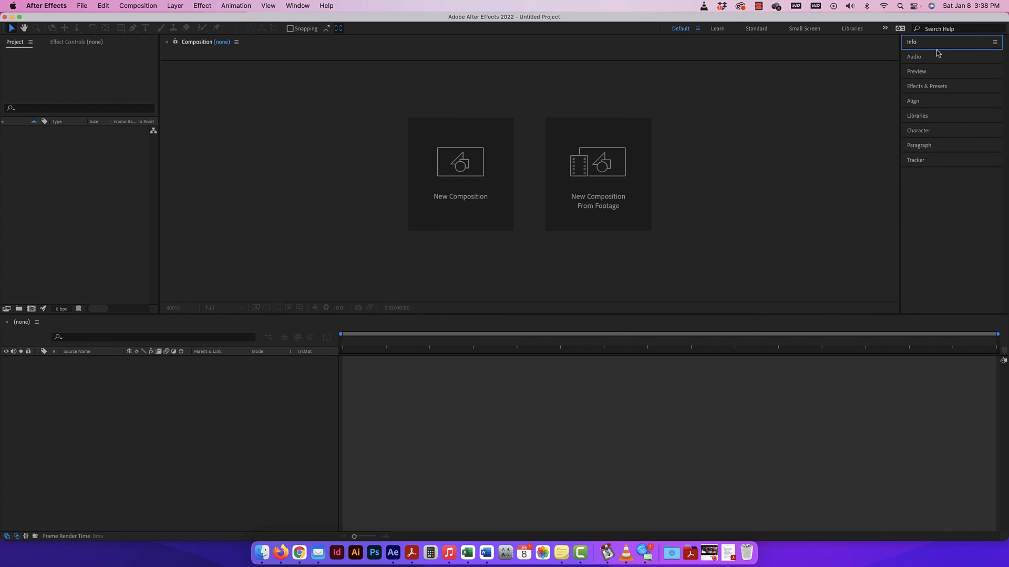
click(933, 72)
click(934, 73)
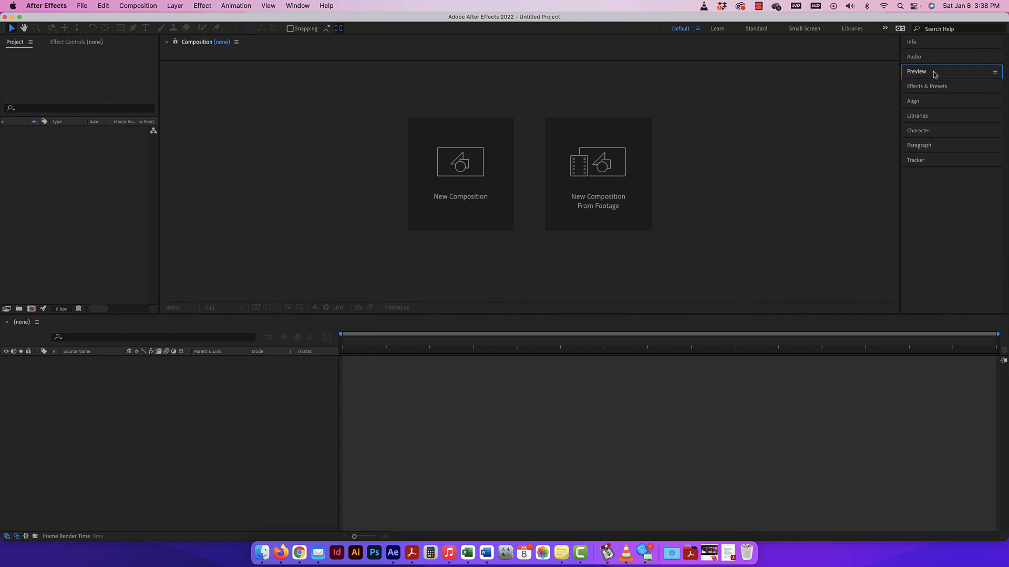
click(937, 86)
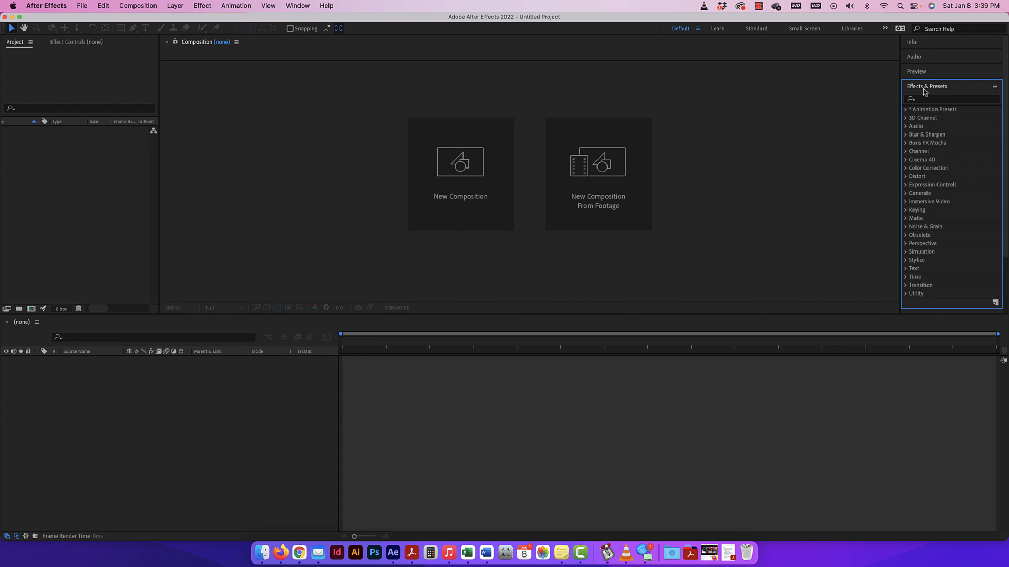
click(926, 89)
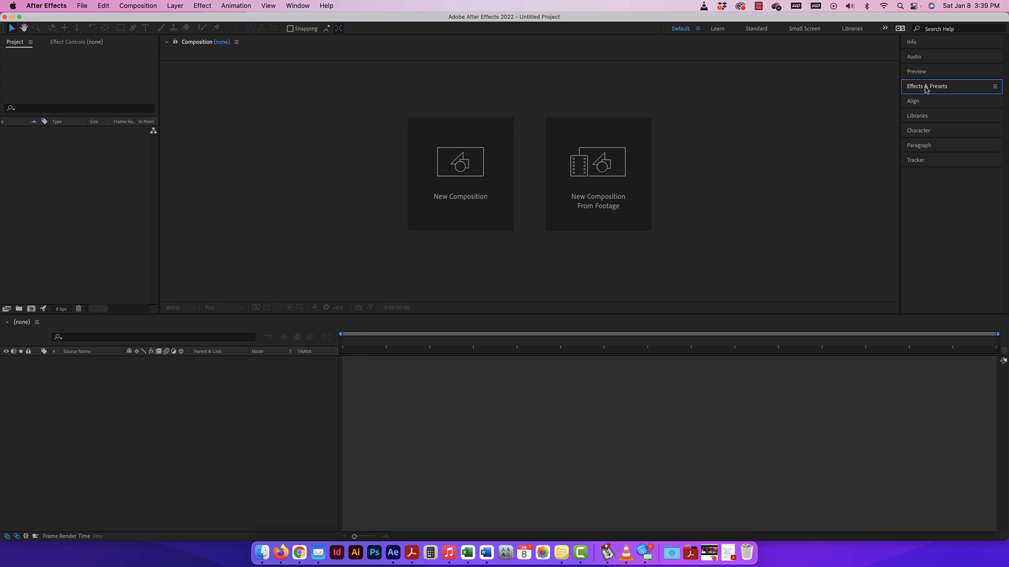
Examine the contents of the Align, Libraries and Paragraph panels, and leave the Character panel expanded.
click(929, 102)
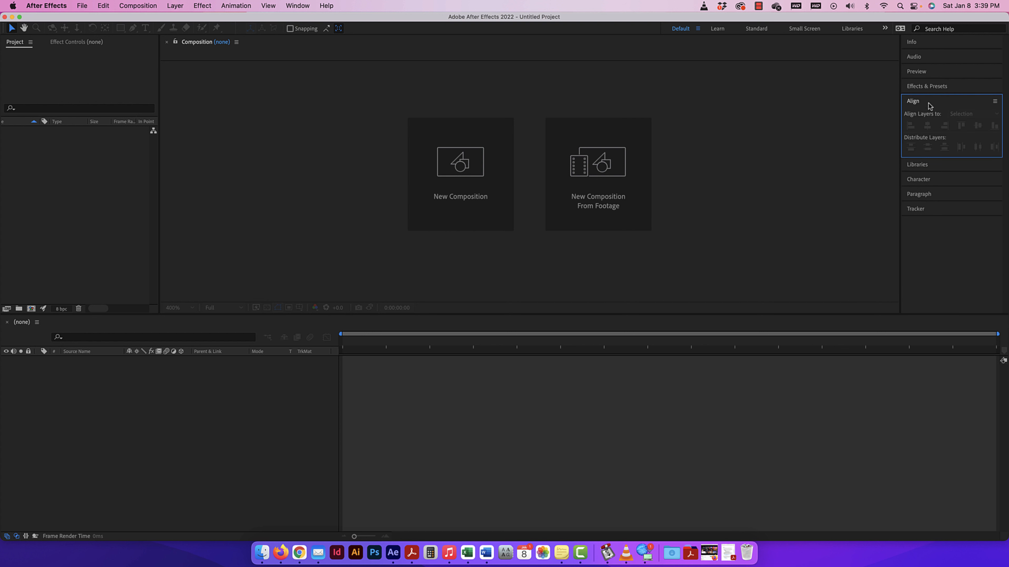
click(930, 104)
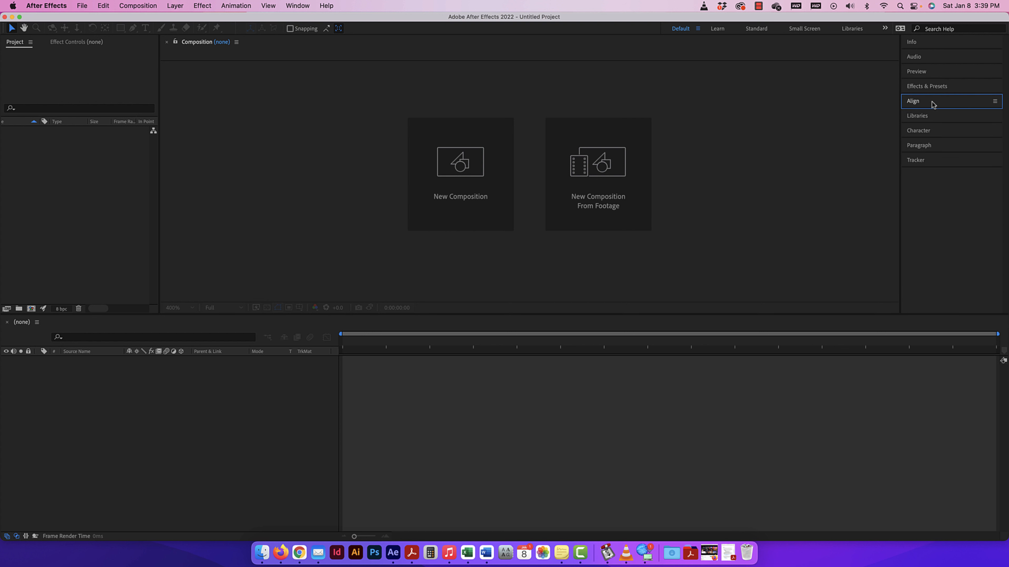
click(933, 115)
click(946, 116)
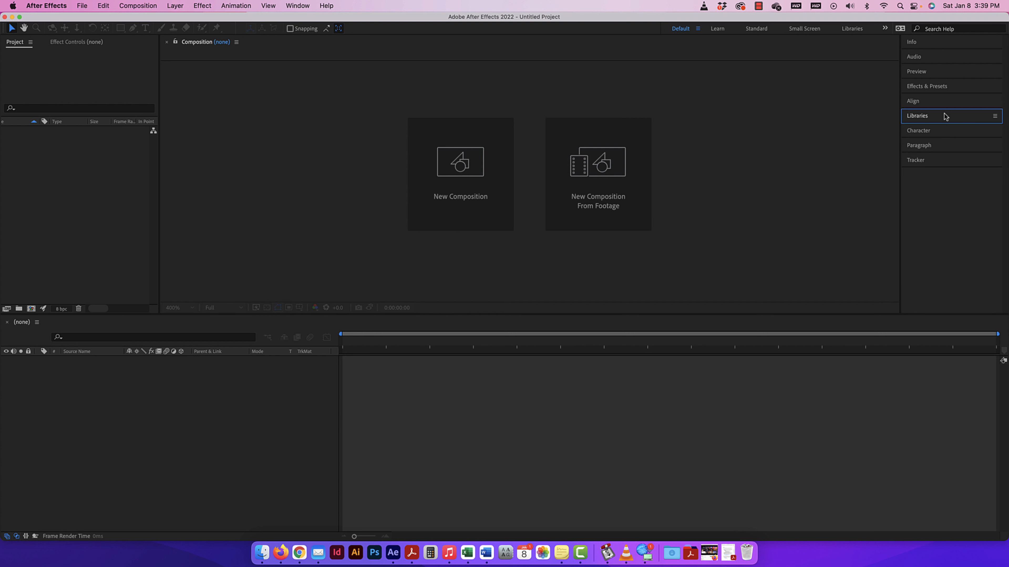
click(946, 130)
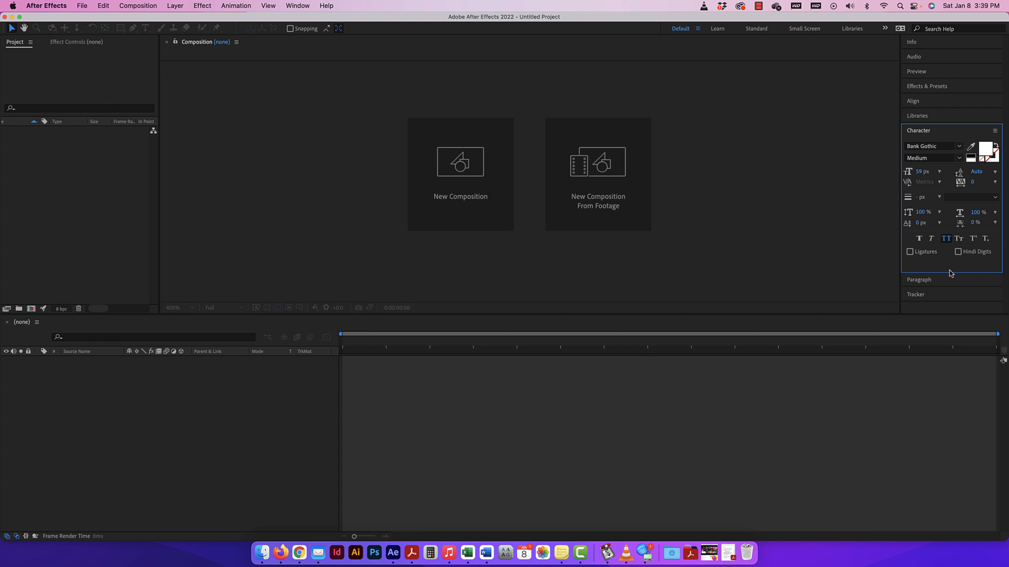
click(946, 280)
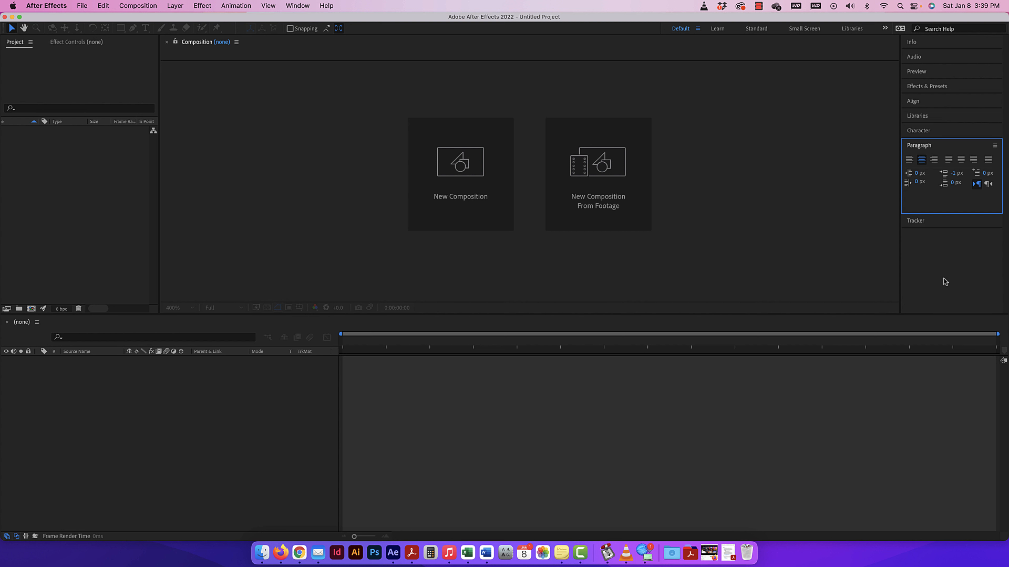
click(939, 134)
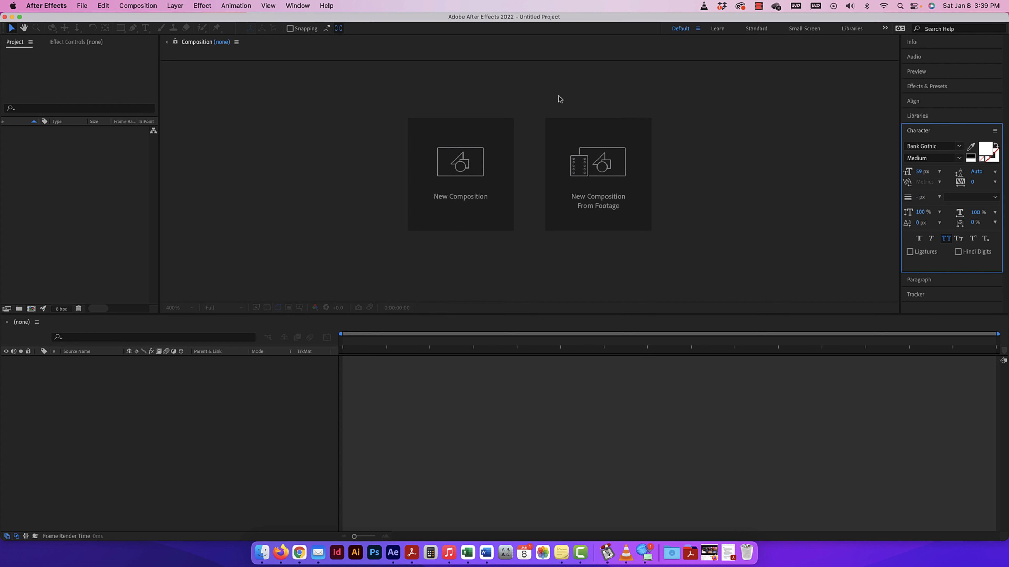
View the Effects & Presets and Effect Controls panels, and bring the Project panel back to the front.
click(349, 40)
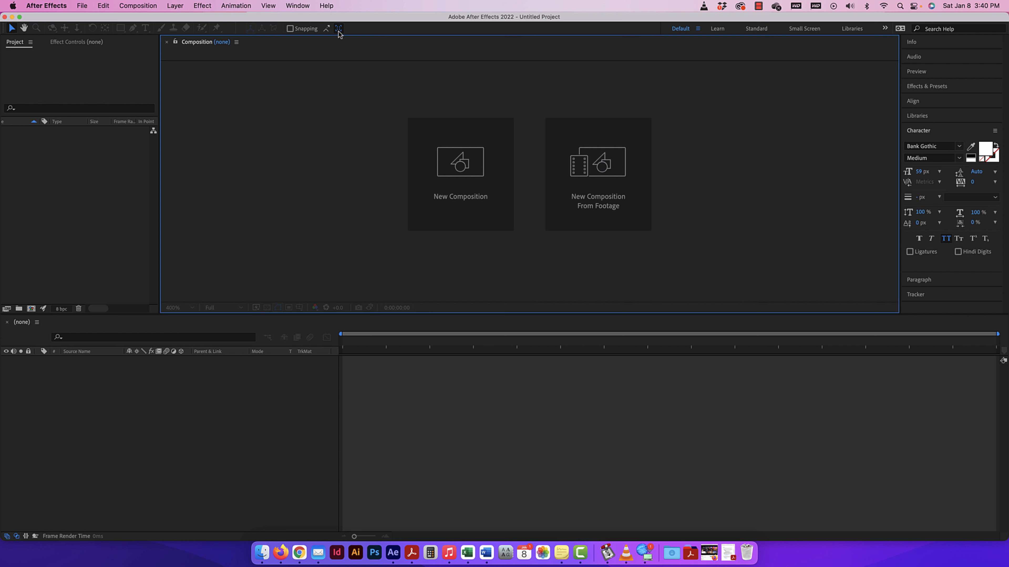
click(75, 42)
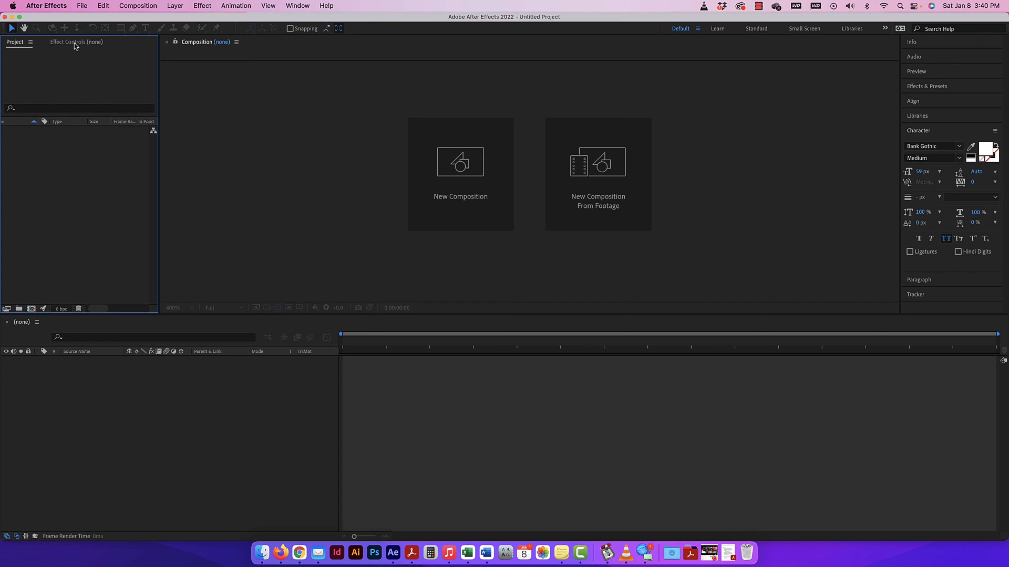
click(939, 90)
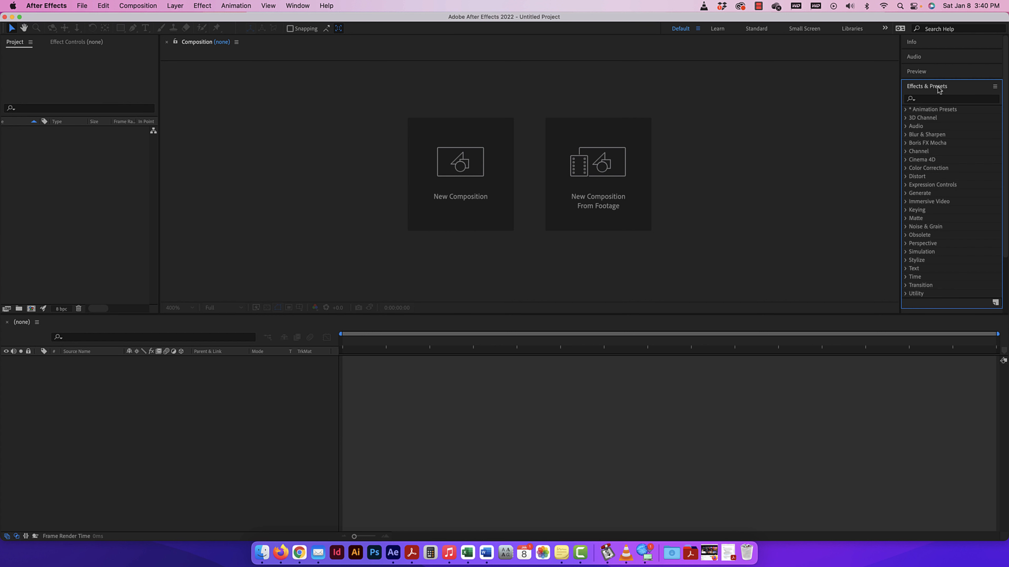
click(77, 43)
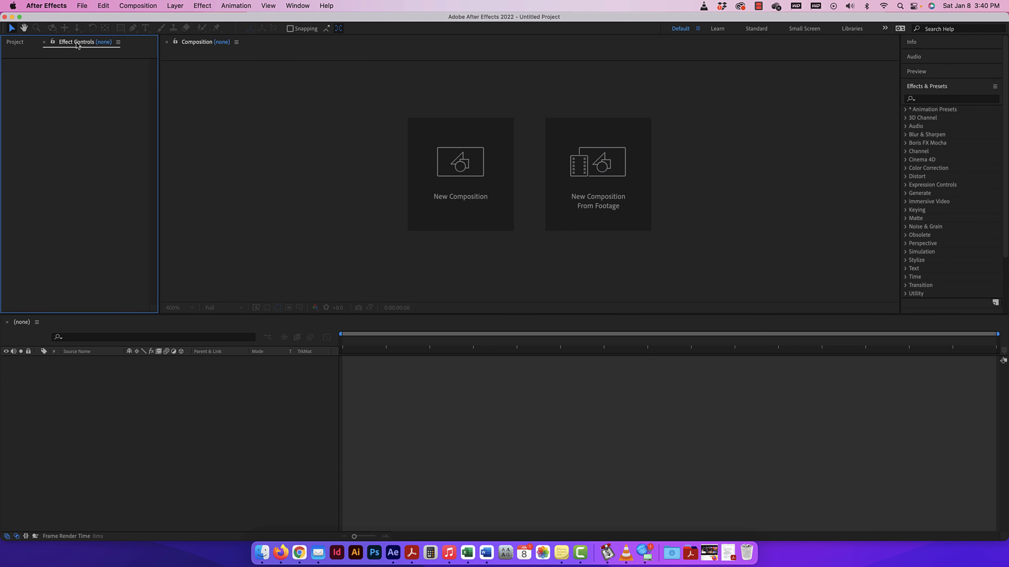
click(16, 43)
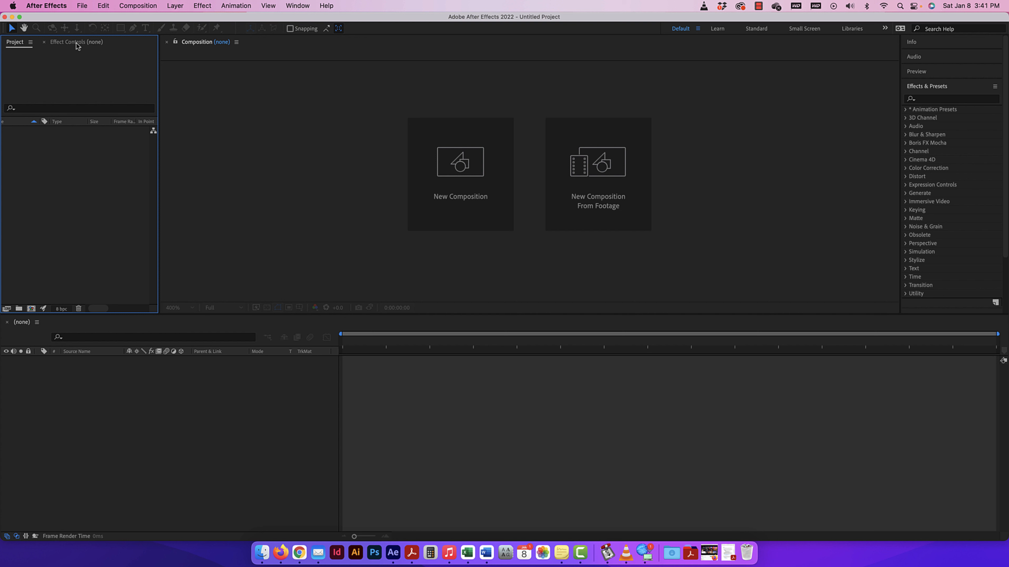
Dock the Effect Controls panel above the Project panel, and return it to the Project panel's tab group.
drag(77, 46, 65, 68)
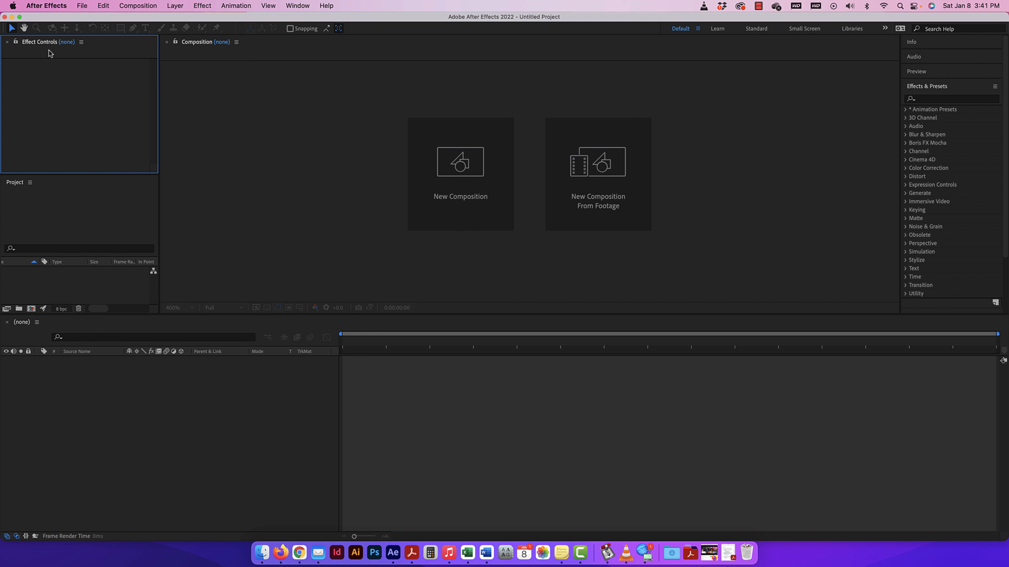
drag(42, 41, 47, 229)
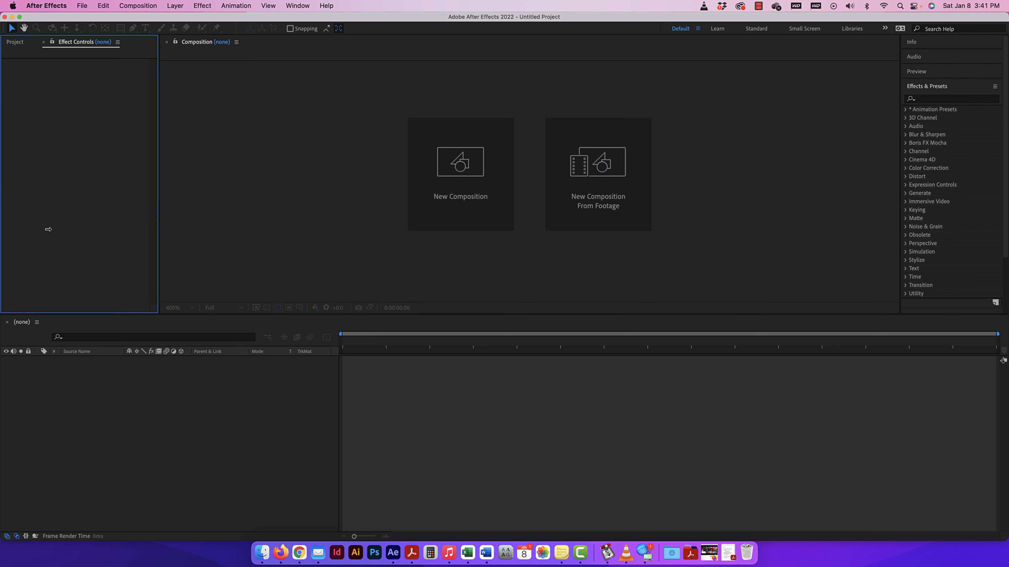
Try docking the Effect Controls panel on either side of and below the Project panel, and as a full-height column at the workspace's far left.
drag(80, 43, 17, 162)
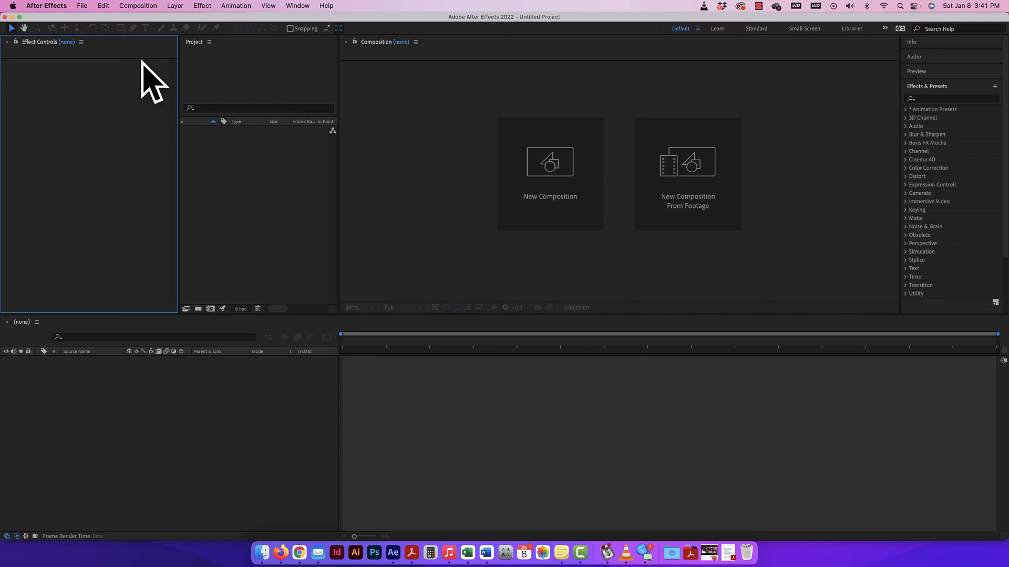
drag(31, 45, 323, 134)
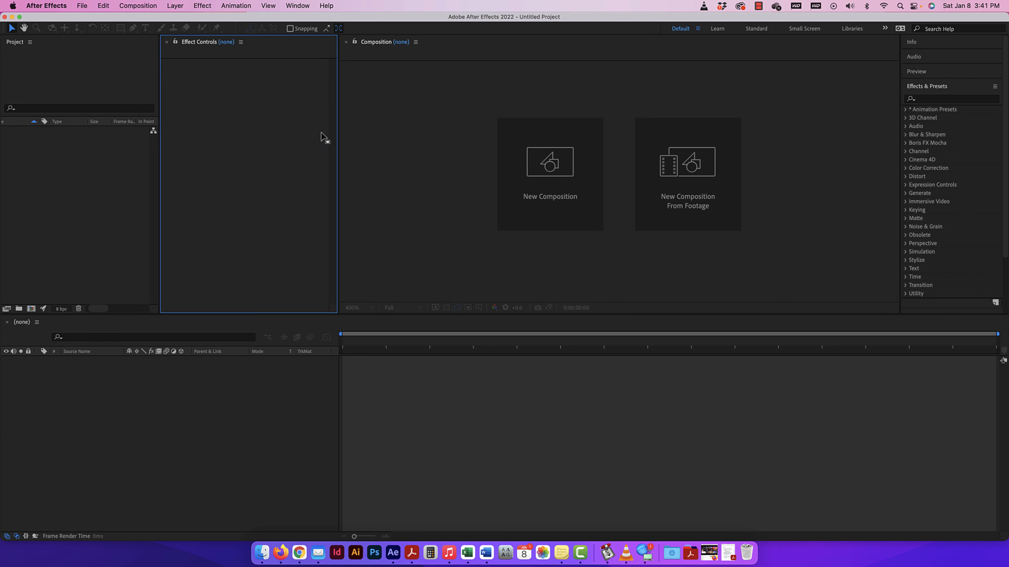
drag(201, 42, 94, 292)
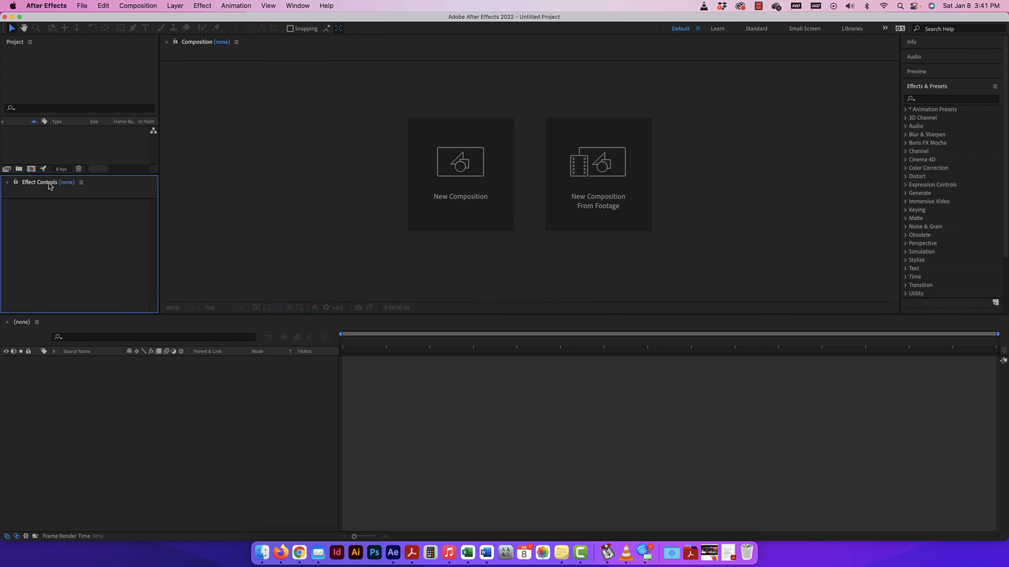
drag(49, 182, 3, 186)
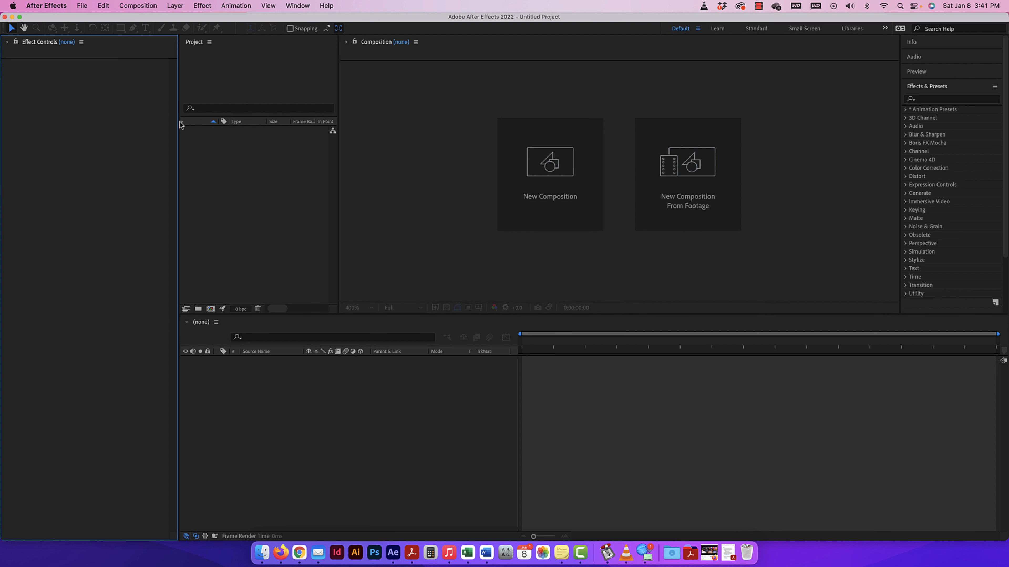
Maximize and restore the Effect Controls panel, and group it as a tab with the Project panel.
double_click(39, 41)
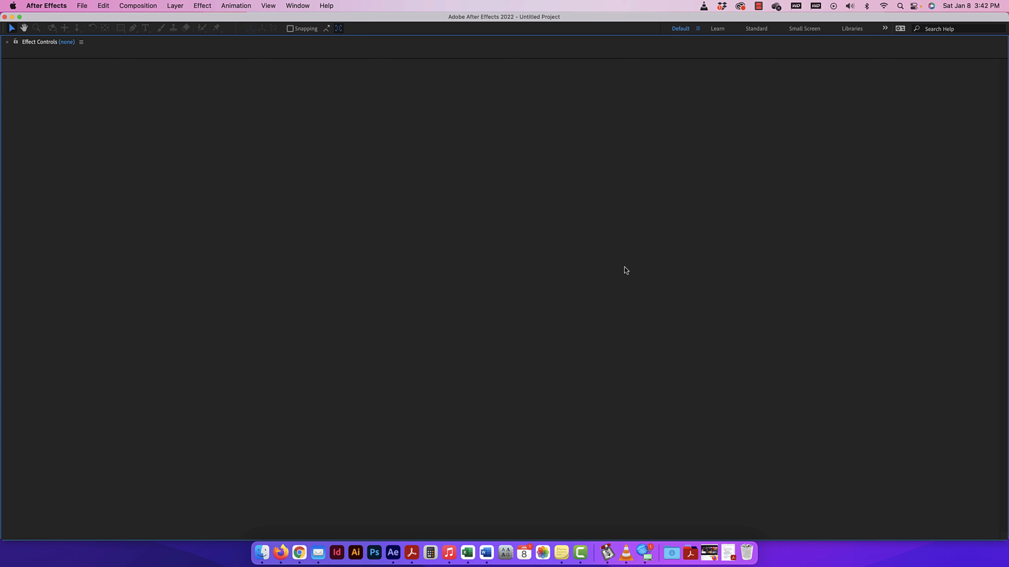
double_click(36, 43)
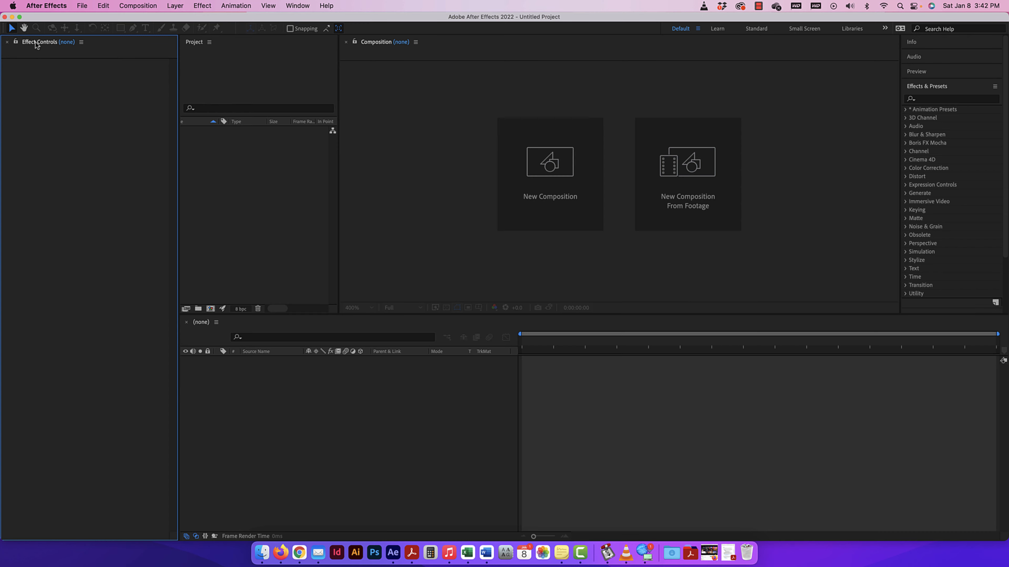
drag(36, 44, 248, 89)
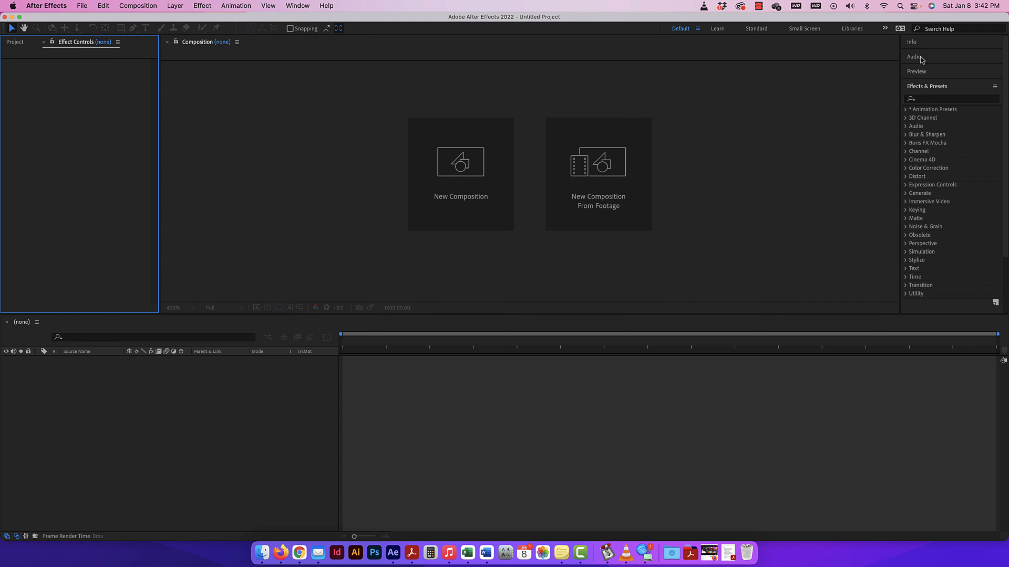
Move the expanded Effects & Presets panel below the Tracker panel in the panel stack.
click(932, 86)
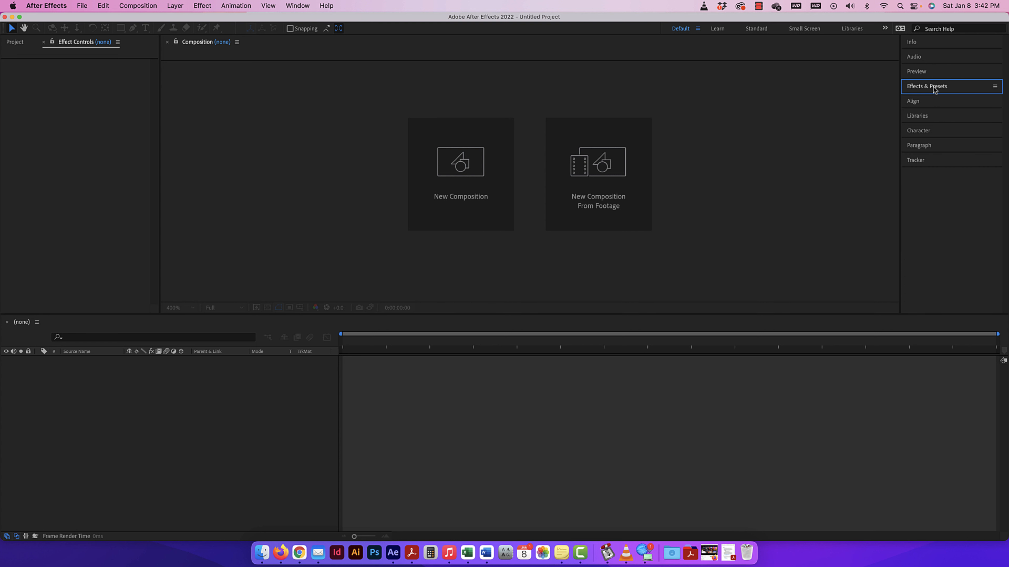
click(927, 86)
drag(904, 90, 935, 182)
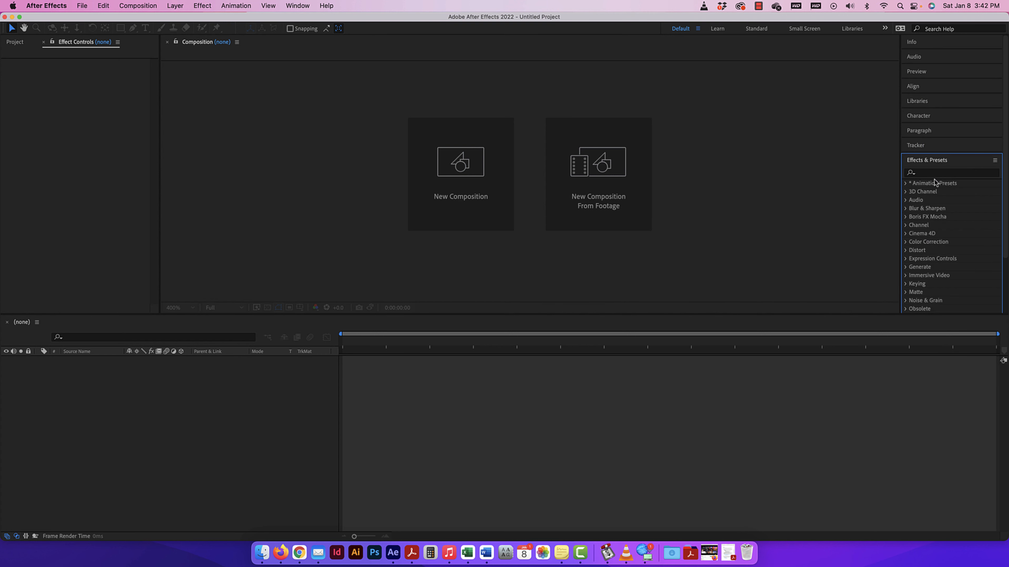
Narrow the application window and place Effects & Presets as a floating panel on the desktop beside it.
drag(1007, 153, 835, 137)
drag(749, 159, 888, 67)
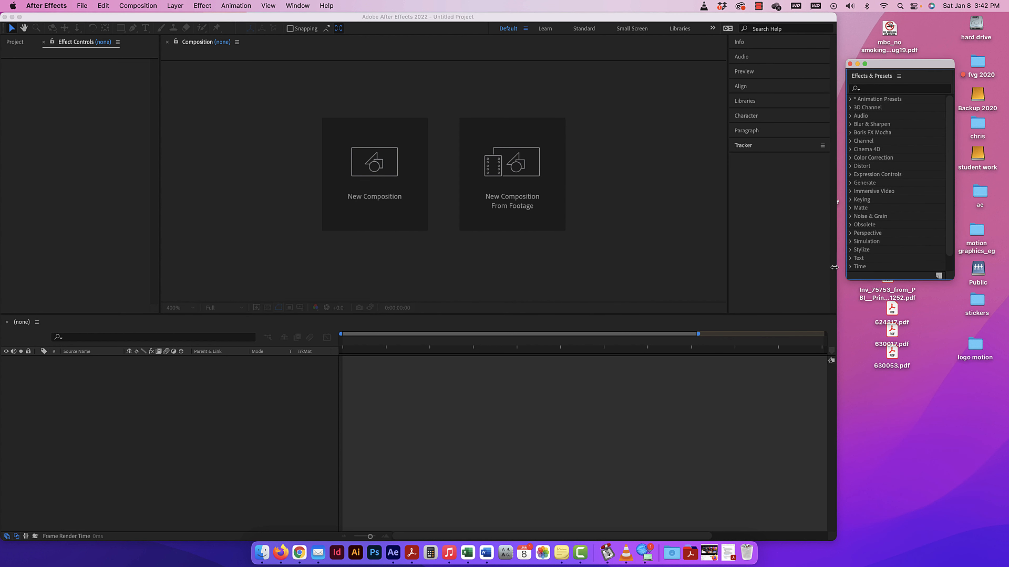
Dock the floating Effects & Presets panel below Tracker, collapse it, and widen the application window to the full screen width.
mouse_move(835, 267)
mouse_down()
mouse_move(492, 245)
mouse_move(852, 247)
mouse_move(839, 247)
mouse_up()
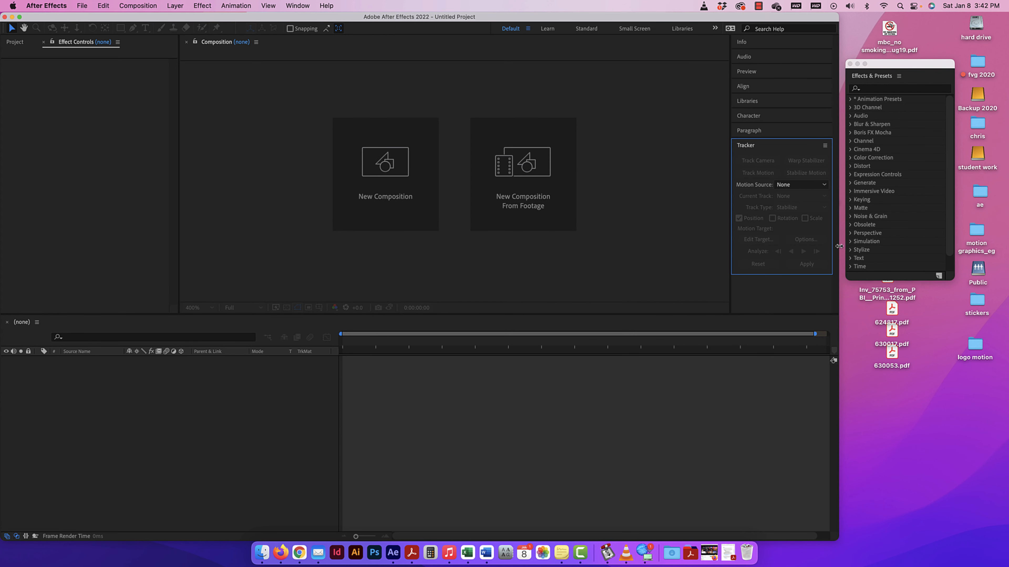
click(866, 87)
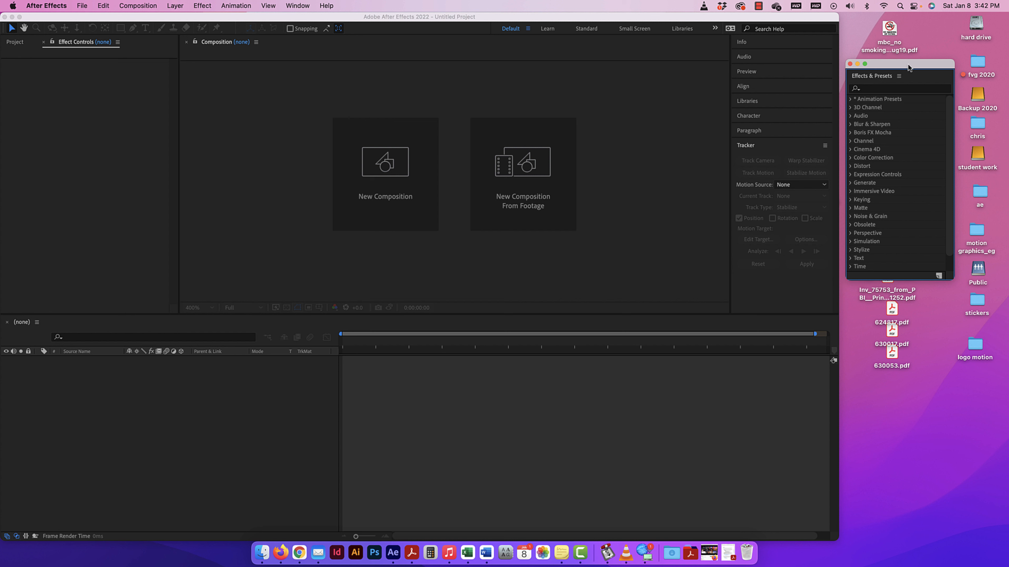
mouse_move(914, 67)
mouse_down()
mouse_move(903, 23)
mouse_move(902, 54)
mouse_up()
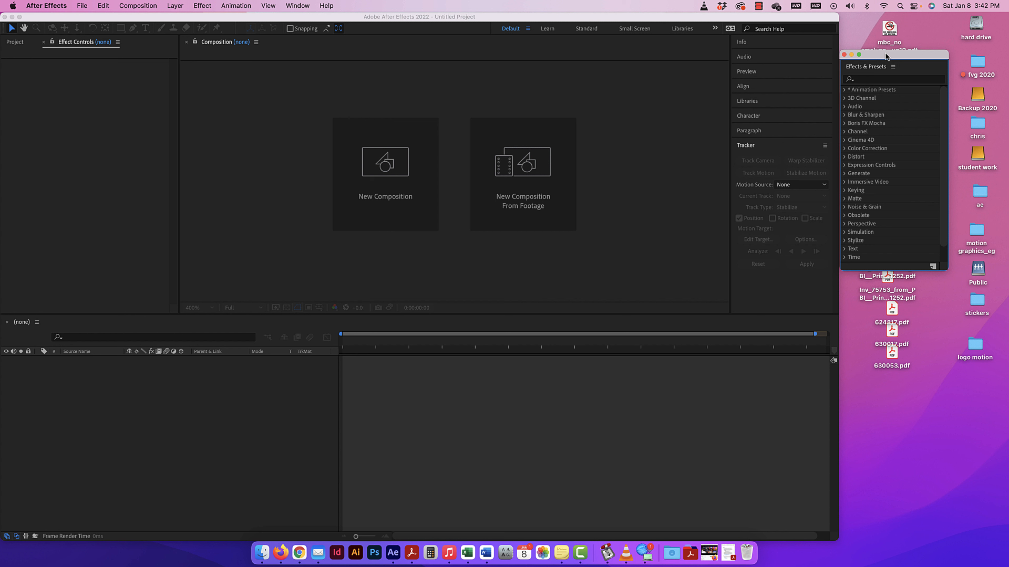
drag(876, 67, 785, 85)
click(742, 167)
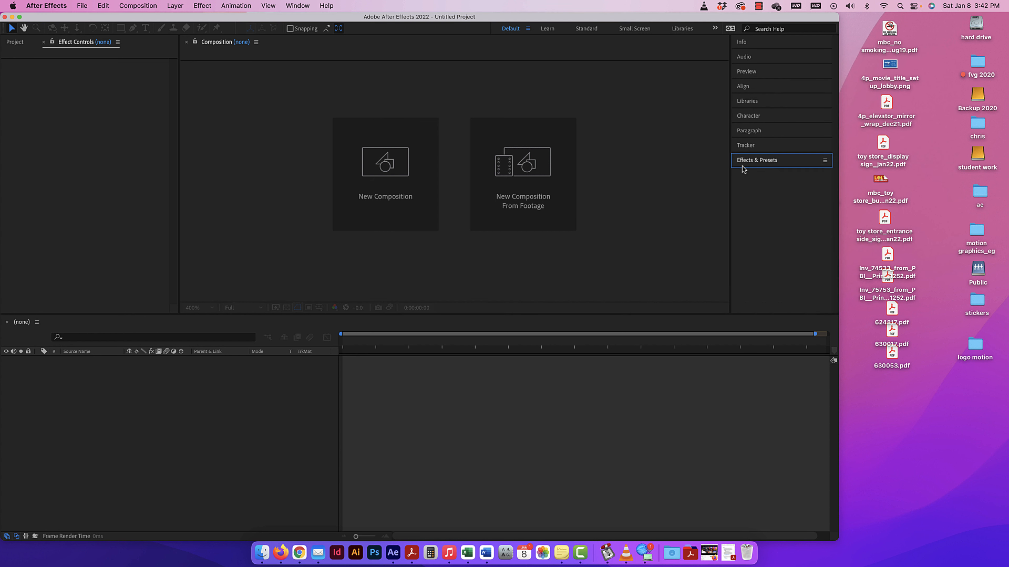
drag(839, 146, 1006, 145)
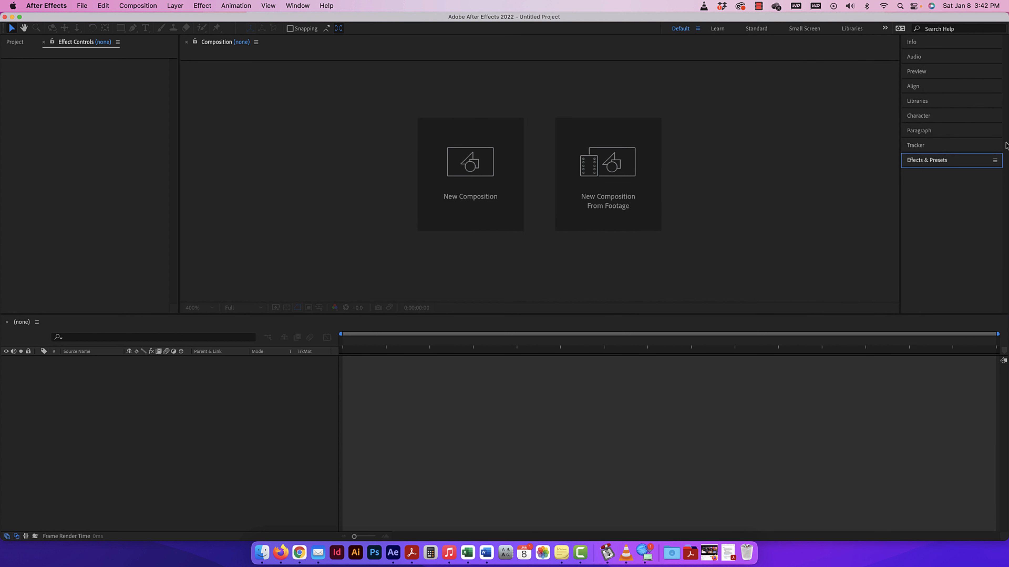
Examine the Effects & Presets panel's options for closing, undocking and grouping, and leave the panel collapsed.
click(995, 160)
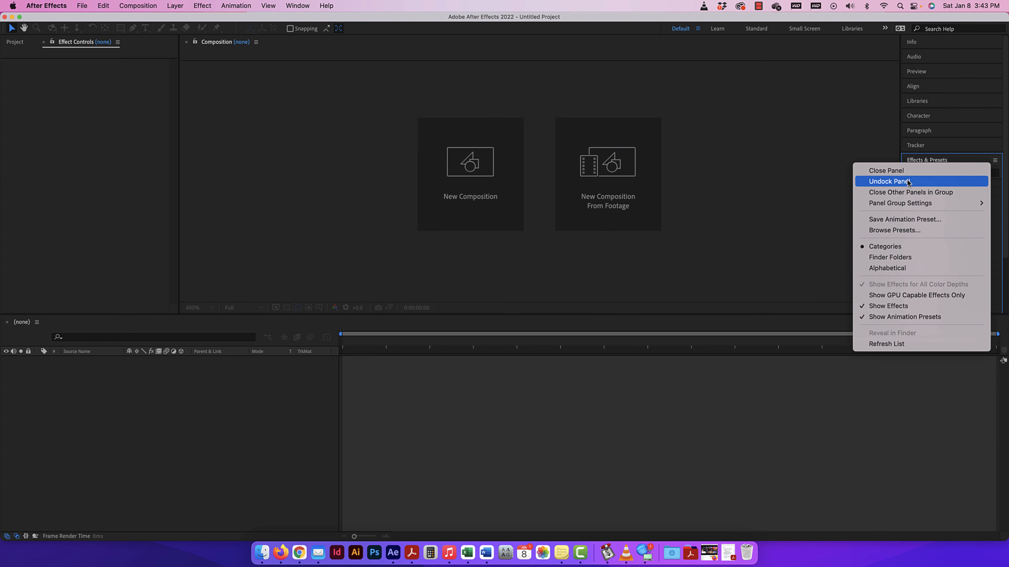
key(Down)
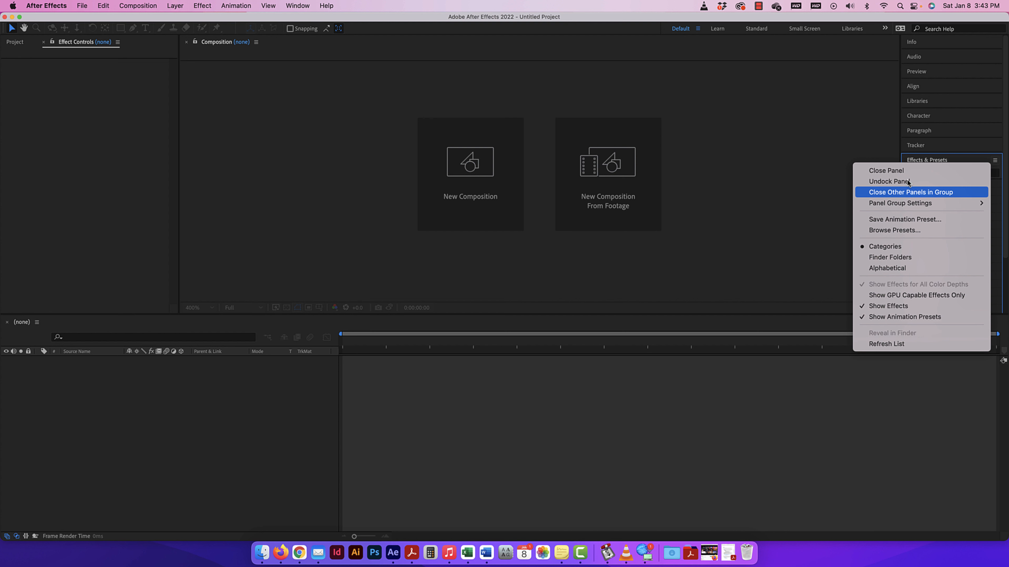
click(965, 151)
click(995, 161)
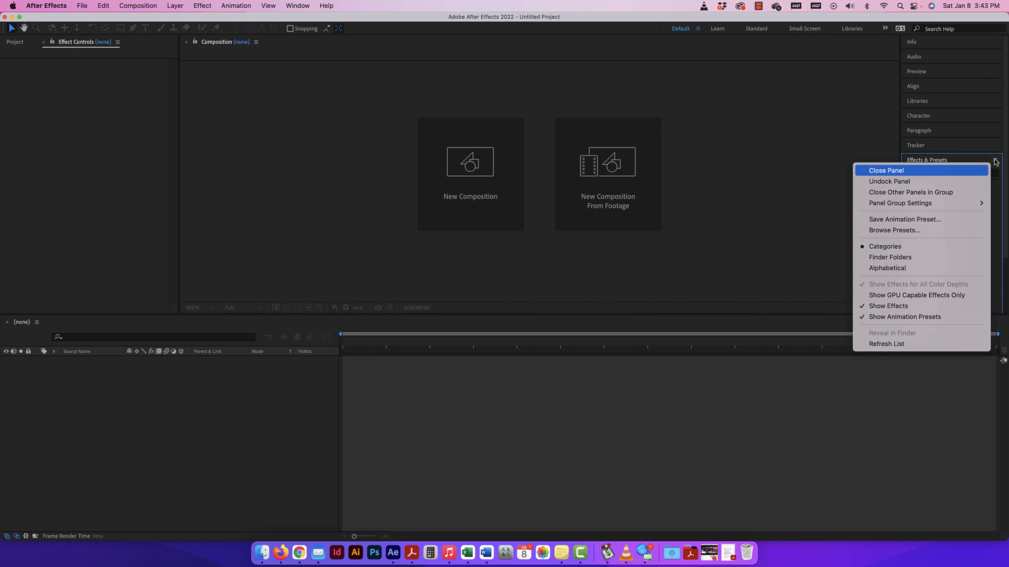
click(995, 162)
click(994, 161)
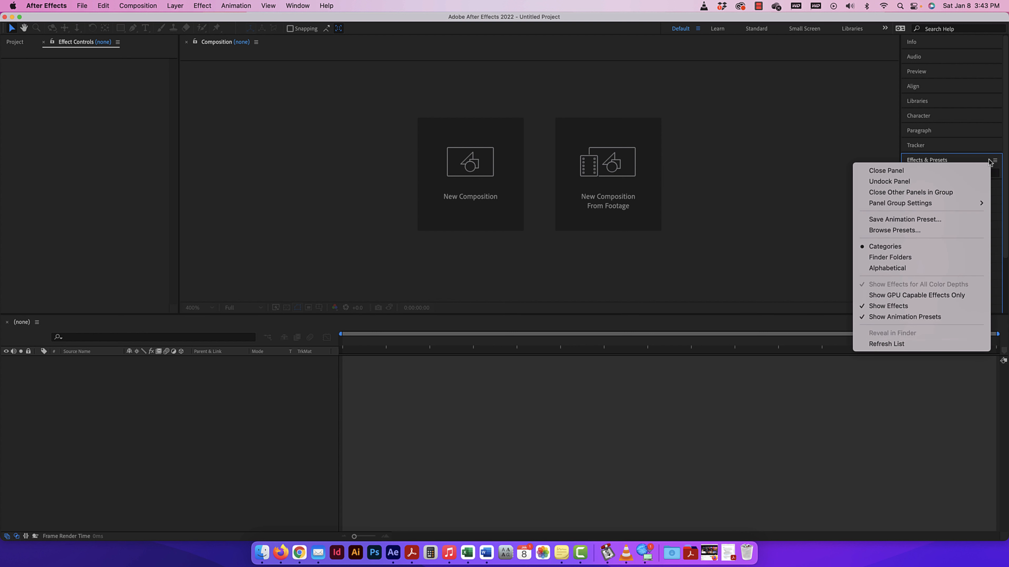
click(930, 161)
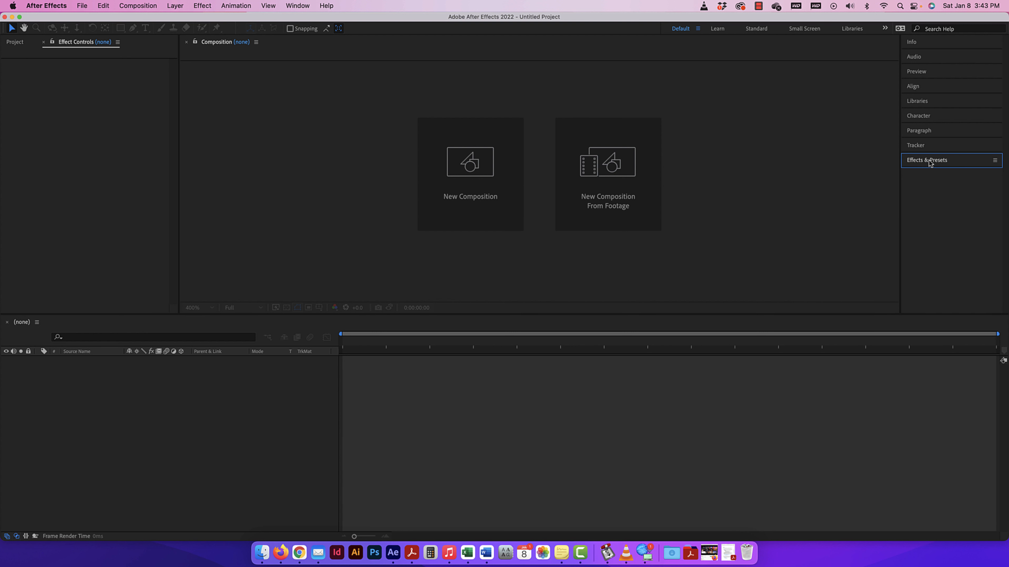
Examine the workspace commands for resetting the Default layout, saving changes to it and saving a new workspace.
click(299, 6)
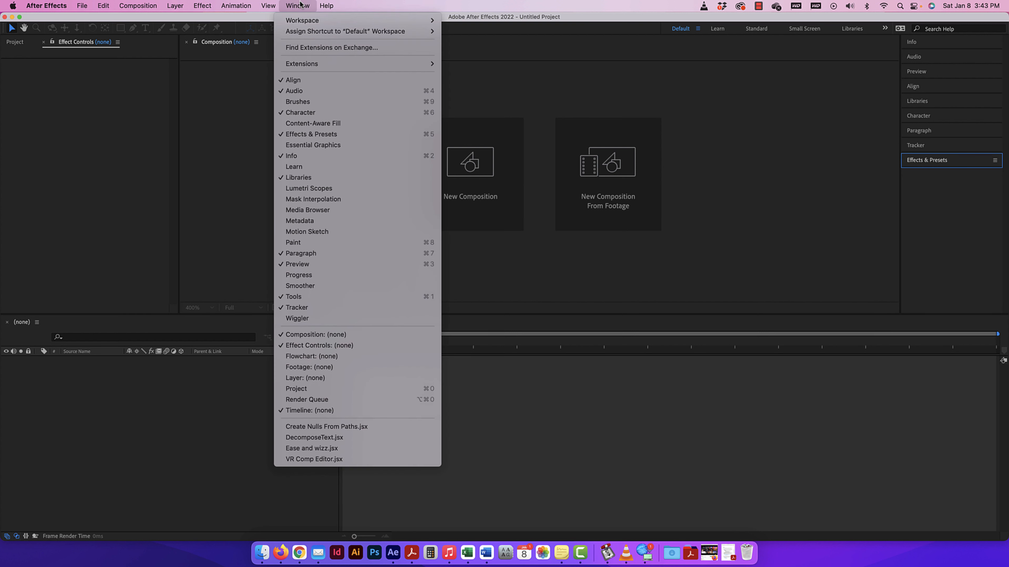
key(Left)
key(Right)
key(Right)
key(Left)
key(Down)
key(Down)
key(Up)
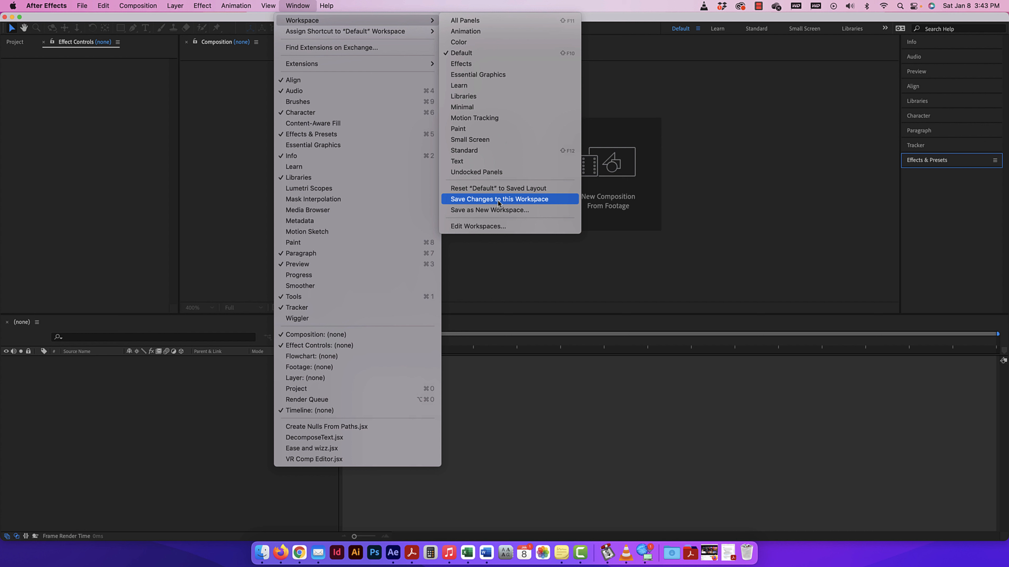
key(Down)
key(Return)
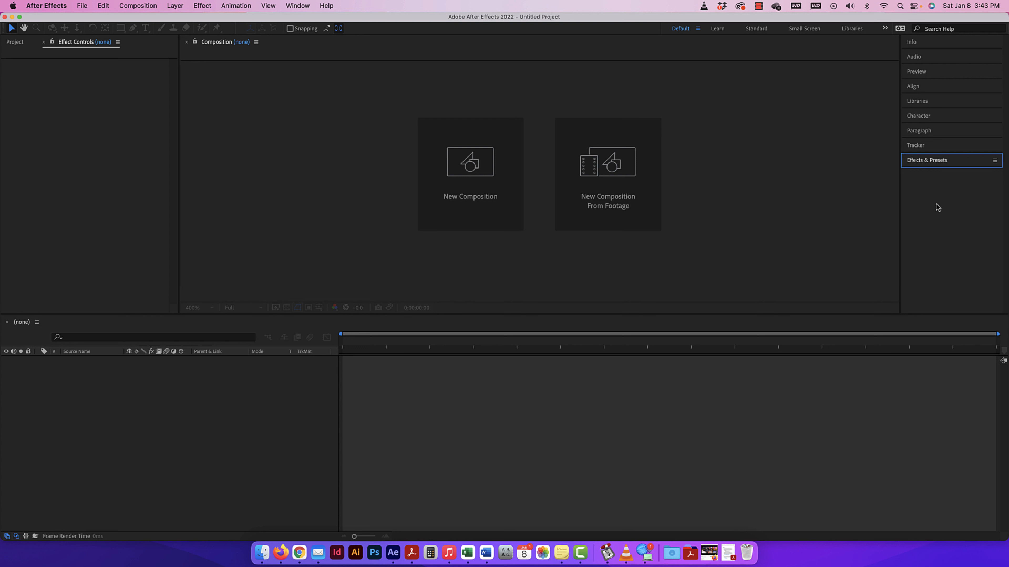
click(299, 7)
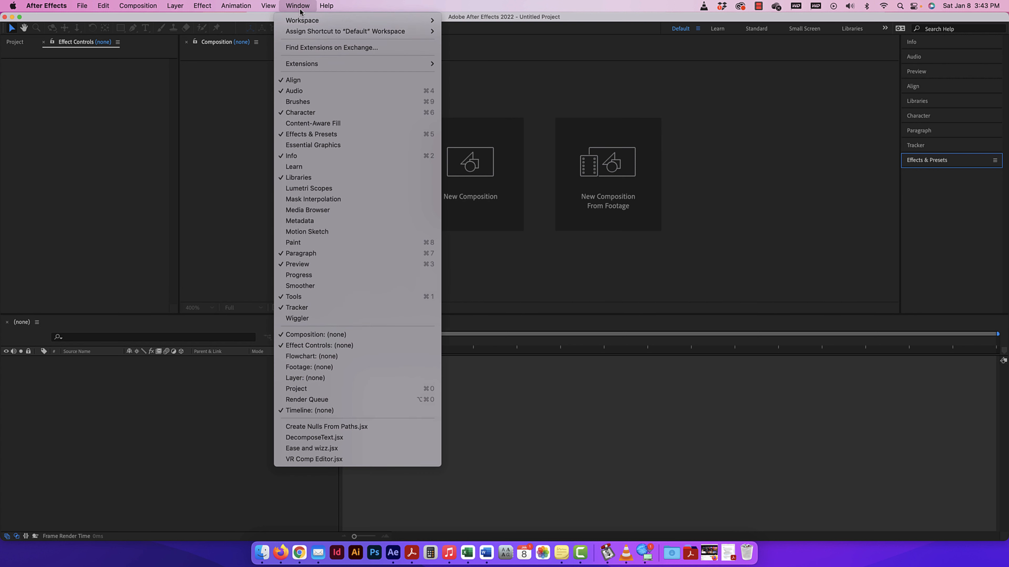
mouse_move(305, 19)
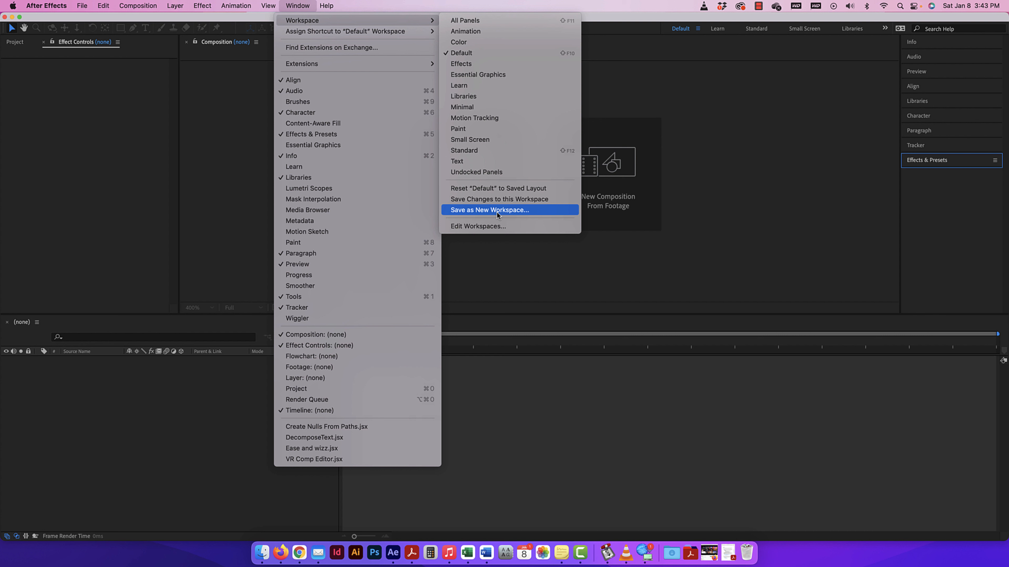
click(609, 203)
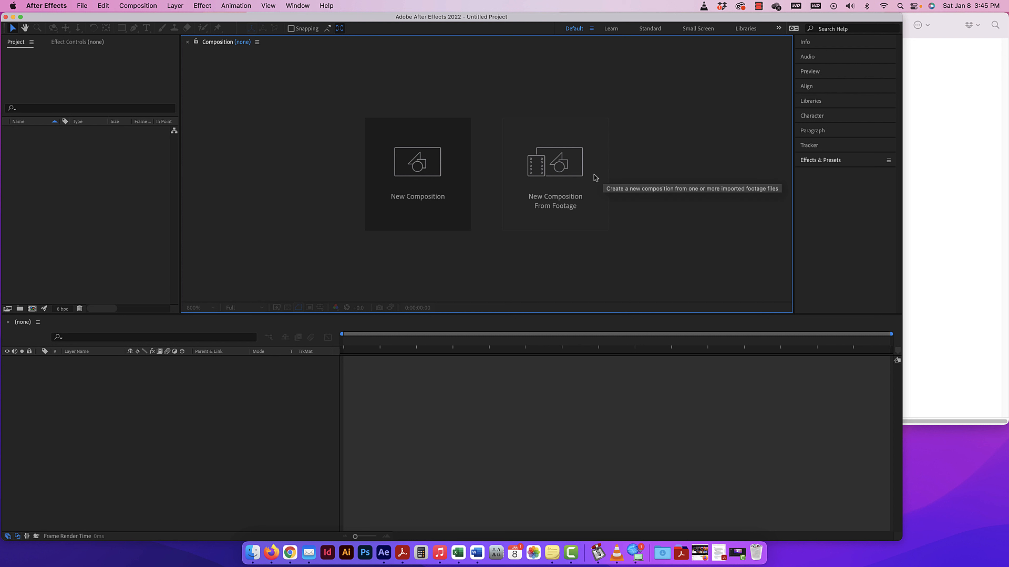
Switch to Finder and inspect the logo motion folder and the full name of the project file in its aep subfolder.
click(930, 178)
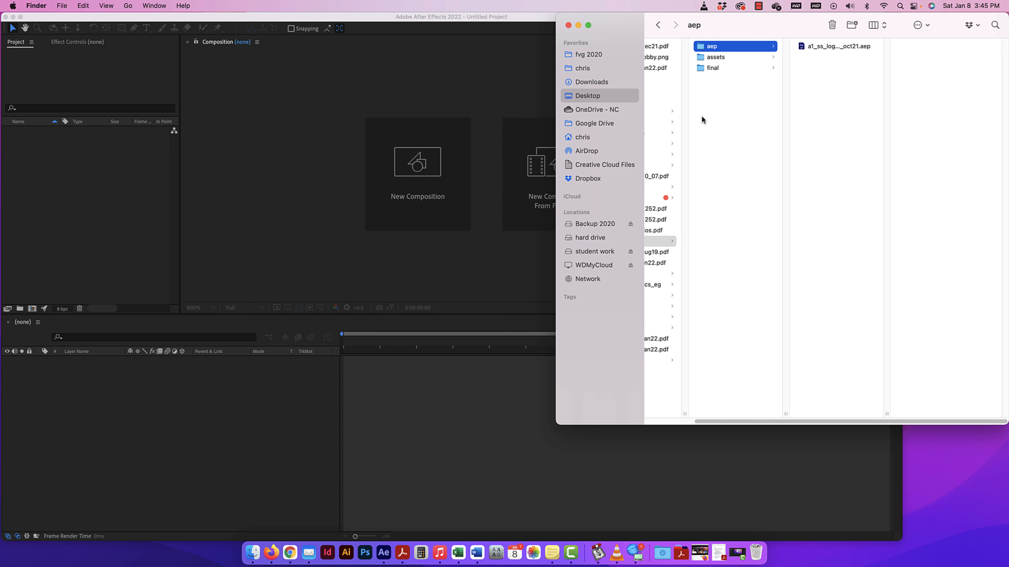
scroll(701, 120, left, 5)
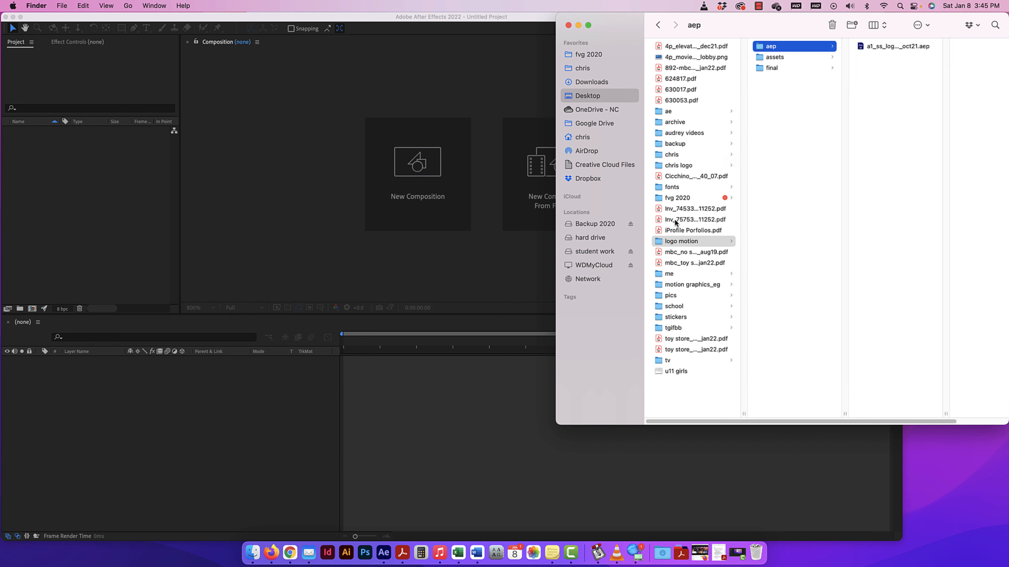
scroll(669, 245, right, 3)
scroll(669, 245, left, 2)
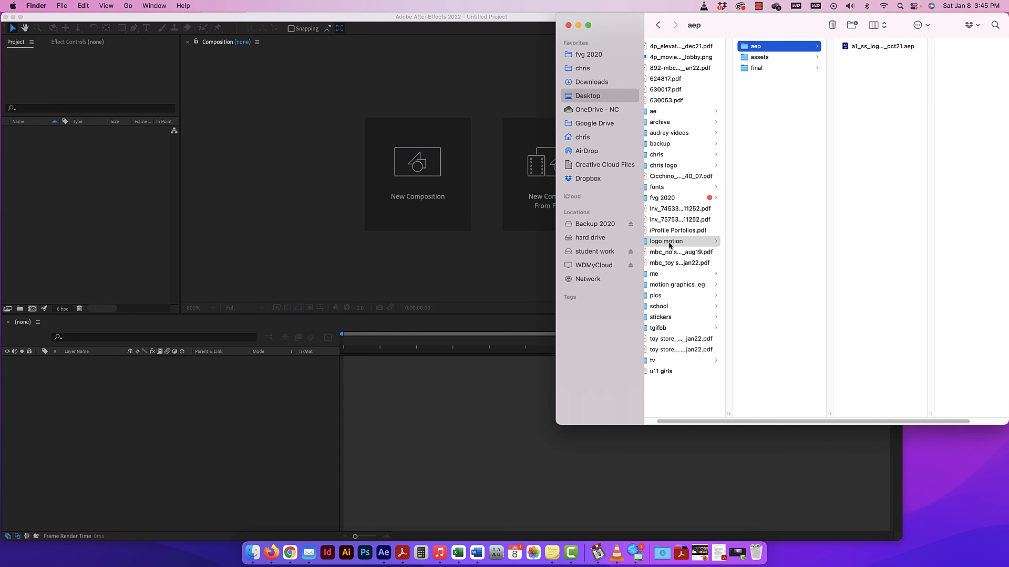
scroll(669, 245, right, 3)
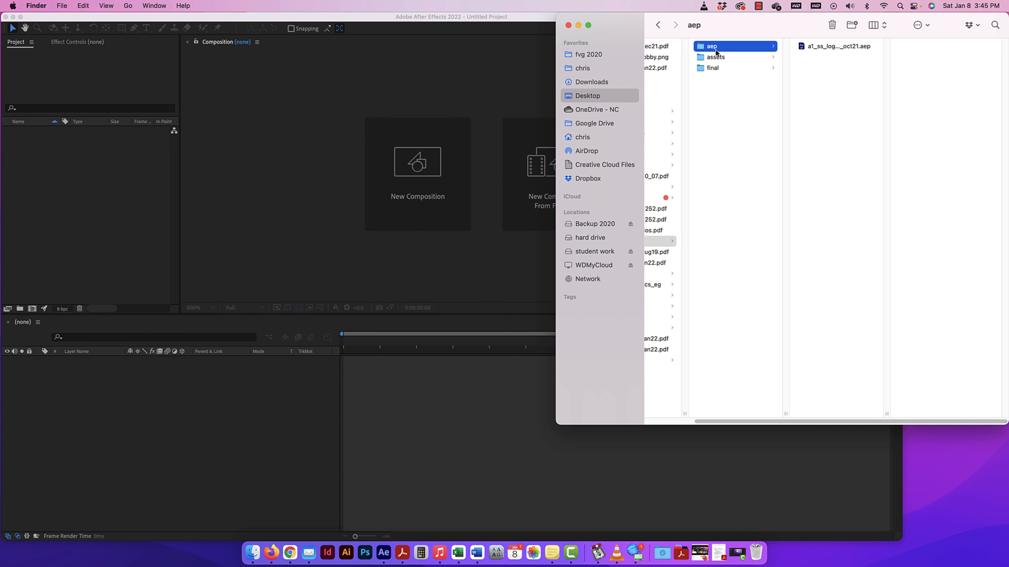
click(861, 46)
drag(886, 414, 914, 409)
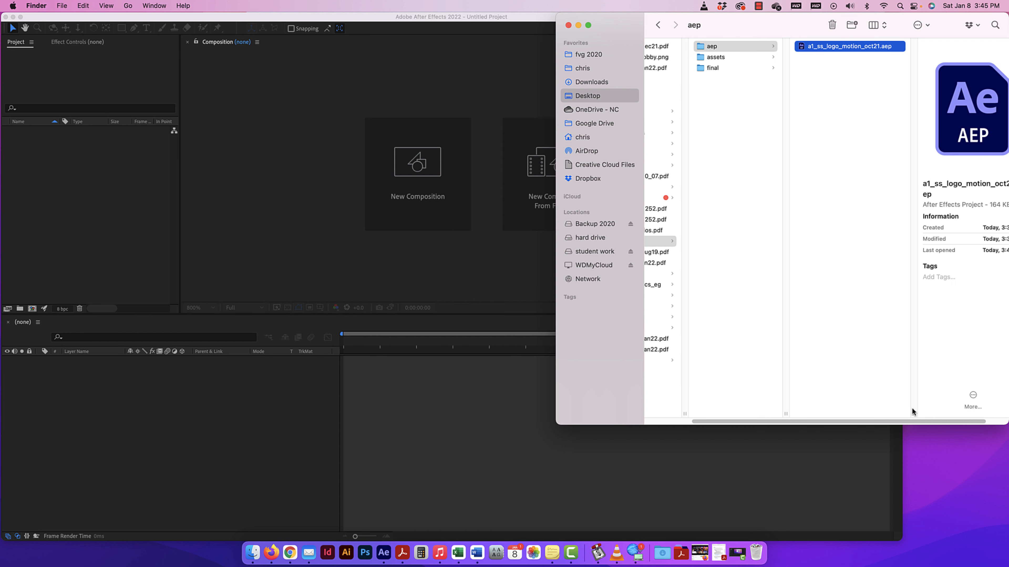
Look through the audio, graphic and video folders inside assets, and check the final folder.
click(707, 58)
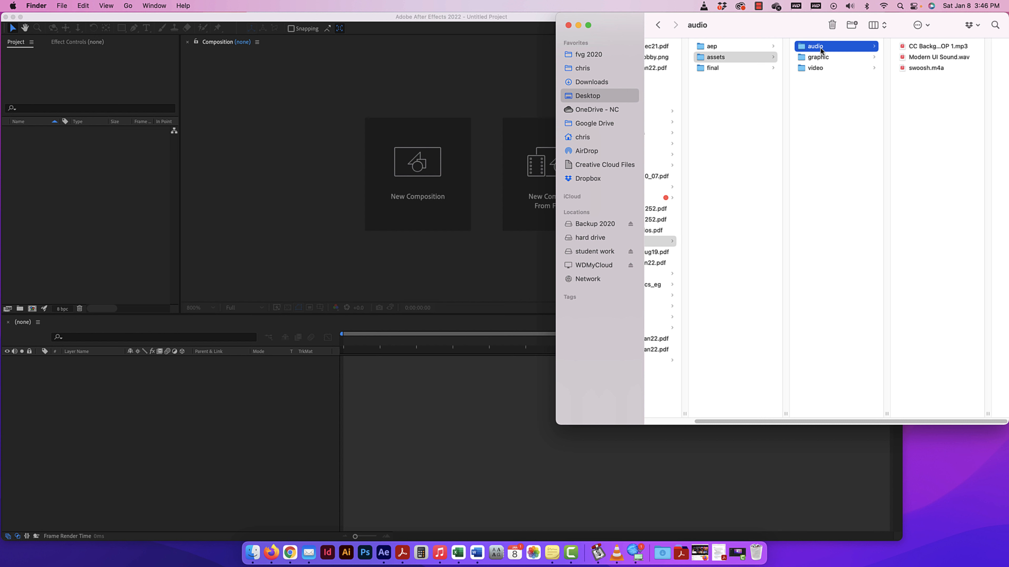
click(816, 68)
click(815, 57)
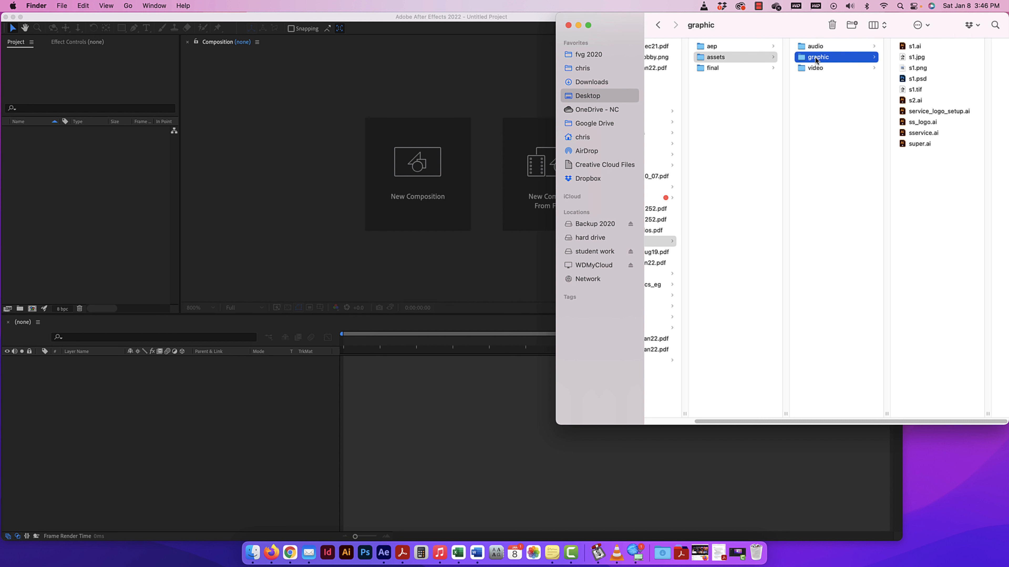
click(808, 67)
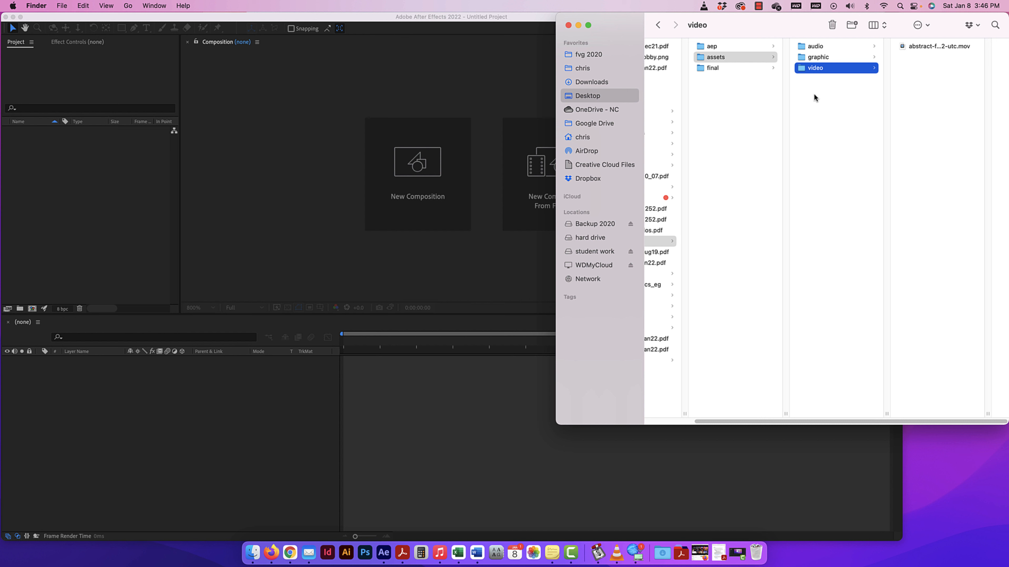
click(721, 68)
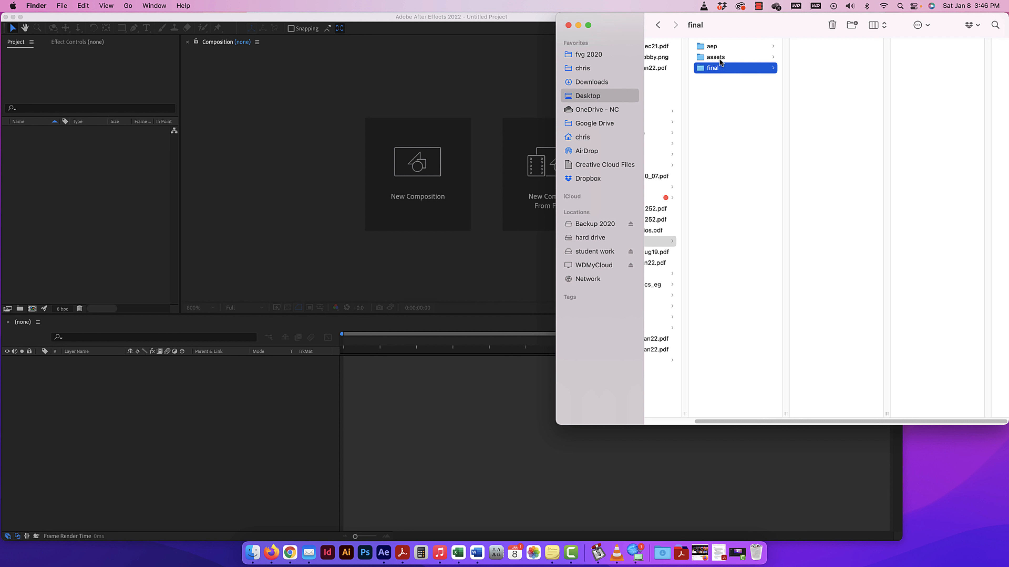
click(720, 56)
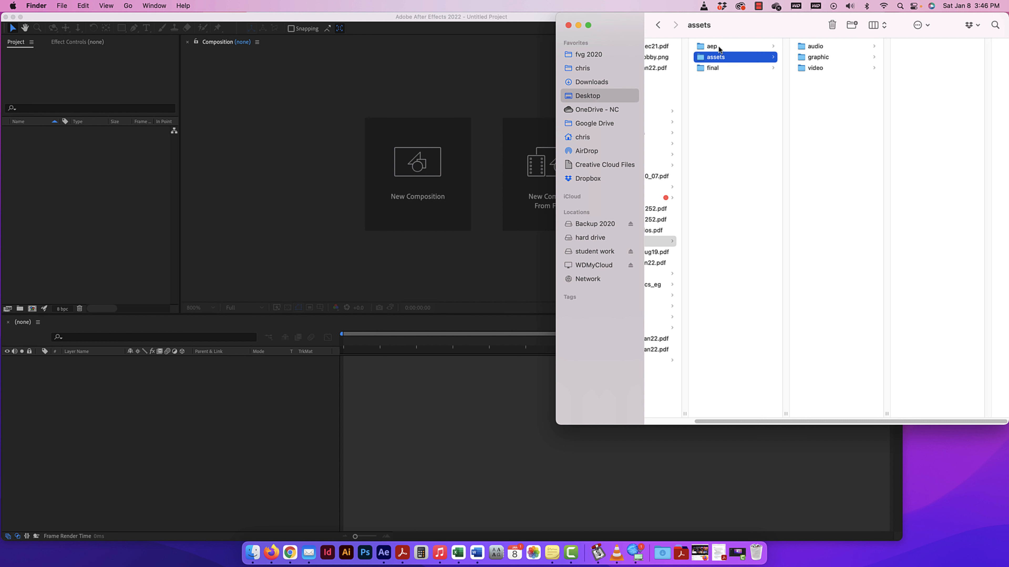
Open a1_ss_logo_motion_oct21.aep from the aep folder in After Effects and widen its window to the full screen width.
click(719, 47)
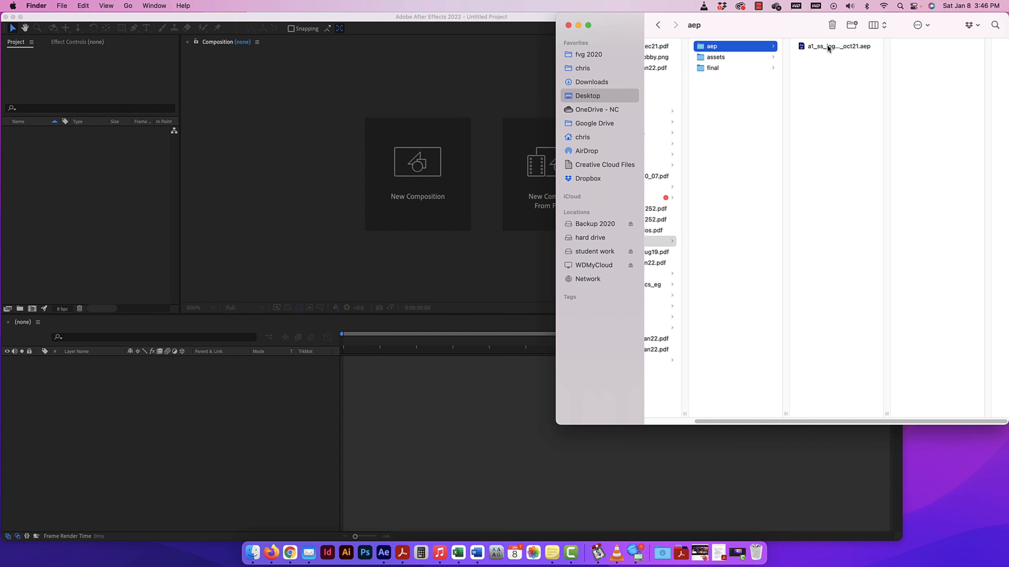
click(834, 44)
double_click(835, 45)
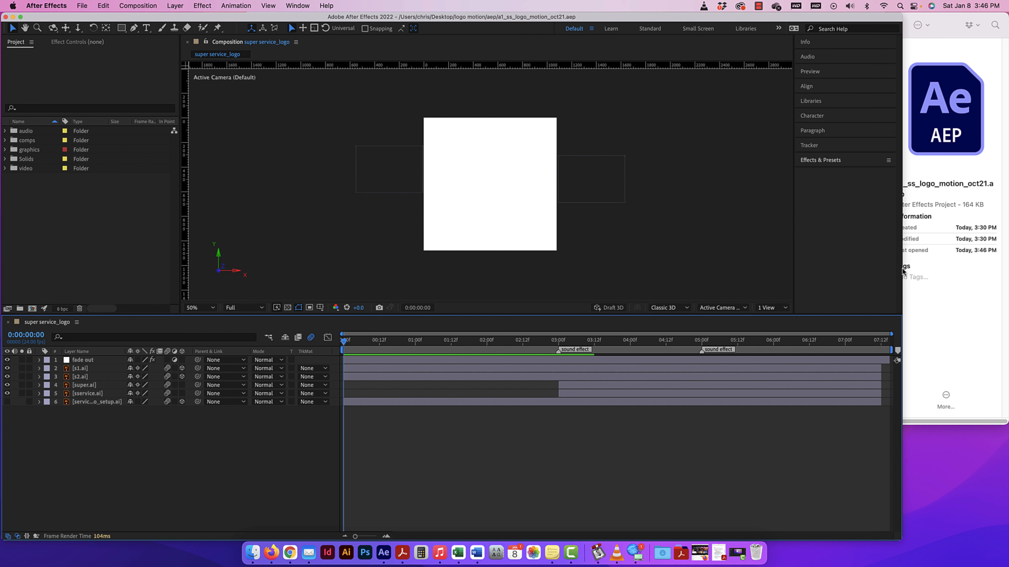
drag(902, 271, 1008, 270)
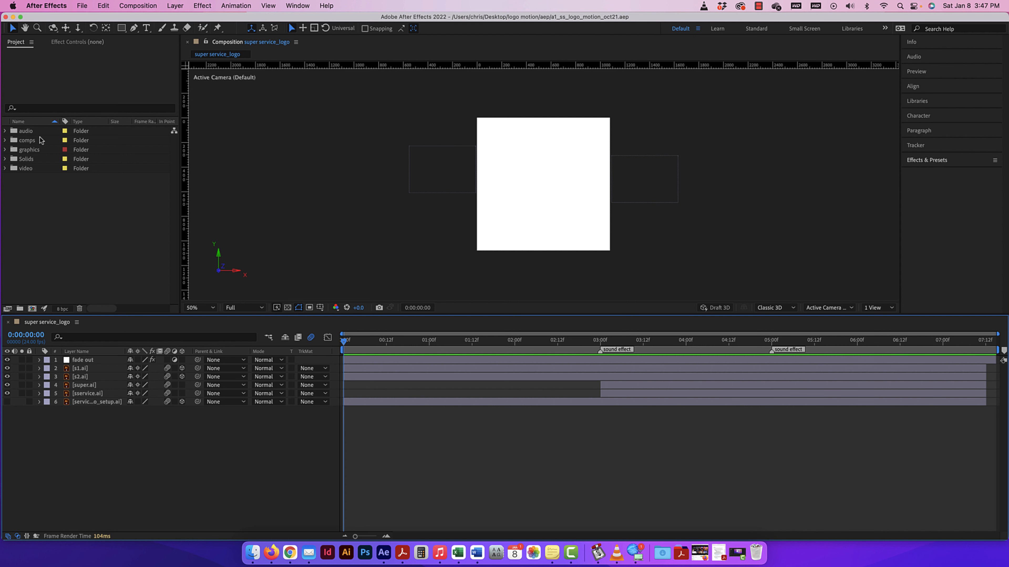
Look at the commands for importing files and recent footage into the project.
click(82, 5)
mouse_move(99, 151)
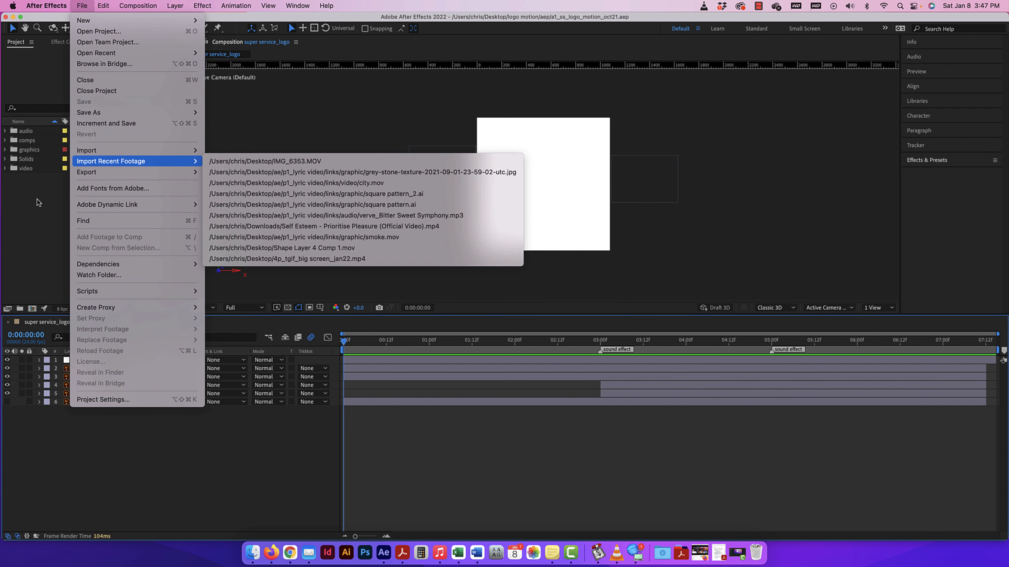
click(27, 207)
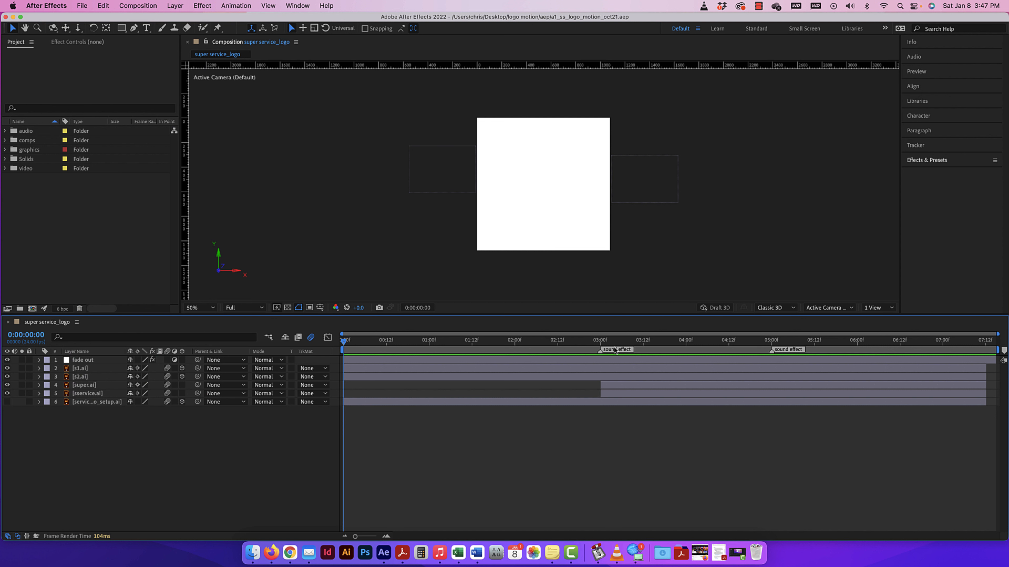
Narrow the After Effects window and try to import swoosh.m4a from Finder's assets/audio folder into the Project panel.
drag(1007, 435, 785, 421)
click(844, 77)
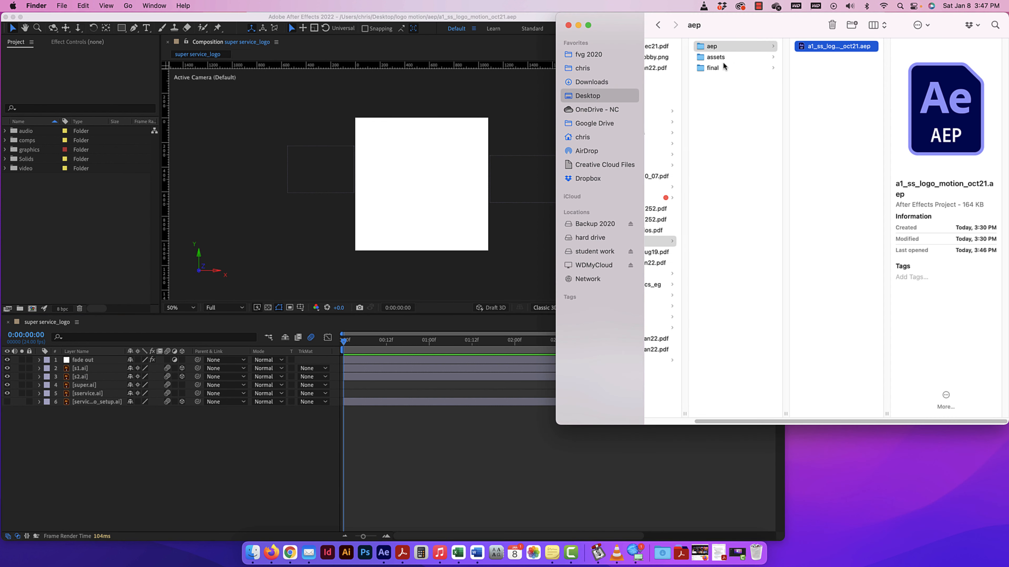
click(714, 60)
click(828, 47)
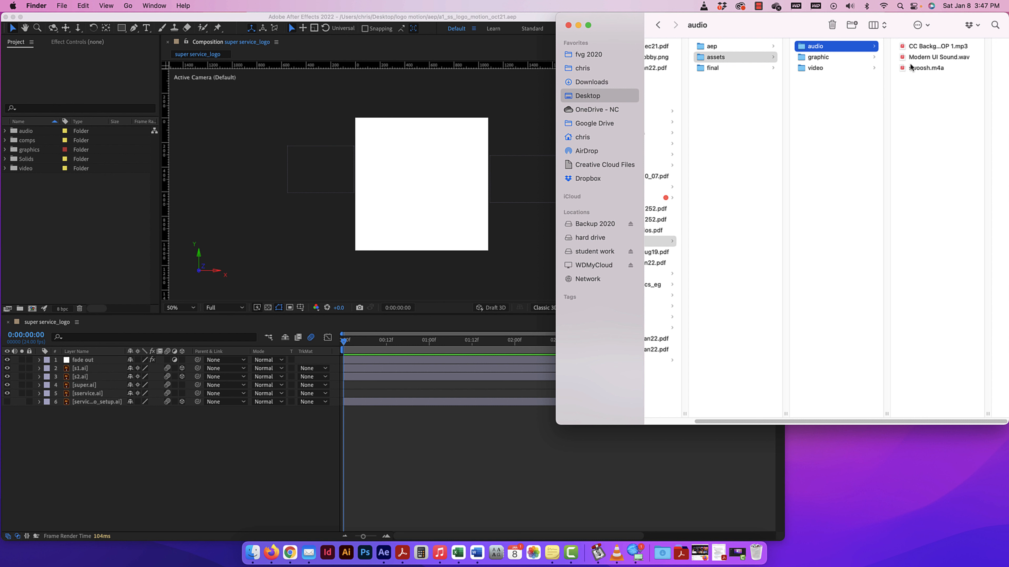
drag(924, 68, 62, 212)
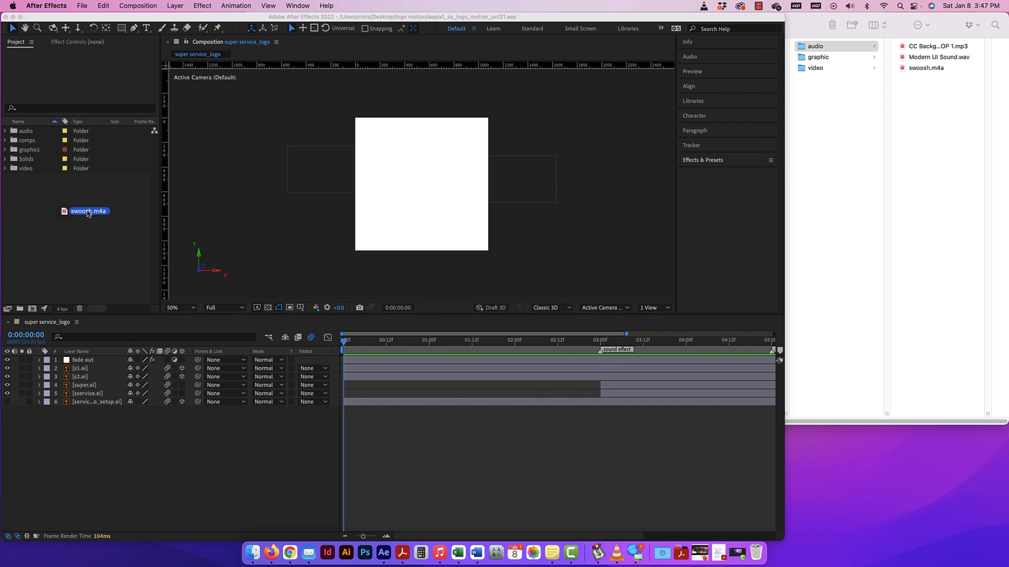
click(33, 233)
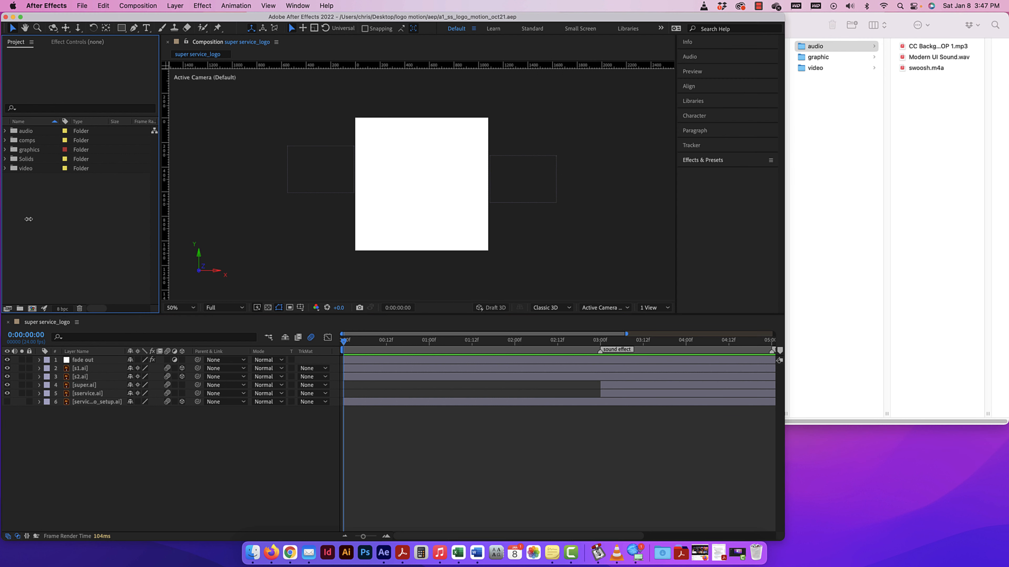
Check the contents of the project's audio folder and widen the After Effects window to the full screen width.
click(5, 131)
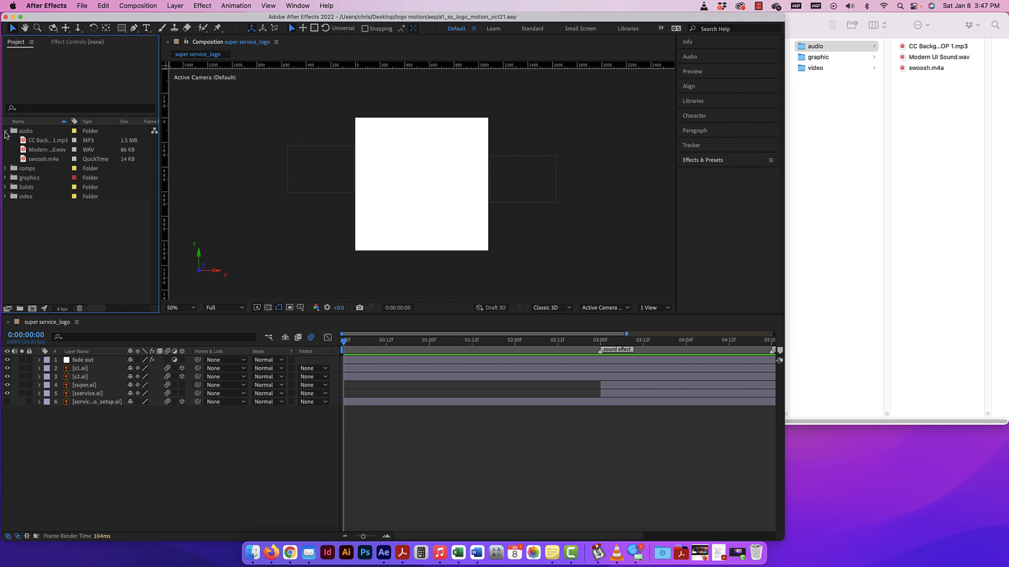
click(6, 131)
double_click(781, 218)
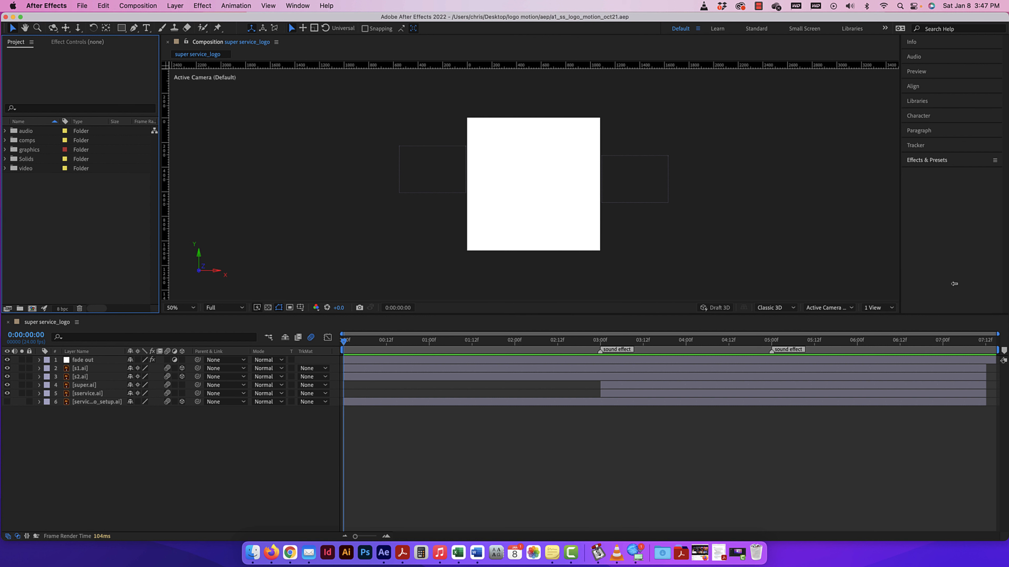
Narrow the After Effects window to view Finder's assets/audio folder, and restore the window's full width.
drag(1008, 287, 825, 286)
click(947, 93)
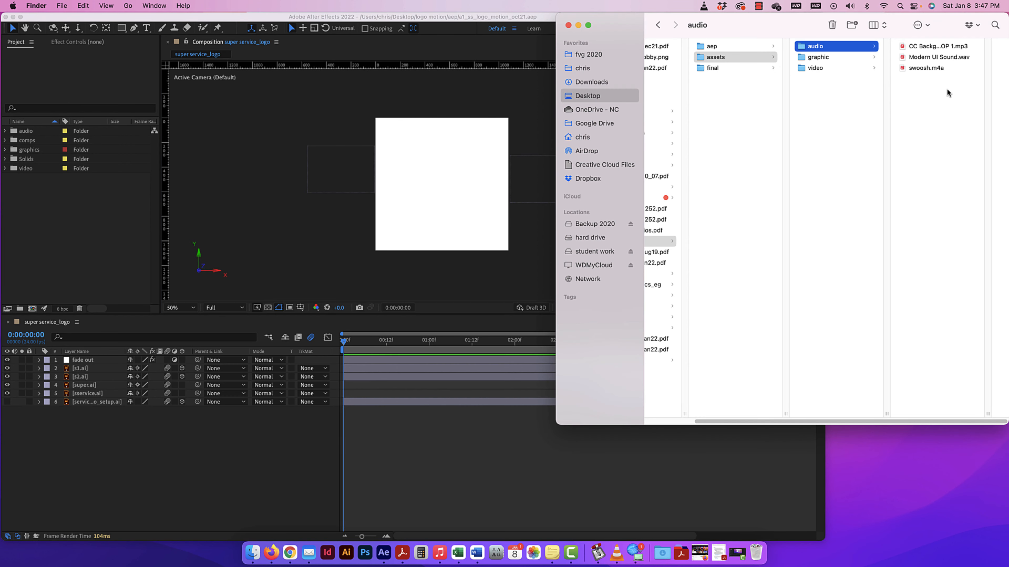
click(527, 93)
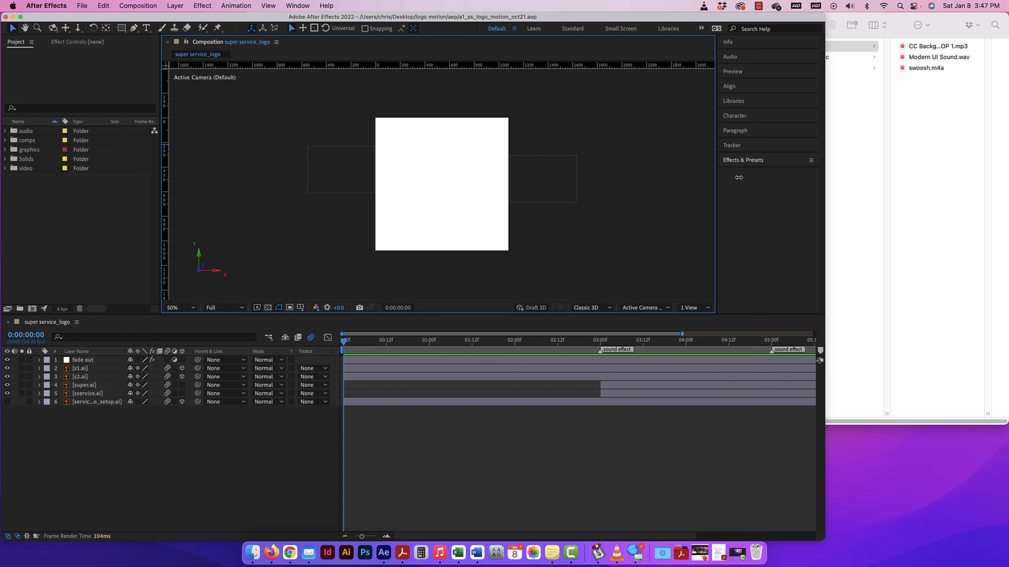
drag(825, 213, 1006, 213)
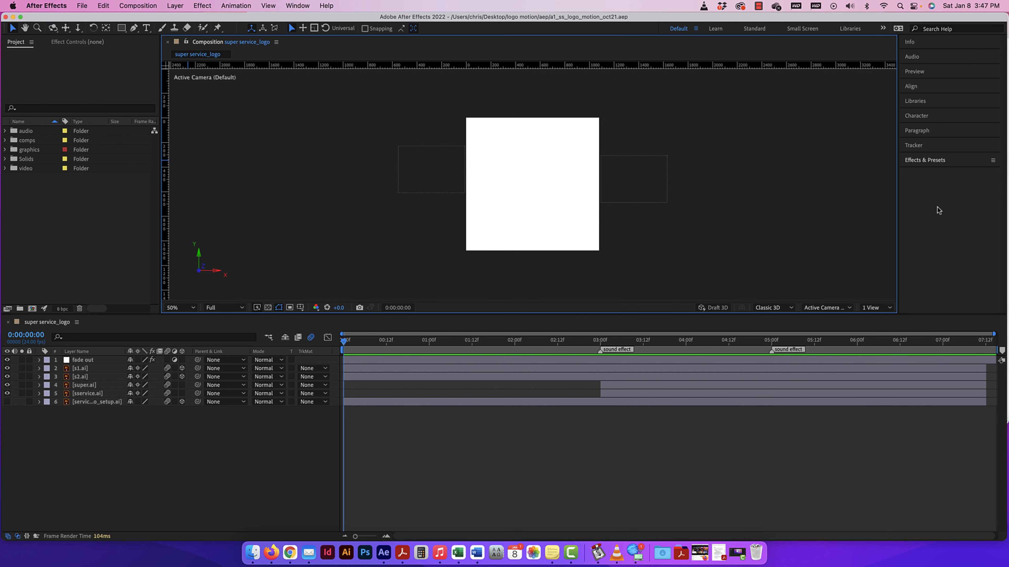
Look through the audio and graphics folders in the Project panel.
click(5, 131)
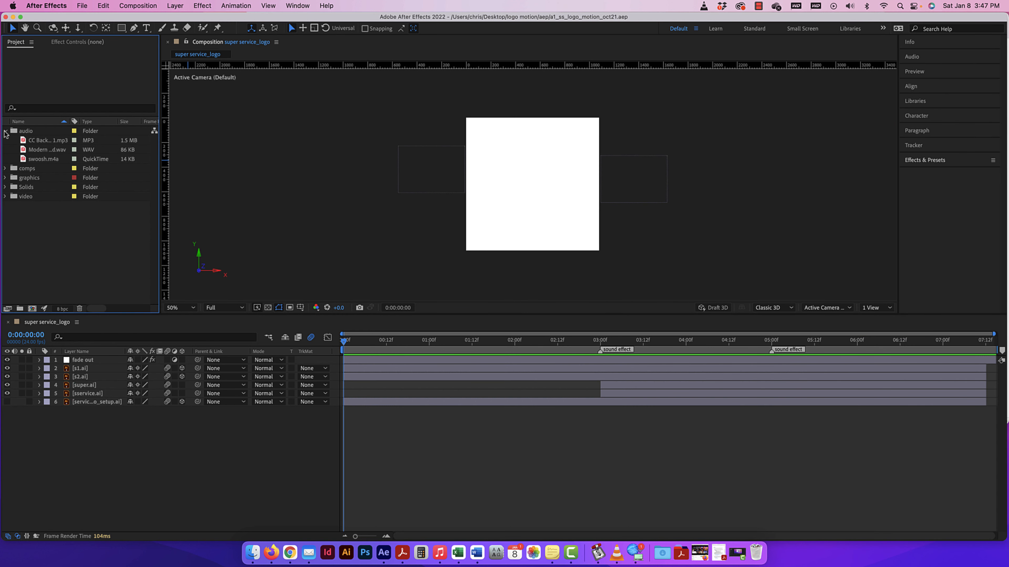
click(5, 131)
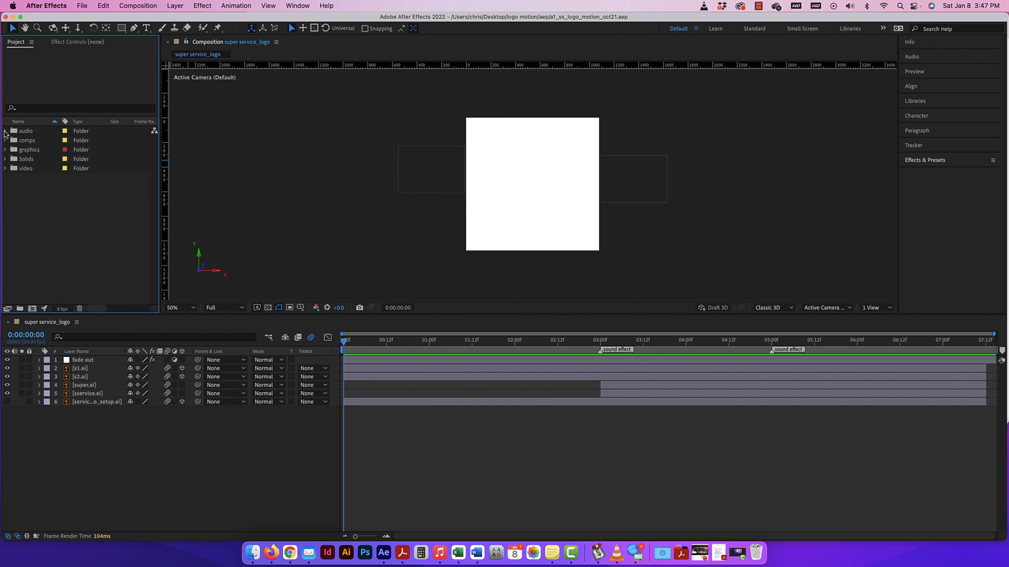
click(5, 131)
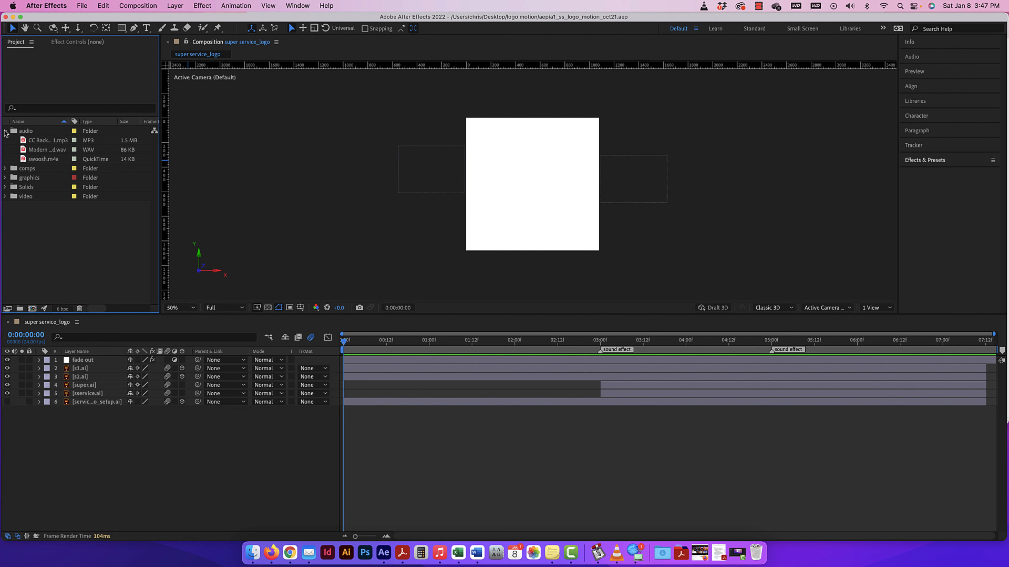
click(4, 131)
click(5, 150)
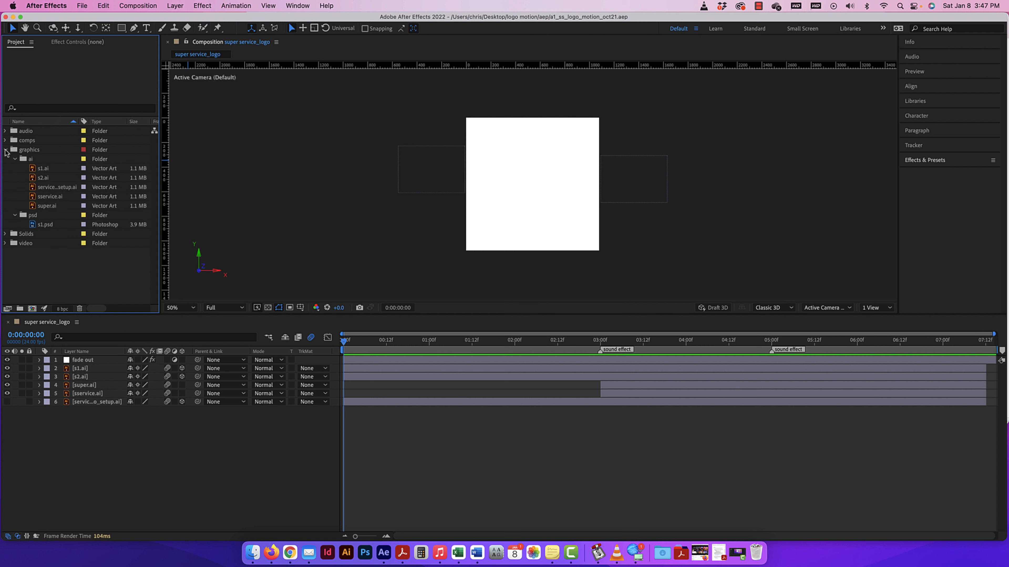
click(5, 150)
Collapse the subfolders inside the graphics folder and place the psd folder in graphics.
click(5, 150)
click(14, 168)
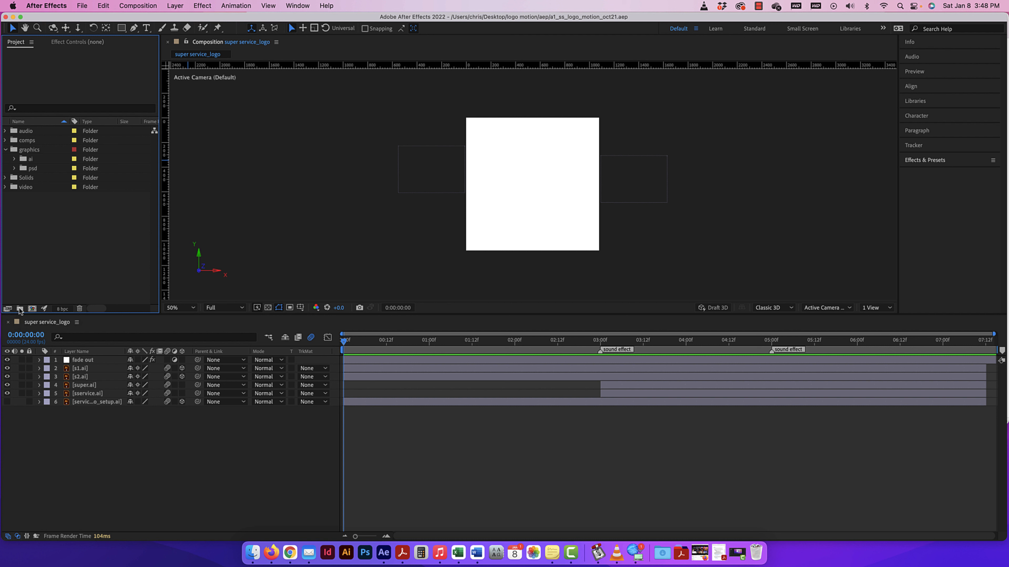
mouse_move(23, 170)
mouse_down()
mouse_move(24, 200)
mouse_move(20, 152)
mouse_up()
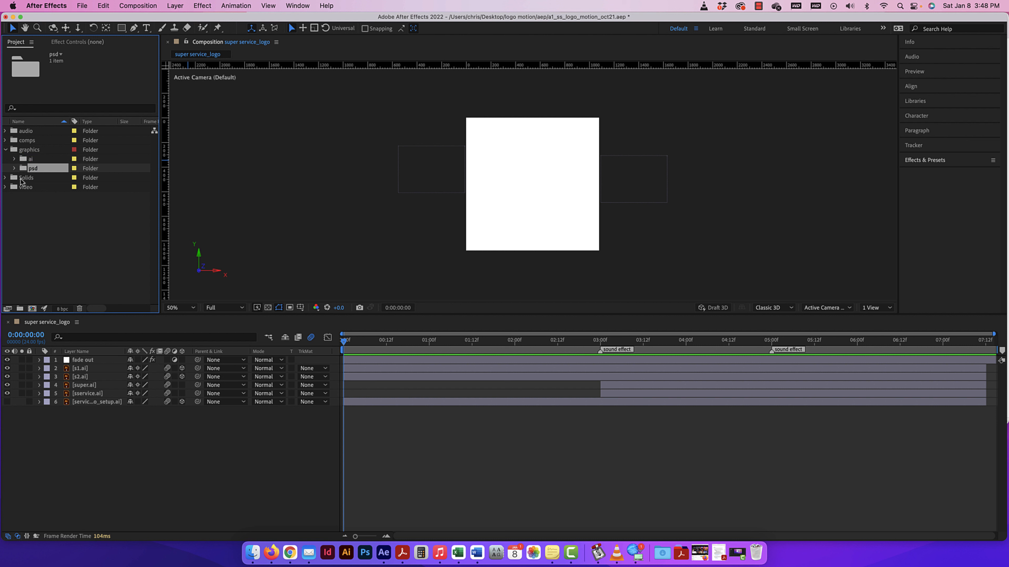
Examine the contents of the Solids and video folders, and collapse the graphics folder.
click(5, 178)
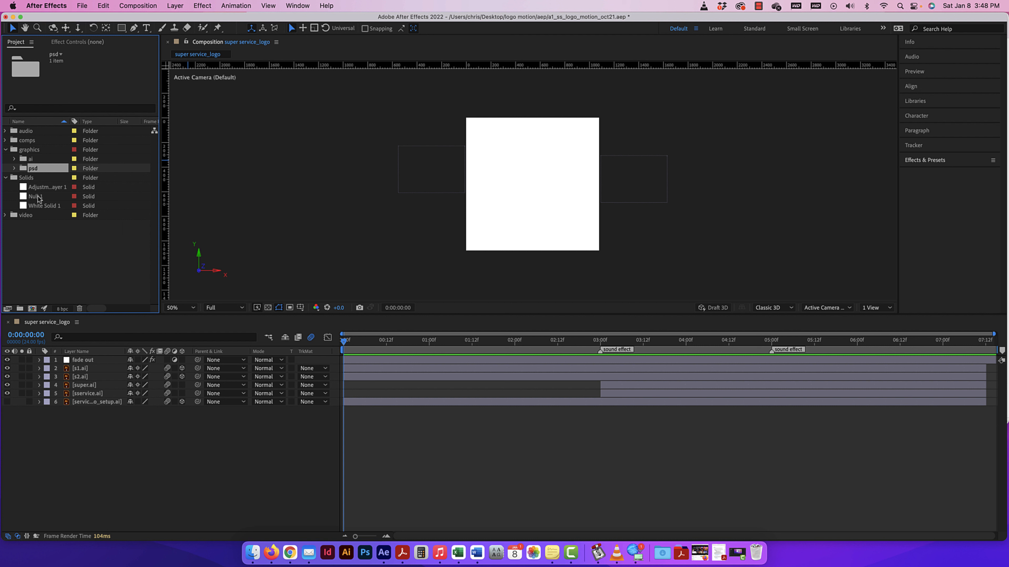
click(6, 178)
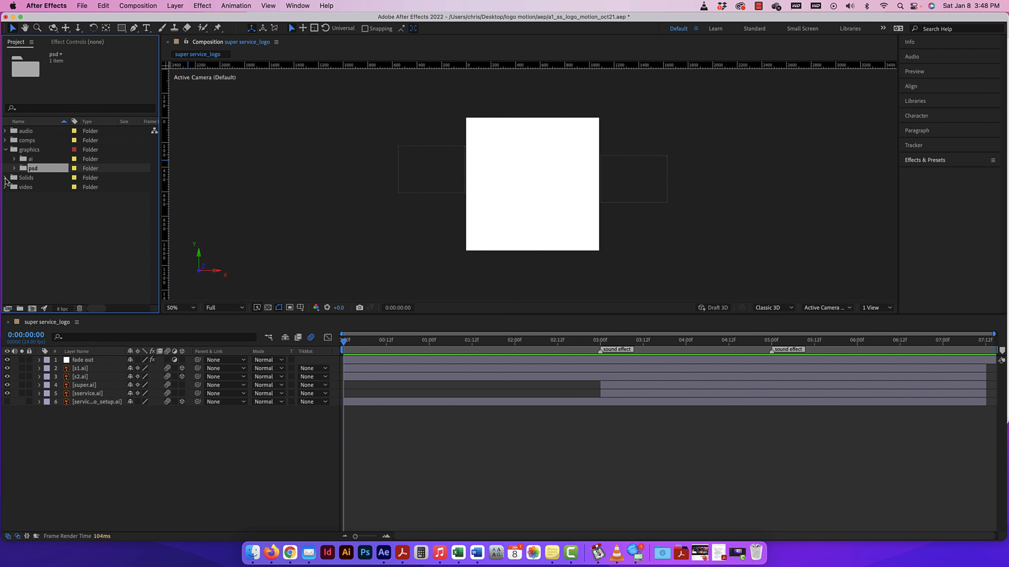
click(5, 178)
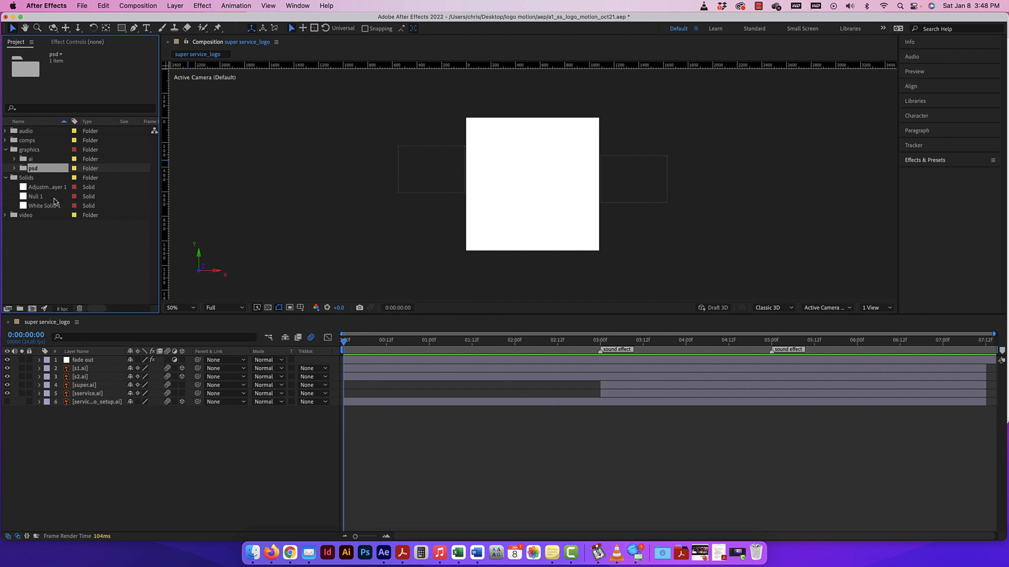
click(6, 178)
click(6, 187)
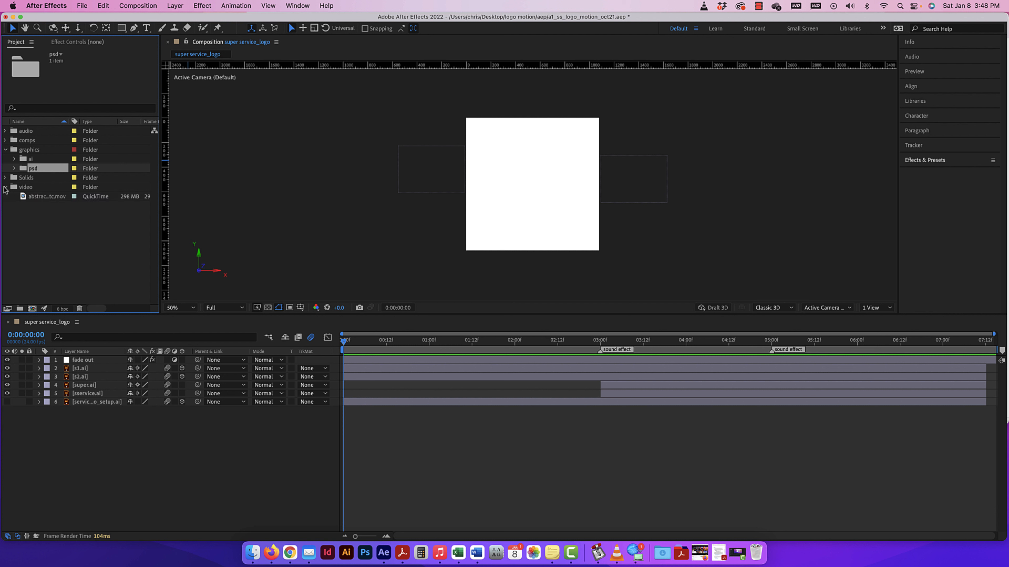
click(5, 187)
click(5, 150)
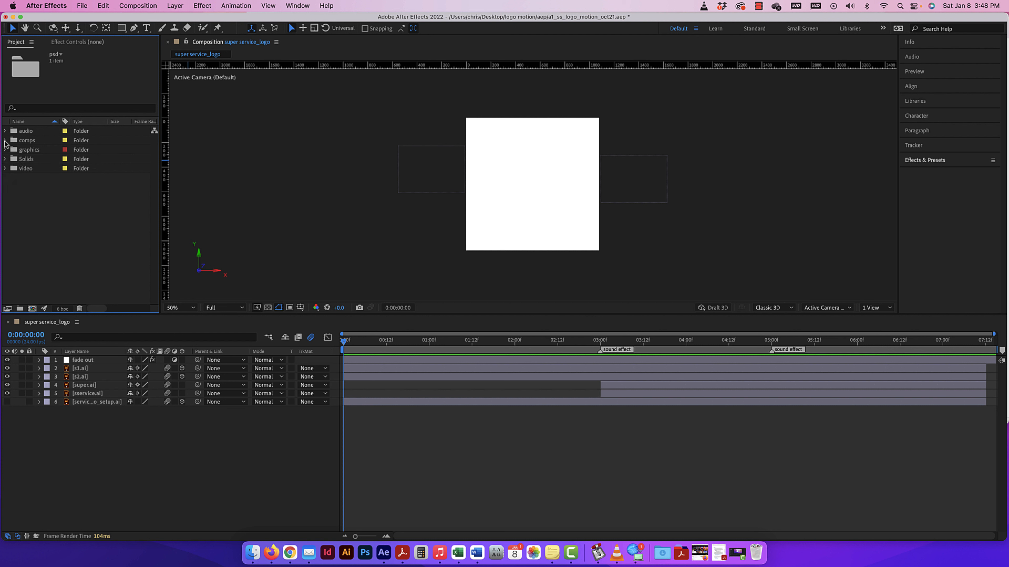
Check which composition is stored in the comps folder and collapse the folder again.
click(5, 140)
click(5, 140)
click(6, 140)
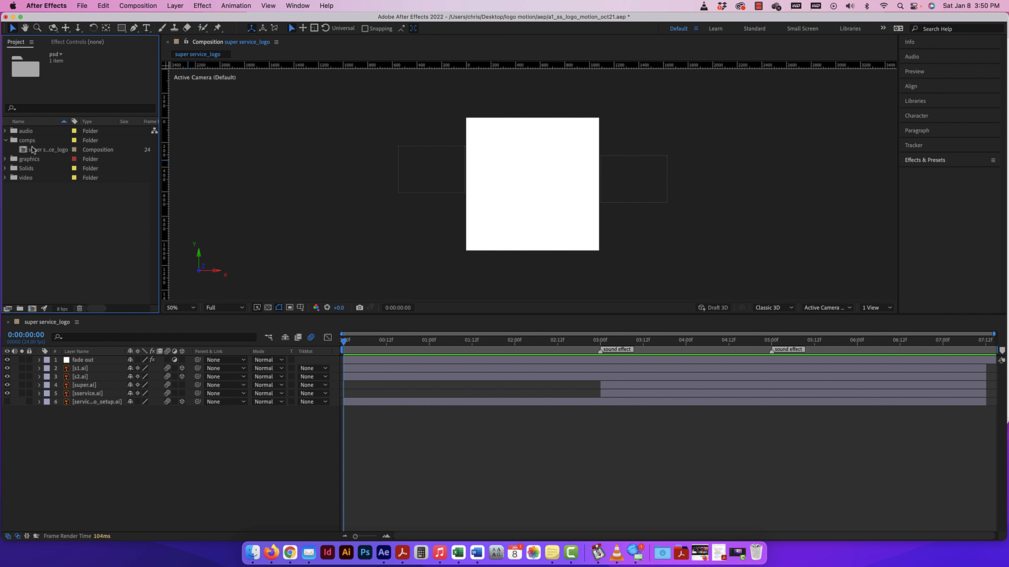
click(5, 140)
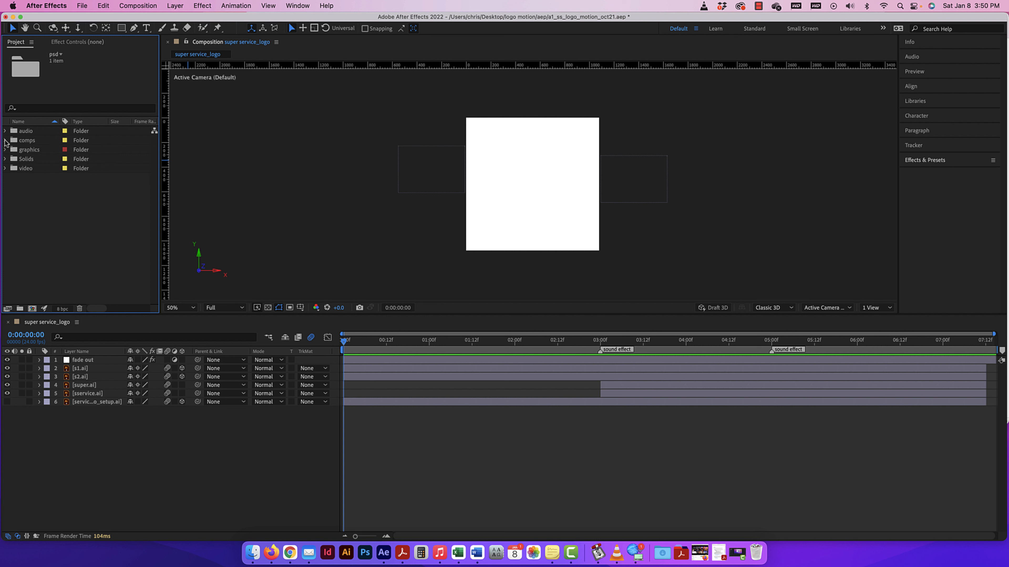
Expand the audio folder and set its label color to Lavender.
click(5, 131)
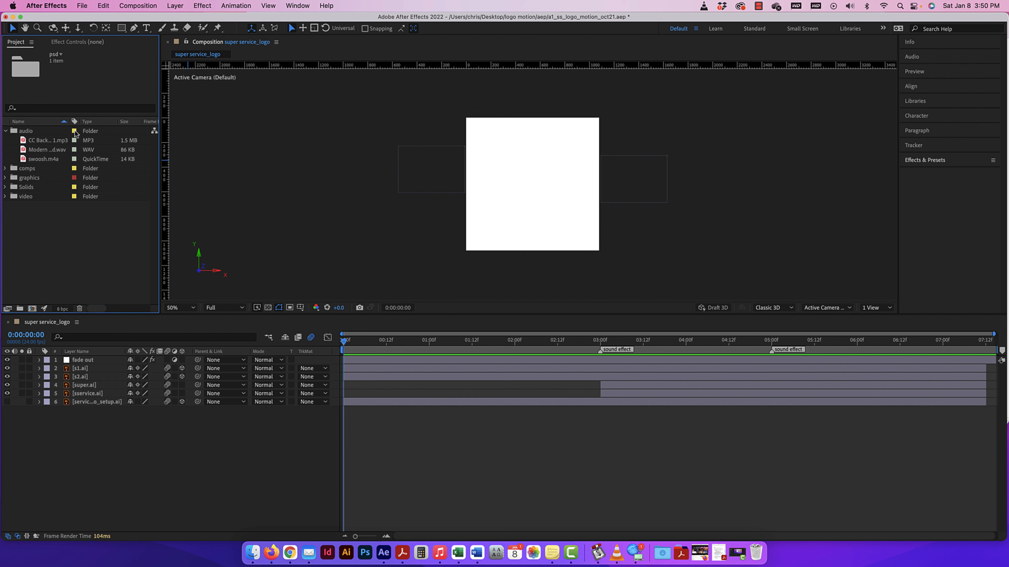
click(75, 132)
key(Return)
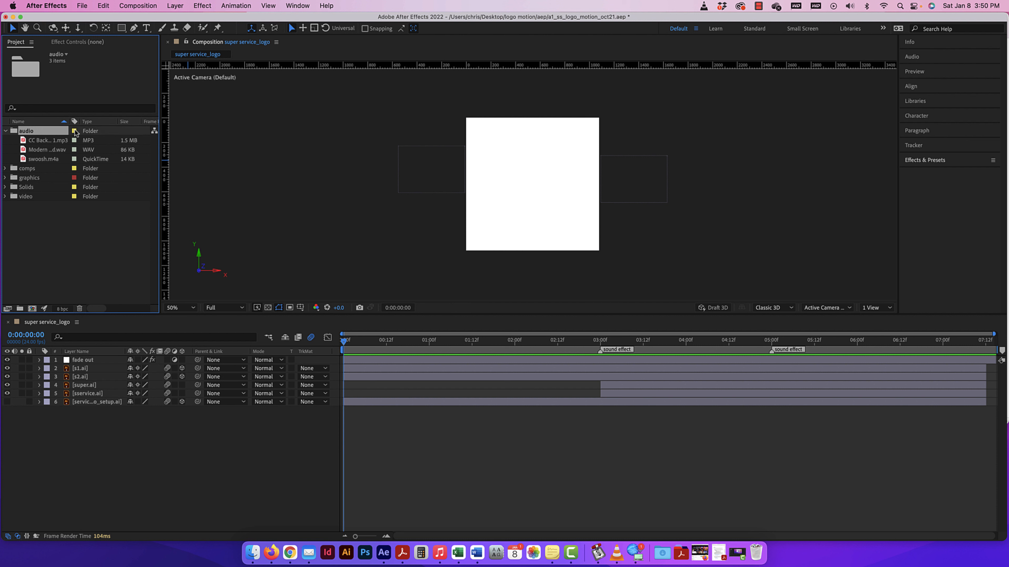
click(76, 133)
click(100, 215)
Set the label color of all three sound files in the audio folder to Lavender.
click(34, 141)
shift+click(40, 161)
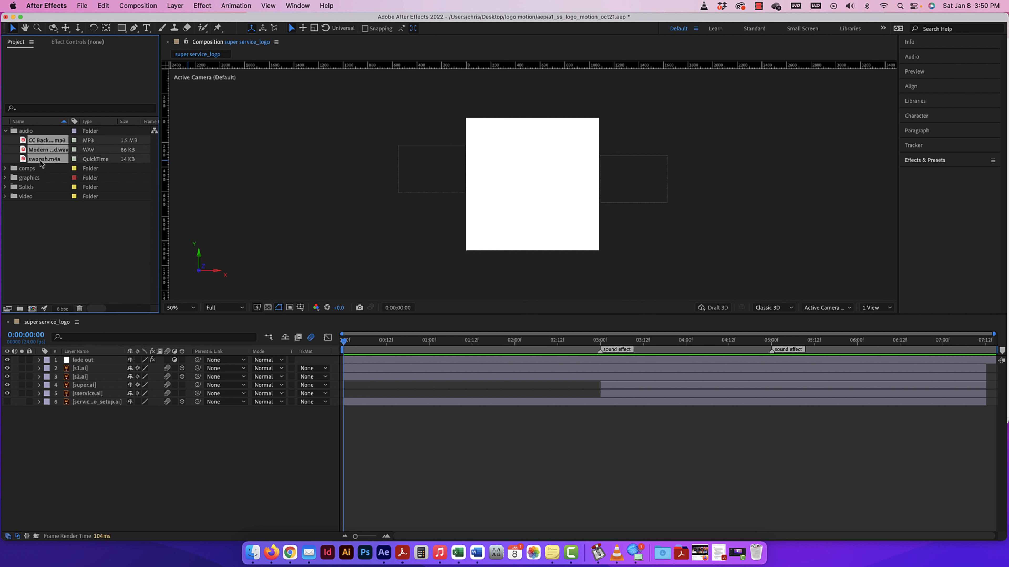
click(75, 141)
click(96, 226)
click(55, 247)
Set the label color of the video folder and its .mov clip to Blue, and collapse the video and audio folders.
click(5, 197)
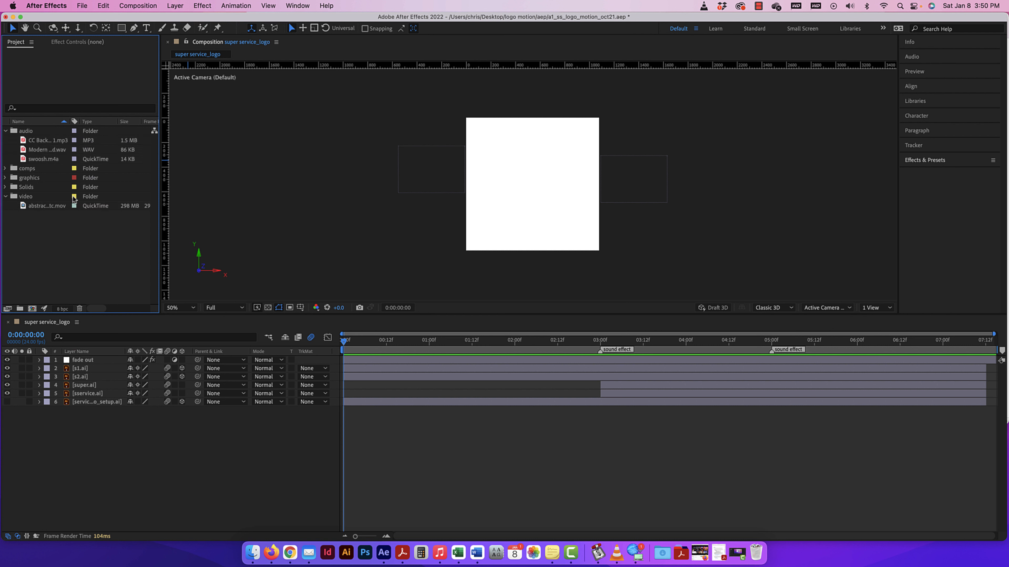
click(74, 197)
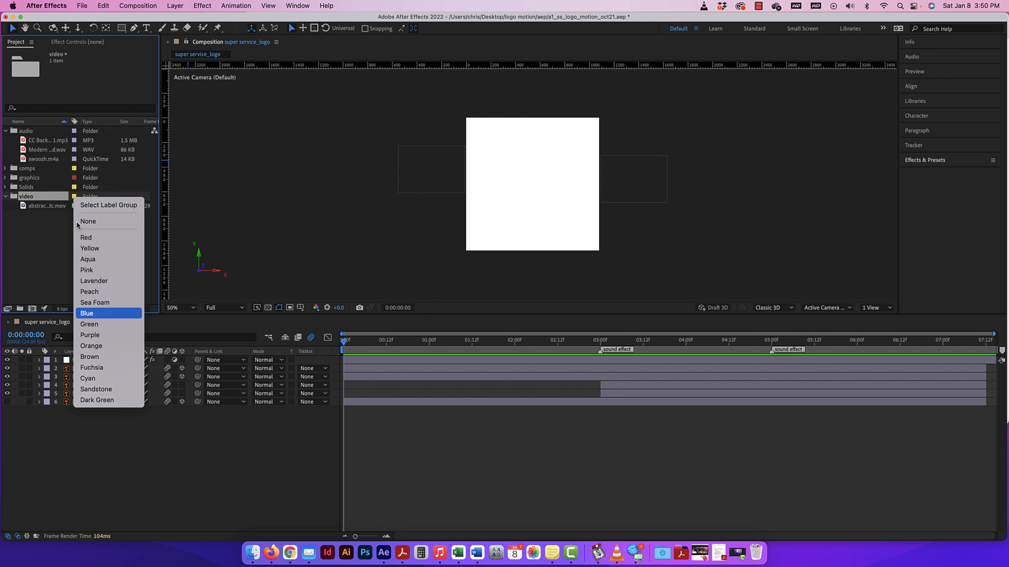
click(90, 313)
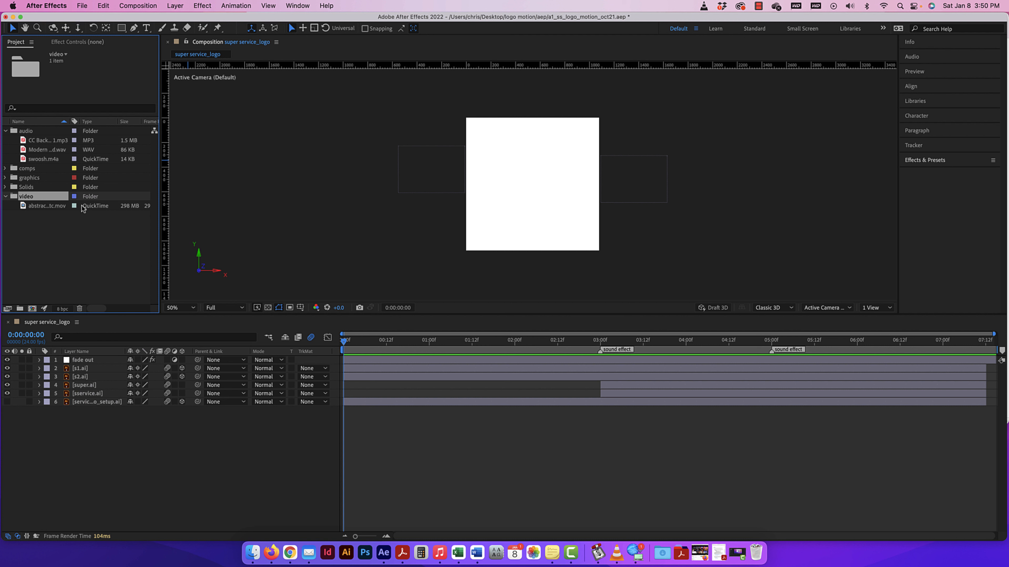
click(74, 206)
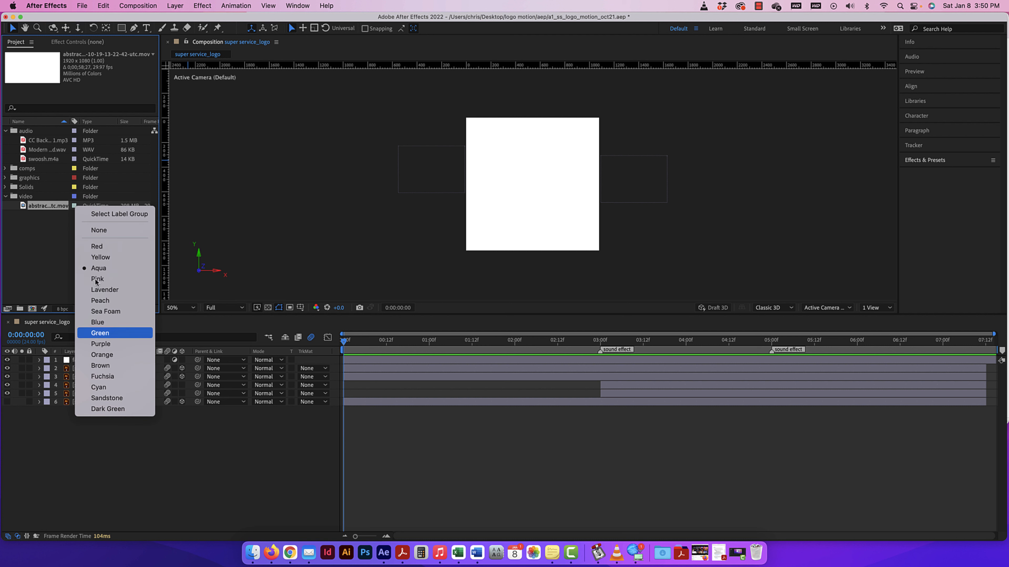
click(98, 322)
click(35, 253)
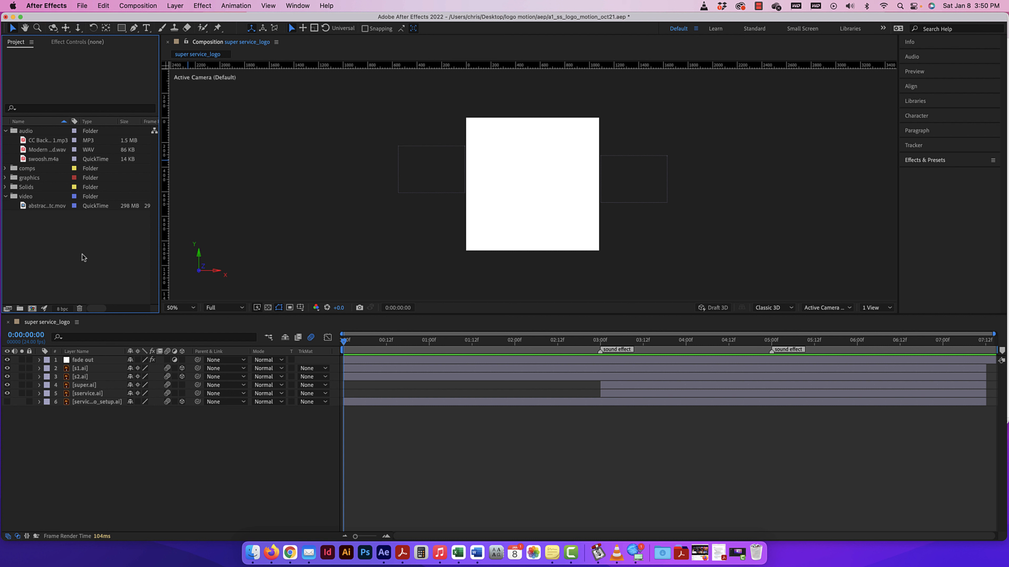
click(6, 196)
click(7, 132)
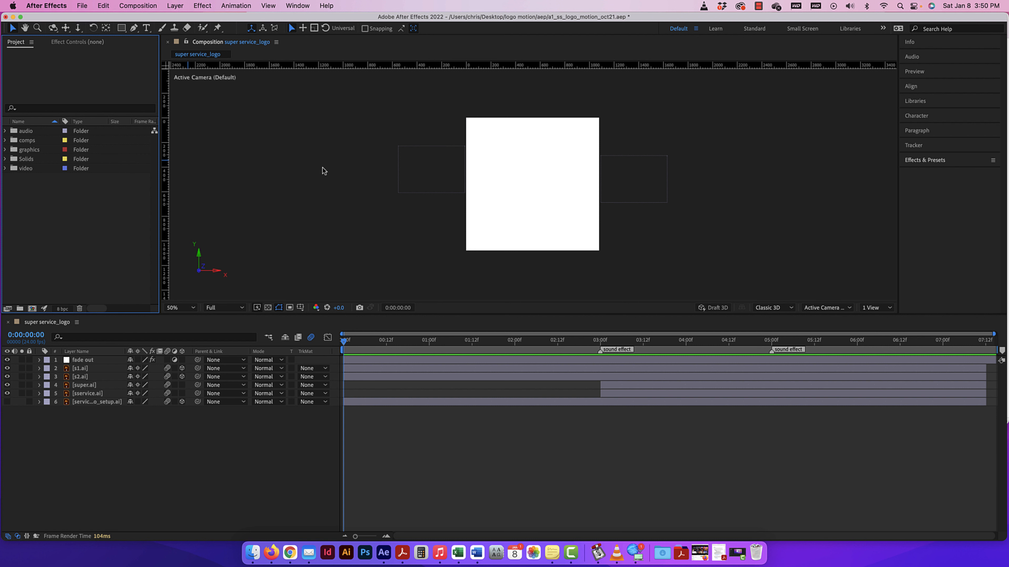
Toggle the rulers in the Composition panel off and on several times, leaving them hidden.
key(super+r)
click(348, 186)
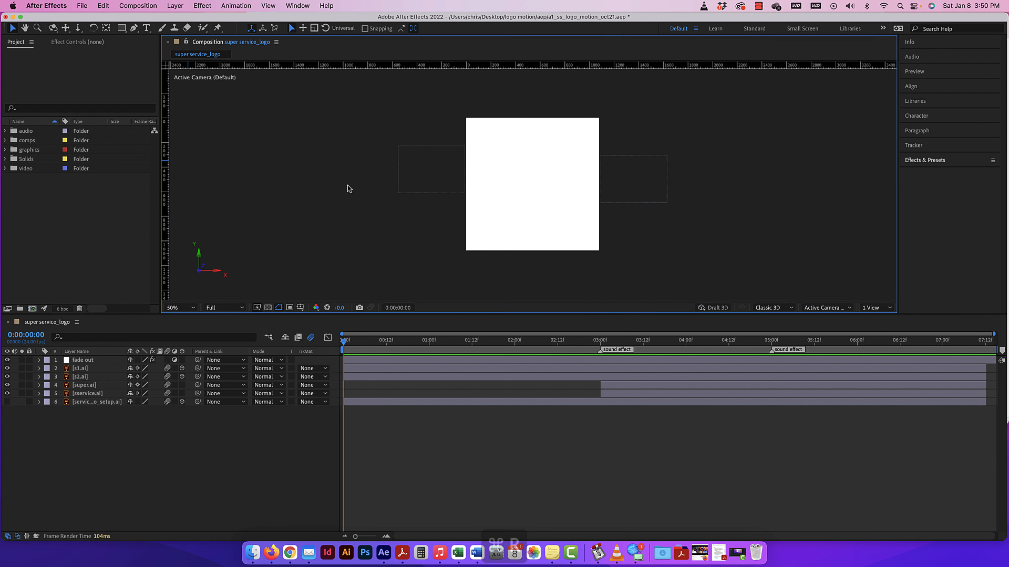
key(super+r)
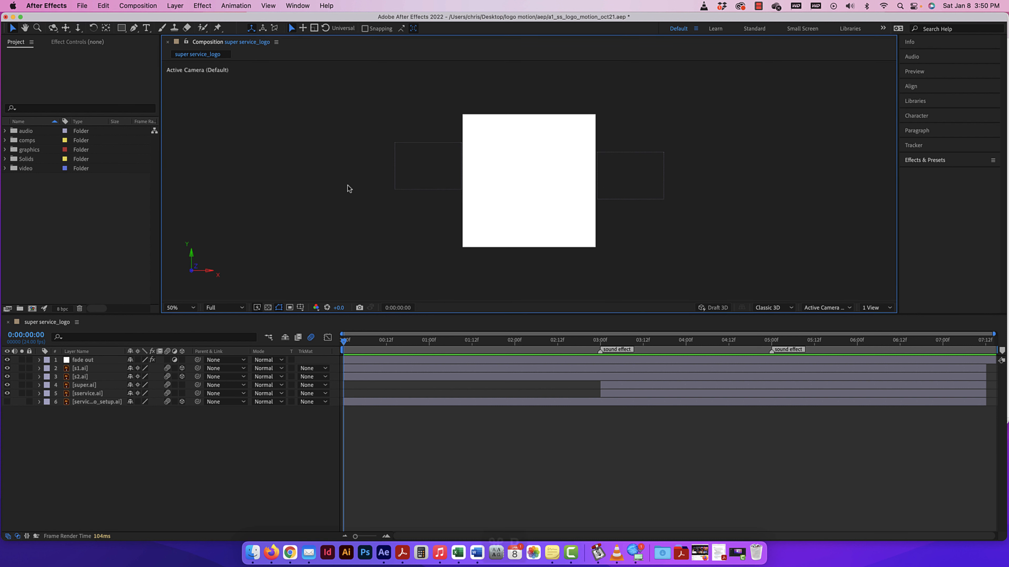
key(super+r)
key(super+r)
key(super+r)
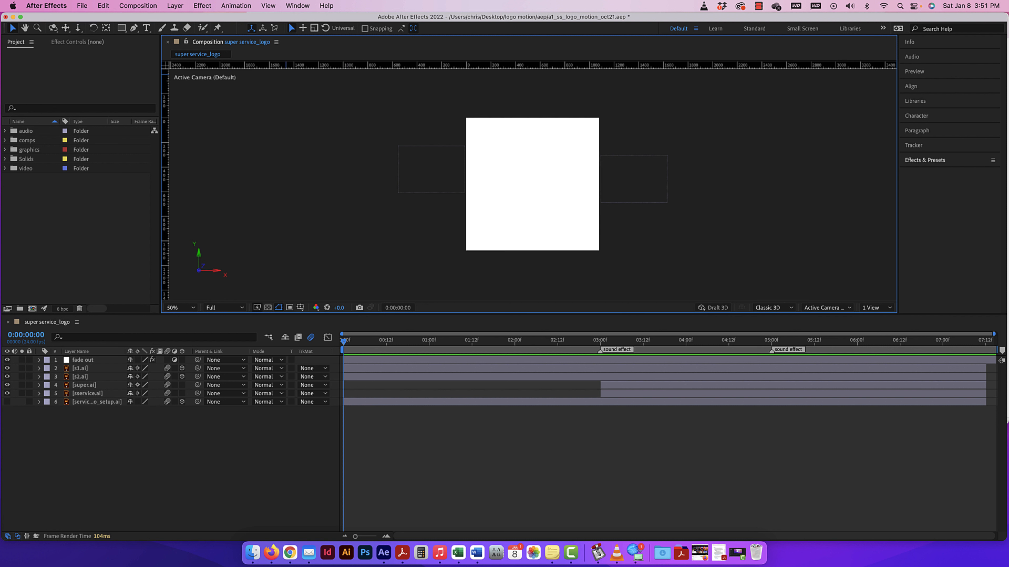
key(super+r)
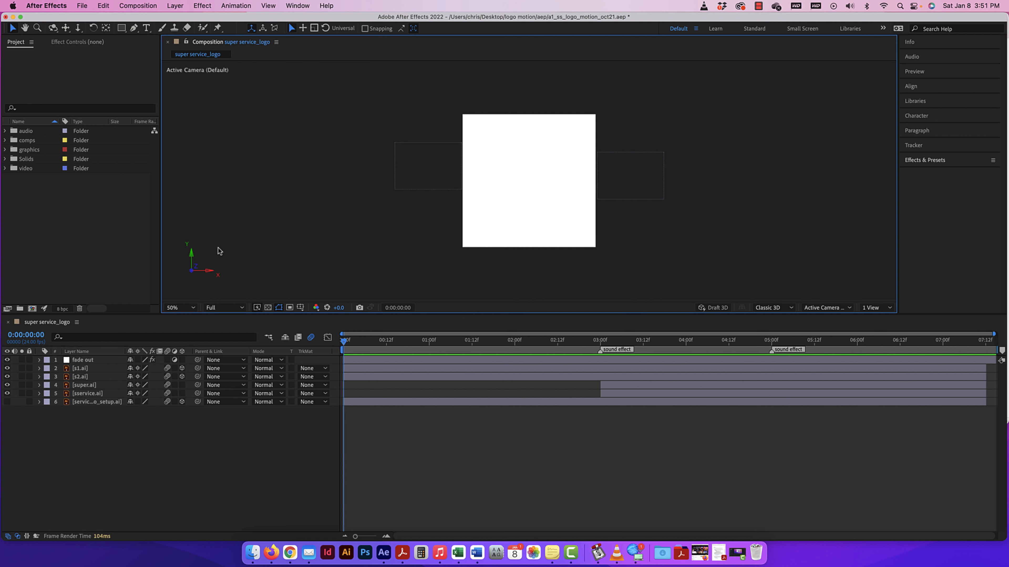
Zoom the super service_logo composition view in and out between 50% and 100%, ending at 100%.
key(slash)
key(super+minus)
key(super+minus)
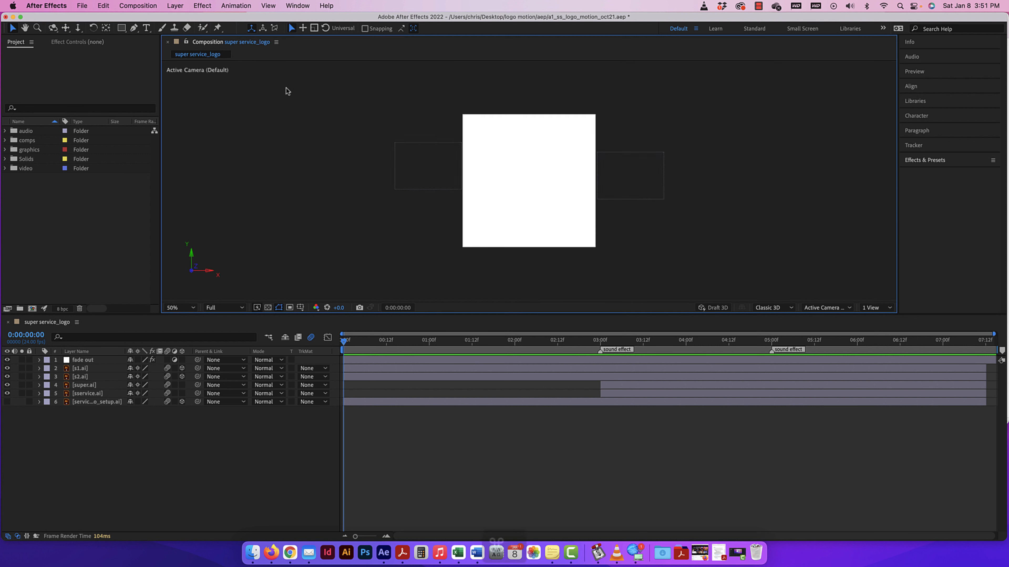
key(super+equal)
key(super+equal)
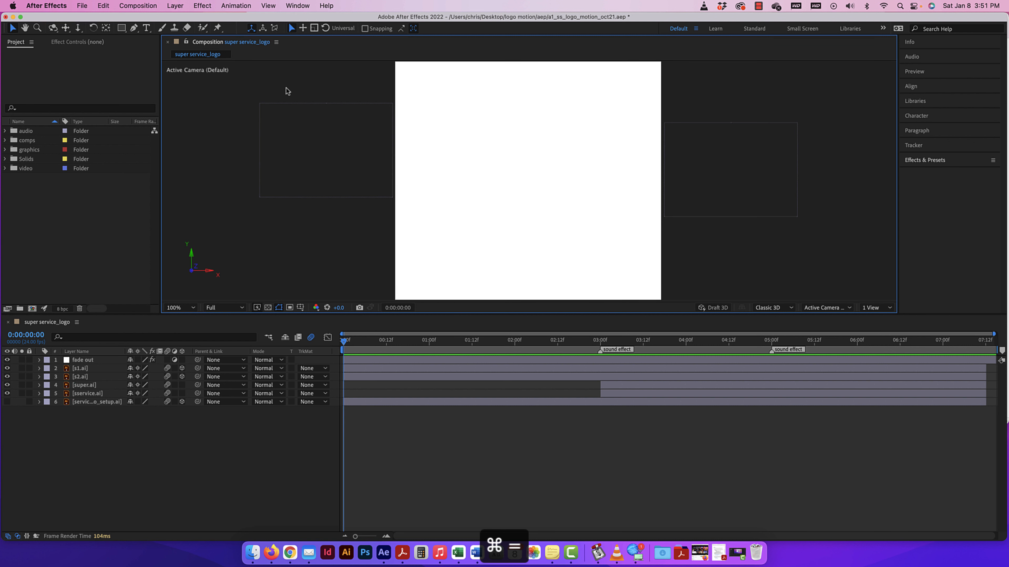
key(super+minus)
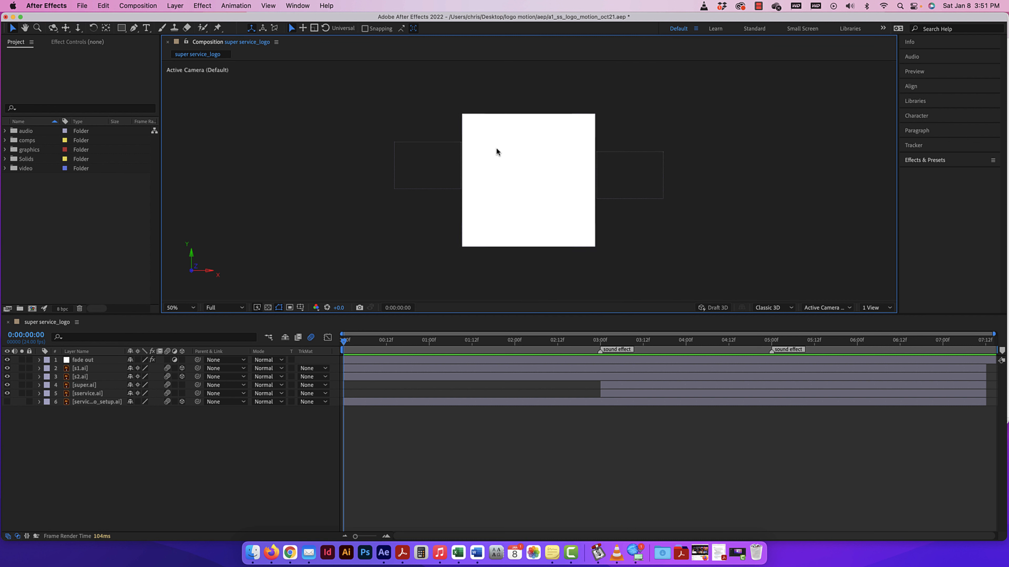
scroll(543, 162, up, 2)
scroll(543, 162, down, 1)
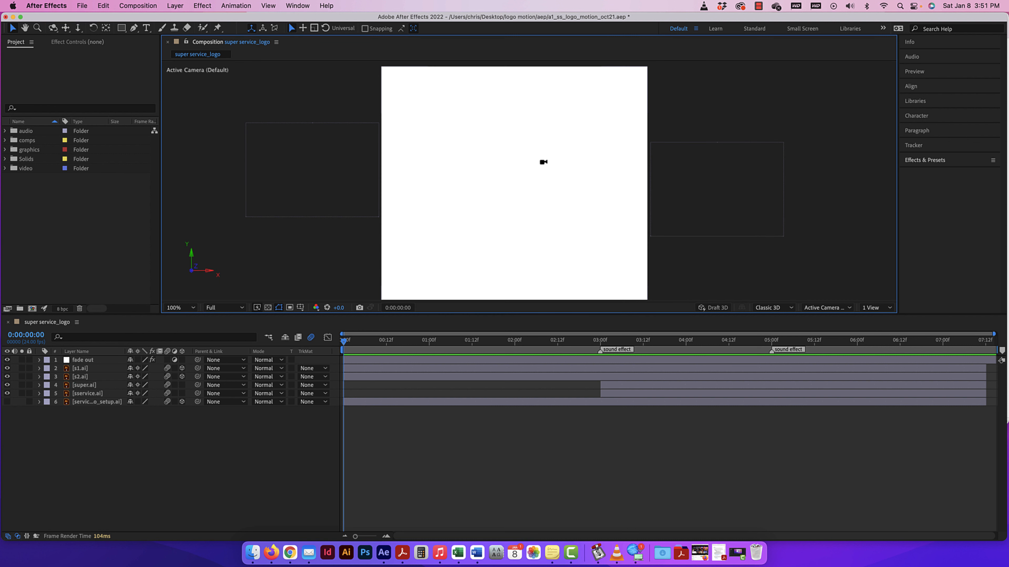
Zoom the composition view between 100% and 50%, ending at 50%, and review the available magnification levels.
scroll(543, 162, down, 1)
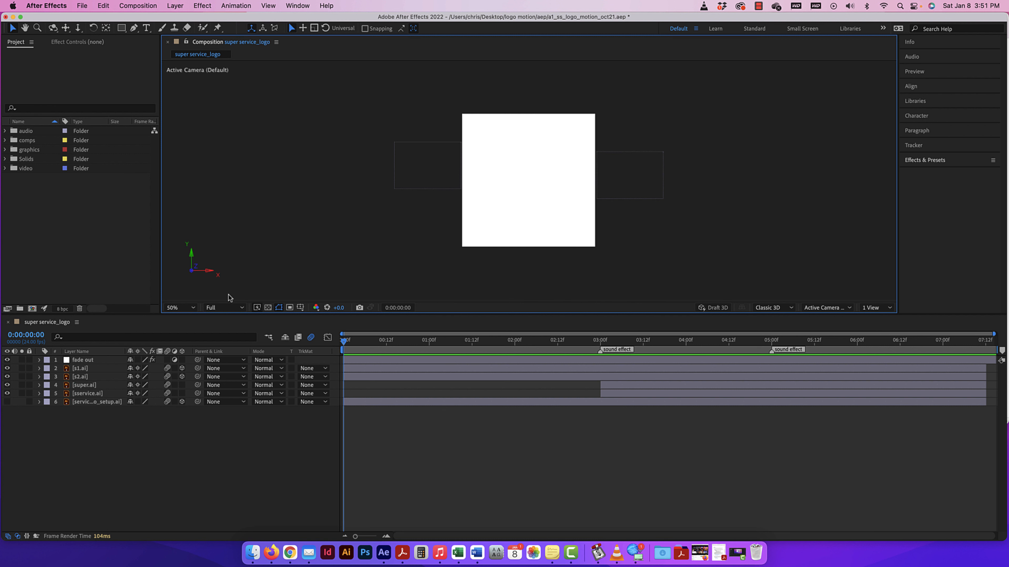
key(super+minus)
key(super+equal)
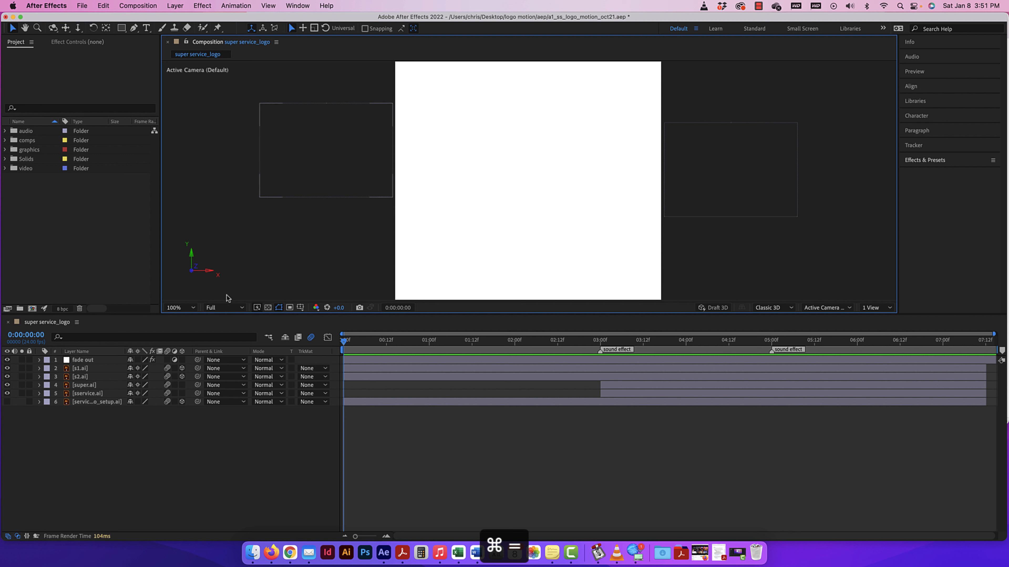
key(super+minus)
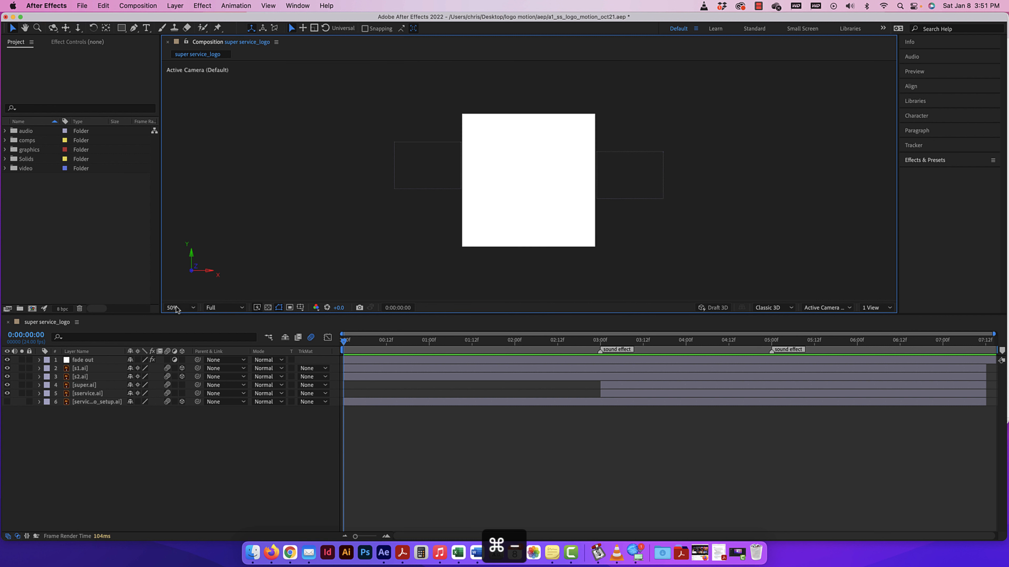
click(192, 308)
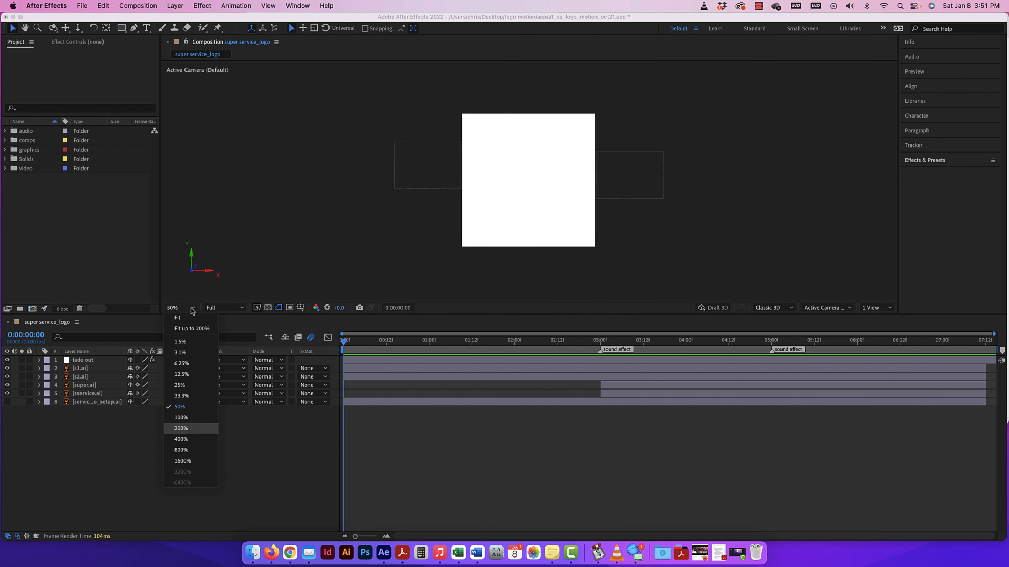
click(261, 250)
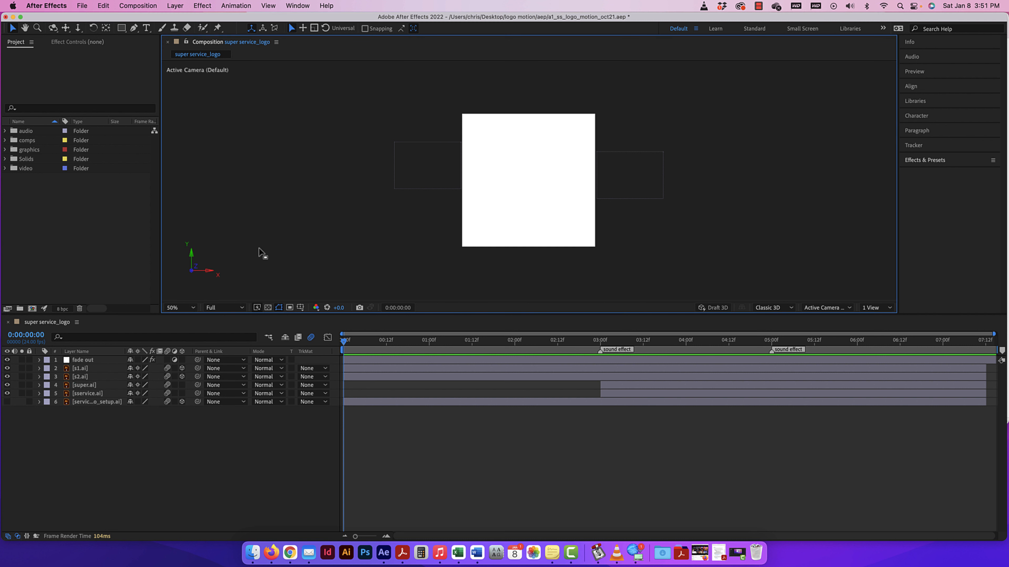
Review the preview resolution options and play the logo animation from the first frame.
click(229, 309)
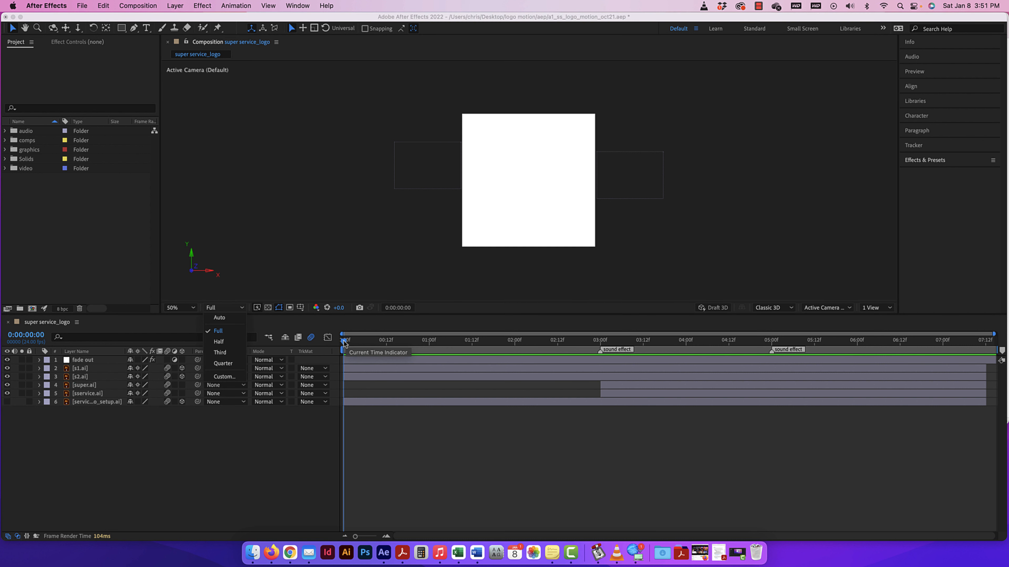
mouse_move(344, 342)
mouse_down()
mouse_move(375, 343)
mouse_move(335, 339)
mouse_up()
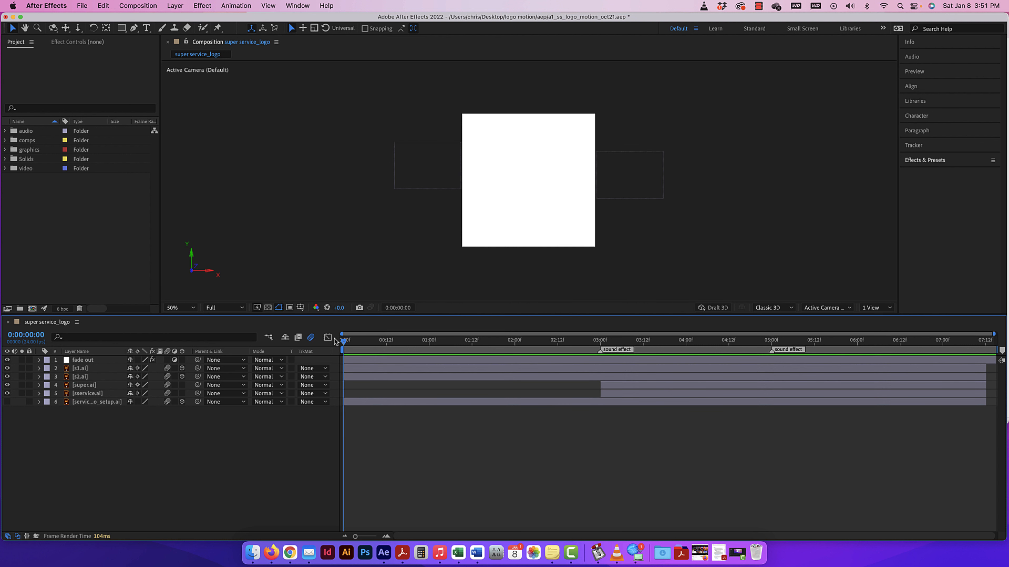
key(space)
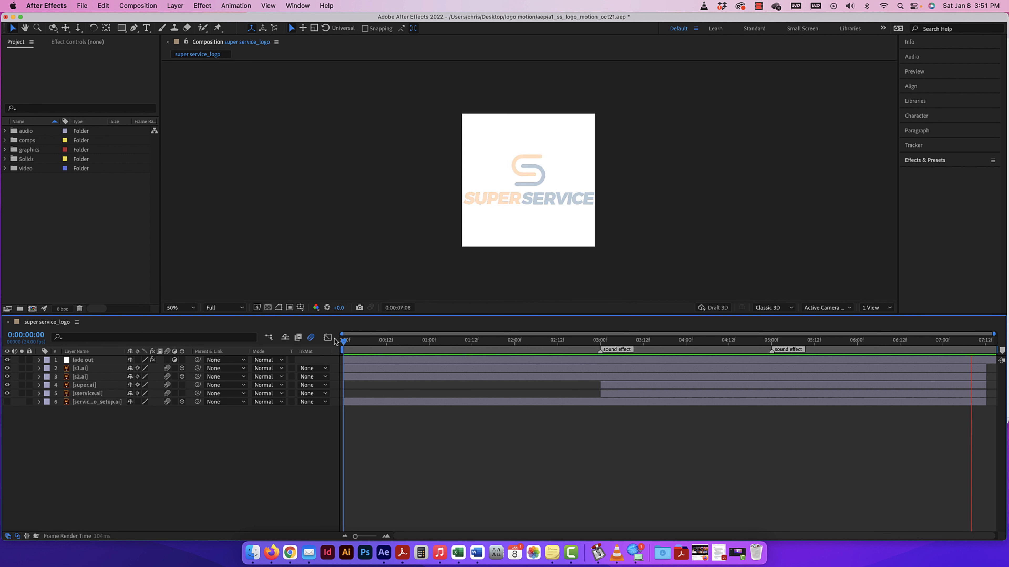
Move the current time to 0:00:03:07 and set the composition view magnification to 100%.
click(383, 341)
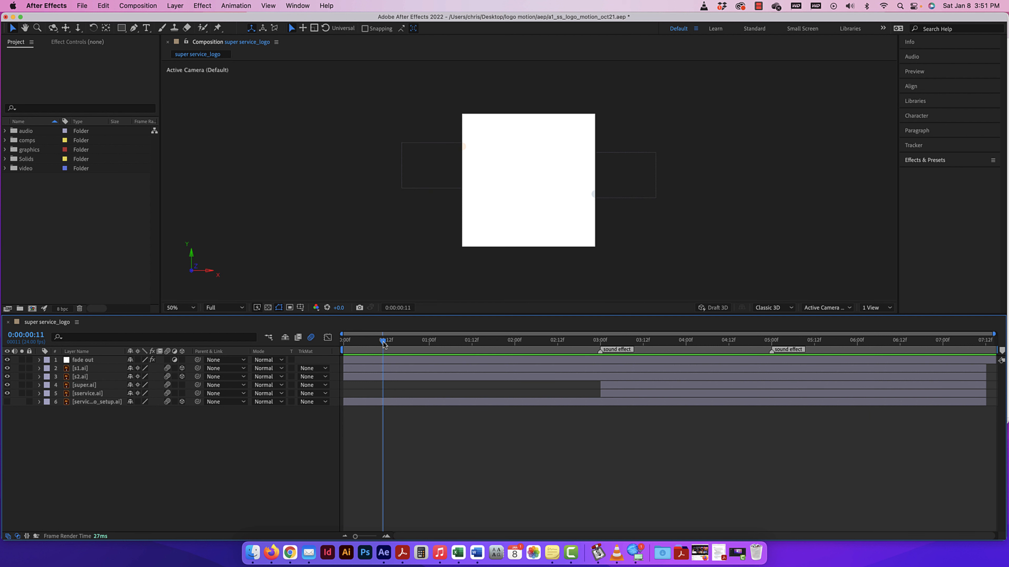
drag(383, 344, 625, 349)
key(super+equal)
key(super+equal)
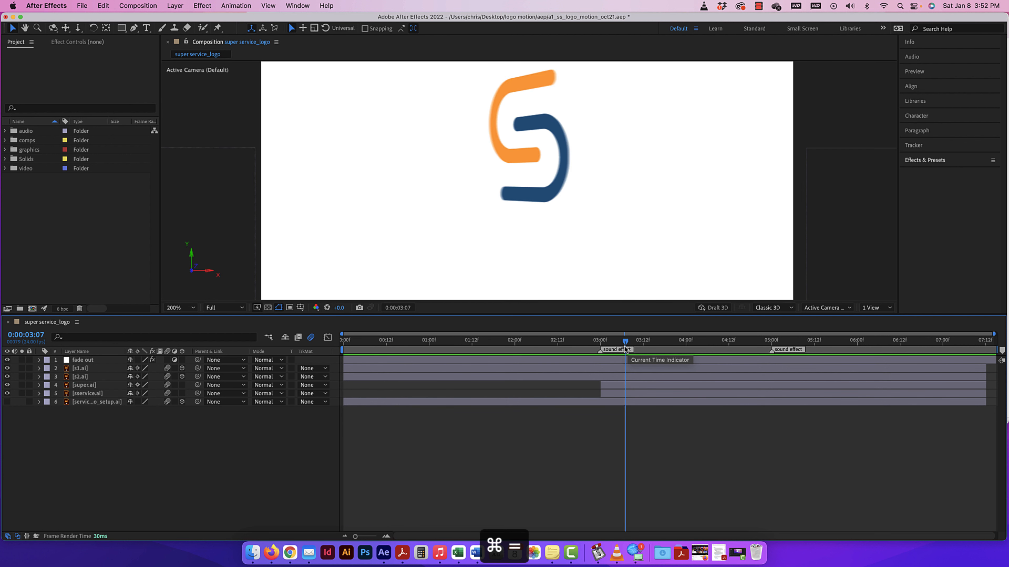
key(super+minus)
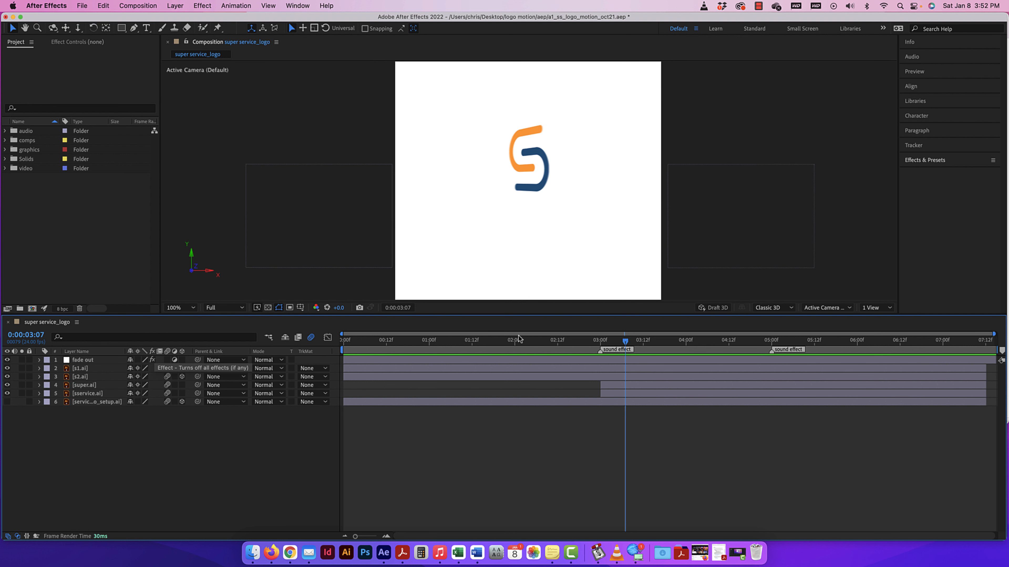
Switch the composition's preview resolution to Half, Third and Quarter in turn, and return it to Full.
click(230, 308)
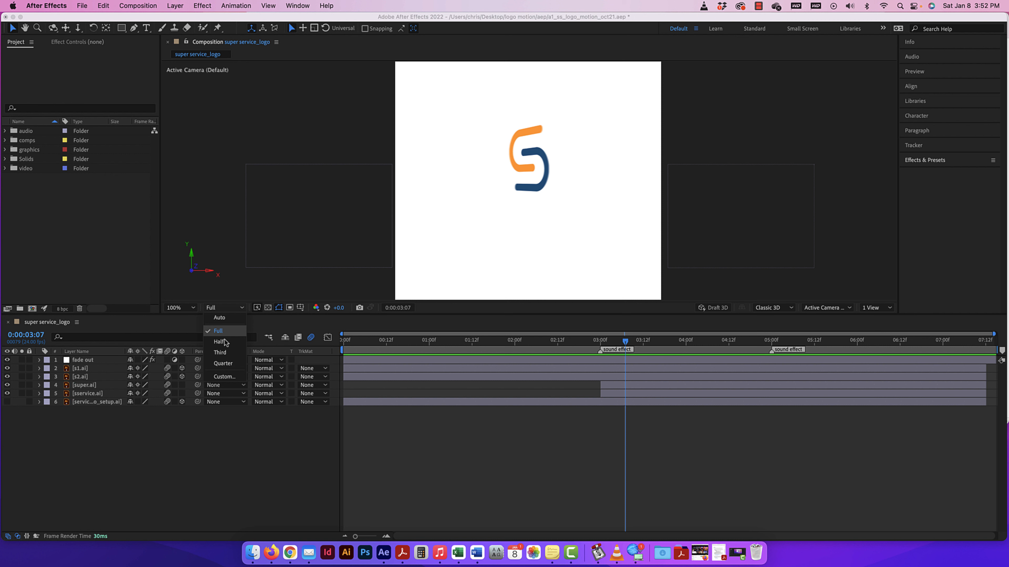
click(224, 342)
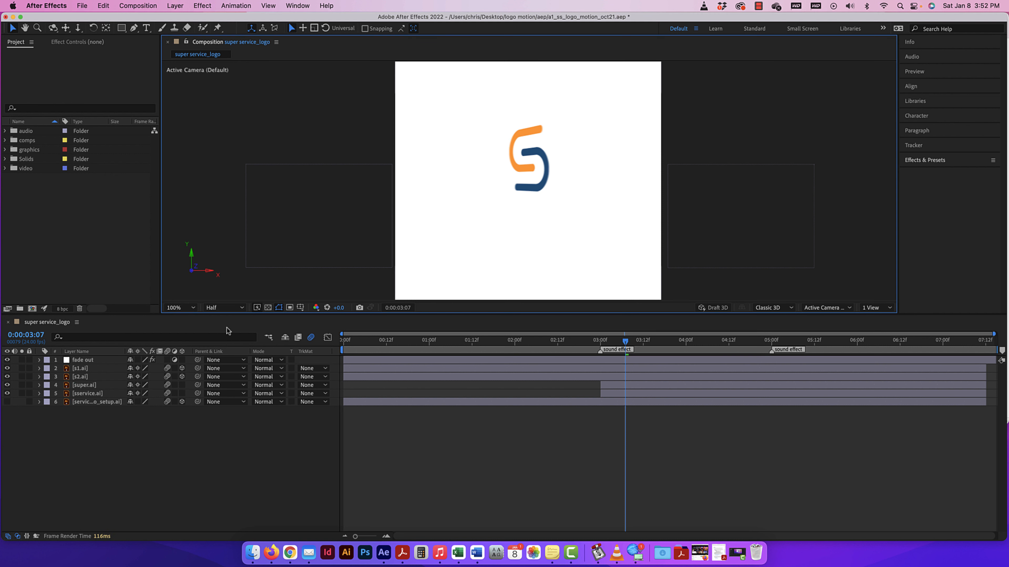
click(231, 309)
click(227, 350)
click(224, 307)
click(225, 358)
click(222, 311)
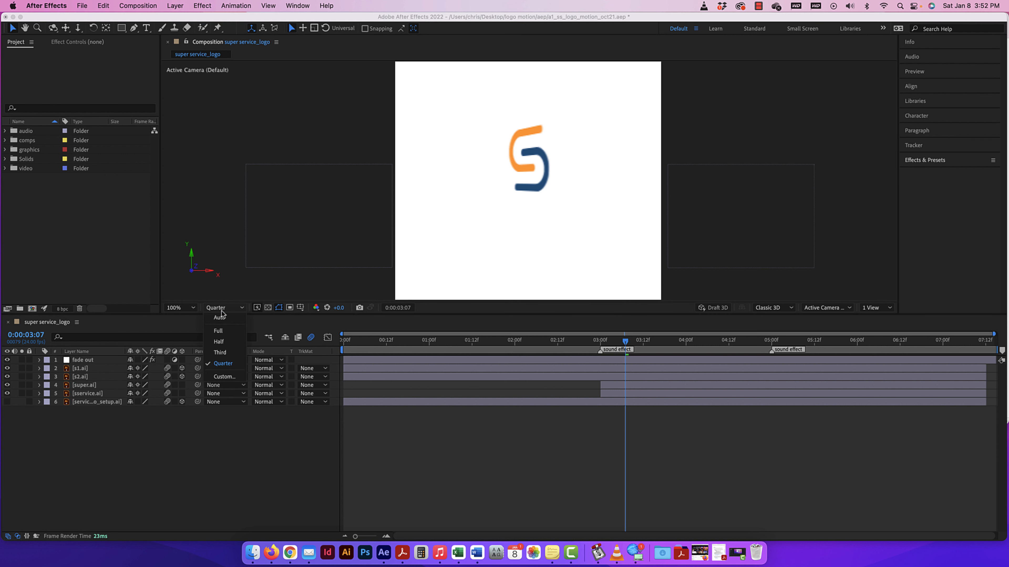
click(218, 329)
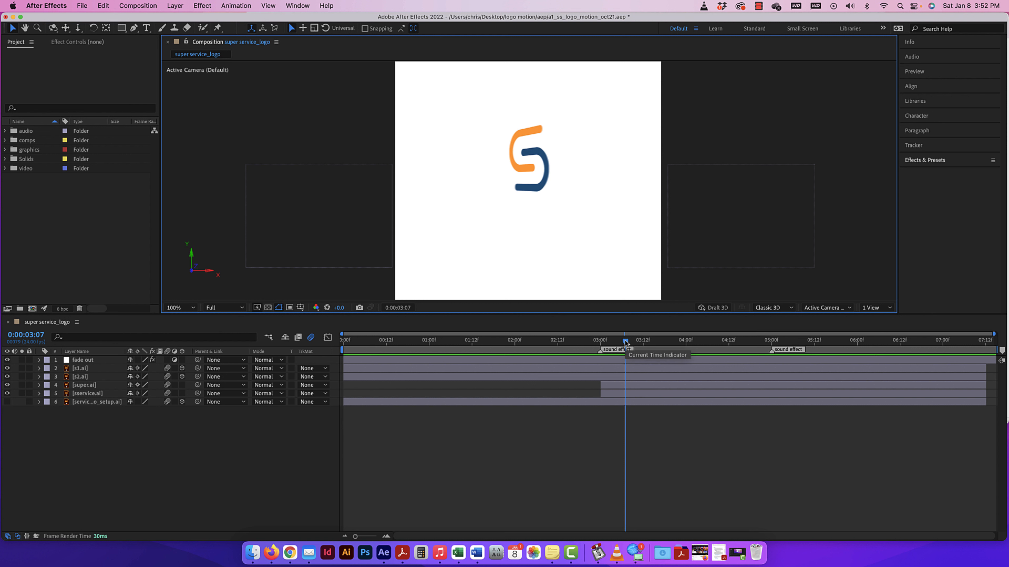
Review the preview resolution options without changing them, and move the current time back to 0:00:02:12.
click(223, 307)
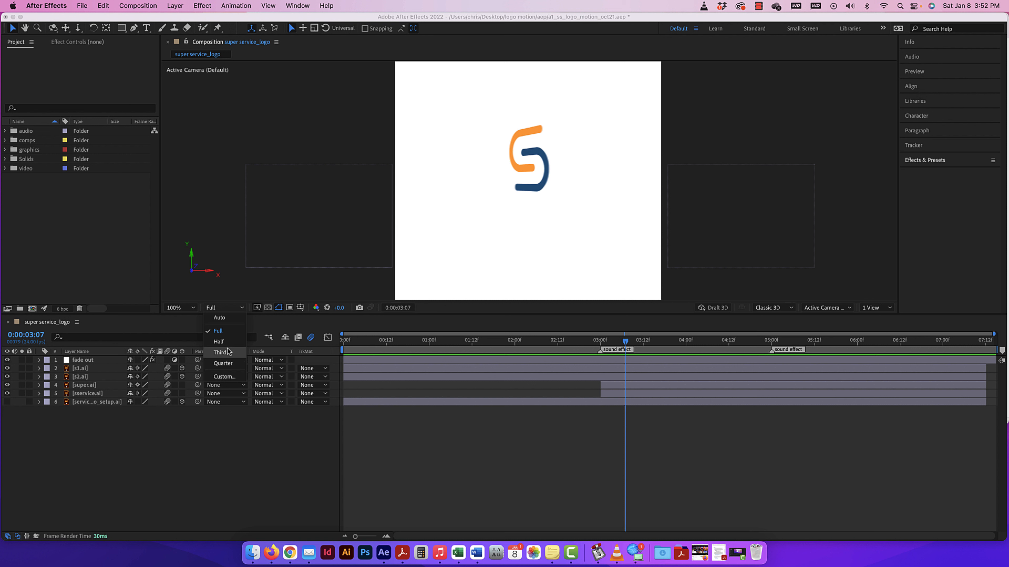
key(Down)
key(Down)
drag(626, 342, 582, 341)
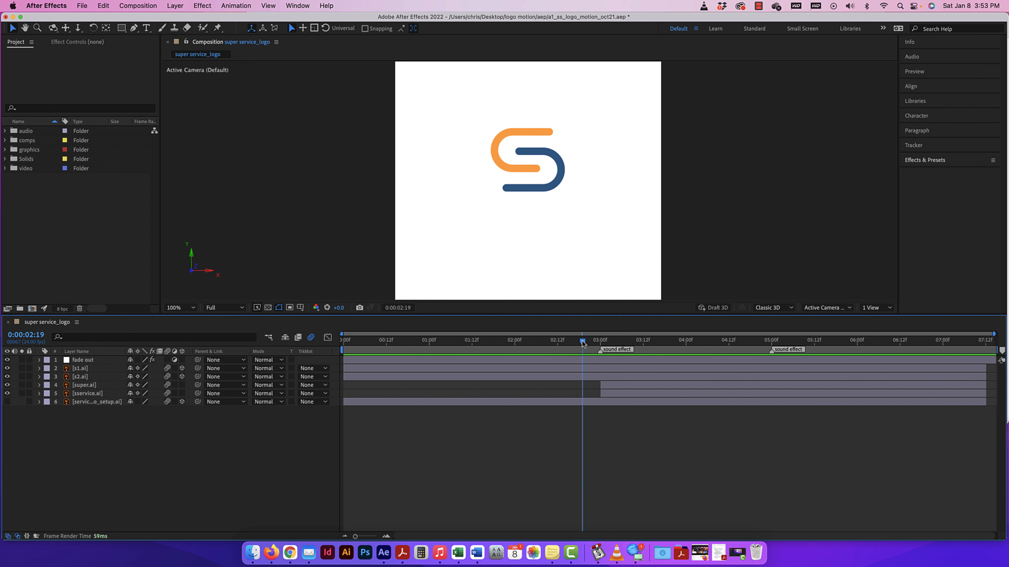
drag(582, 341, 557, 341)
click(227, 308)
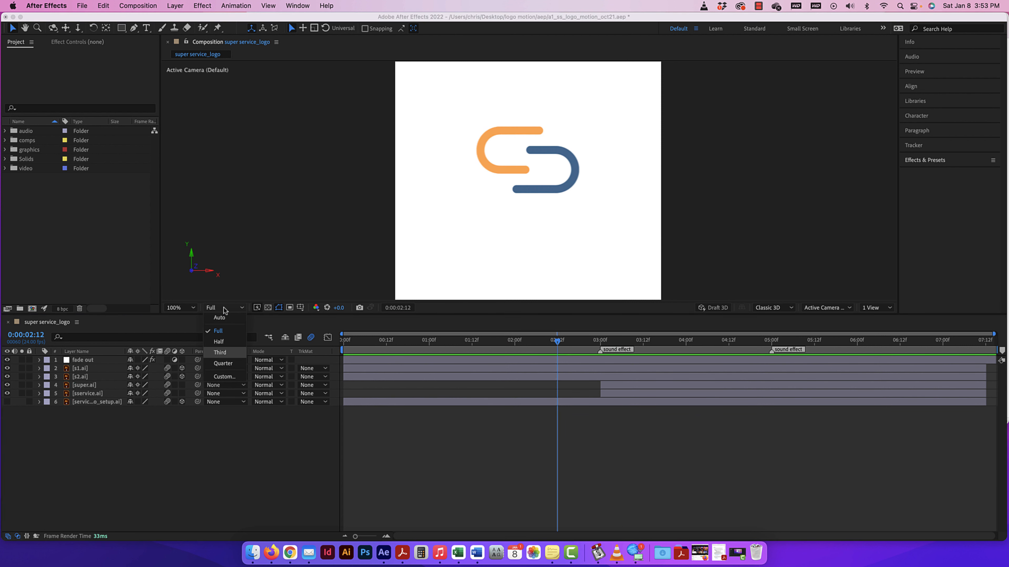
click(274, 319)
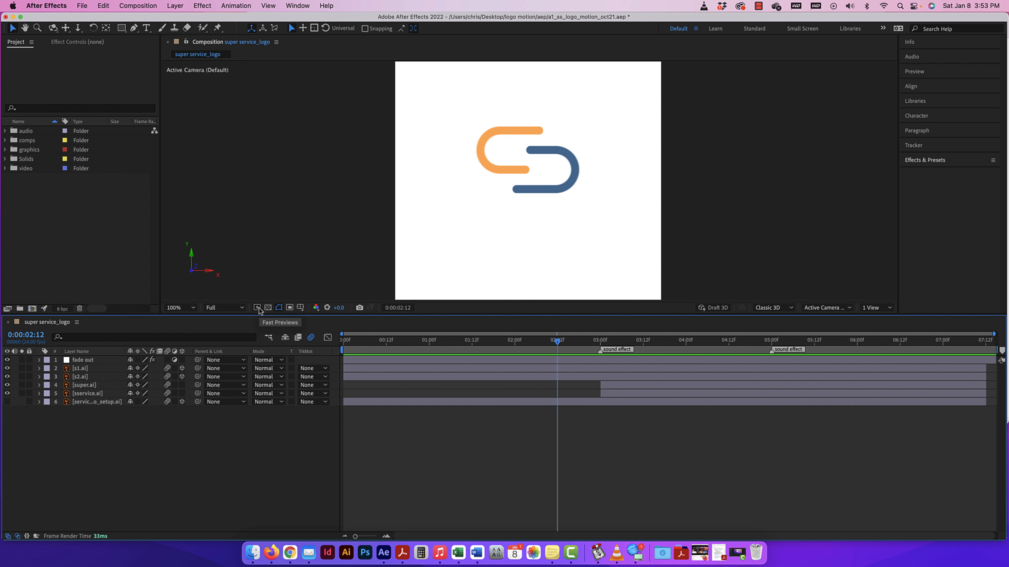
Review the Fast Previews options and toggle the composition's transparency grid on and off.
click(258, 308)
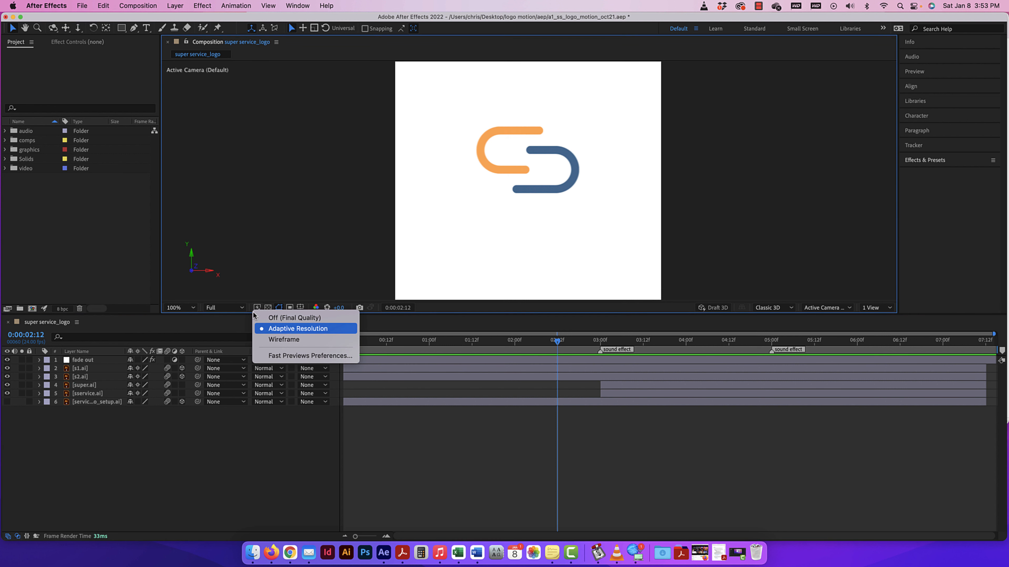
click(236, 327)
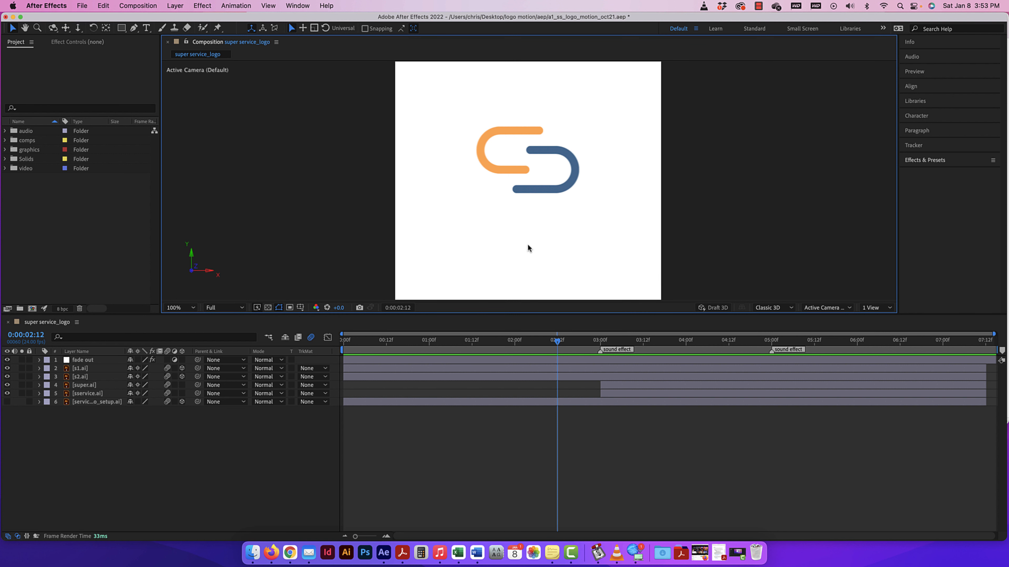
click(267, 307)
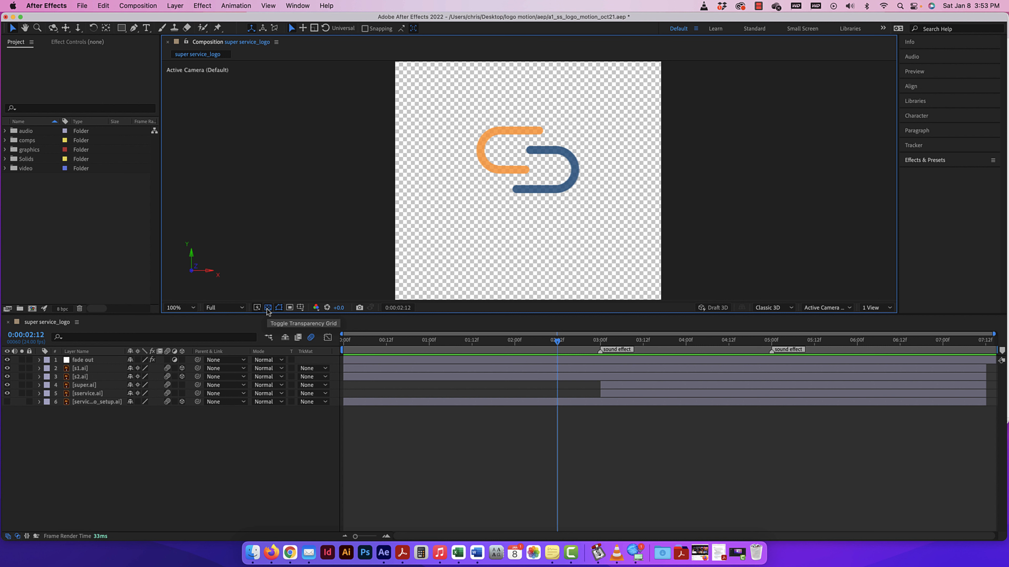
click(267, 307)
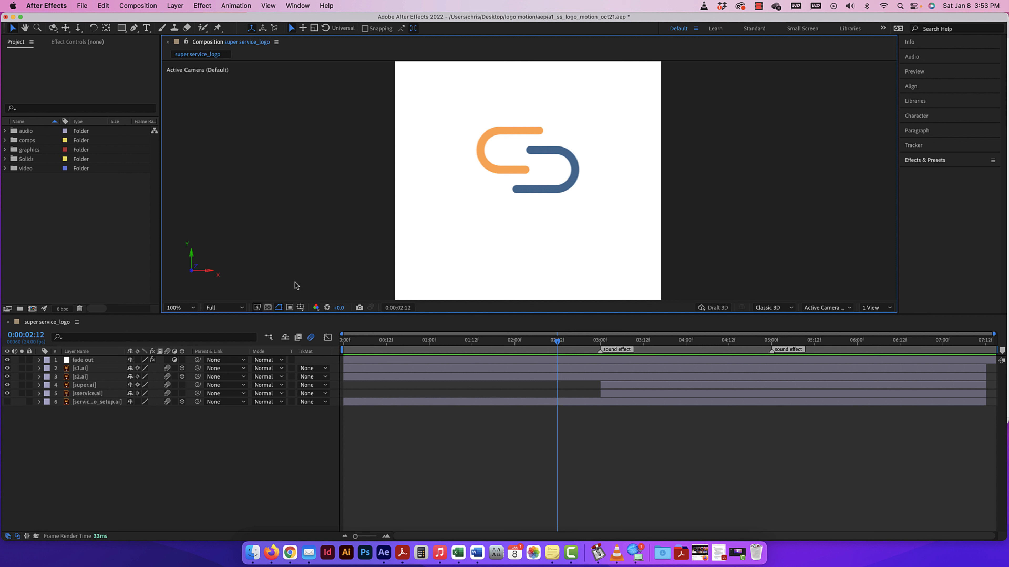
Create a new white (FFFFFF) solid layer matching the composition size.
click(103, 454)
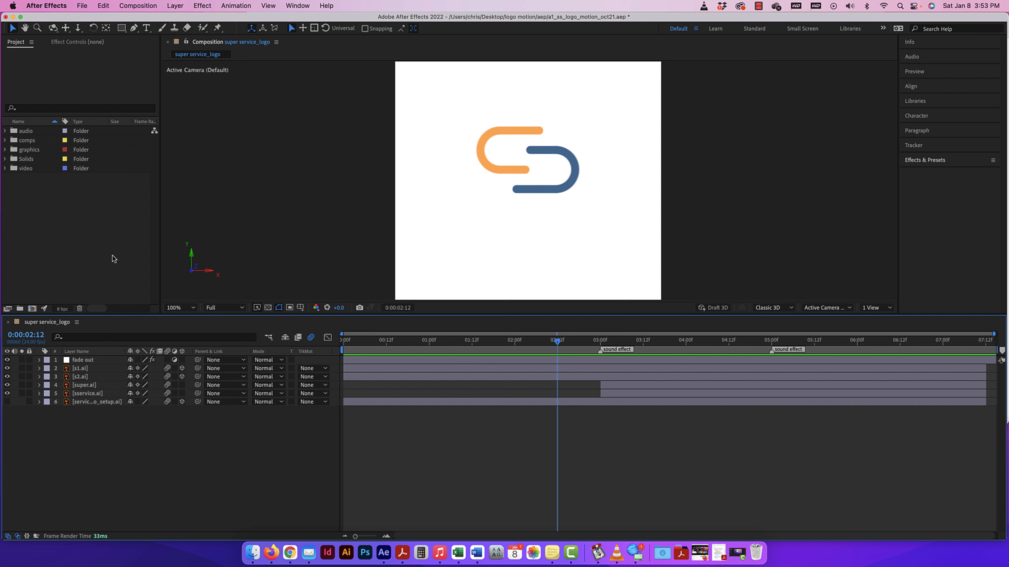
click(177, 5)
mouse_move(206, 20)
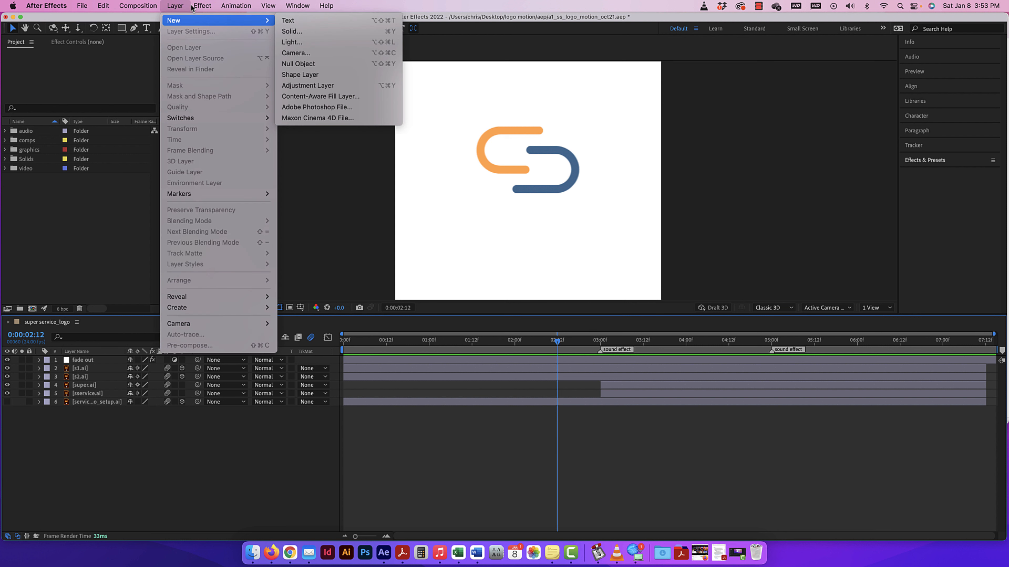
click(294, 32)
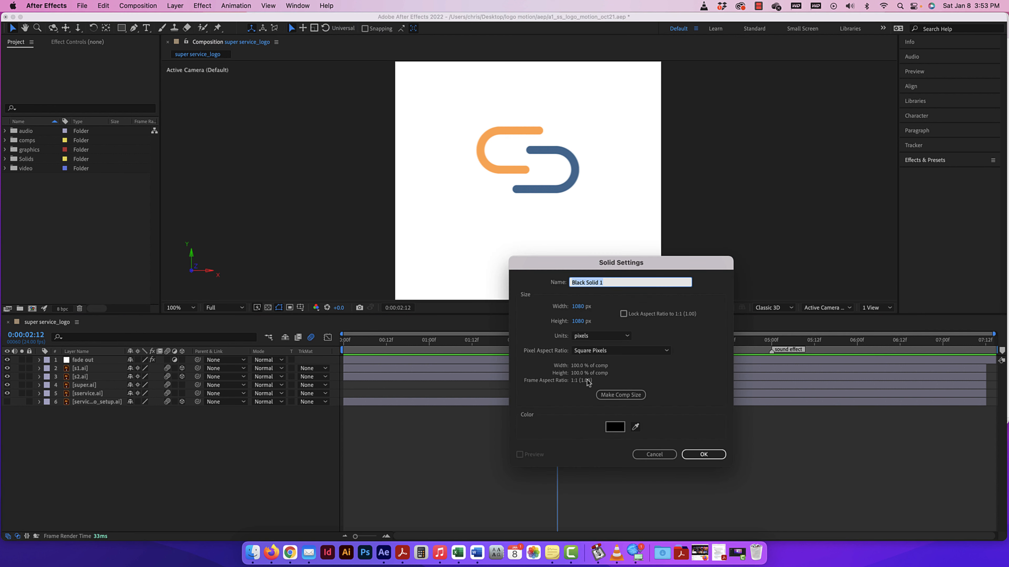
click(615, 427)
drag(715, 370, 628, 219)
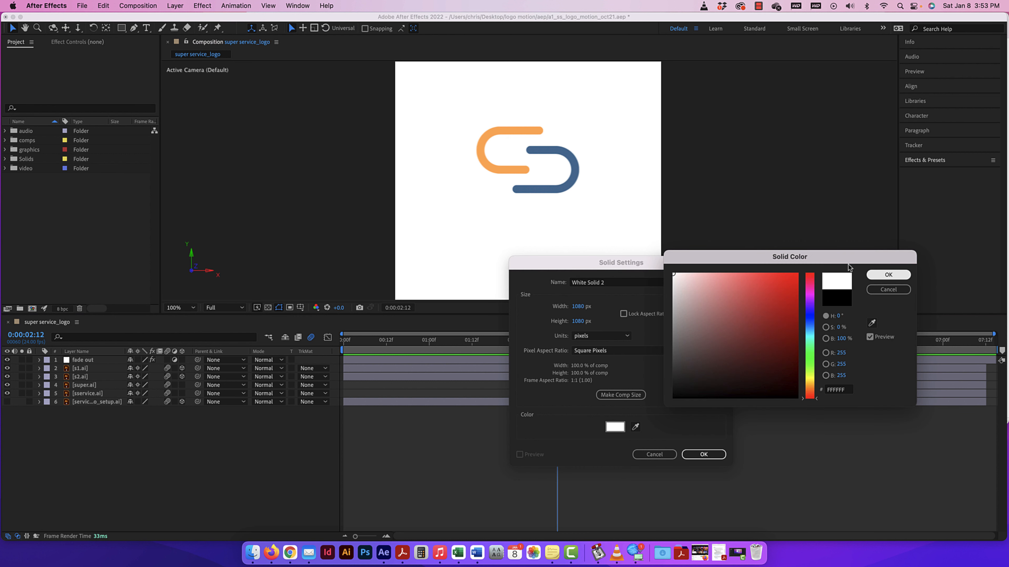
click(888, 275)
click(626, 396)
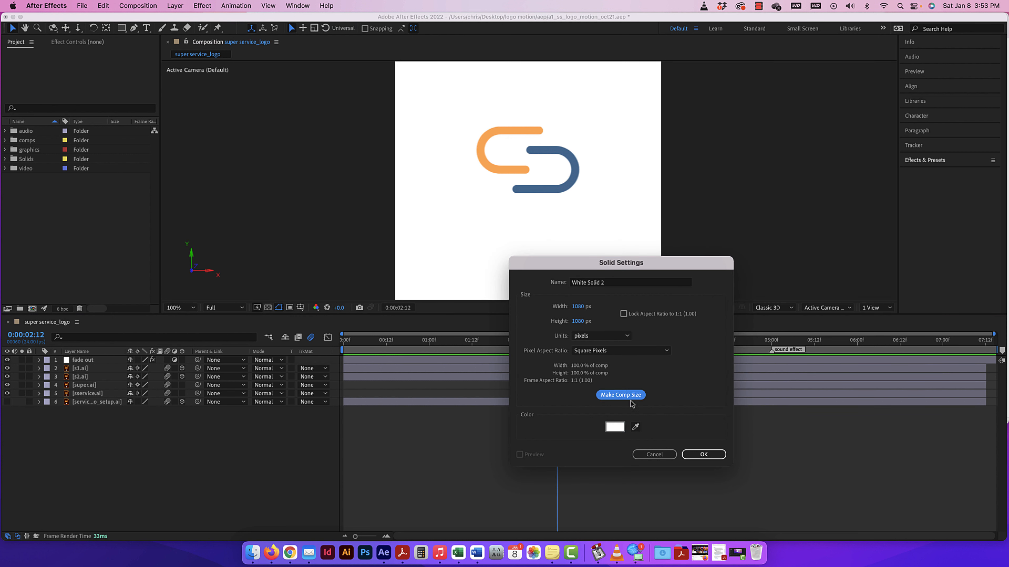
click(704, 454)
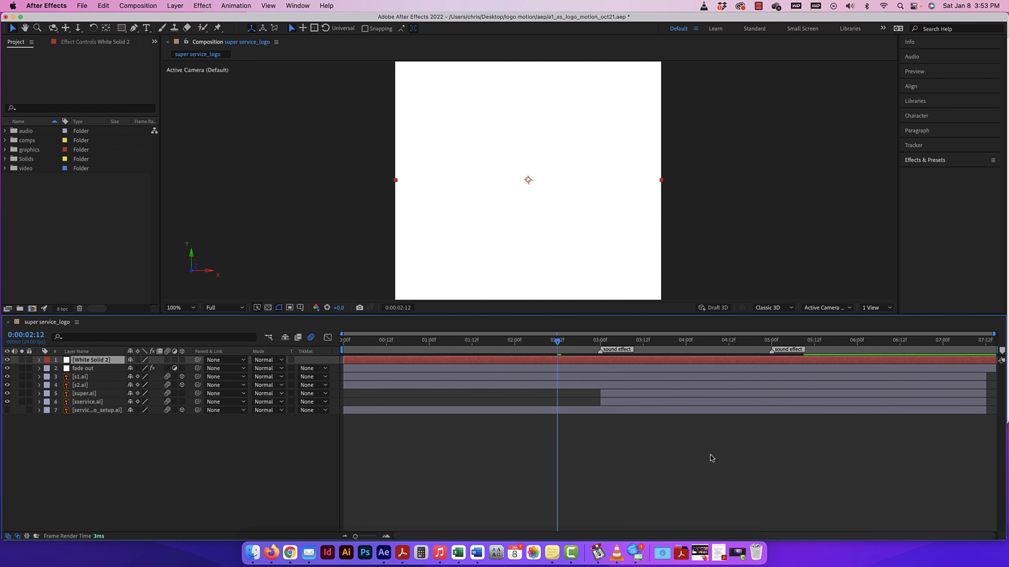
Move the white solid to the bottom of the layer stack and toggle the transparency grid on and off.
drag(91, 361, 96, 422)
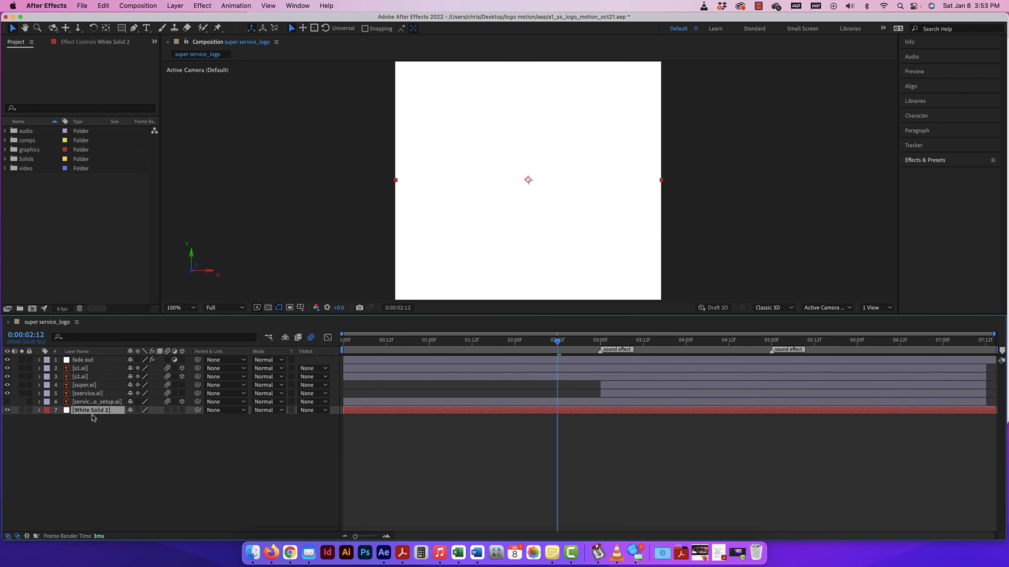
click(267, 308)
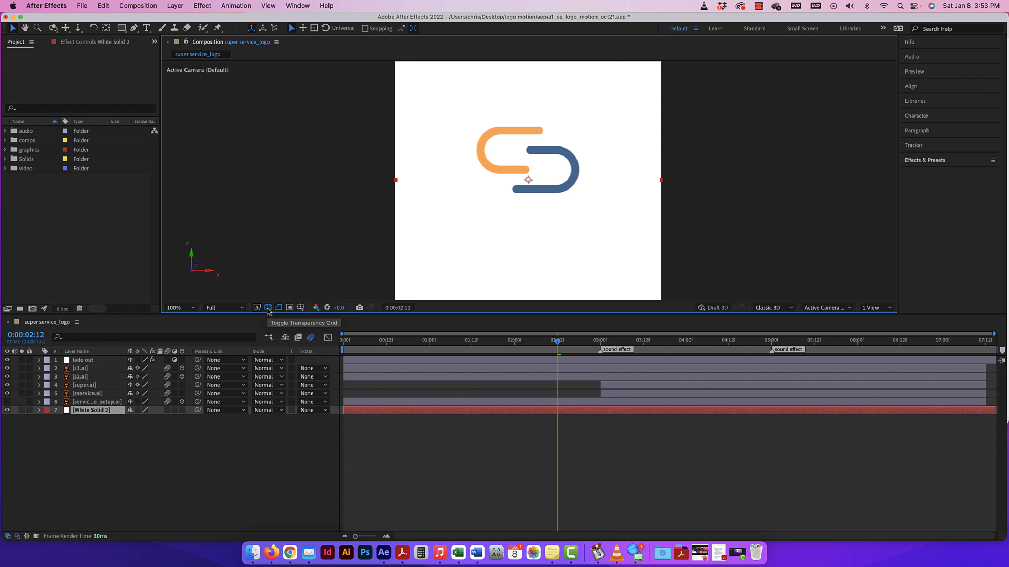
click(267, 308)
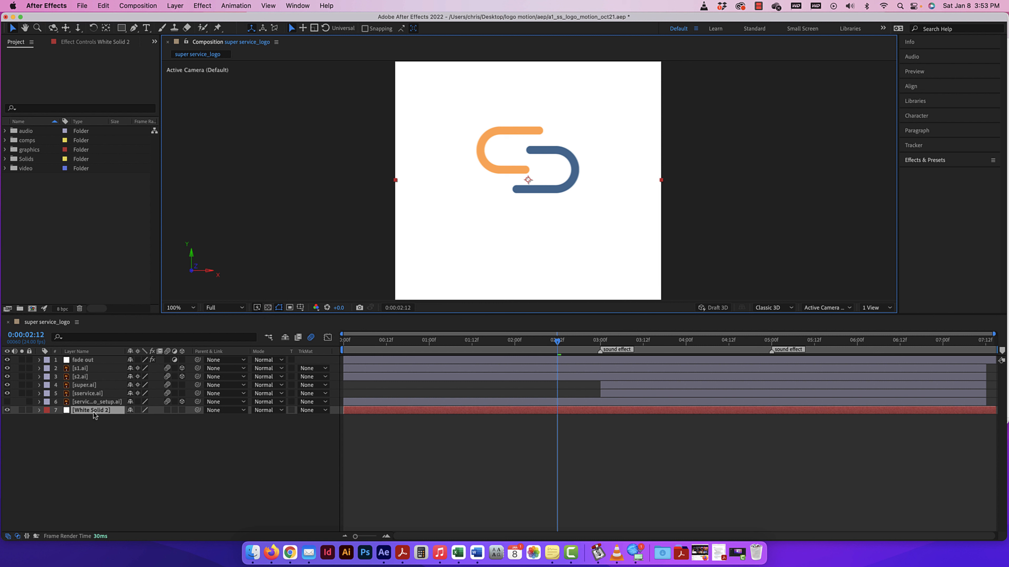
Delete the white solid layer from the super service_logo composition.
key(Delete)
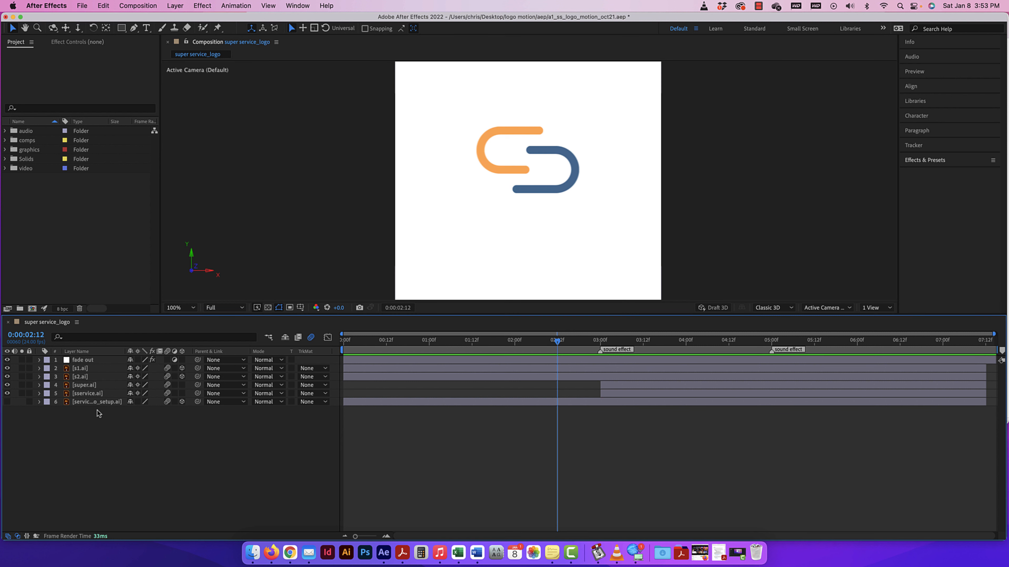
Draw a region of interest about 892 × 660 px around the logo and crop the composition to it.
click(279, 308)
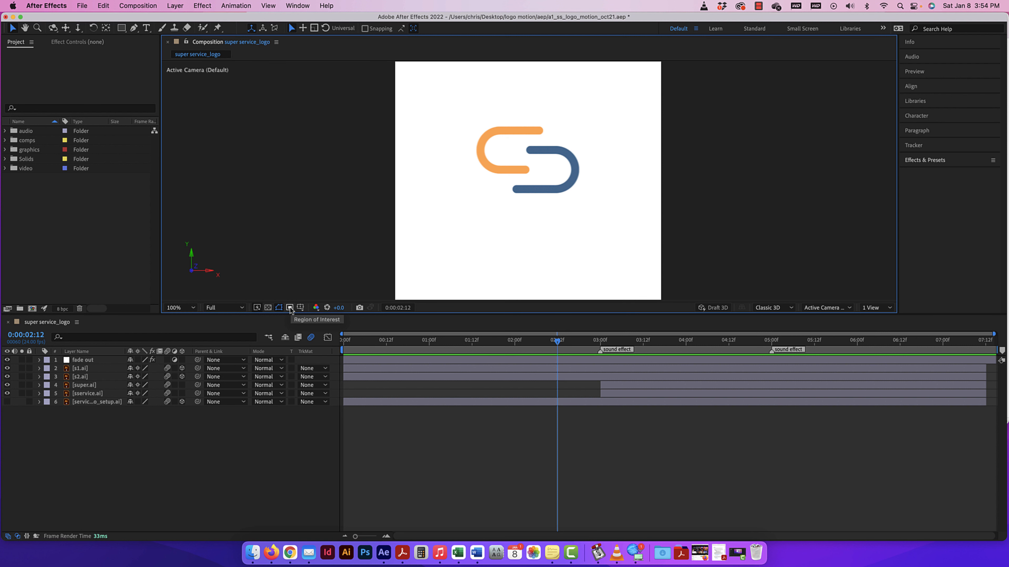
key(super+minus)
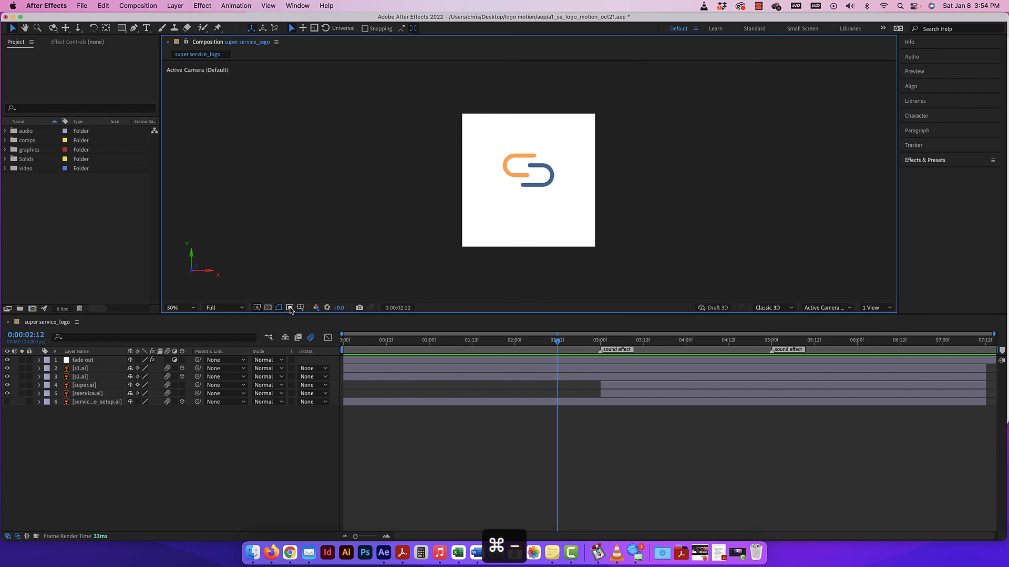
click(290, 308)
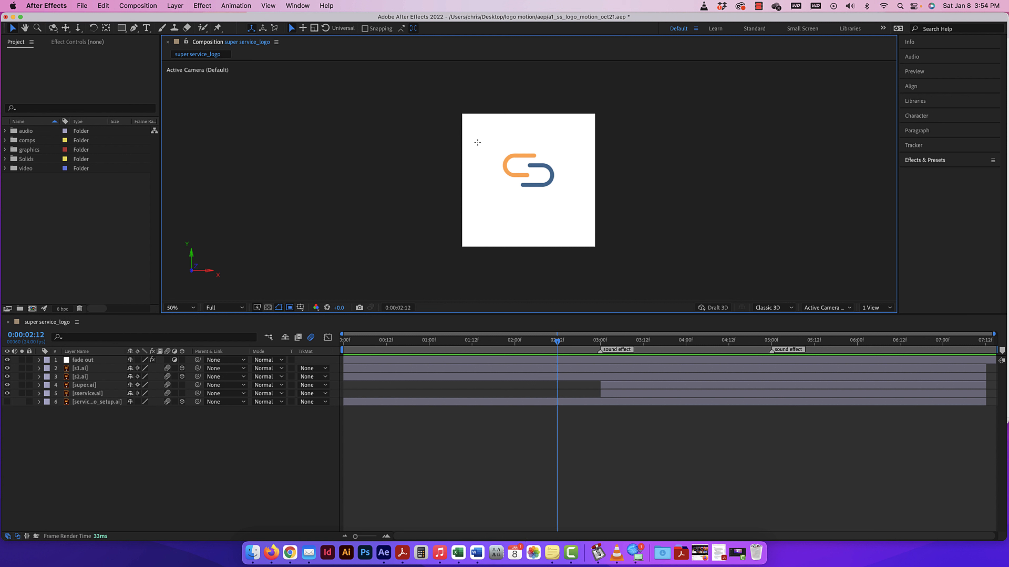
drag(477, 143, 589, 225)
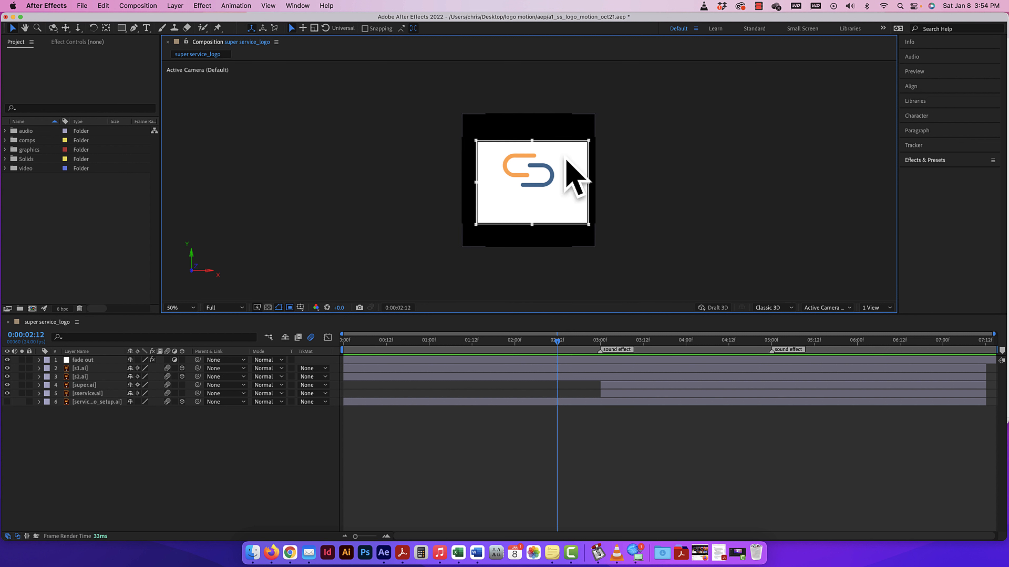
click(939, 42)
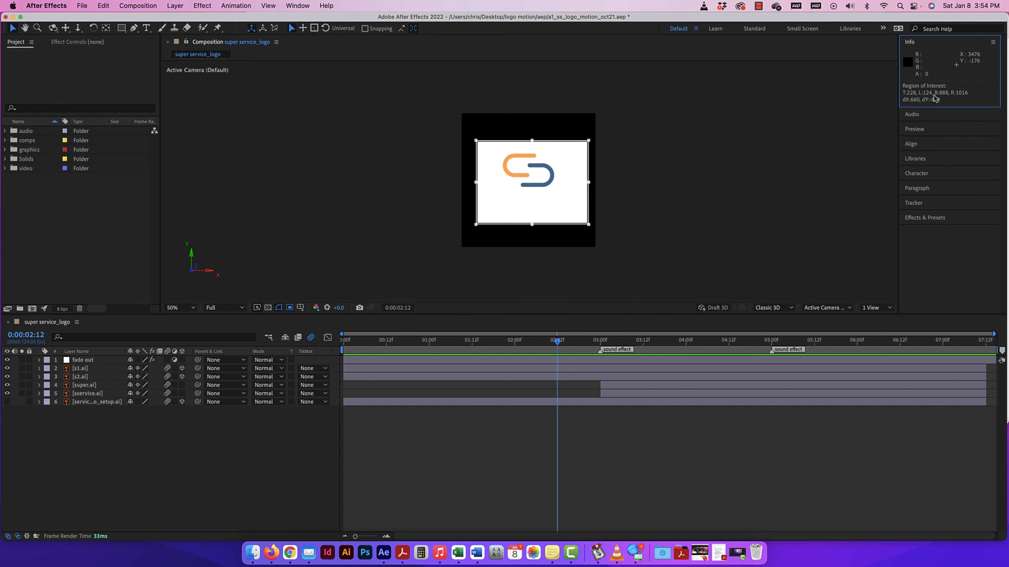
click(136, 6)
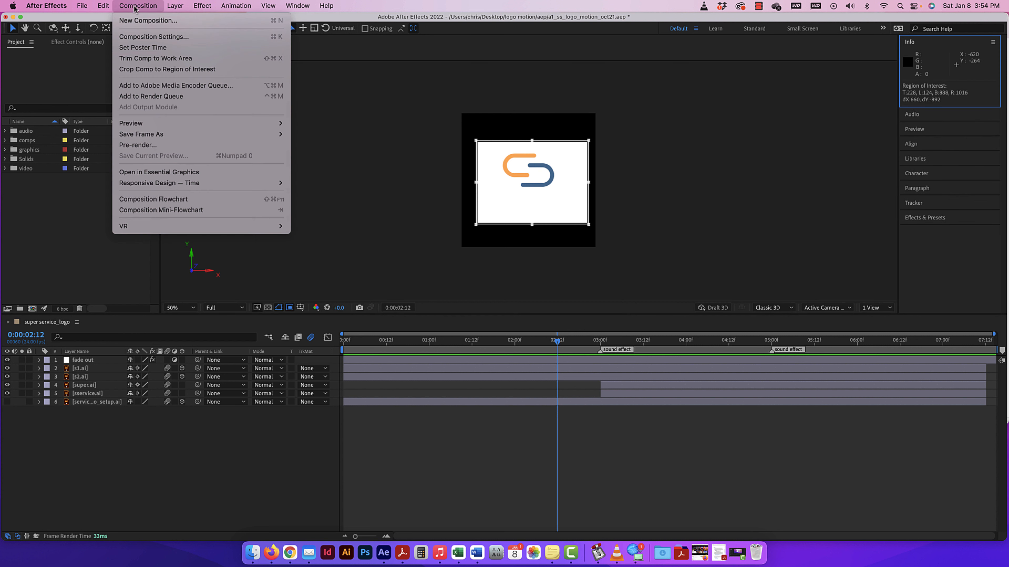
click(150, 70)
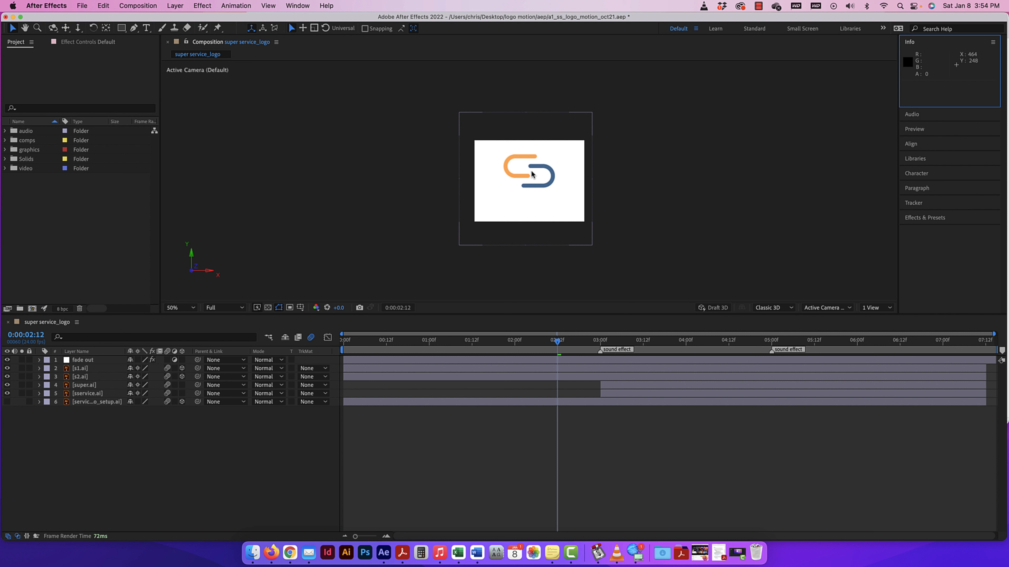
Check the cropped composition's dimensions in its settings without changing them, and undo the crop.
click(127, 6)
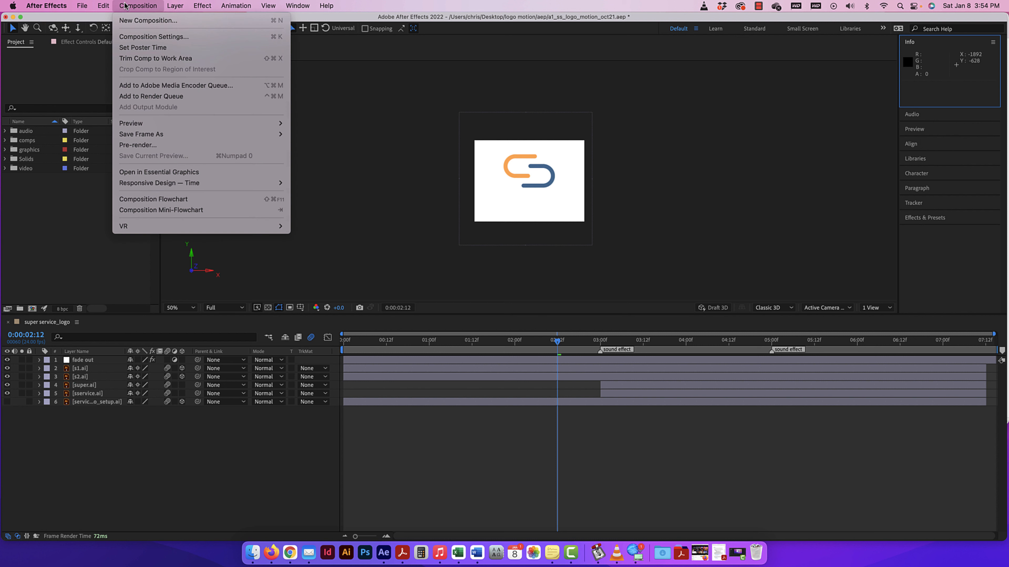
click(137, 36)
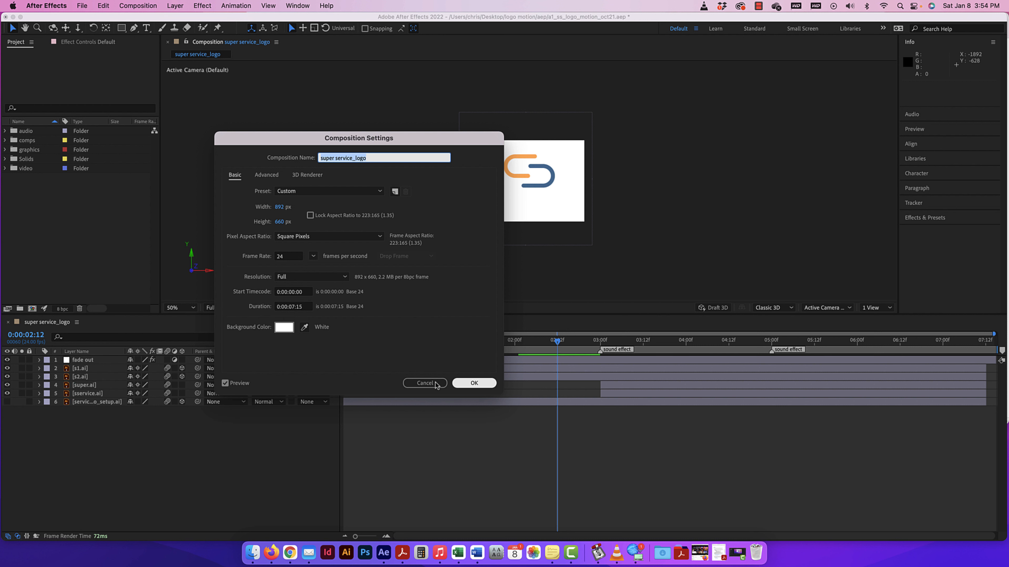
click(425, 383)
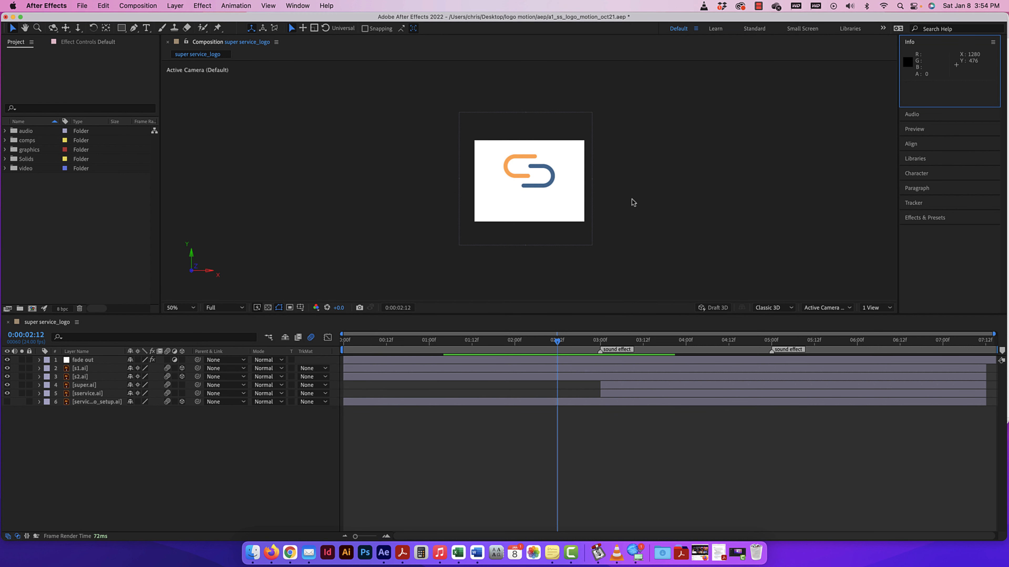
key(super+z)
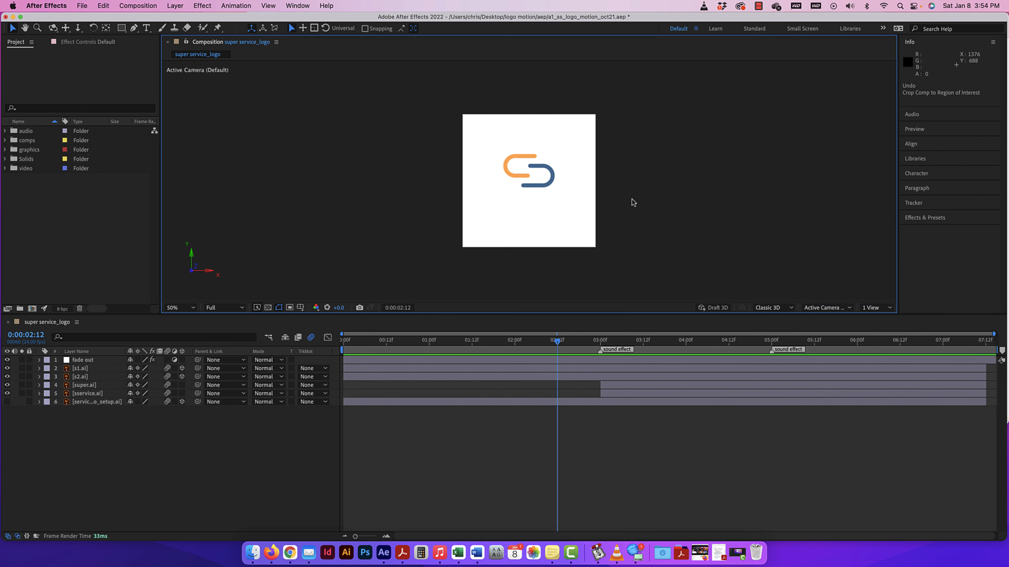
Show the Title/Action Safe overlay and the Grid over the super service_logo composition.
click(301, 308)
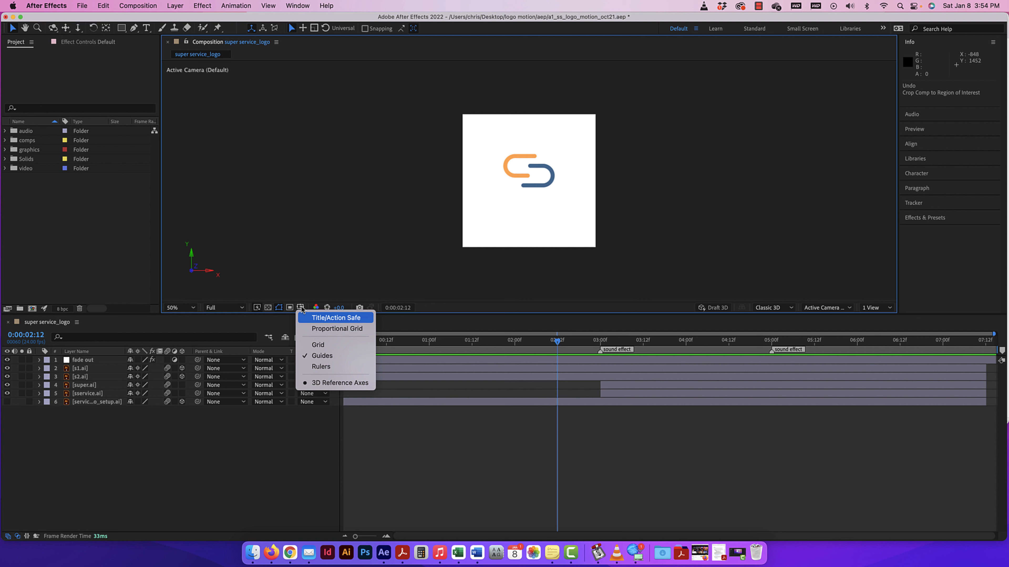
click(332, 319)
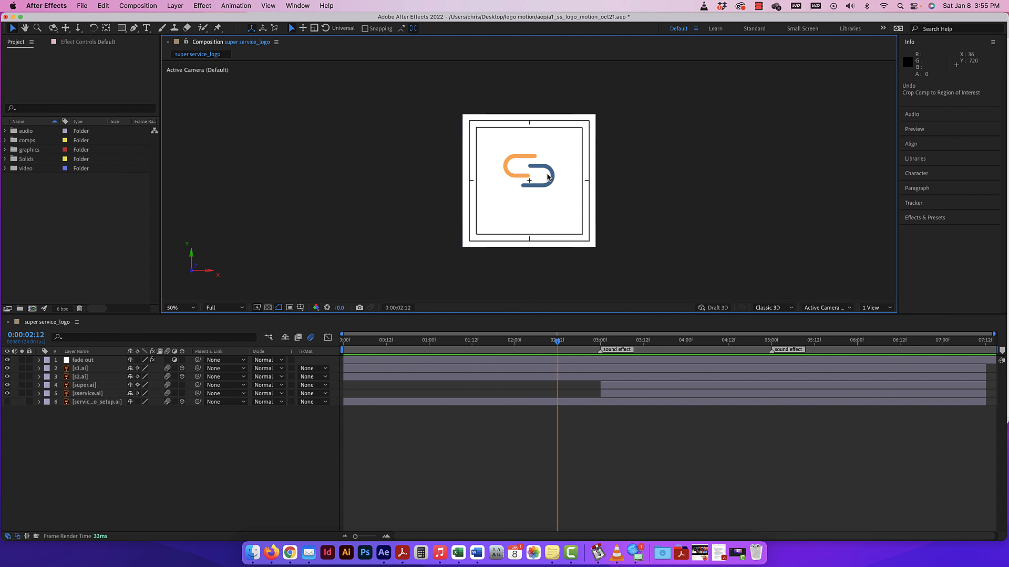
click(315, 306)
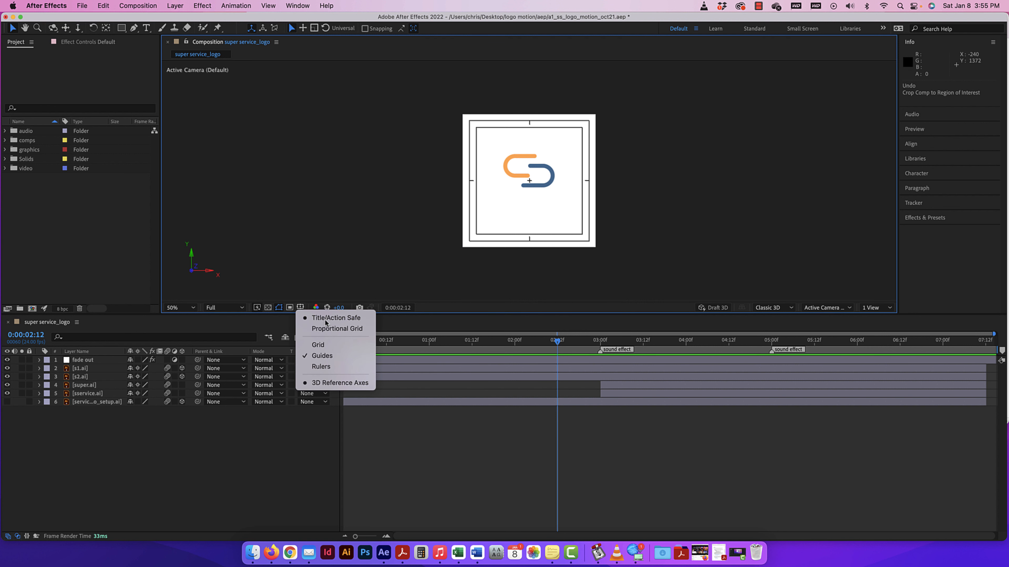
click(319, 344)
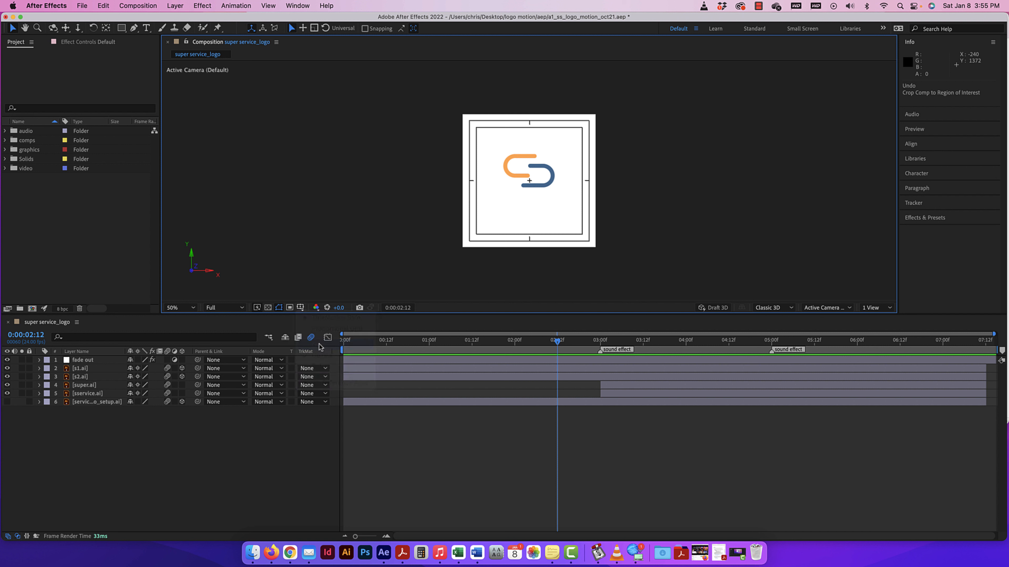
Turn off the Guides, the Grid and the Title/Action Safe overlay in the composition view.
click(300, 308)
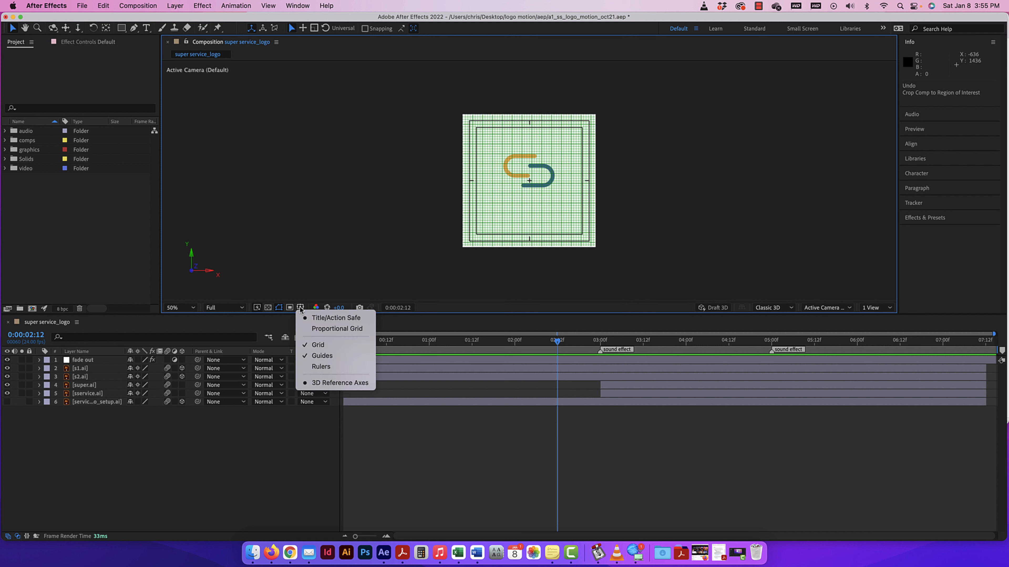
click(327, 356)
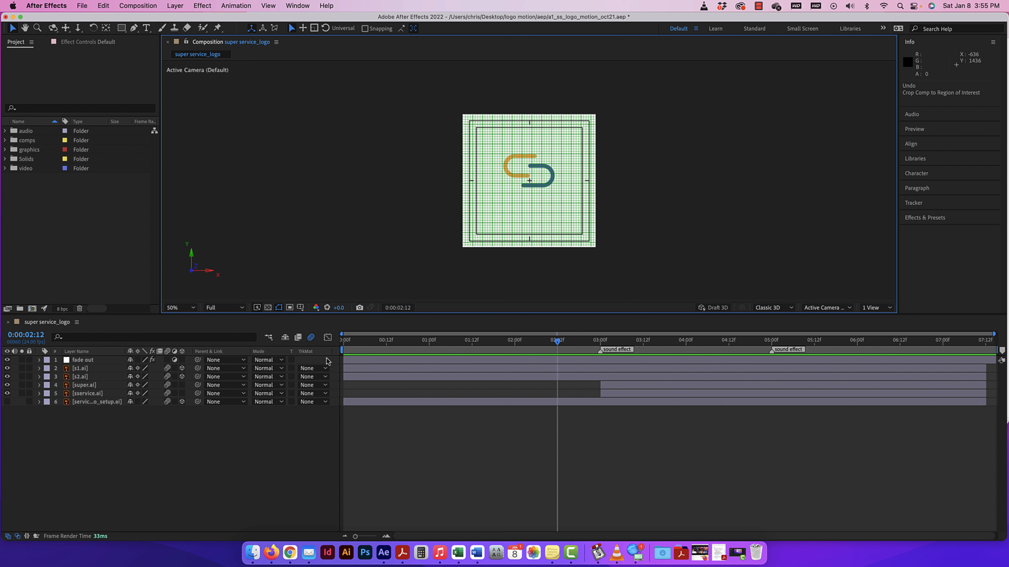
click(300, 308)
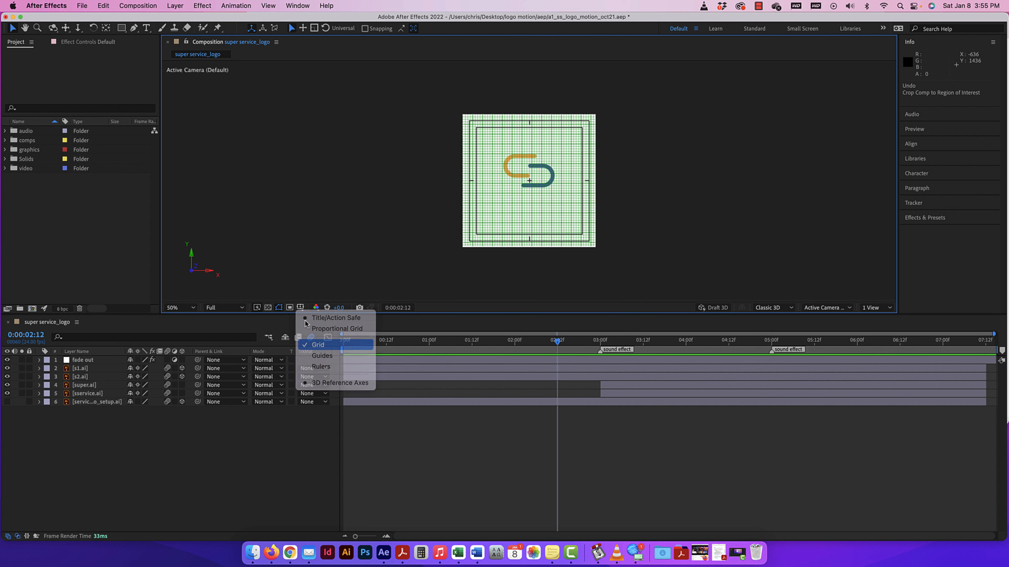
click(318, 344)
click(300, 309)
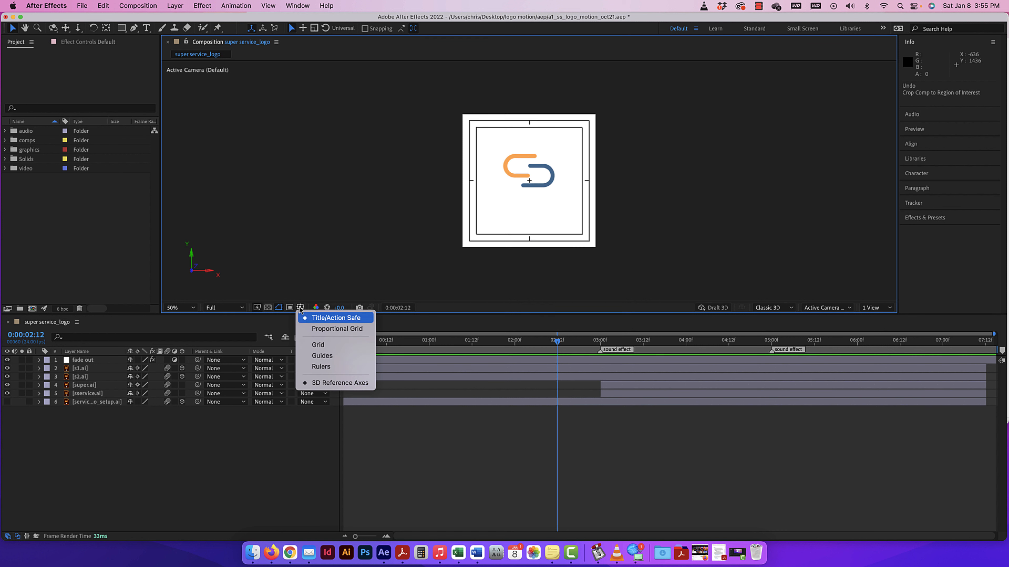
click(312, 319)
Show the guides and rulers and place two vertical guides on either side of the logo, at about 236 and 820 px.
click(301, 309)
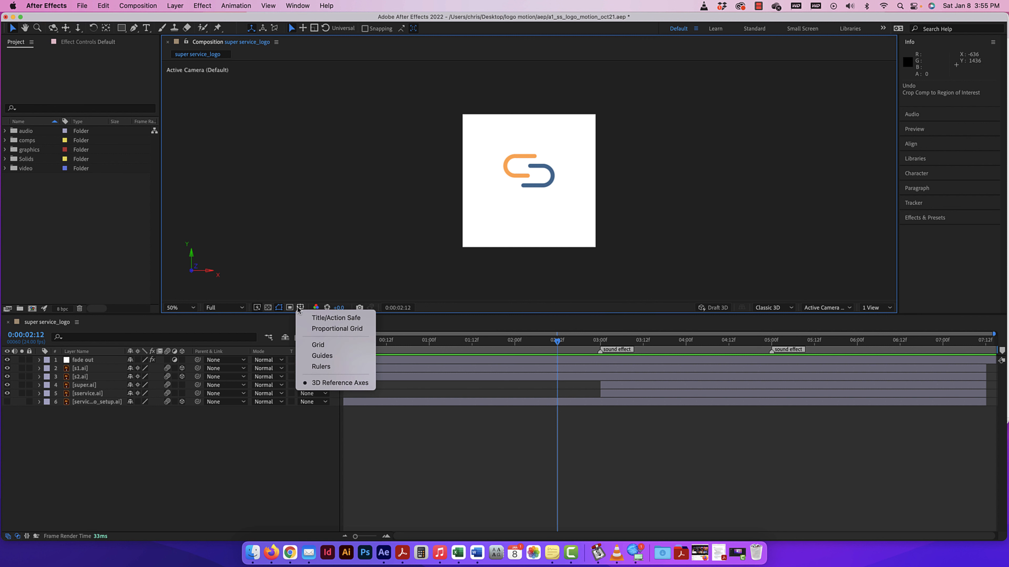
click(328, 359)
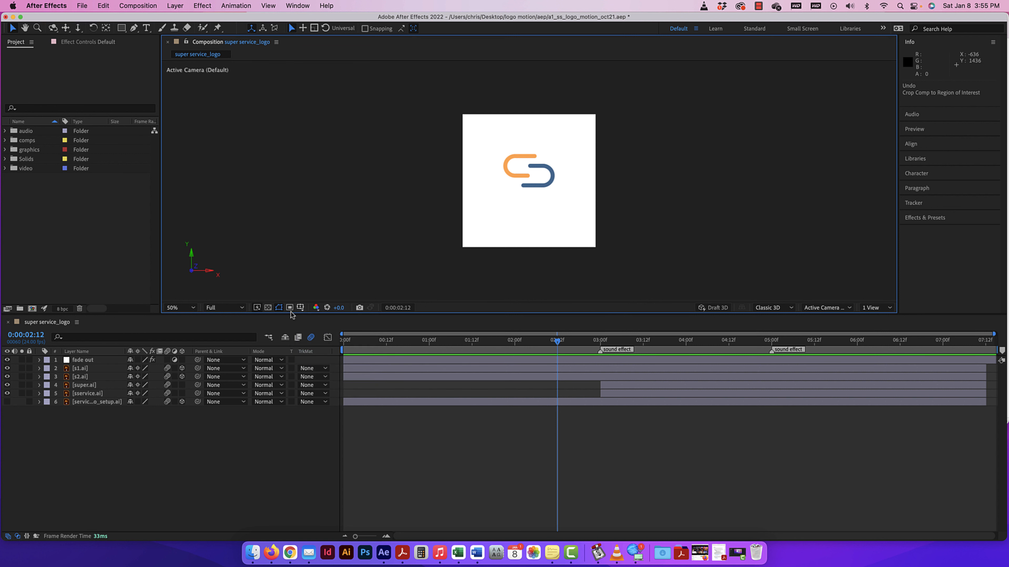
key(super+r)
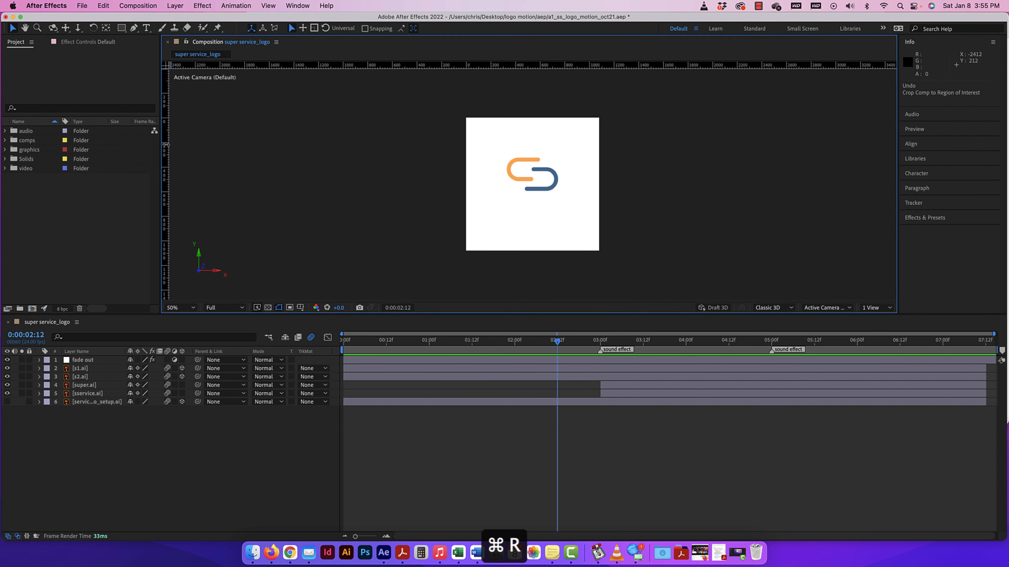
drag(166, 148, 494, 160)
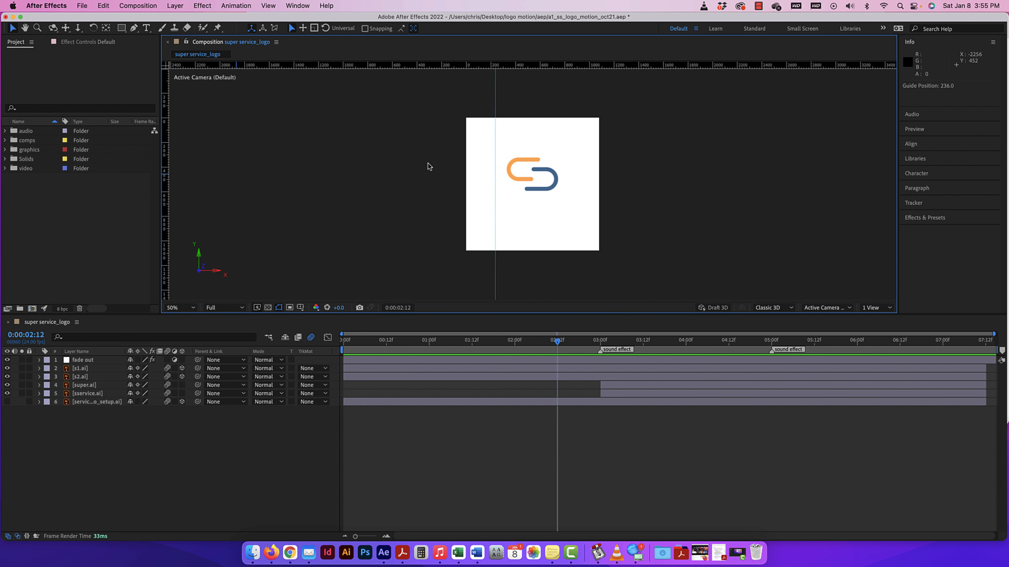
drag(165, 171, 567, 181)
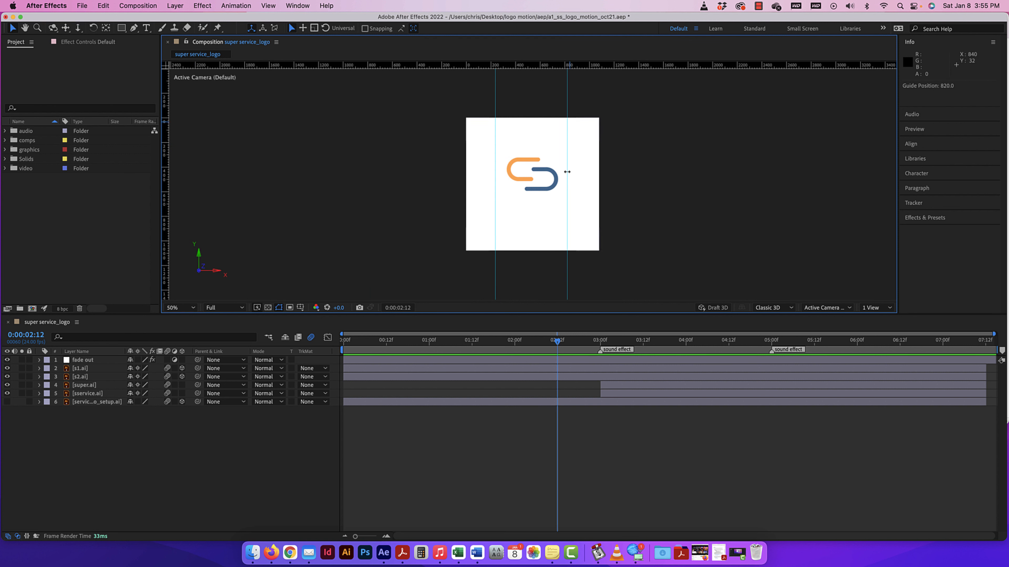
Remove both vertical guides from the composition and turn off the Guides display.
drag(566, 116, 165, 117)
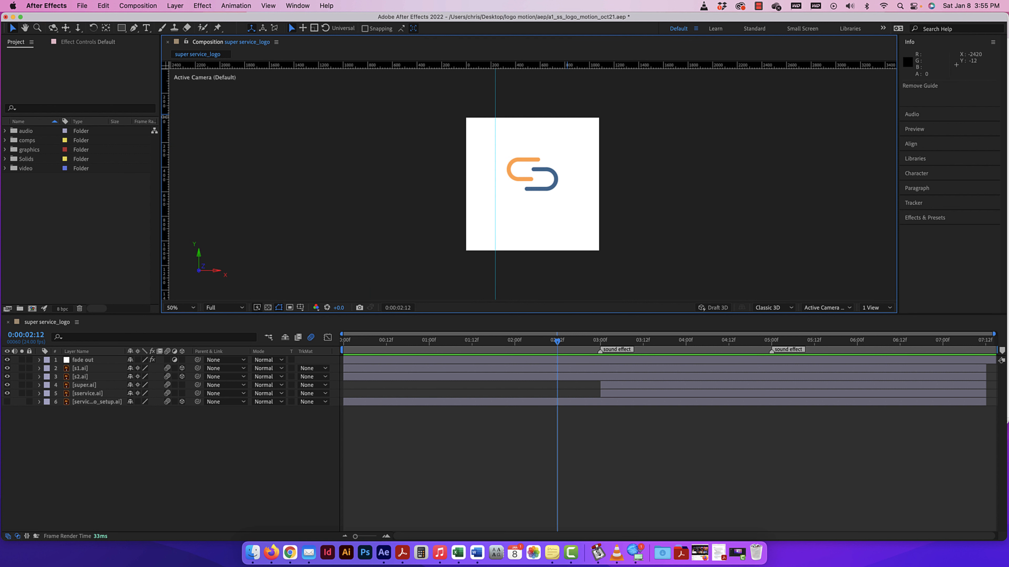
drag(495, 93, 165, 99)
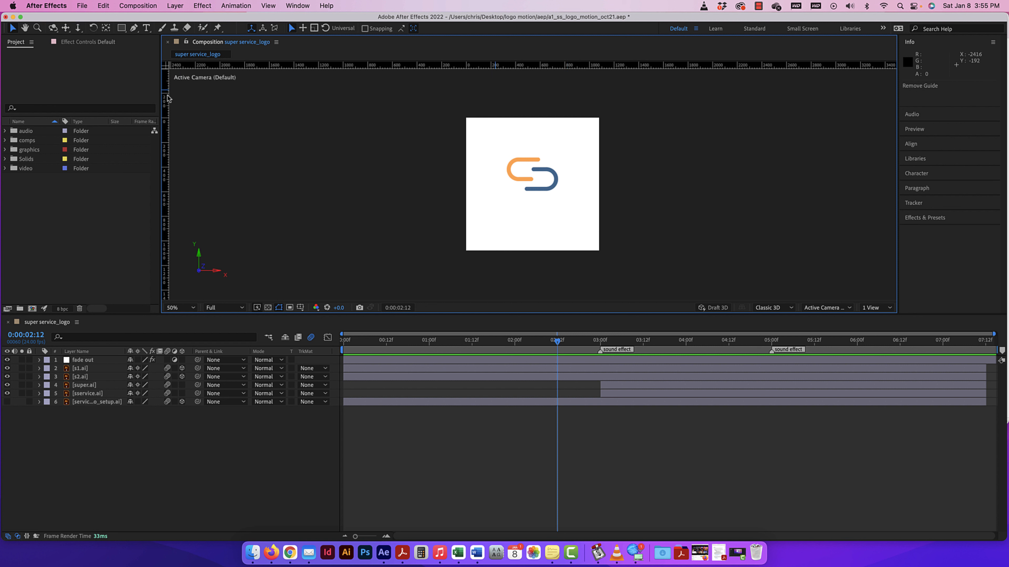
click(299, 308)
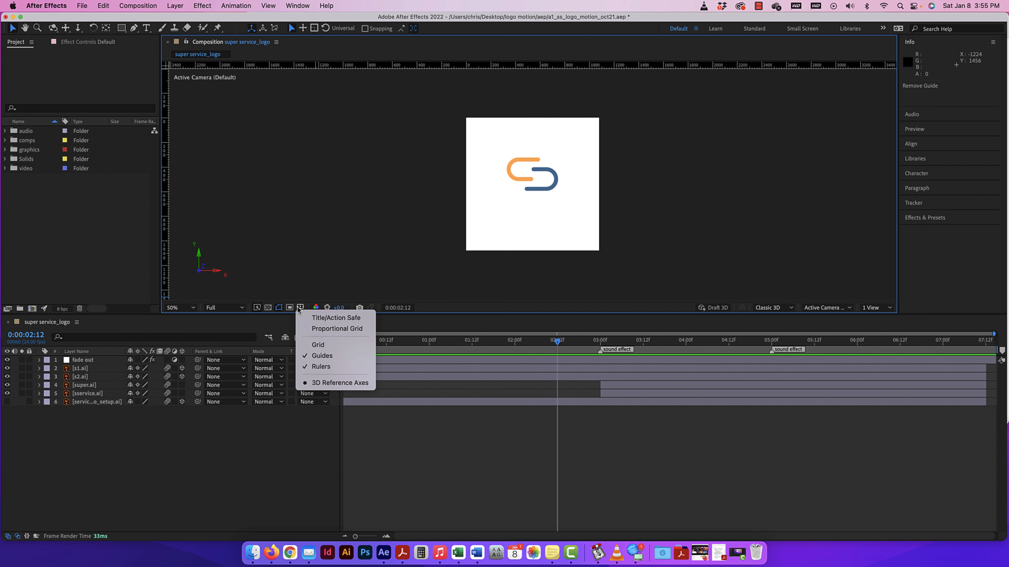
click(323, 356)
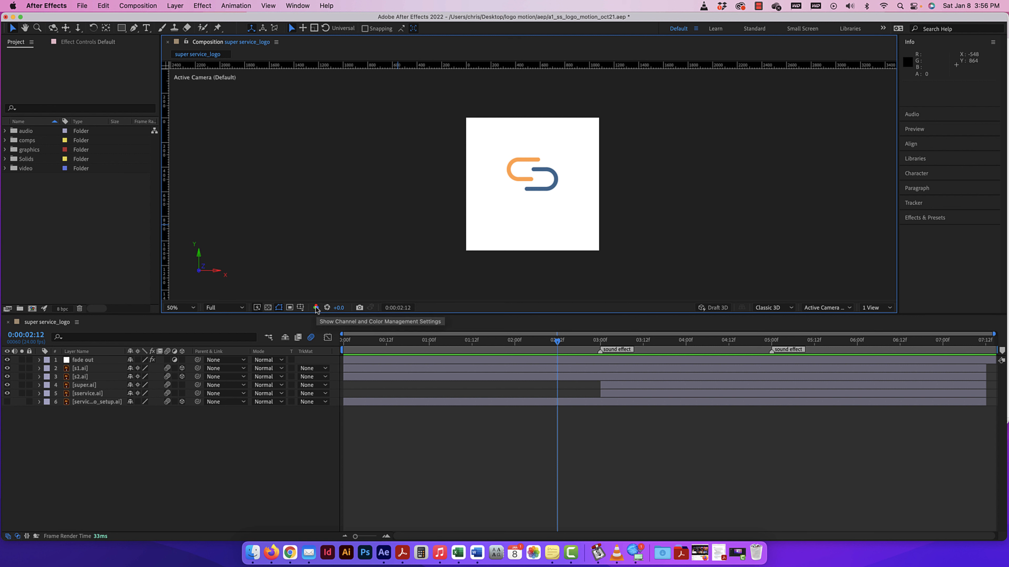
Review the channel and color management display options, leaving the view on RGB.
click(316, 308)
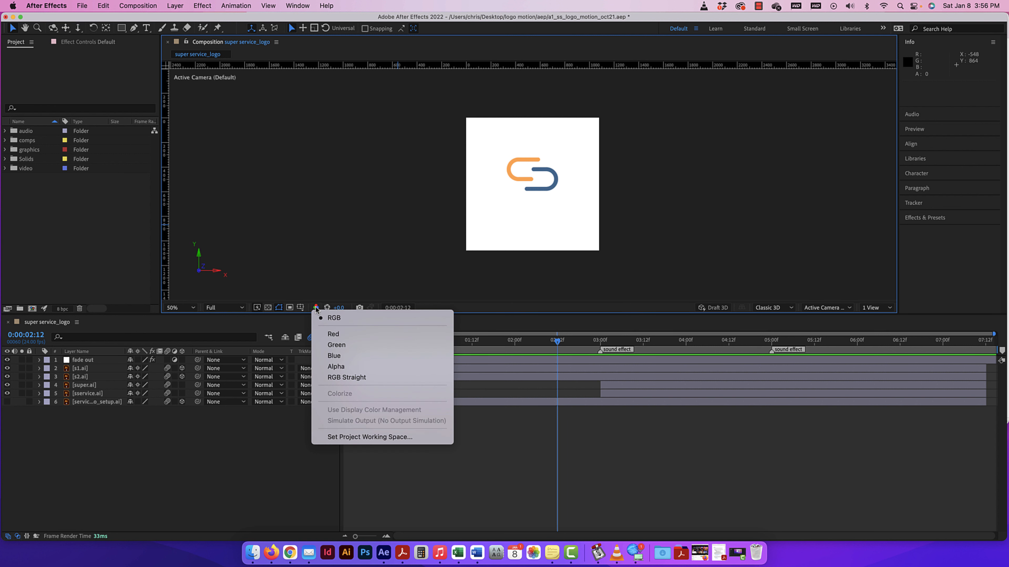
click(321, 290)
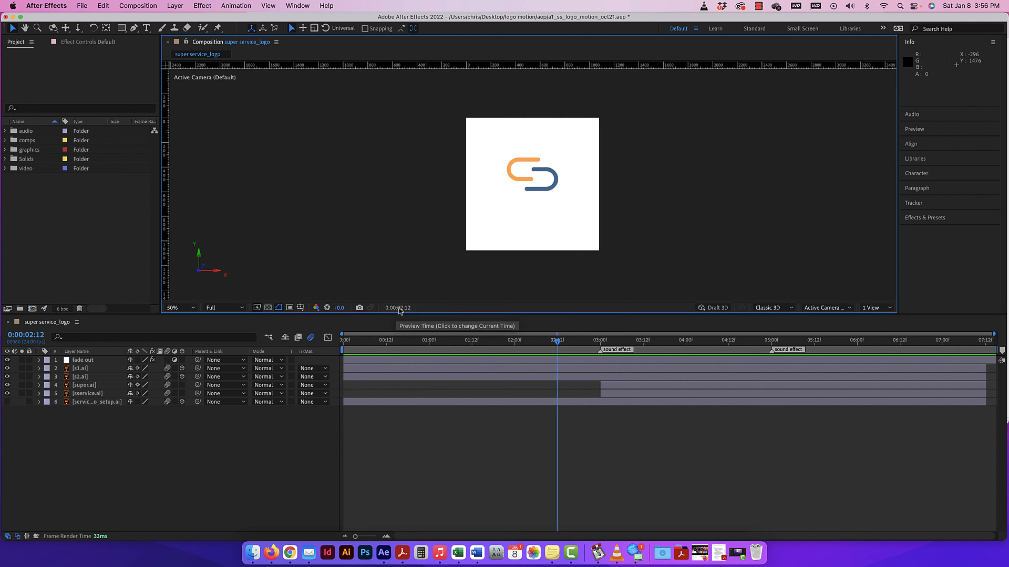
Preview the logo animation from 0:00:02:06 and scrub the current time back to 0:00:00:14.
click(528, 341)
mouse_move(527, 342)
mouse_down()
mouse_move(557, 342)
mouse_move(536, 342)
mouse_up()
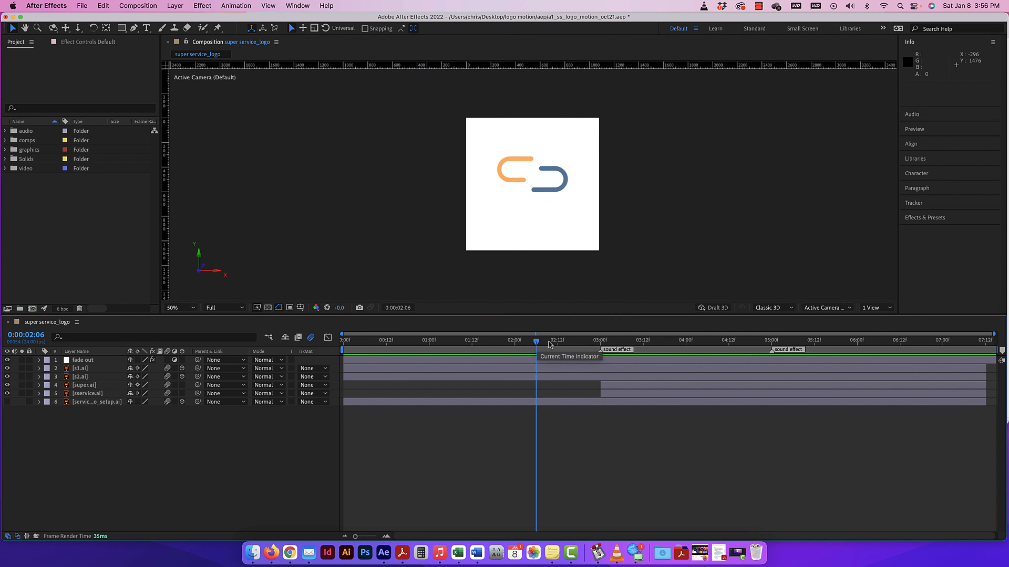
key(space)
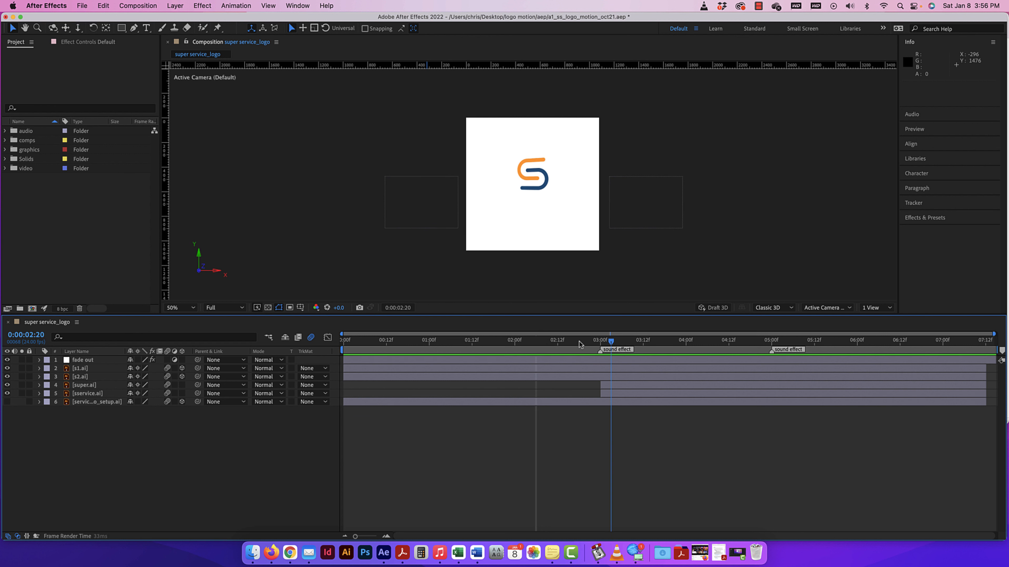
drag(535, 341, 393, 341)
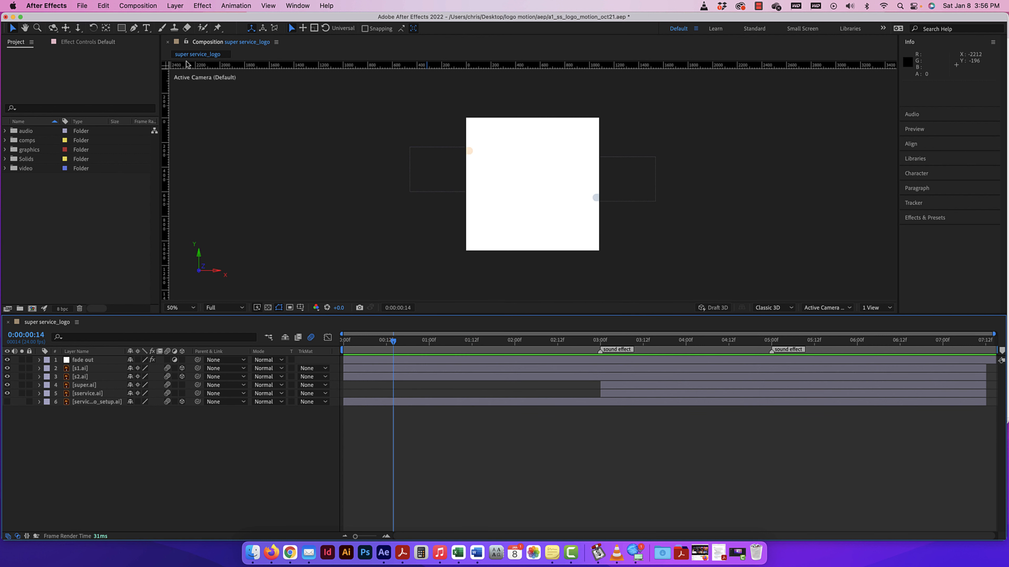
Examine the super service_logo composition's frame rate and duration settings without changing them.
click(138, 5)
click(146, 36)
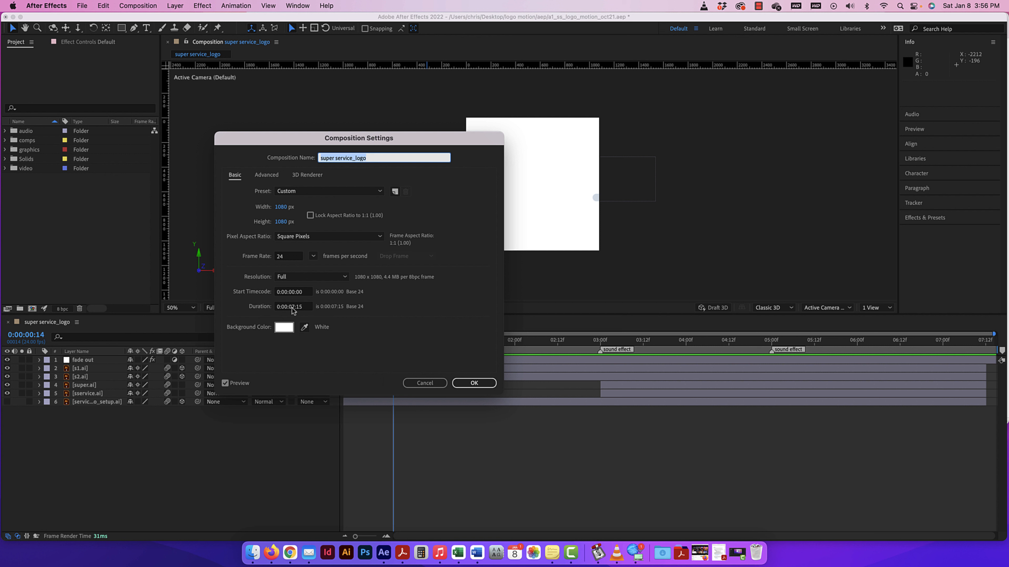
click(429, 383)
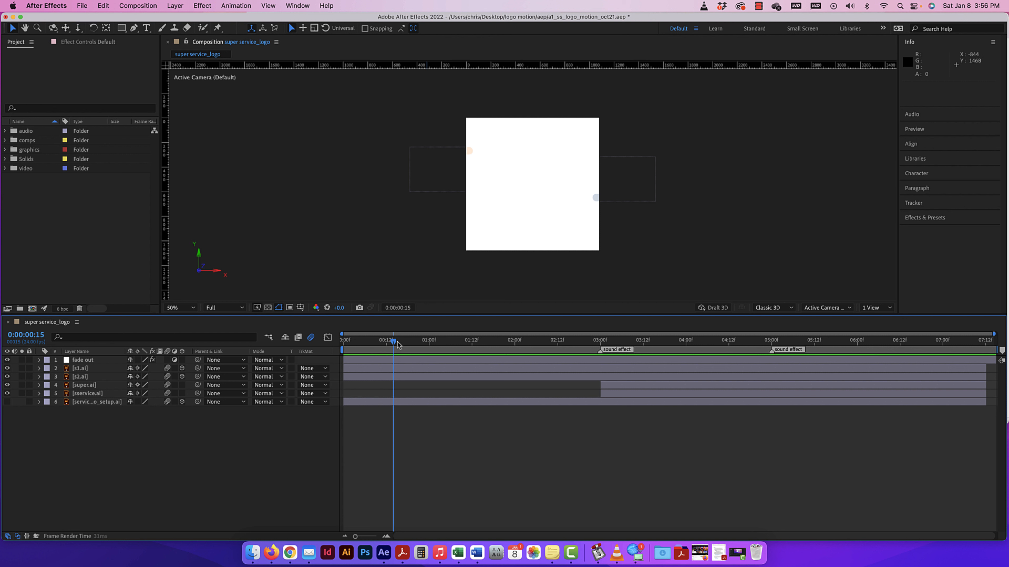
Scrub the super service_logo timeline from the start to 0:00:01:00.
drag(393, 340, 425, 340)
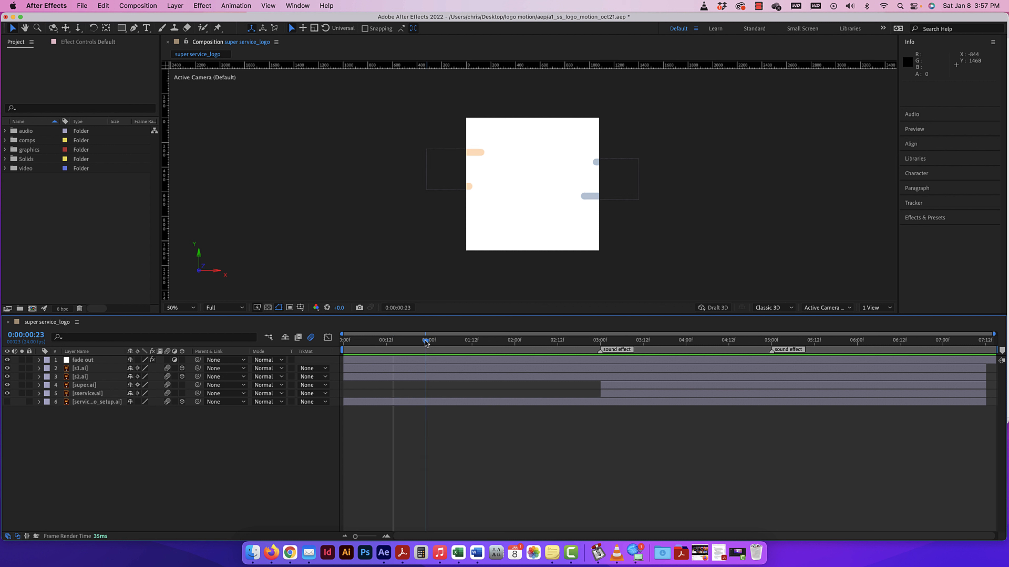
drag(425, 340, 429, 340)
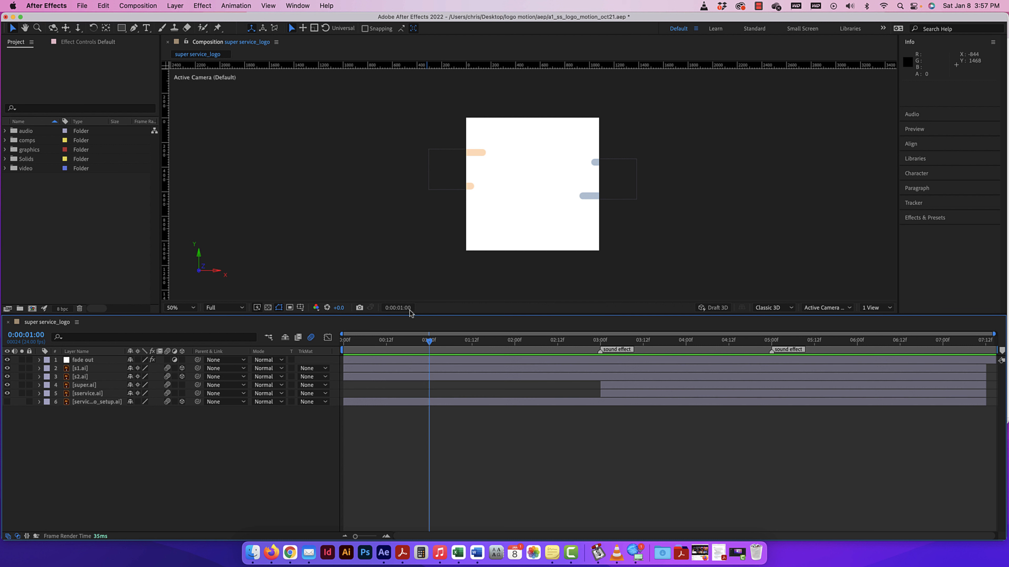
key(Home)
drag(358, 338, 429, 335)
Jump the current time to 0:00:05:00 using Go to Time.
click(399, 308)
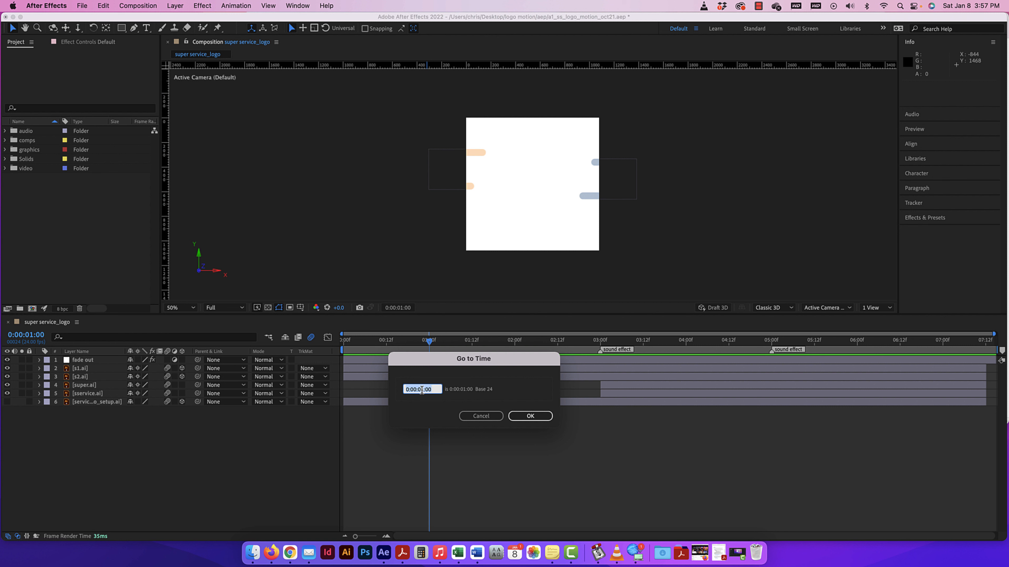
drag(424, 389, 419, 390)
click(531, 417)
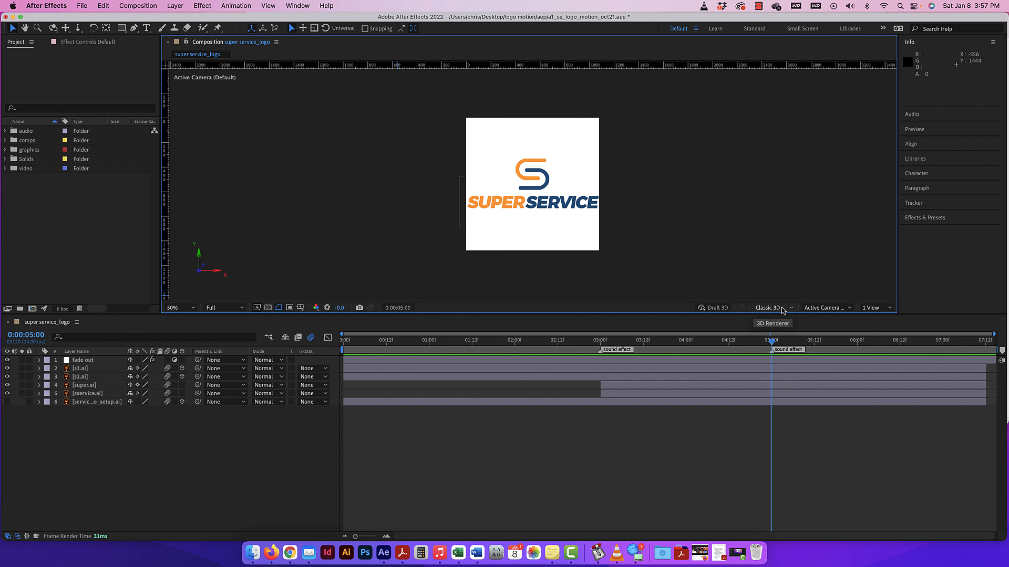
Preview the composition in the Top 3D view and return to Active Camera (Default).
click(839, 308)
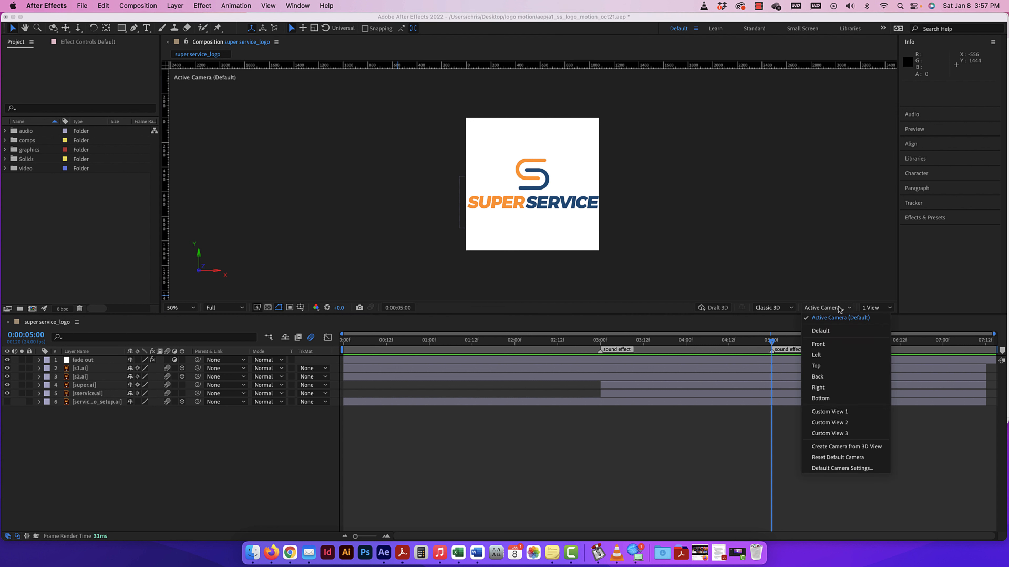
click(820, 366)
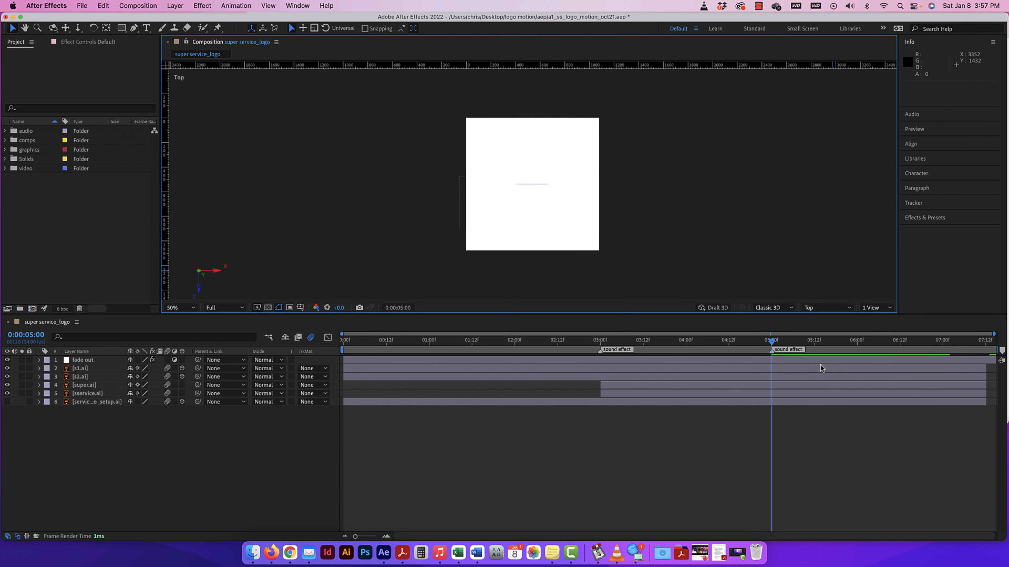
key(space)
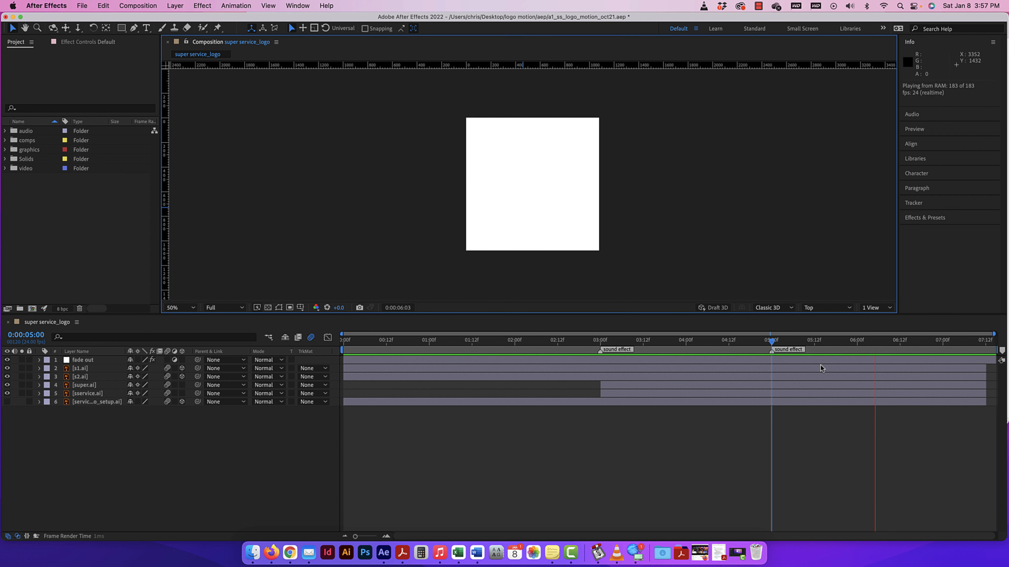
click(822, 309)
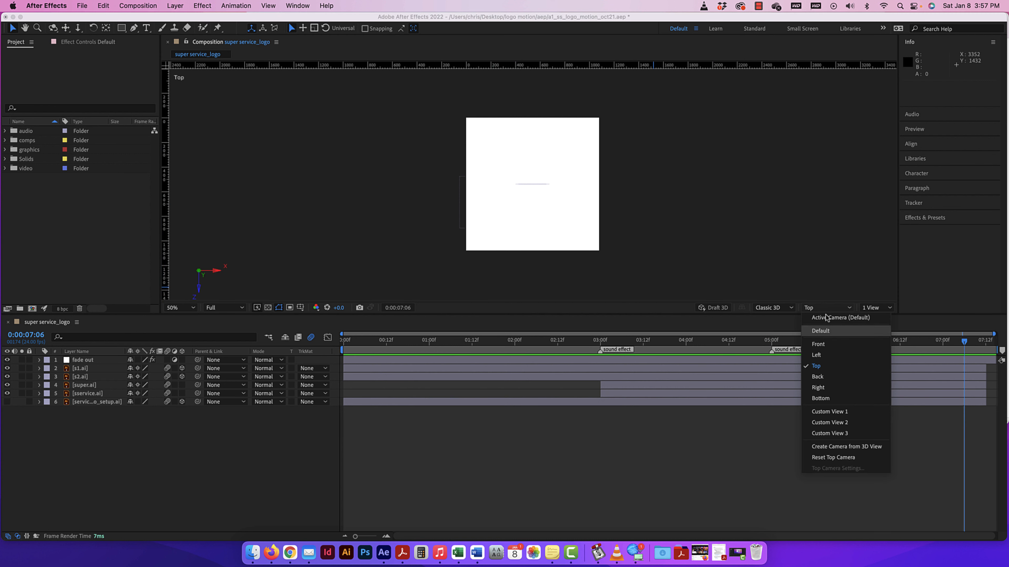
click(826, 318)
click(826, 308)
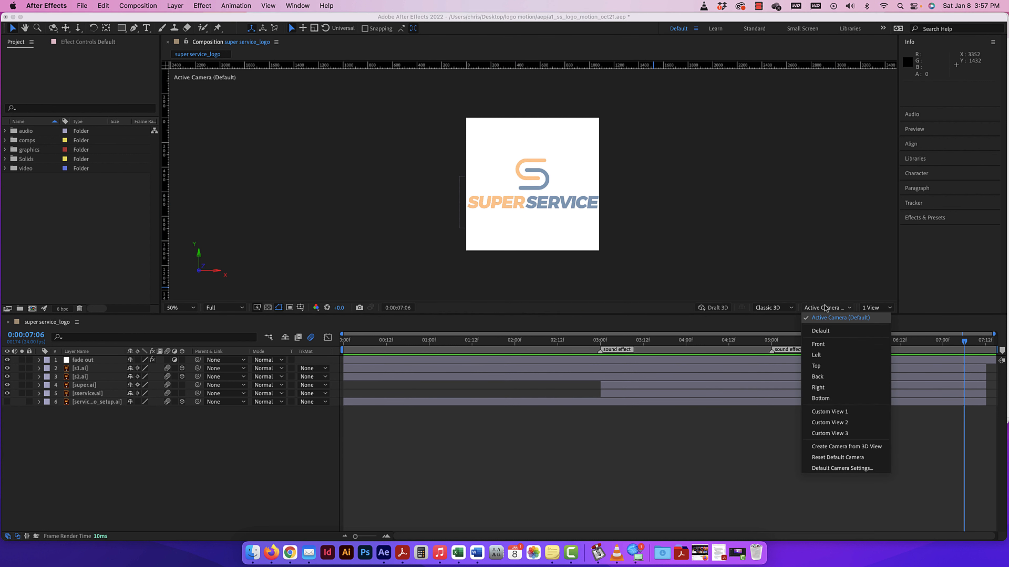
click(790, 327)
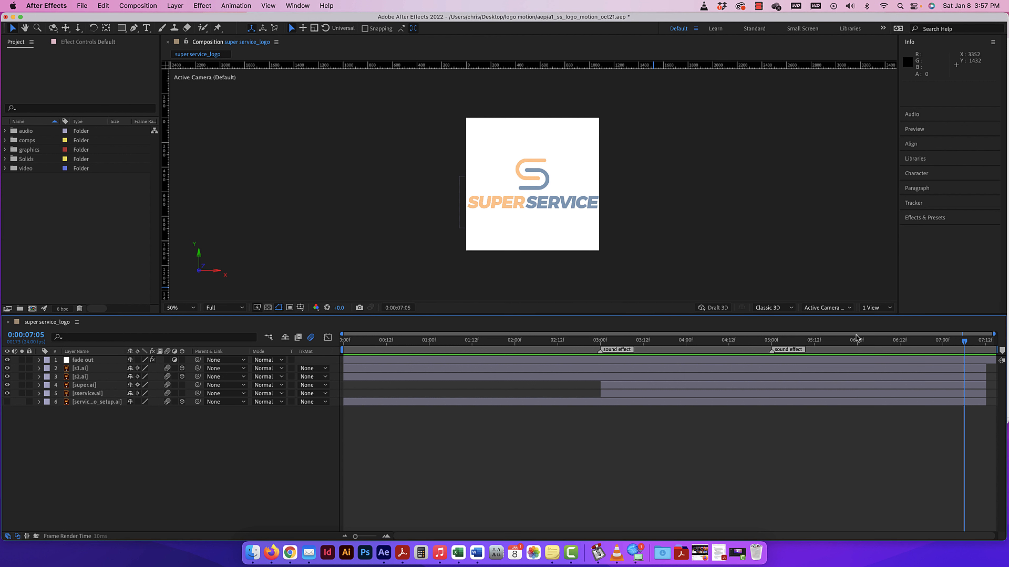
Scrub the animation from the start to the first sound effect marker, preview it, and return to 0:00:00:00.
key(Home)
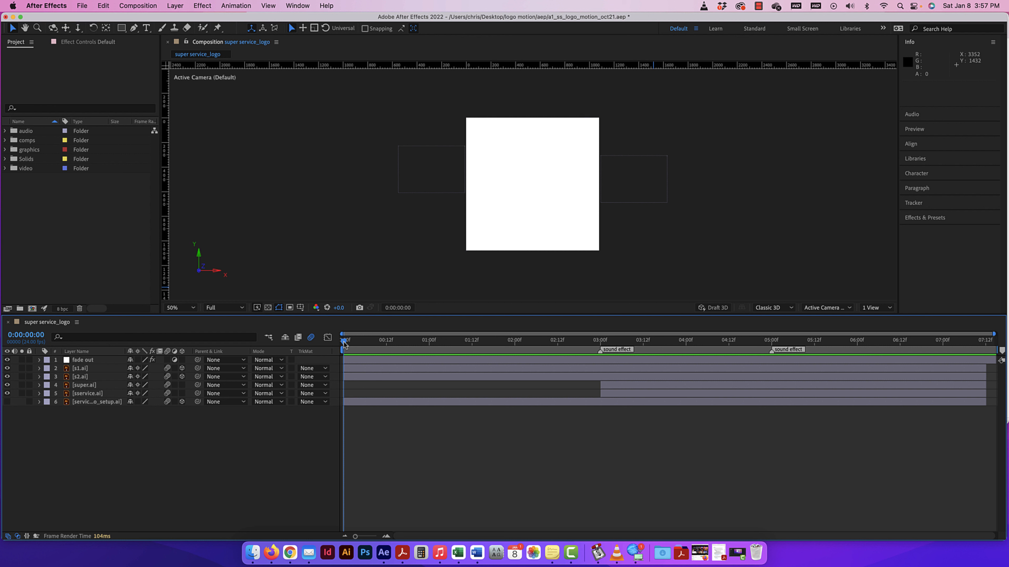
drag(344, 344, 599, 350)
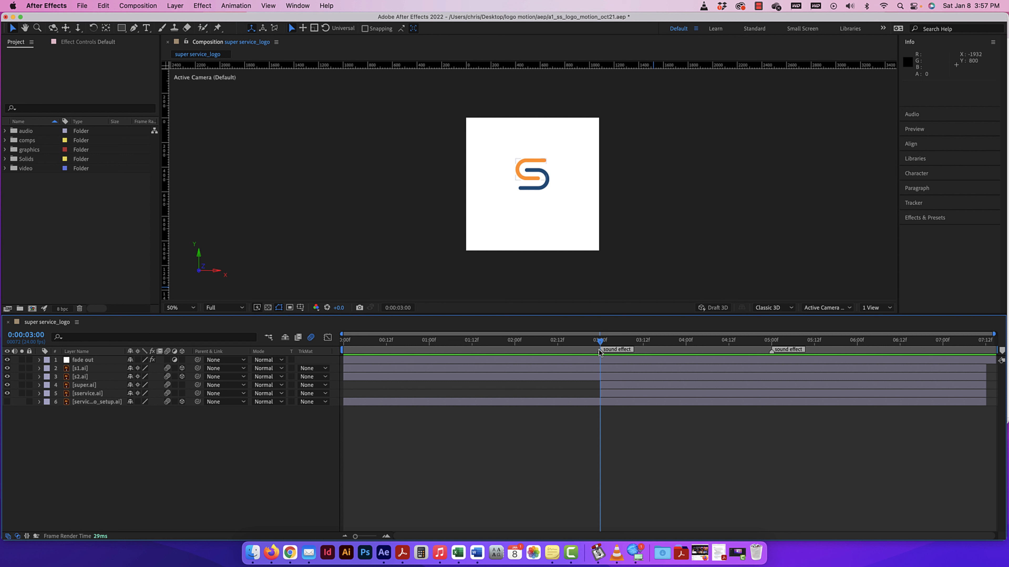
mouse_move(600, 341)
mouse_down()
mouse_move(385, 339)
mouse_move(597, 342)
mouse_up()
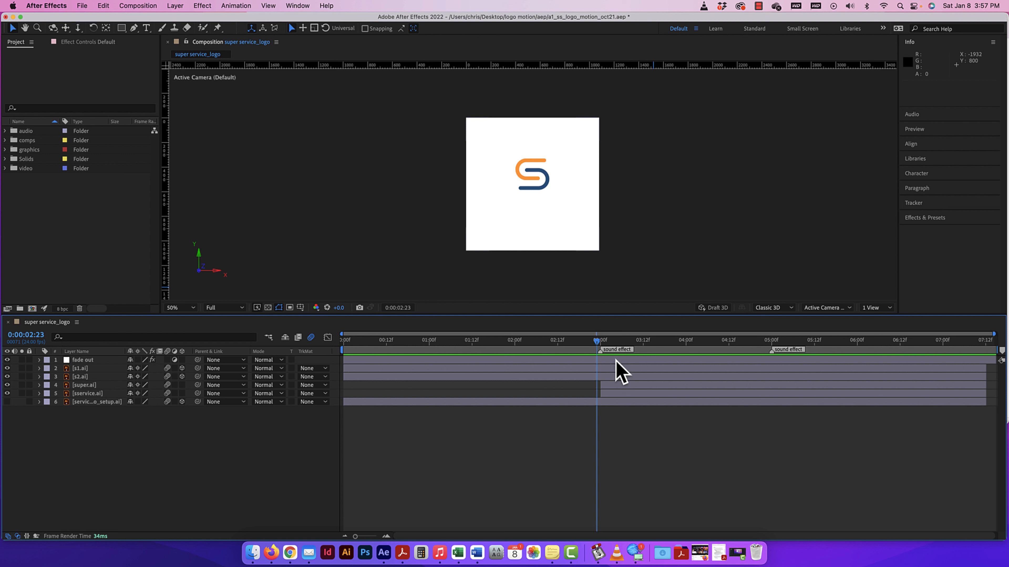
key(space)
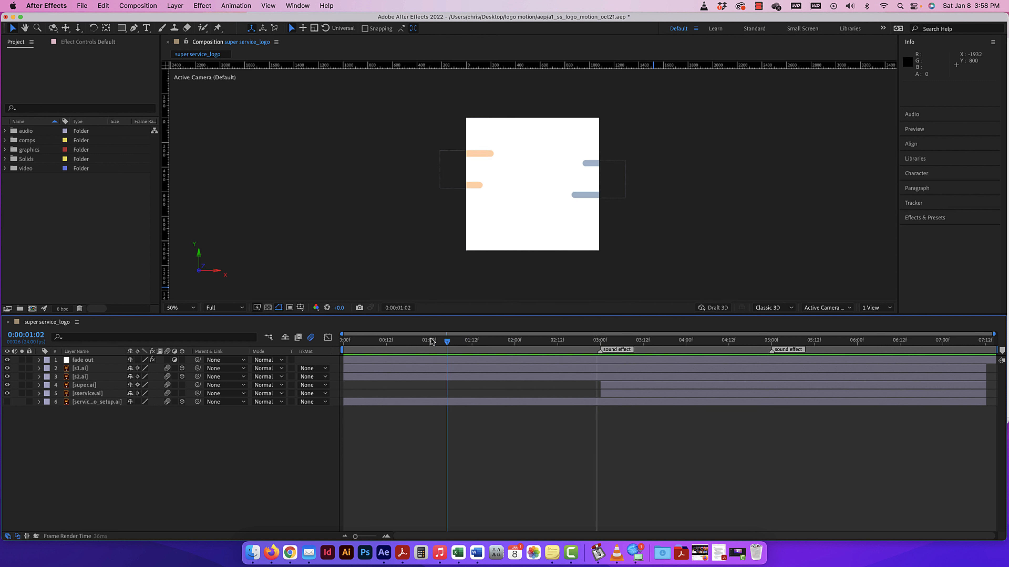
drag(433, 341, 342, 340)
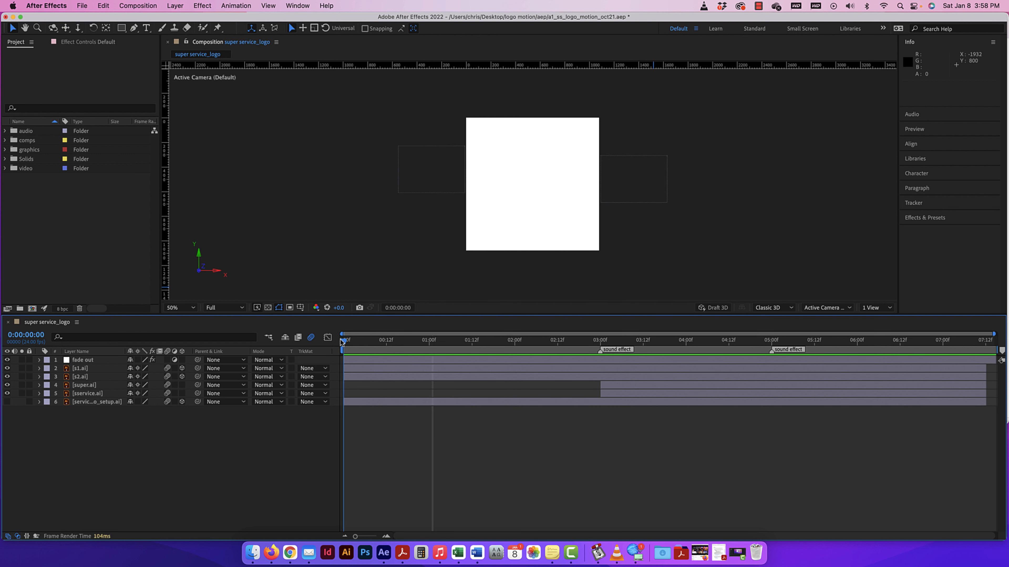
Try trimming the fade out layer's in point to 0:00:01:20 and restore it to the composition start.
click(374, 360)
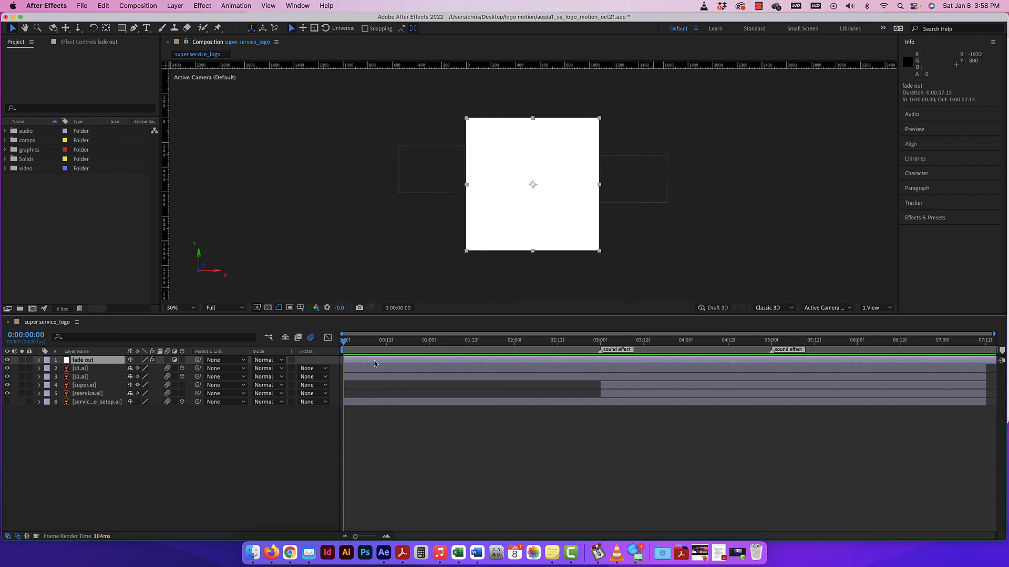
drag(344, 361, 501, 361)
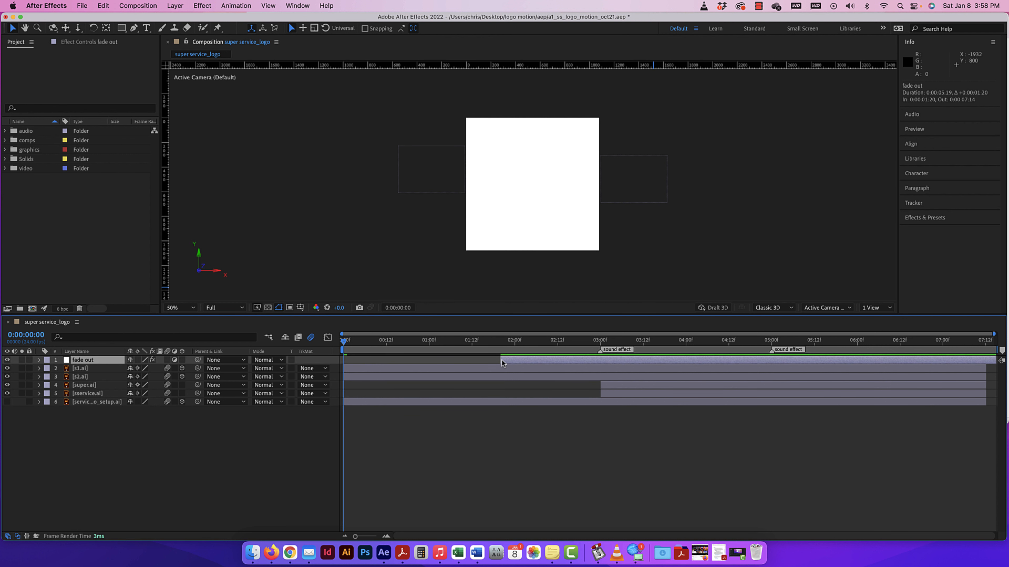
mouse_move(344, 341)
mouse_down()
mouse_move(521, 342)
mouse_move(331, 341)
mouse_up()
drag(499, 361, 344, 360)
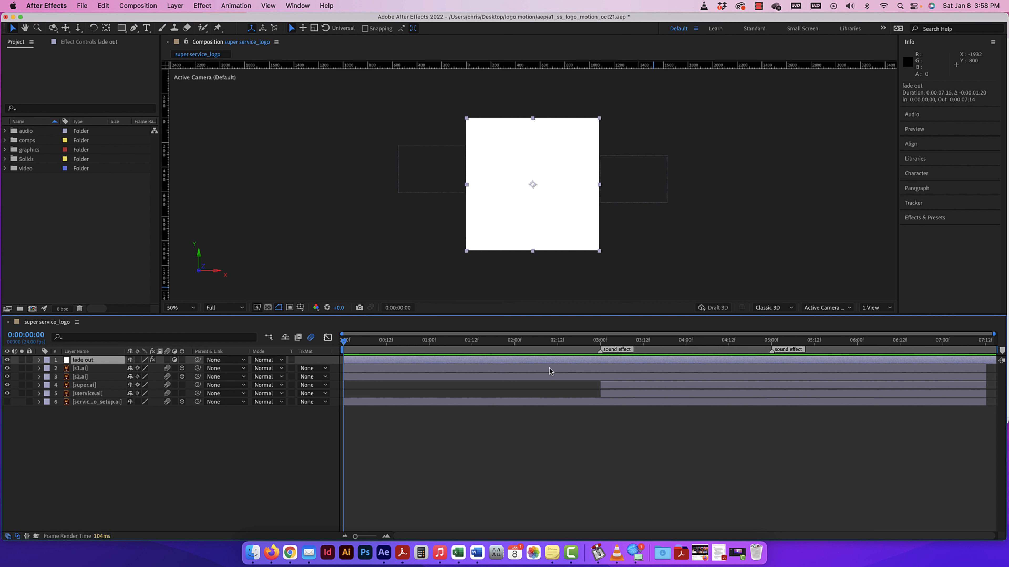
Trim the super.ai layer's out point to 0:00:04:22, extend it back out to 0:00:07:12, and deselect the layer.
drag(985, 386, 766, 387)
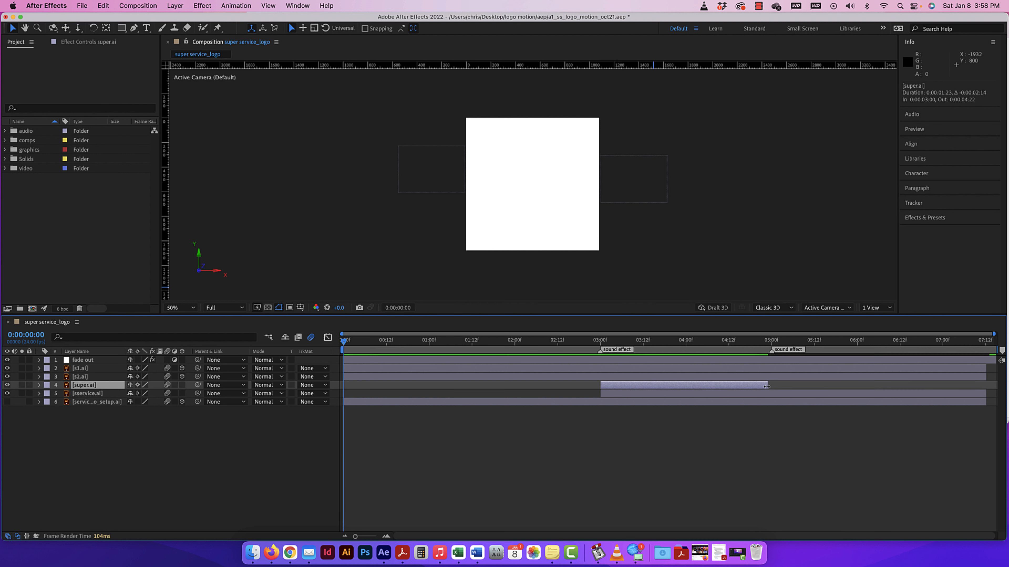
drag(766, 386, 987, 388)
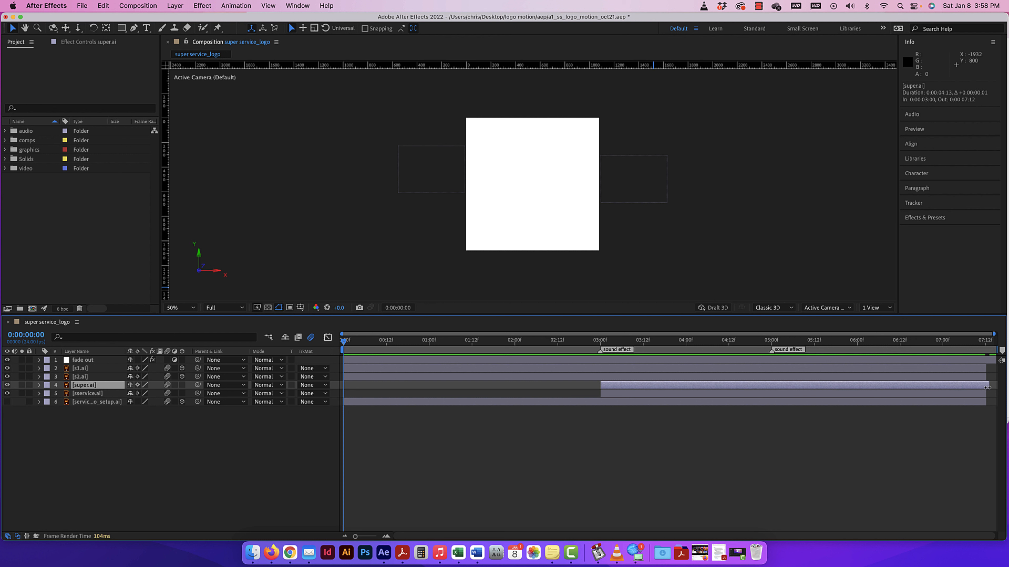
click(791, 462)
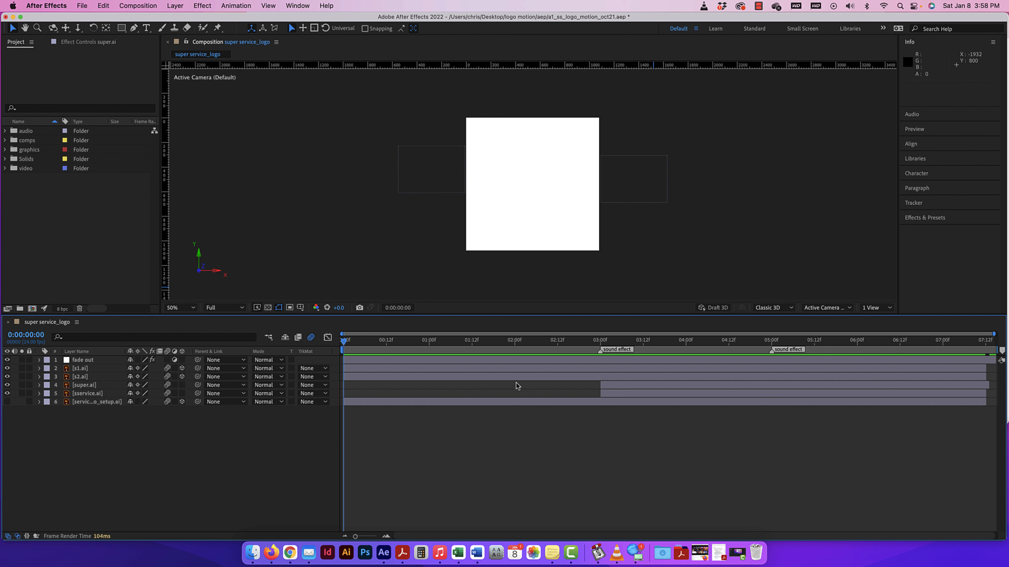
Expand the comps folder in the project and scrub the current time to 0:00:03:00.
drag(354, 341, 730, 347)
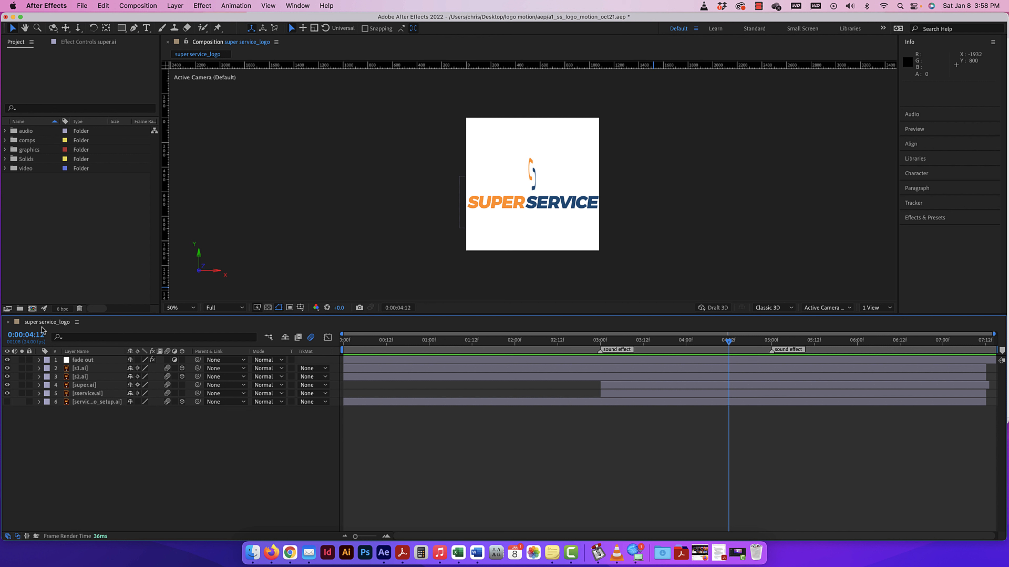
click(4, 140)
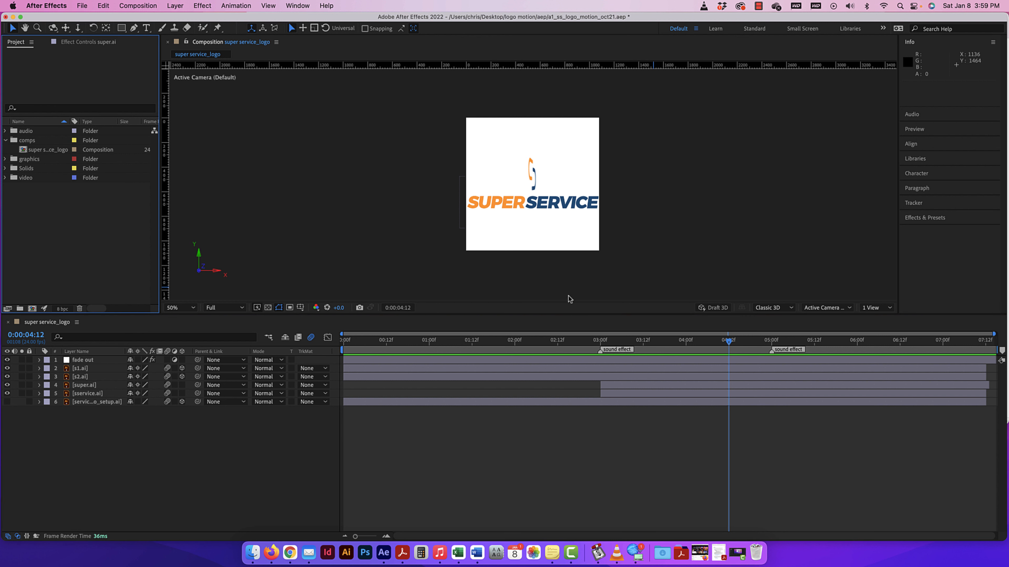
drag(729, 341, 599, 340)
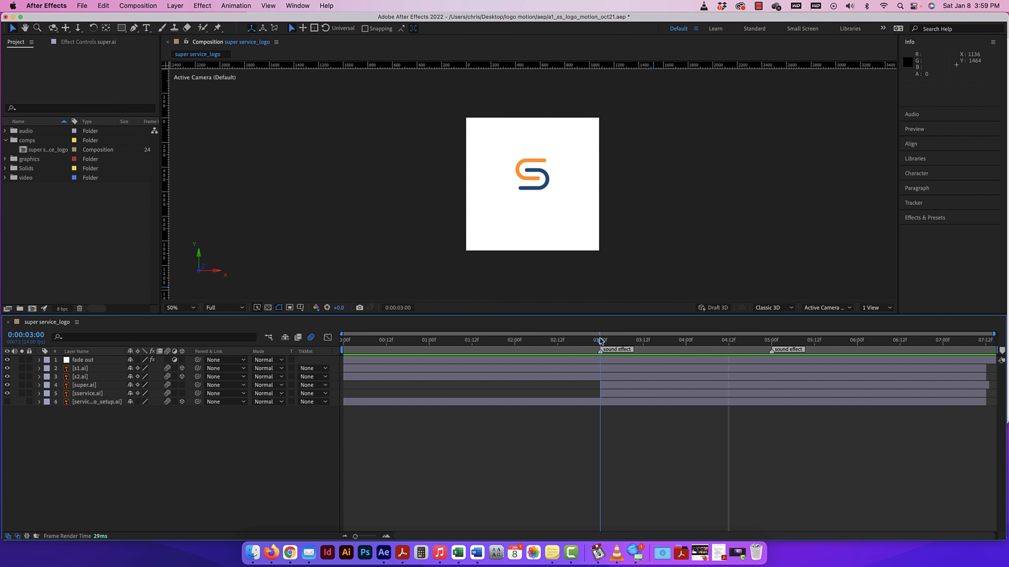
click(70, 124)
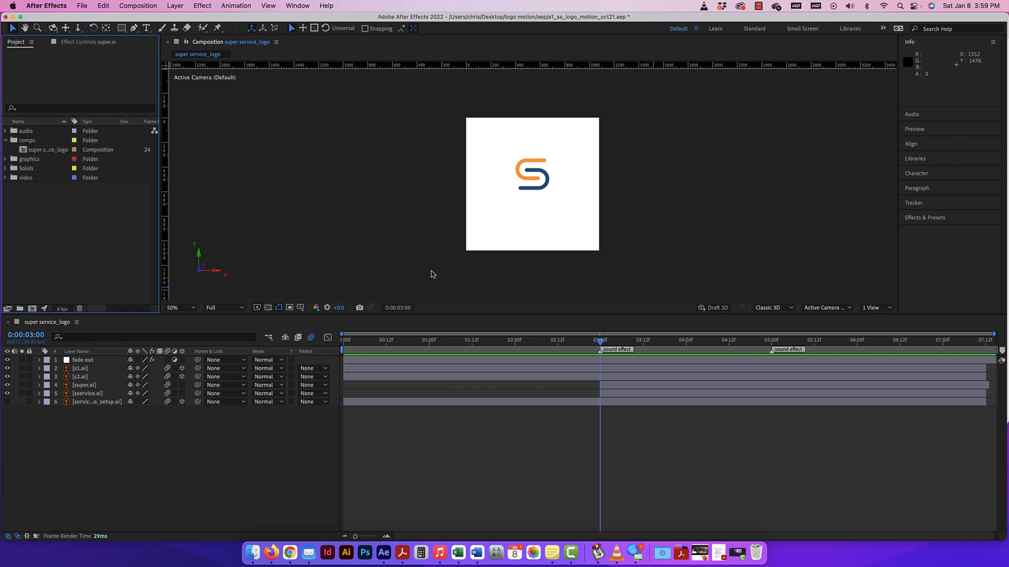
Return to the composition start and scrub through the logo animation to 0:00:05:03.
drag(599, 341, 568, 341)
key(Home)
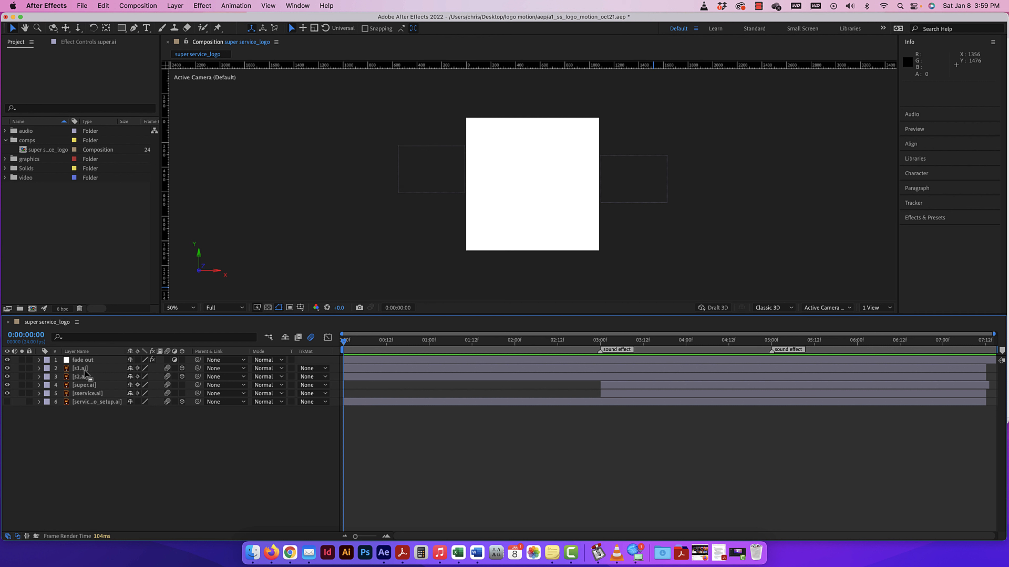
drag(344, 343, 781, 347)
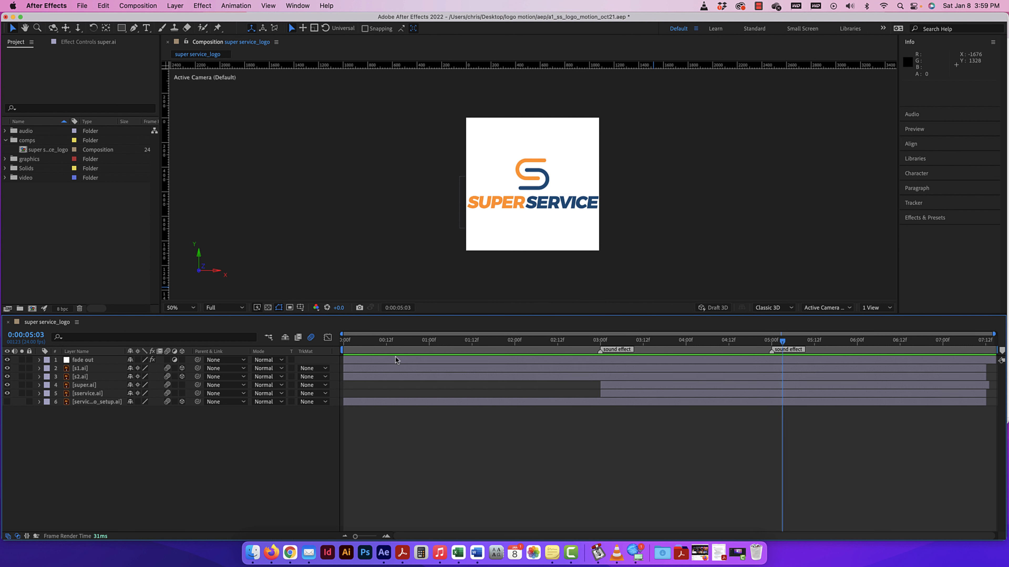
Hide and reshow the s1.ai and s2.ai layers one at a time, and solo and unsolo s2.ai.
click(7, 368)
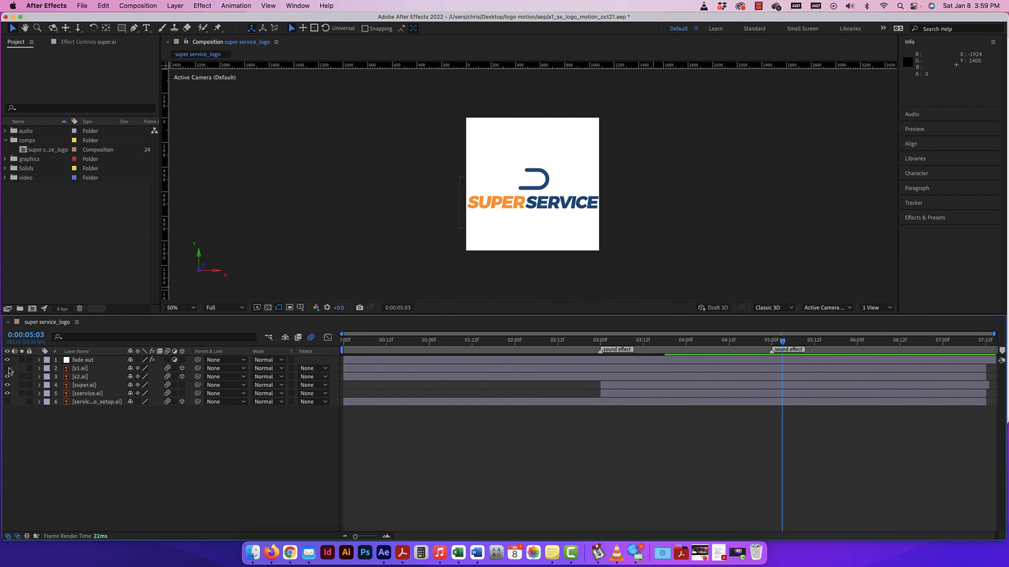
click(8, 368)
click(7, 377)
click(7, 376)
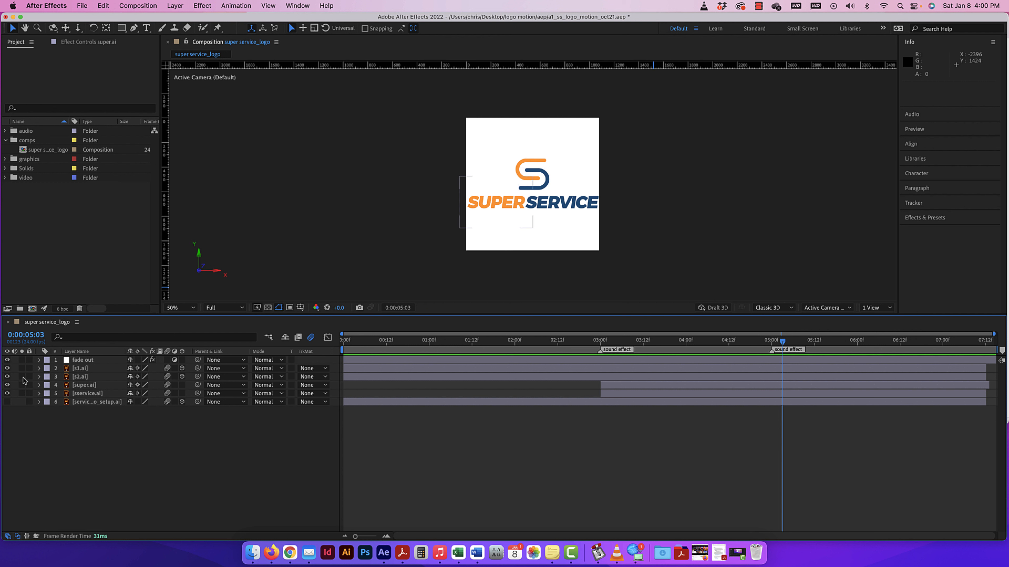
click(22, 377)
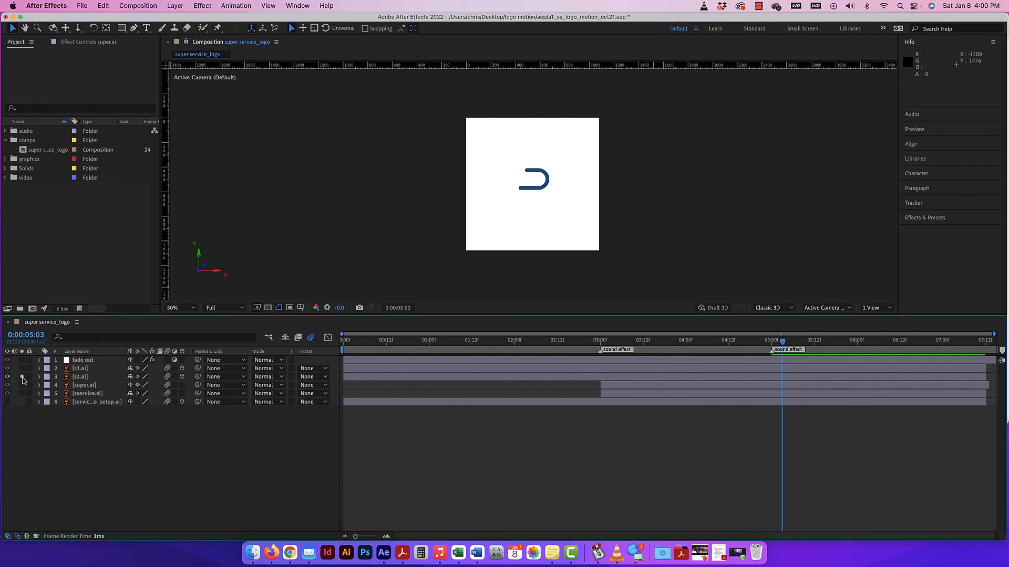
click(22, 378)
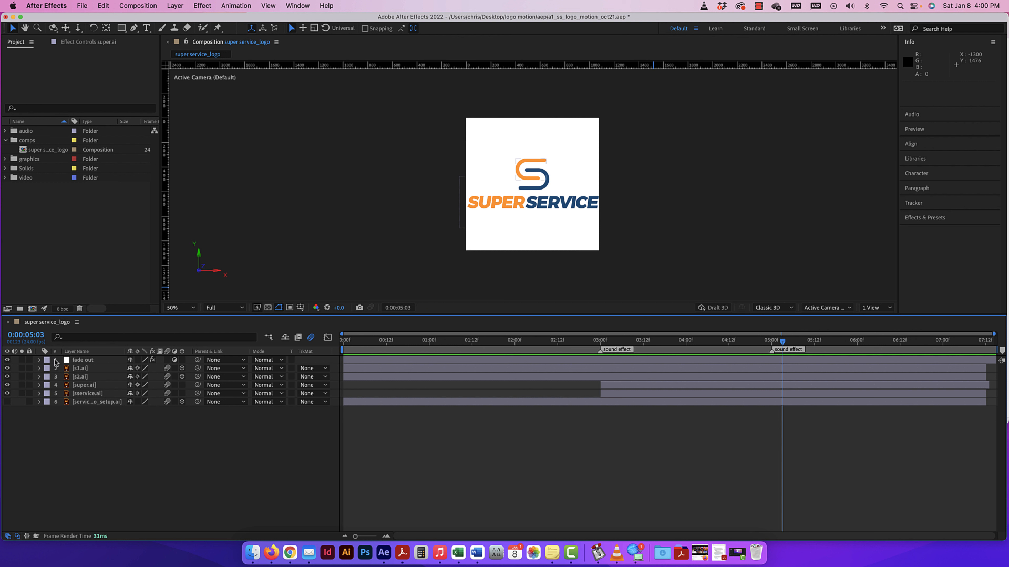
Set the label color of layers 2 through 6, from s1.ai down to the setup layer, to Green and deselect them.
click(82, 370)
shift+click(84, 403)
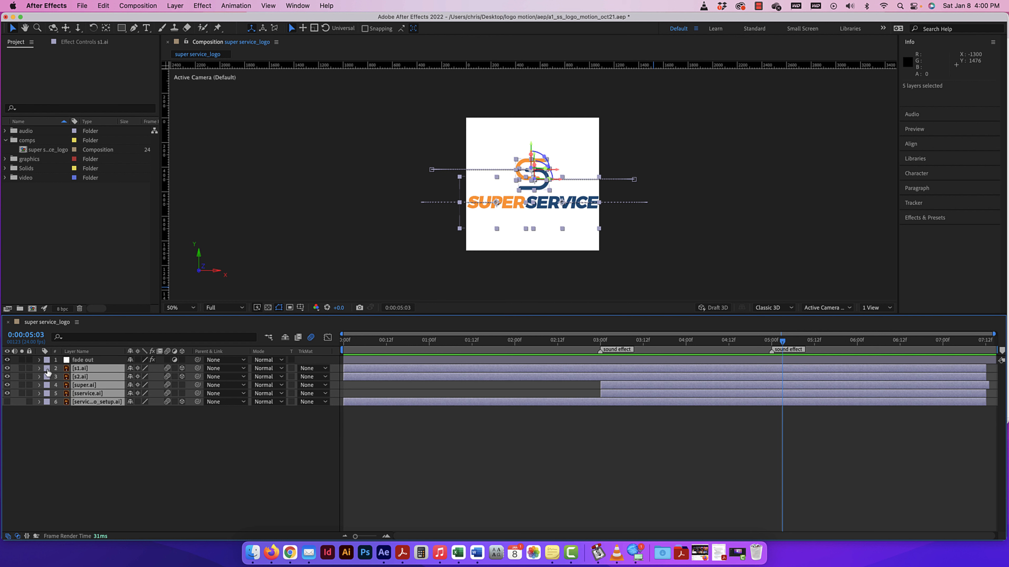
click(46, 369)
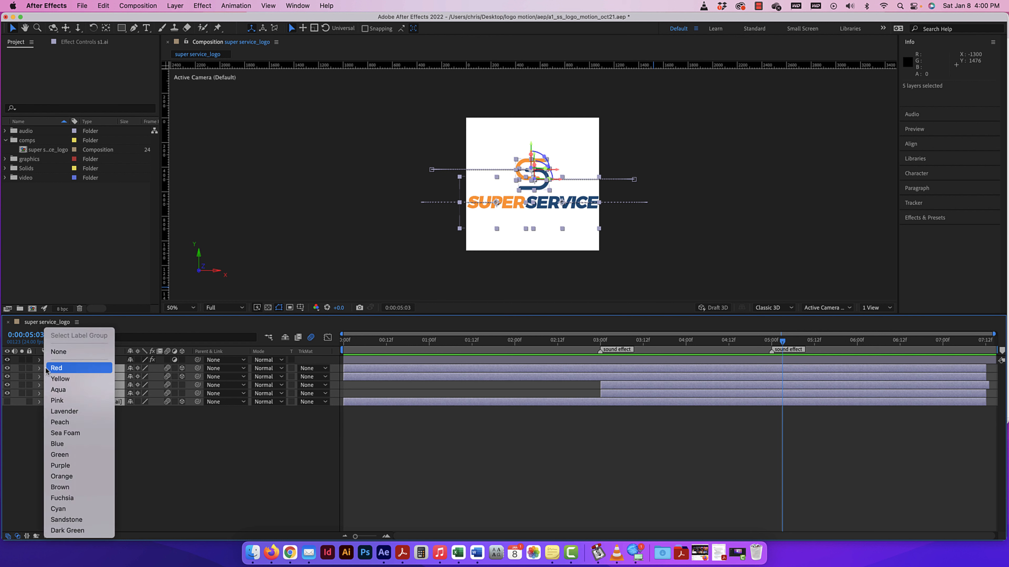
click(60, 454)
click(51, 437)
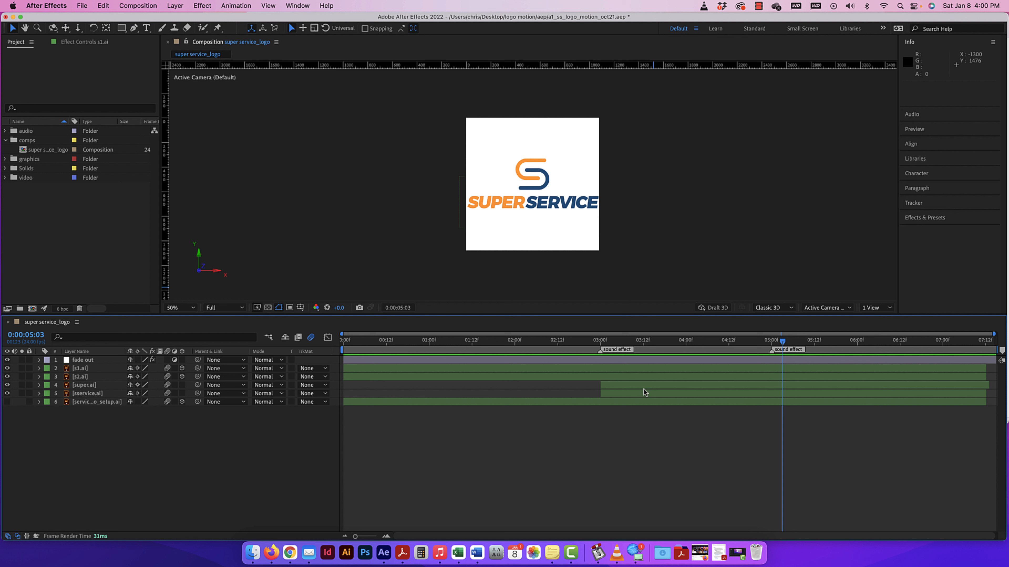
Open the s1.ai layer's name for editing and inspect its layer options, leaving the name as is.
click(84, 369)
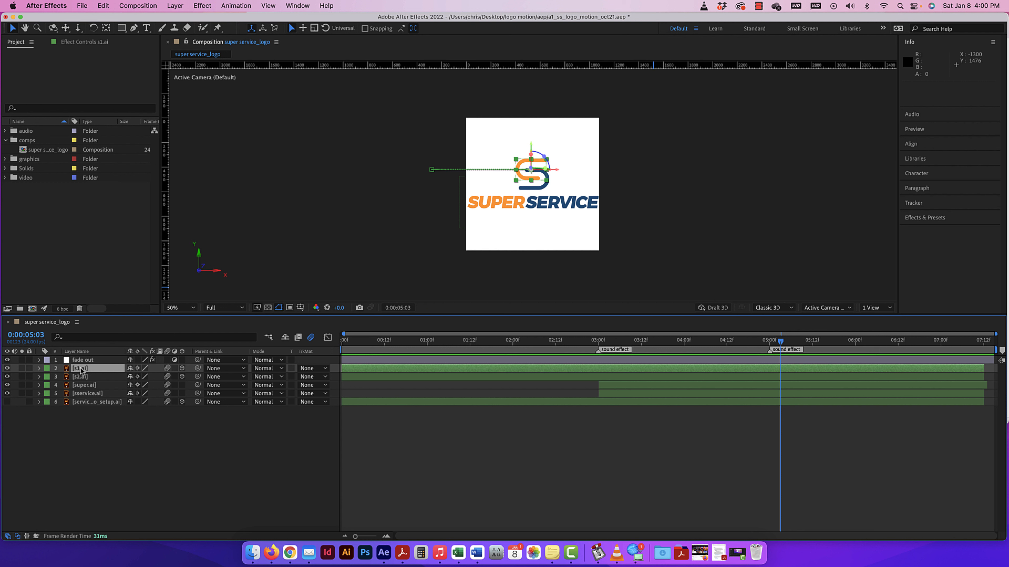
key(Return)
click(84, 433)
right_click(84, 370)
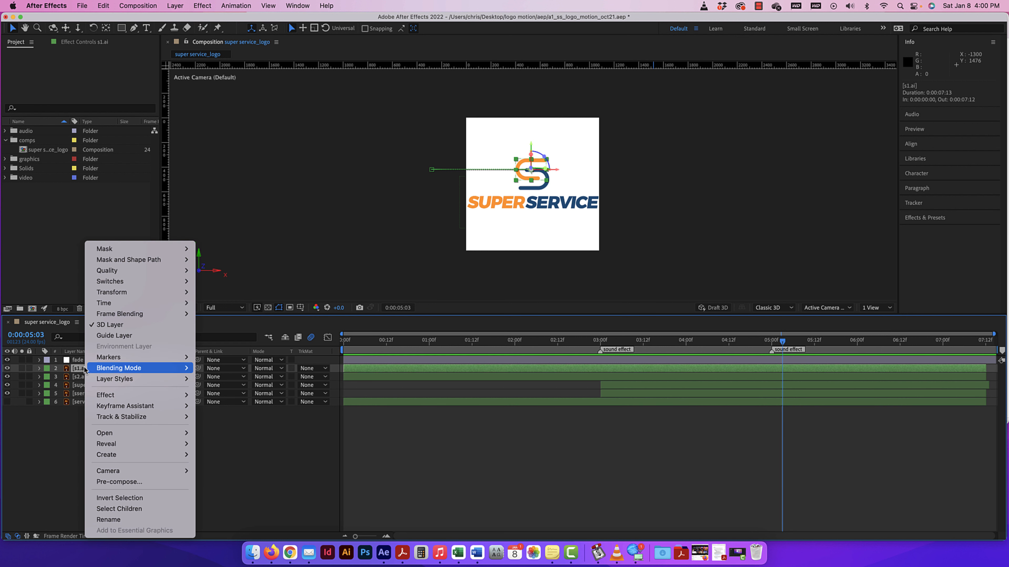
click(56, 436)
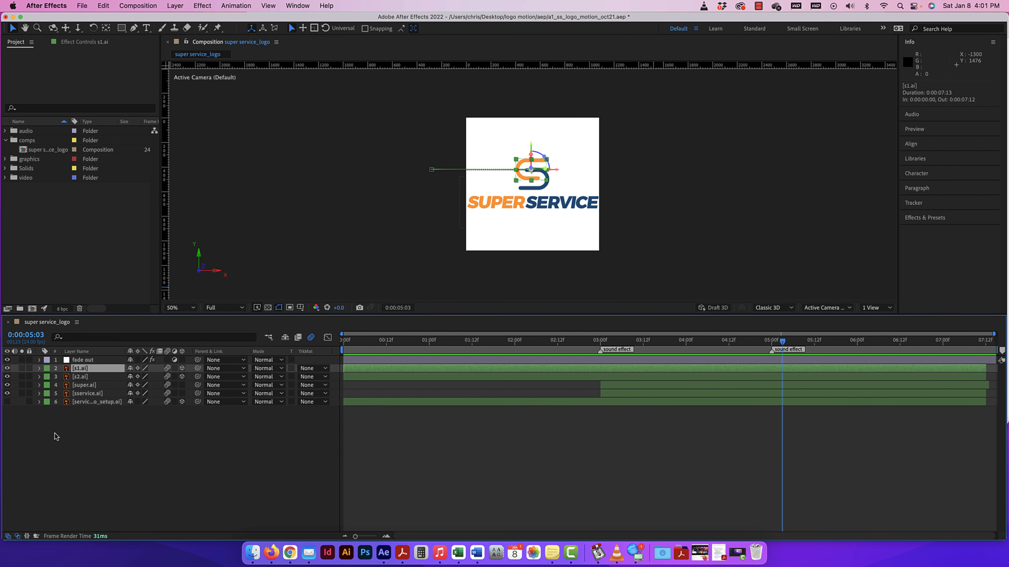
Switch the layer list from layer names to source names and back, and deselect the s2.ai layer.
click(90, 377)
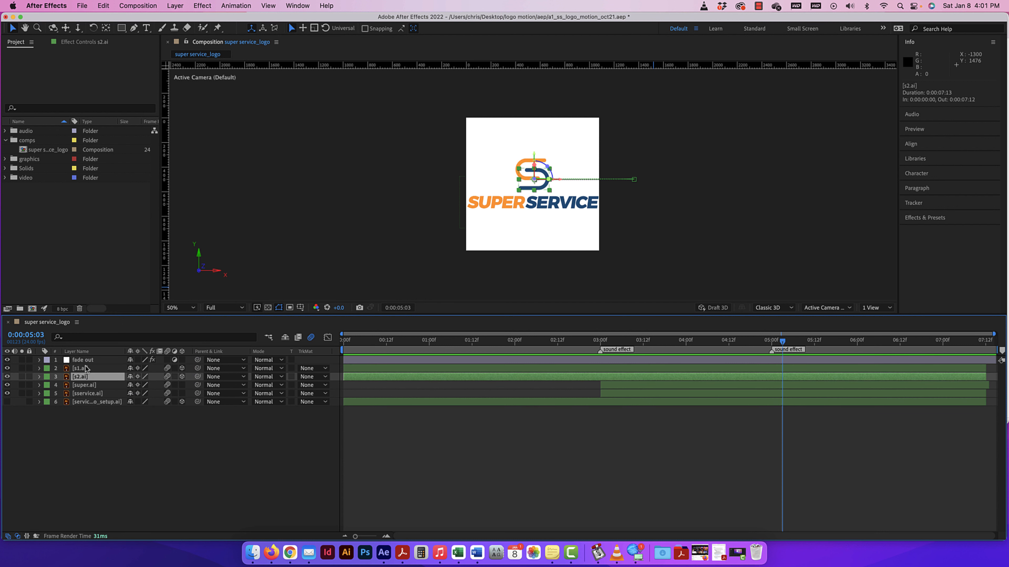
click(79, 352)
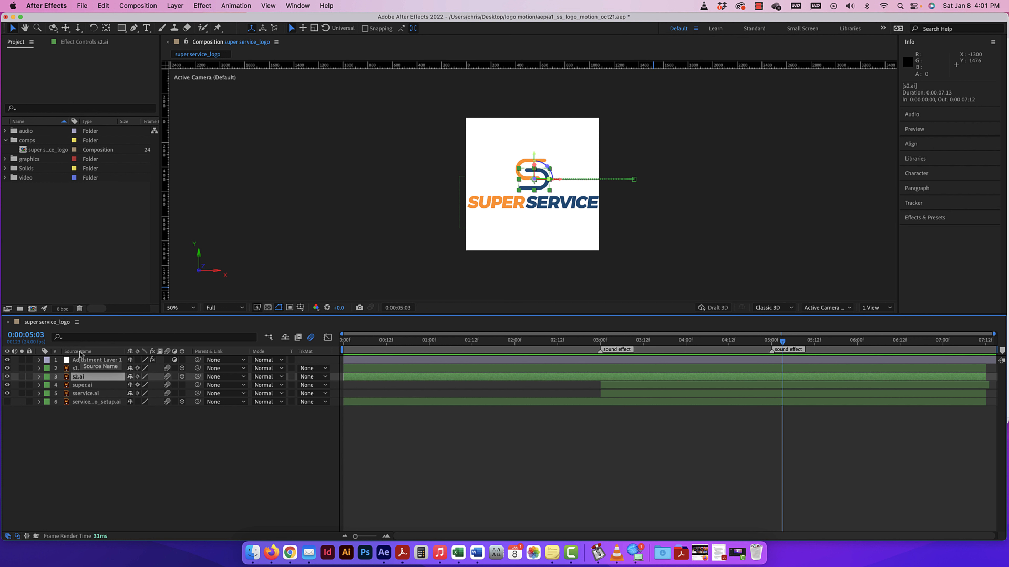
click(80, 353)
click(102, 472)
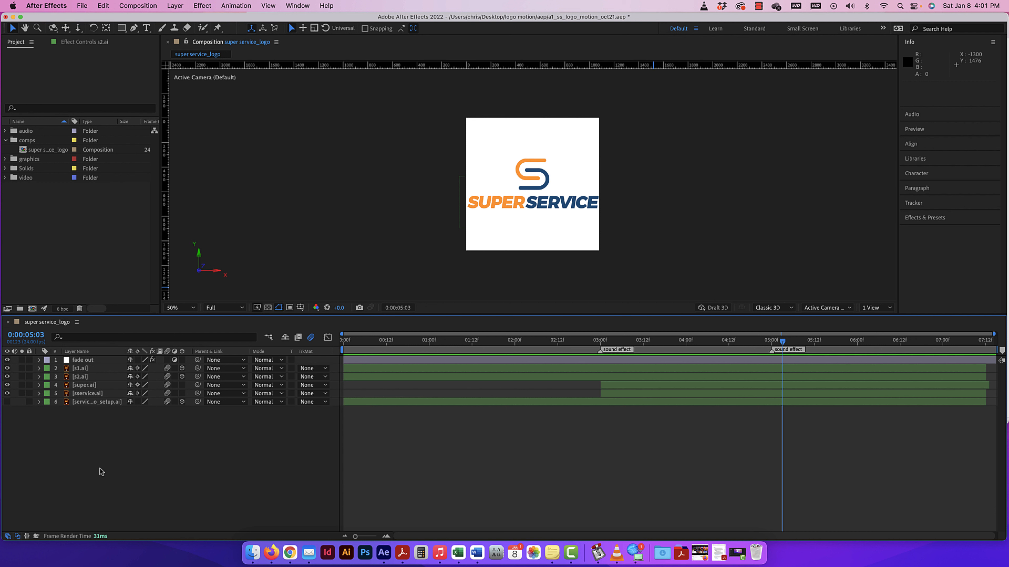
Move the setup layer one position up above sservice.ai and return it to the end of the layer stack.
click(88, 404)
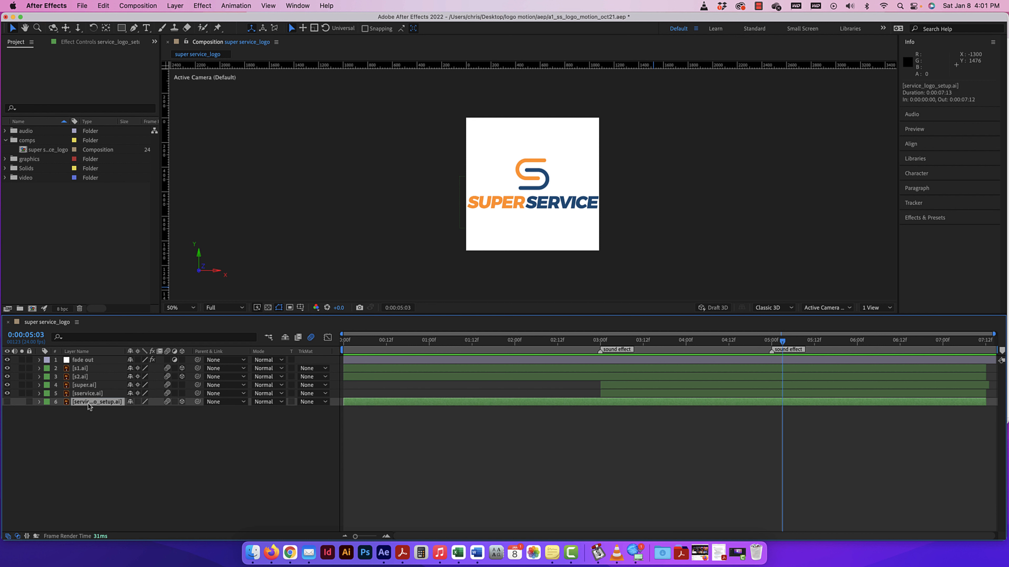
key(super+bracketright)
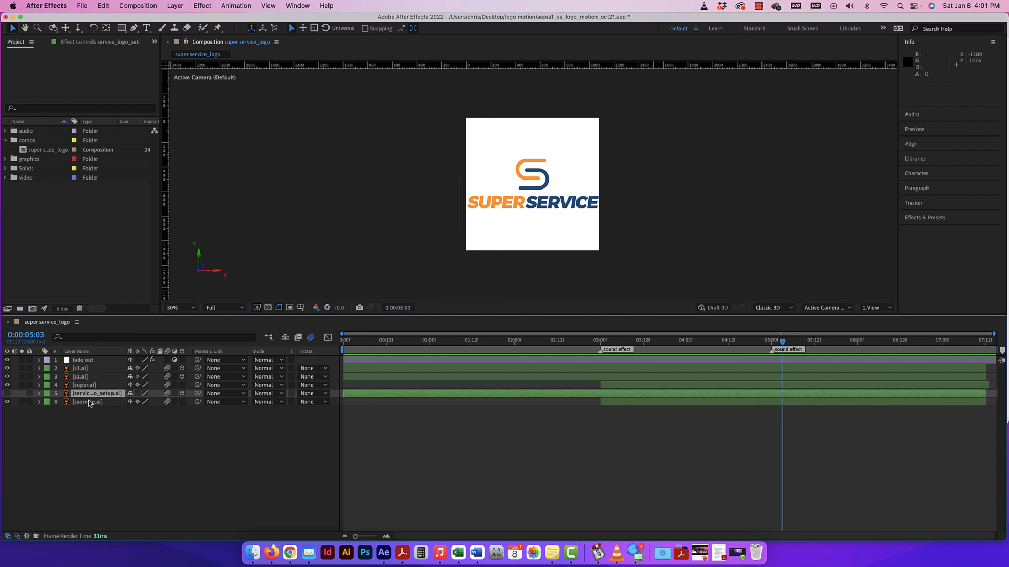
drag(89, 394, 89, 407)
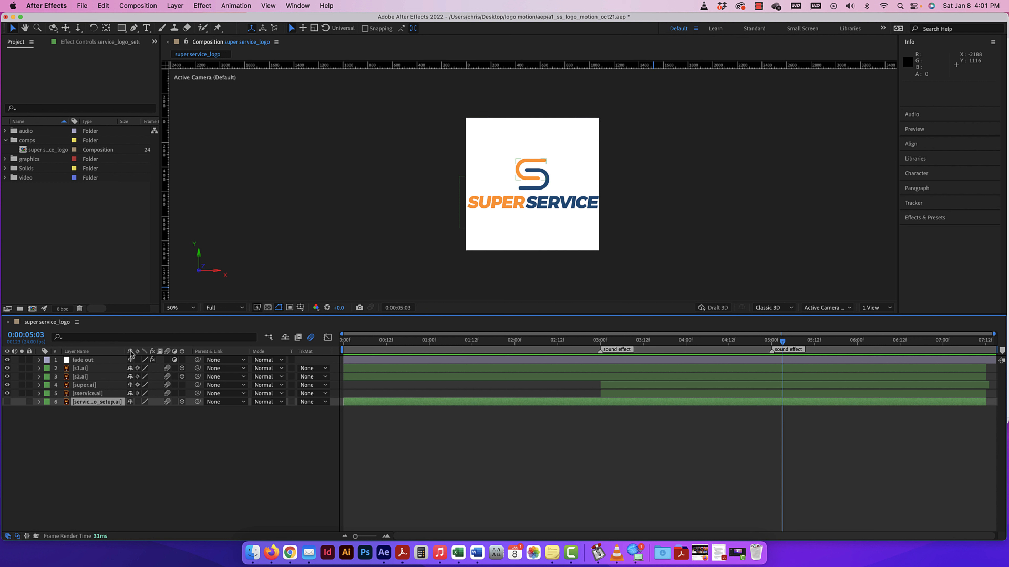
Mark the fade out and setup layers as shy, hide and reshow the shy layers, and clear their shy switches.
click(131, 360)
click(131, 401)
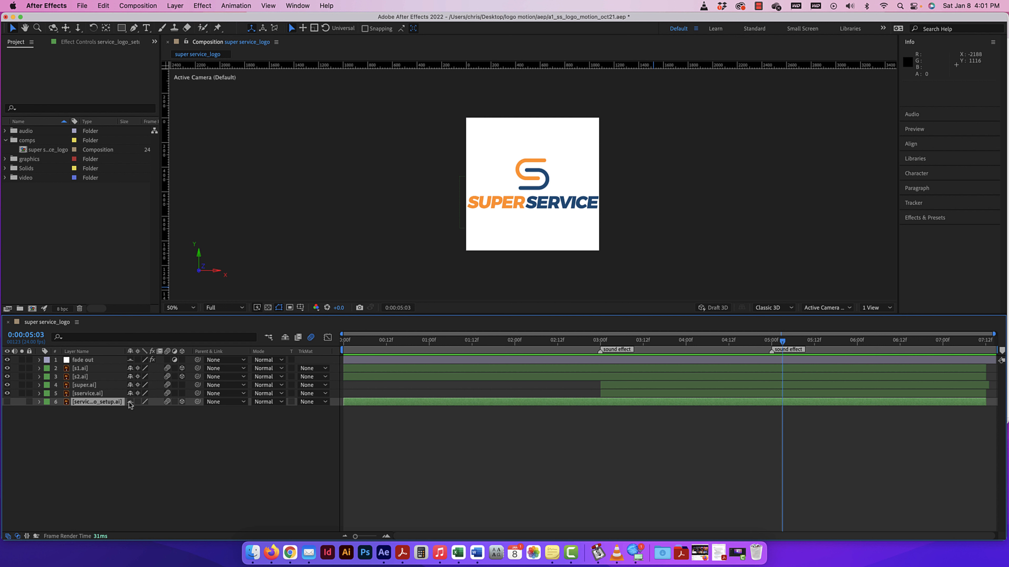
click(284, 337)
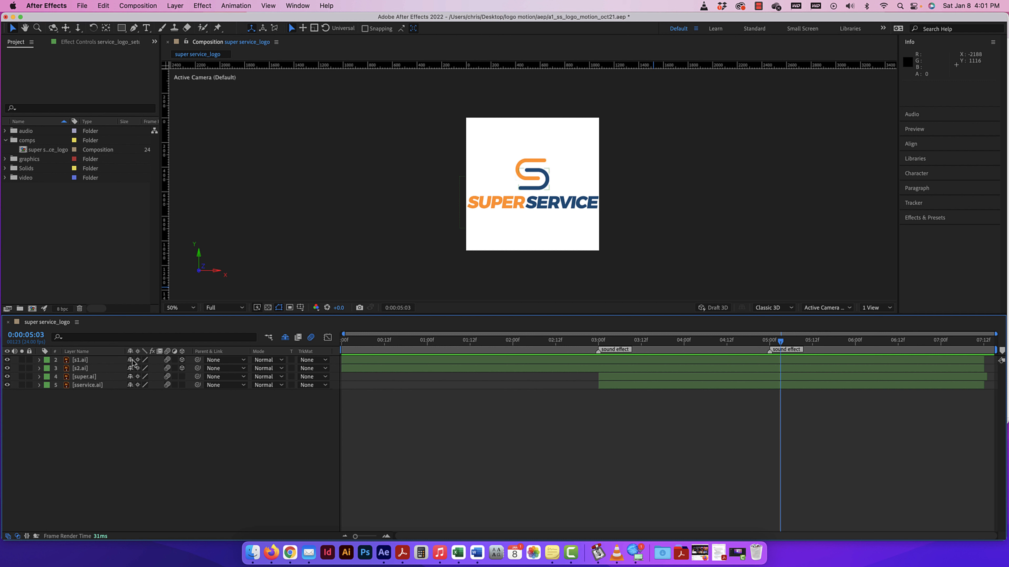
click(284, 337)
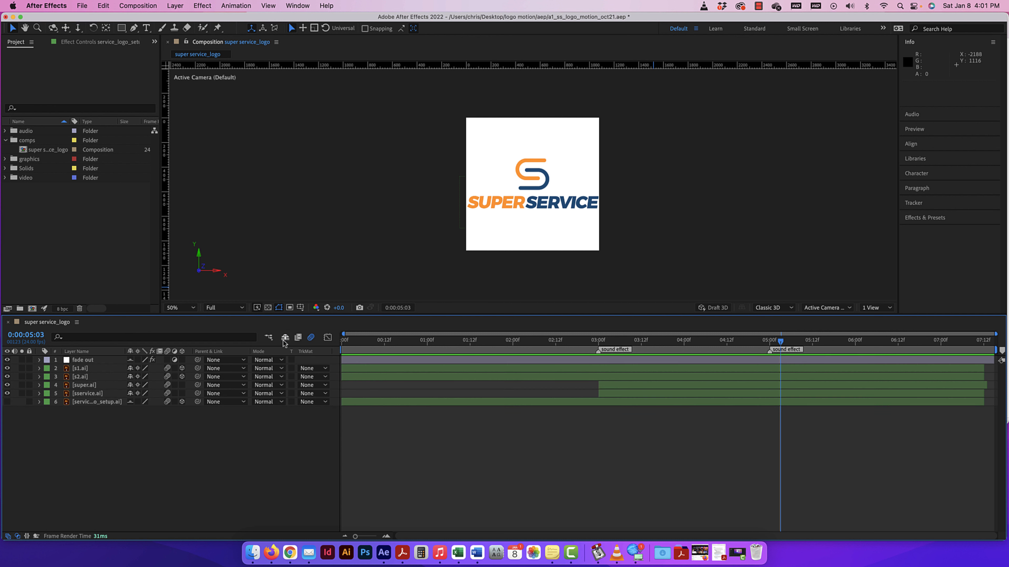
click(130, 360)
Examine the edges of the S logo at magnifications up to 1600% and the Continuously Rasterize switches of the layers.
scroll(538, 177, up, 6)
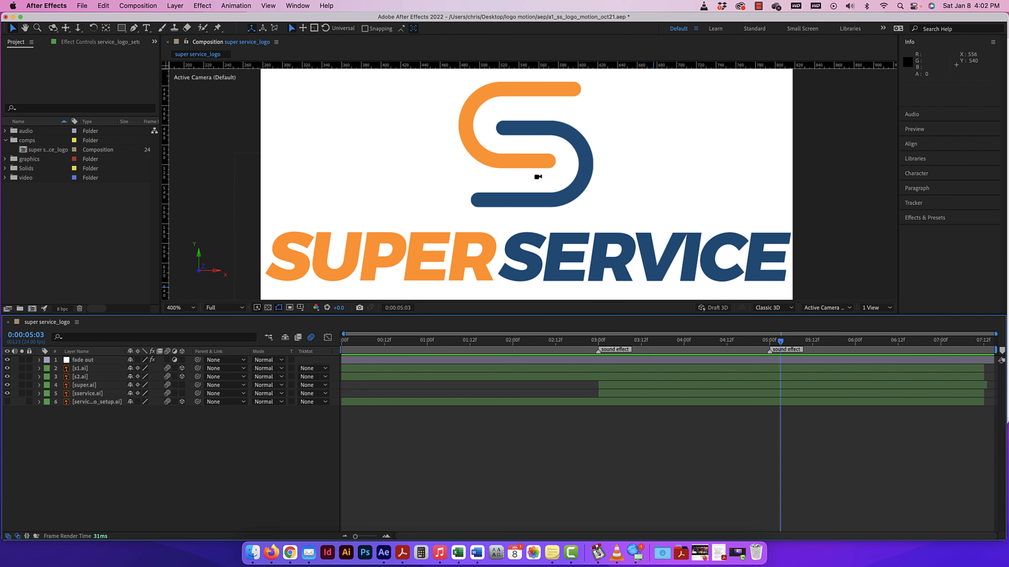
key(space)
drag(537, 181, 535, 254)
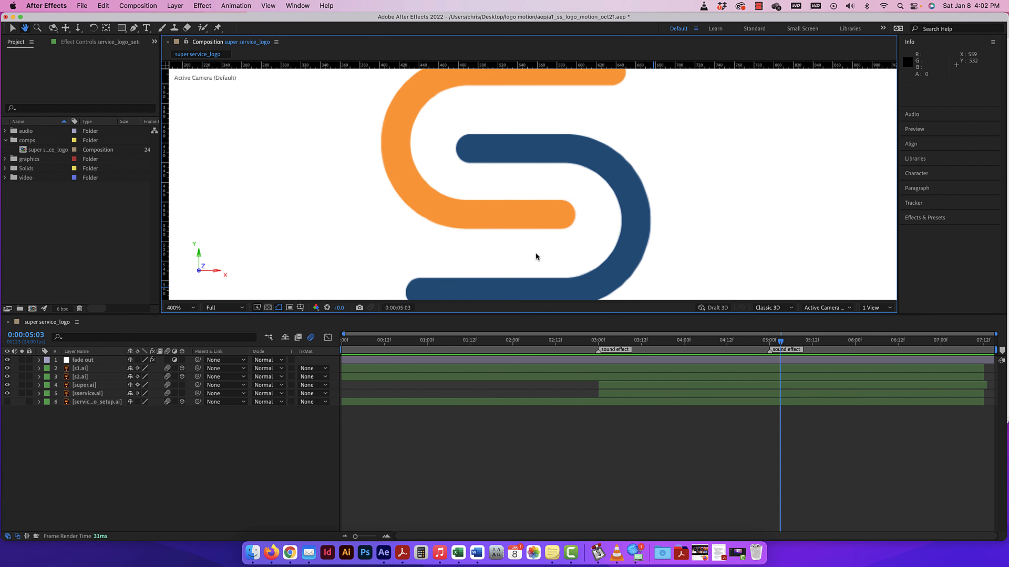
key(super+minus)
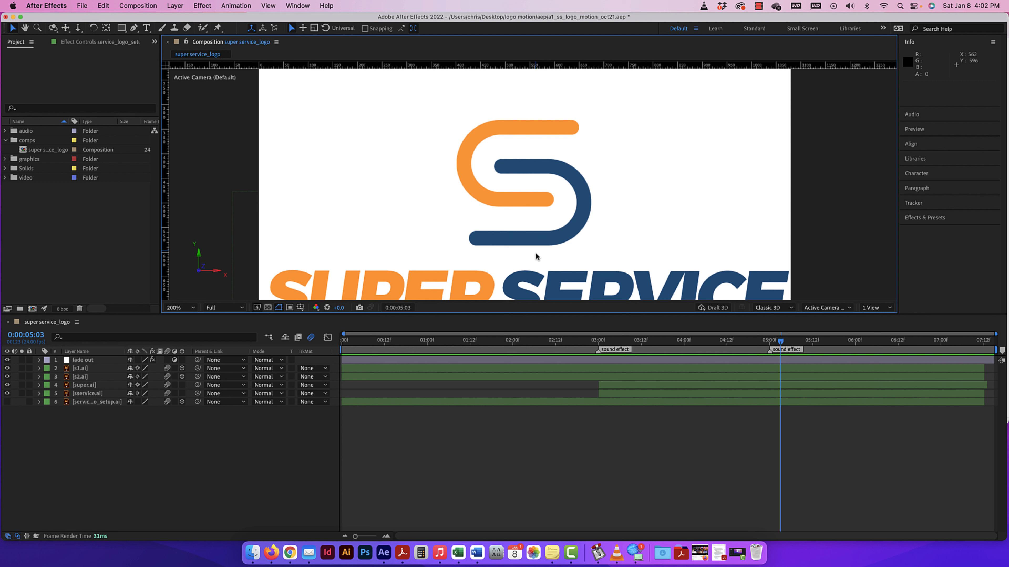
key(super+equal)
key(super+equal)
key(super+equal)
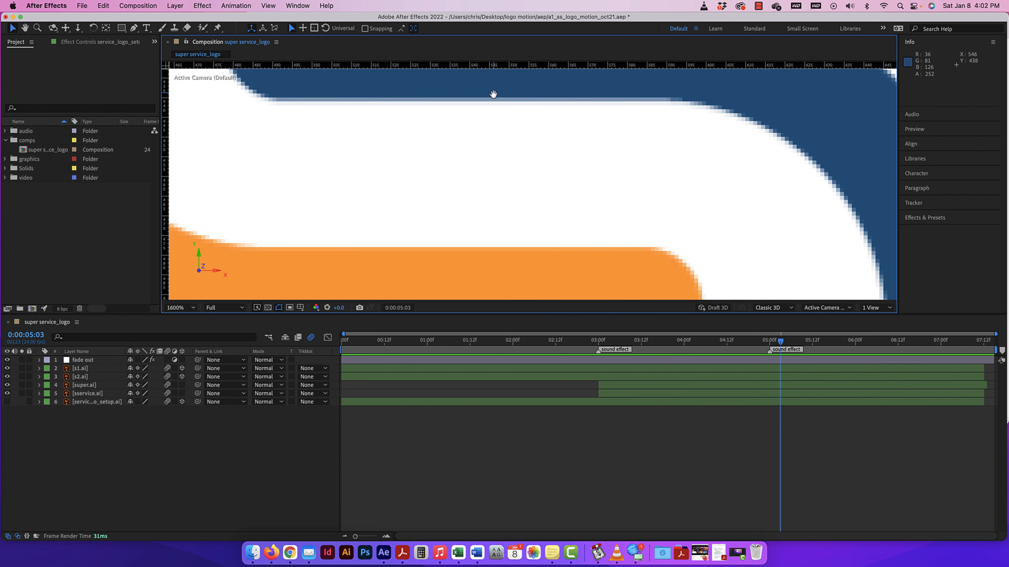
drag(493, 95, 493, 221)
key(super+minus)
key(super+minus)
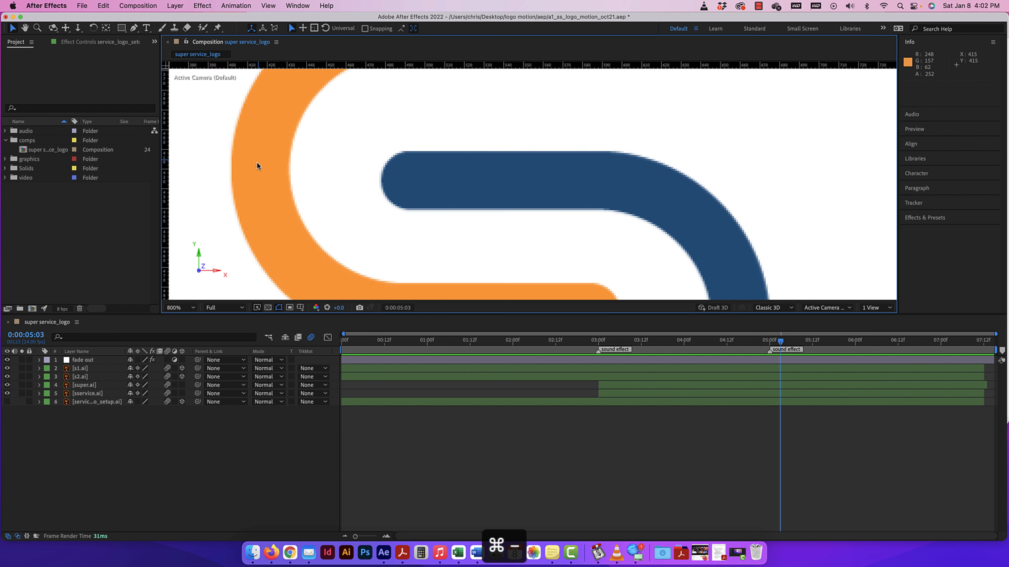
click(137, 369)
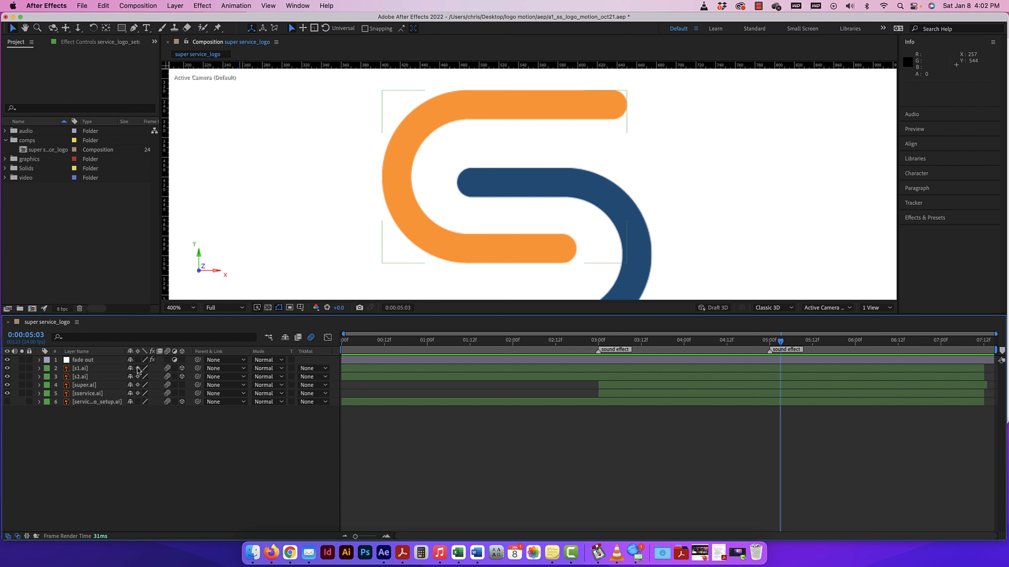
click(138, 403)
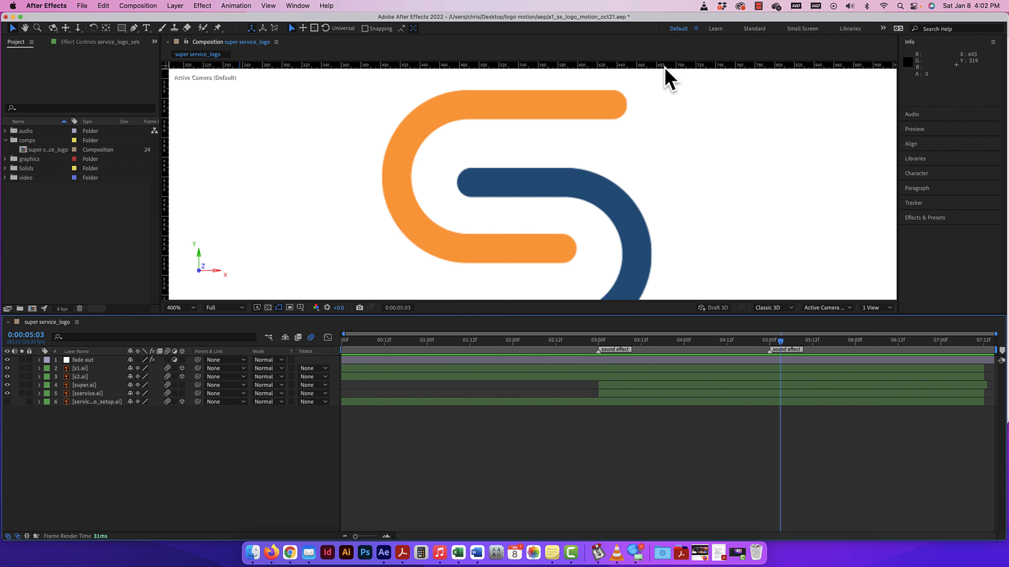
Switch the s1.ai layer's quality to draft and back to best while viewing the logo at 800%.
key(super+equal)
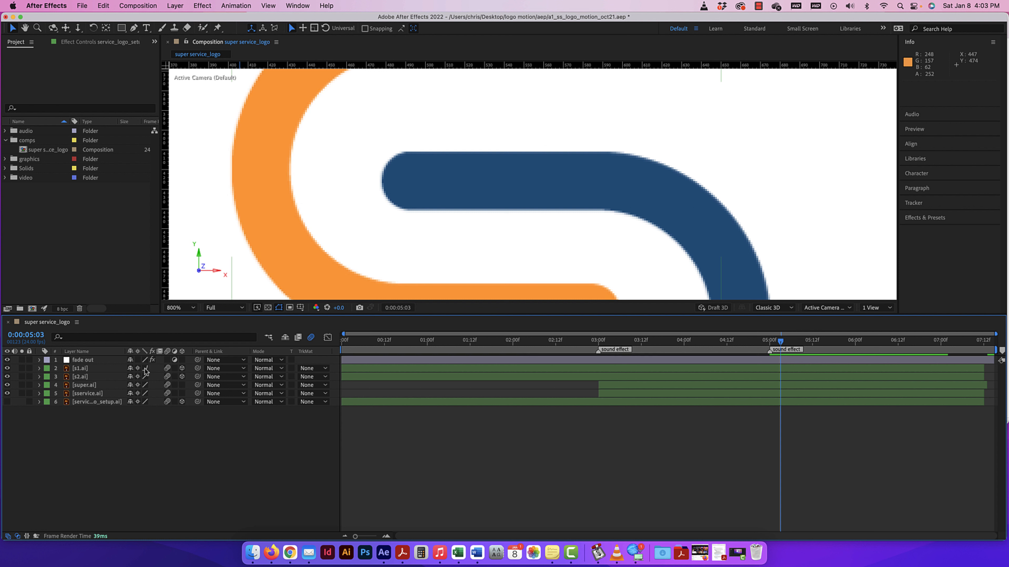
click(144, 368)
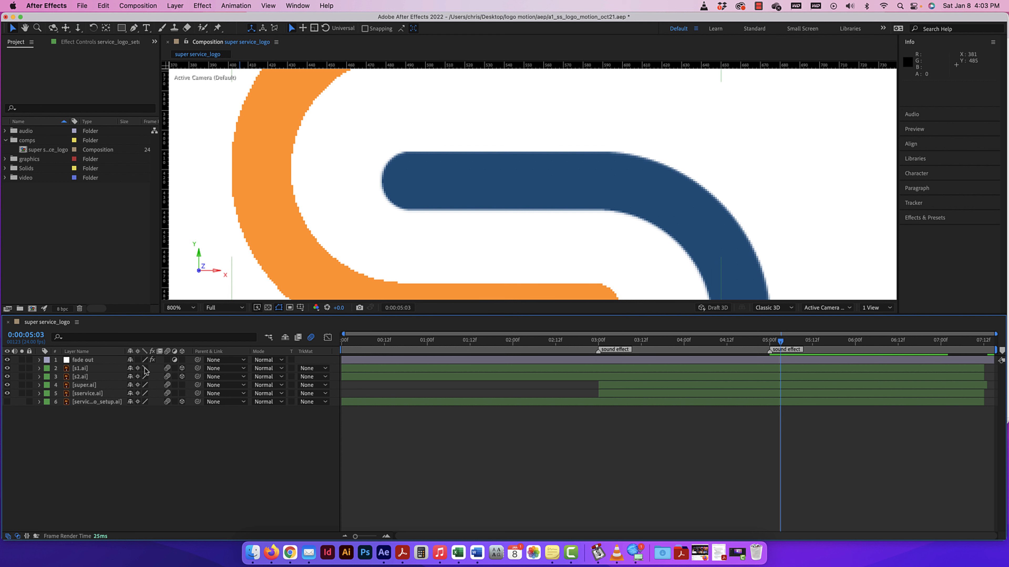
click(145, 368)
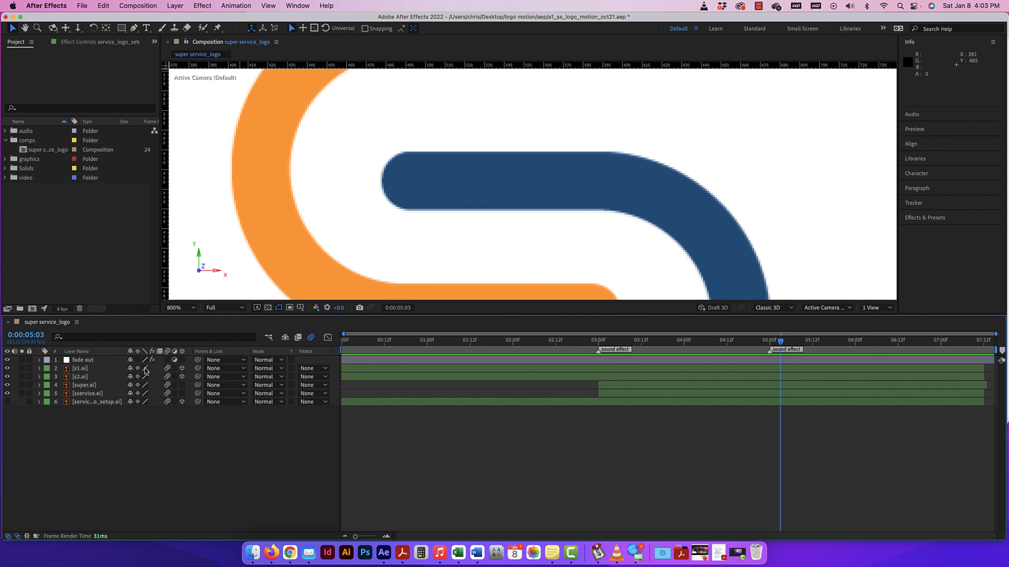
key(super+minus)
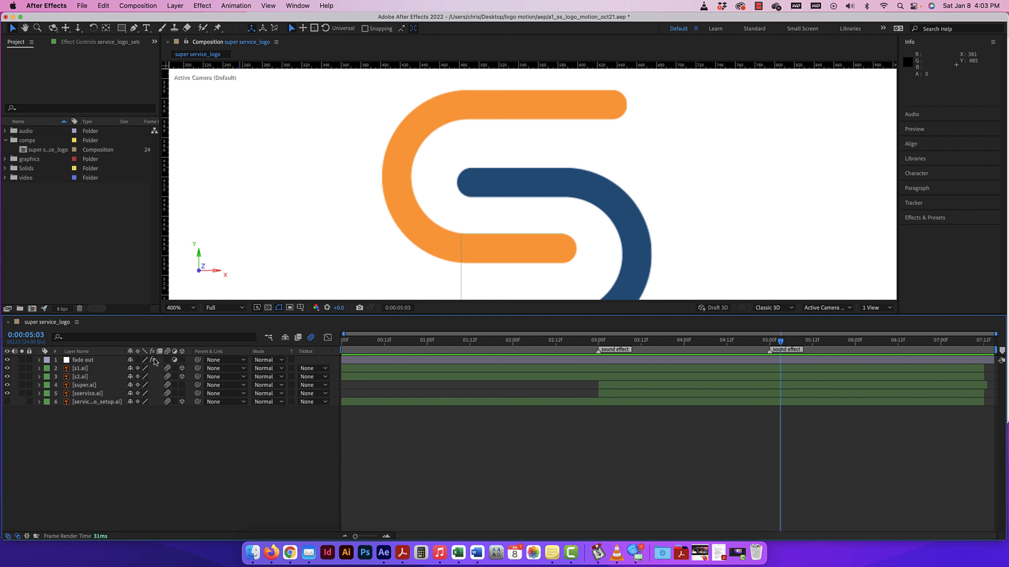
Disable and re-enable the effects on the fade out layer.
click(107, 362)
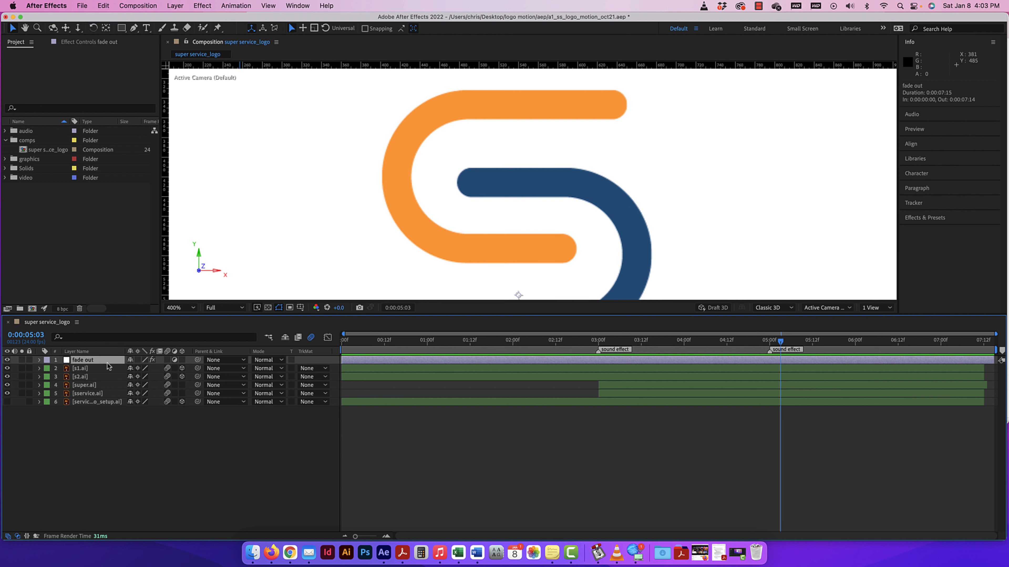
click(151, 360)
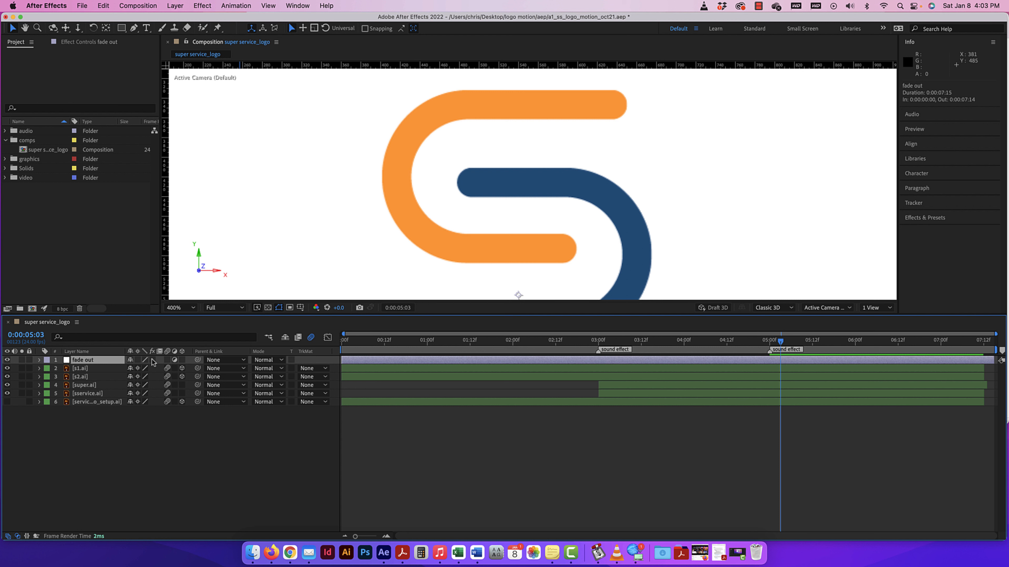
click(153, 362)
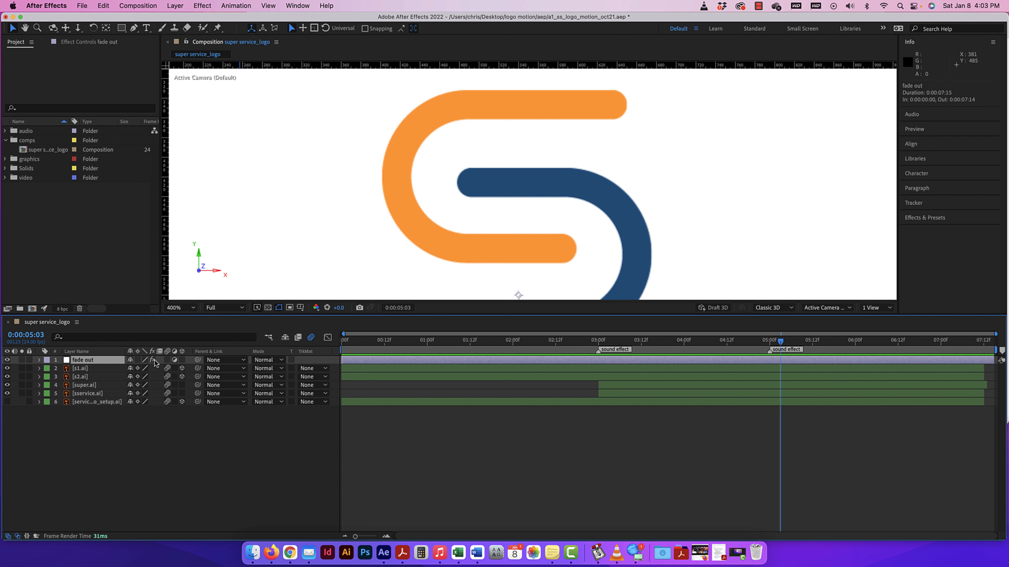
Check the s1.ai, s2.ai, super.ai and sservice.ai layers one by one for effects, and deselect them.
click(82, 369)
click(86, 377)
click(91, 385)
click(92, 395)
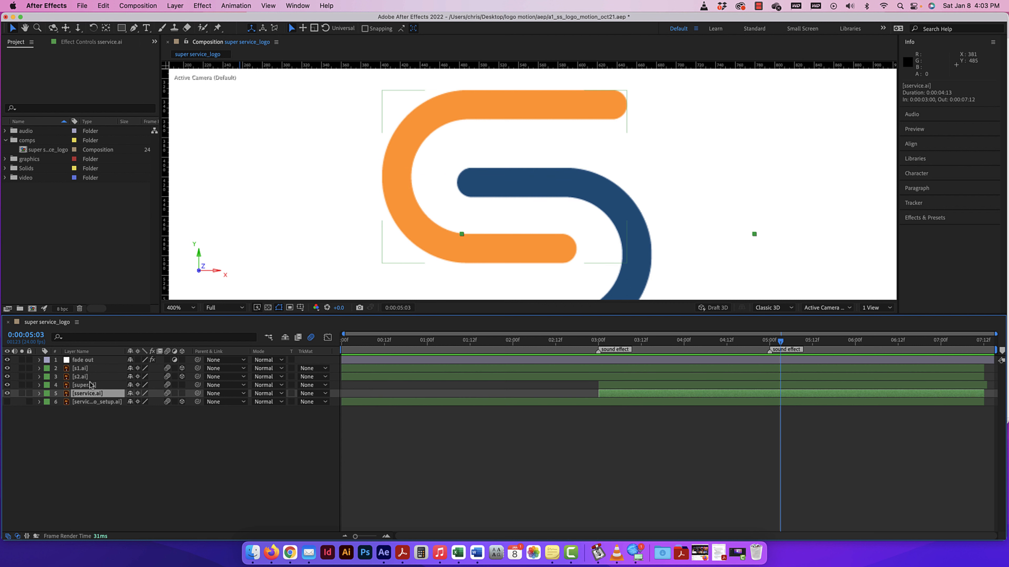
click(103, 369)
click(158, 361)
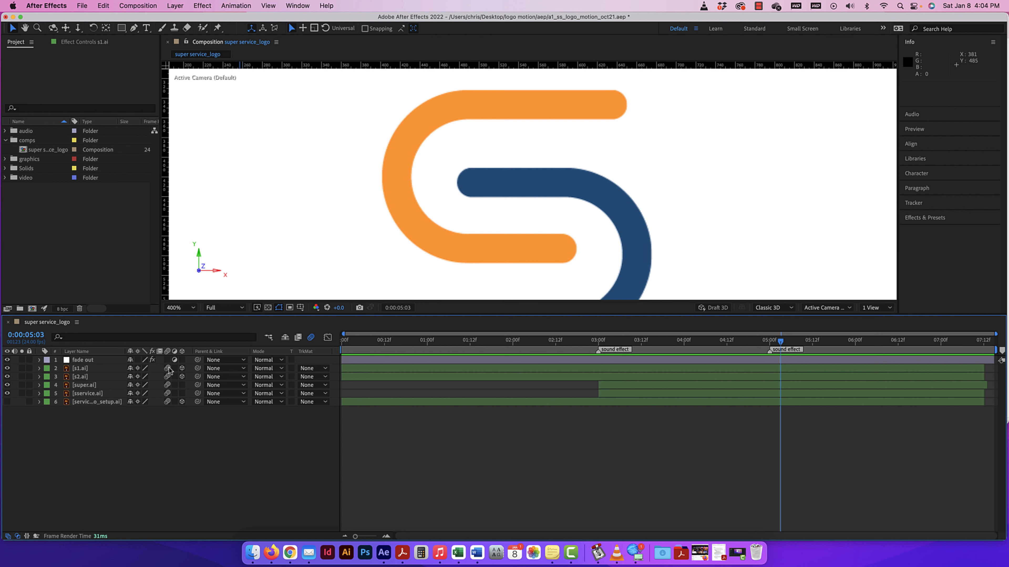
Turn off motion blur for the composition and for layers 2 through 6, and preview the animation from the start.
key(super+minus)
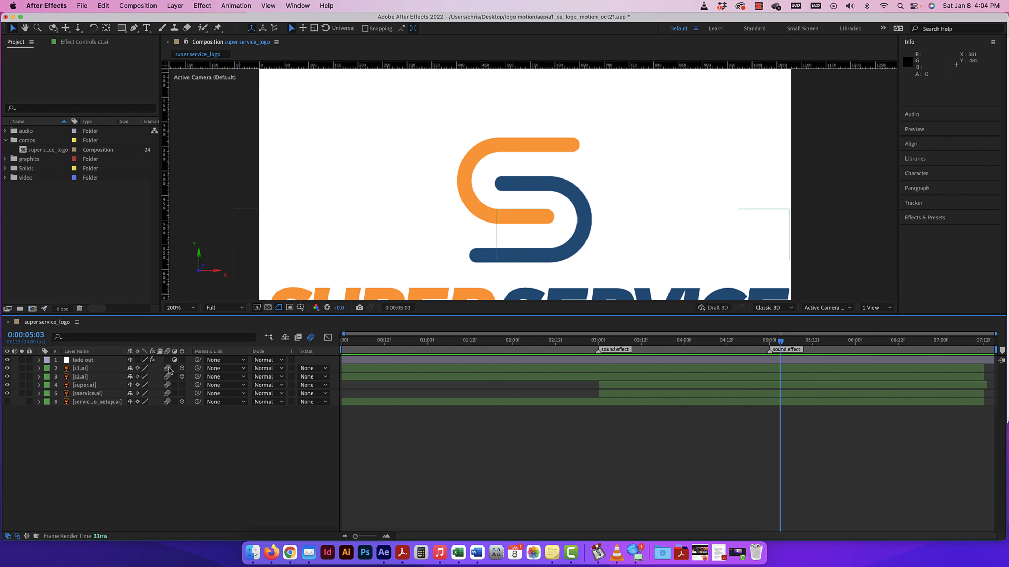
key(super+minus)
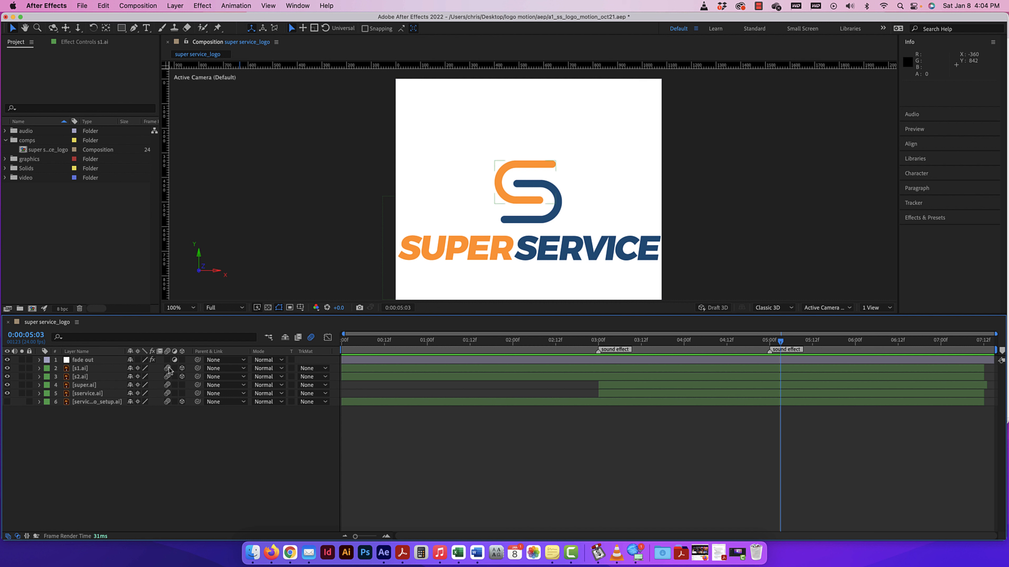
click(311, 339)
mouse_move(167, 368)
mouse_down()
mouse_move(169, 411)
mouse_move(167, 368)
mouse_up()
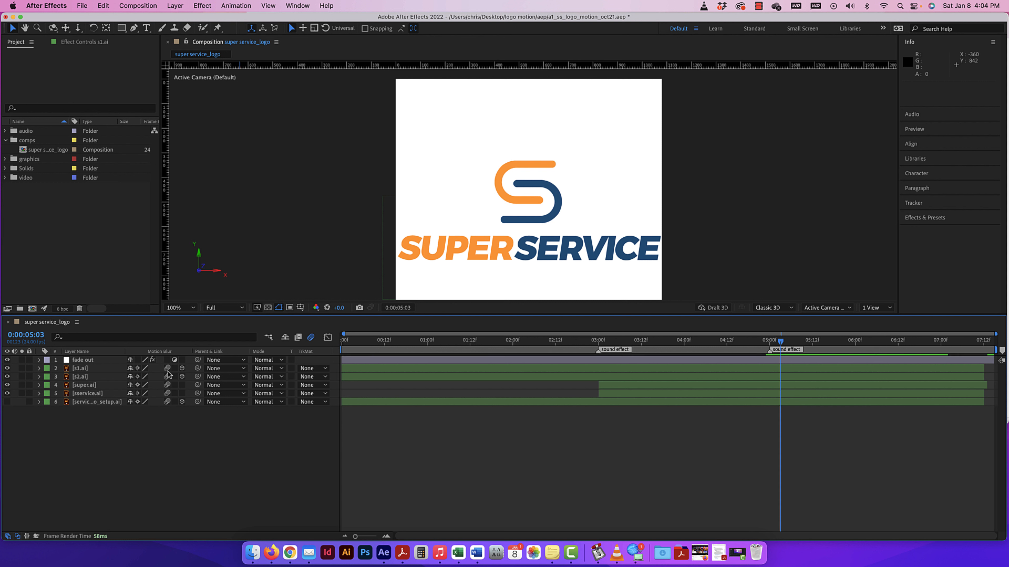
click(312, 338)
drag(172, 368, 168, 402)
drag(781, 343, 330, 335)
key(space)
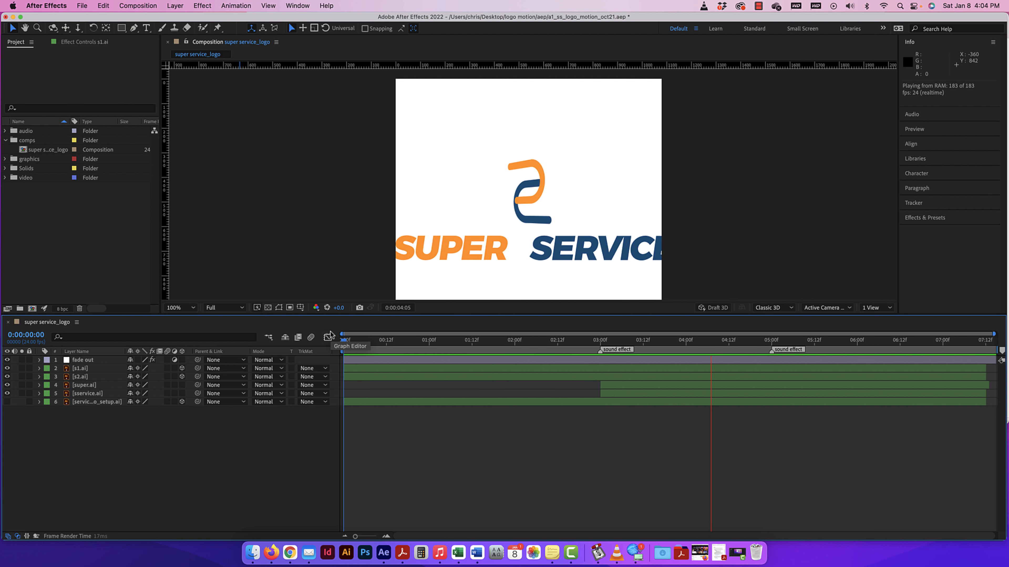
Turn motion blur back on for the composition and layers 2 through 6, and preview from the start to 0:00:06:01.
click(768, 341)
drag(767, 341, 344, 341)
drag(167, 368, 167, 402)
key(space)
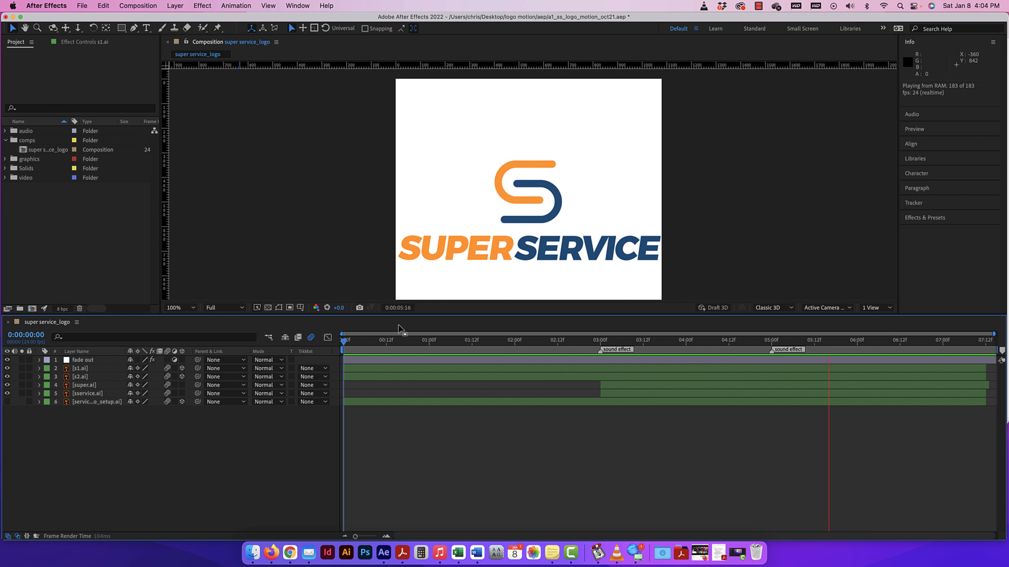
key(space)
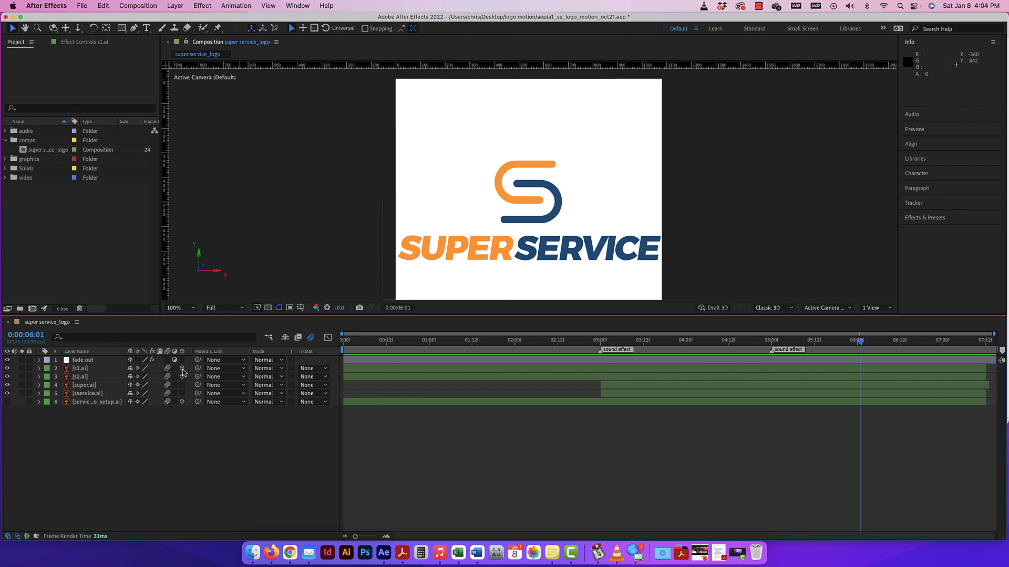
Turn the fade out layer's adjustment layer switch off and back on.
click(104, 360)
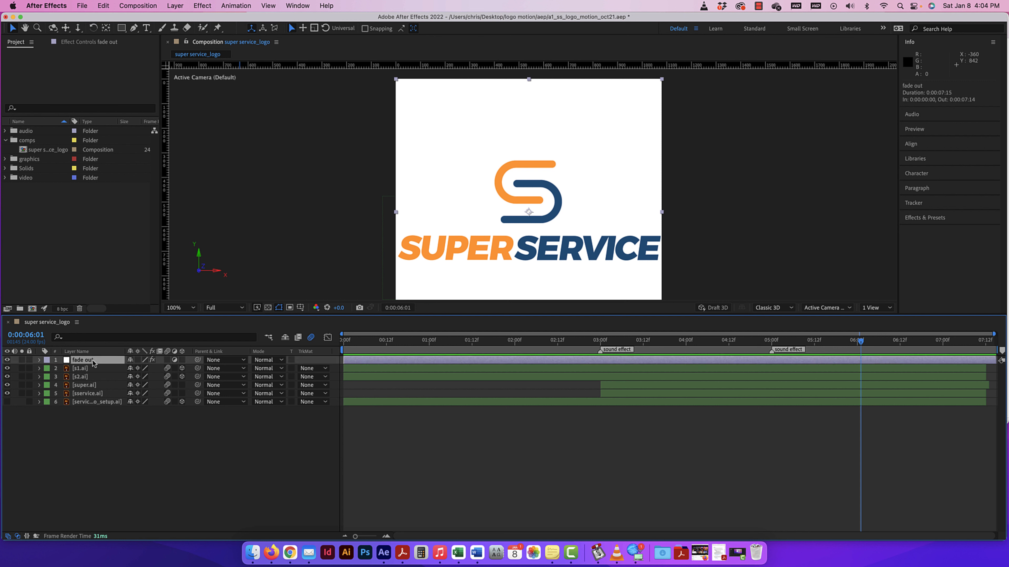
click(175, 360)
click(175, 360)
Scrub the animation to 0:00:03:07 and on to 0:00:05:00 to examine the 3D rotation of the two S shapes.
drag(860, 341, 625, 339)
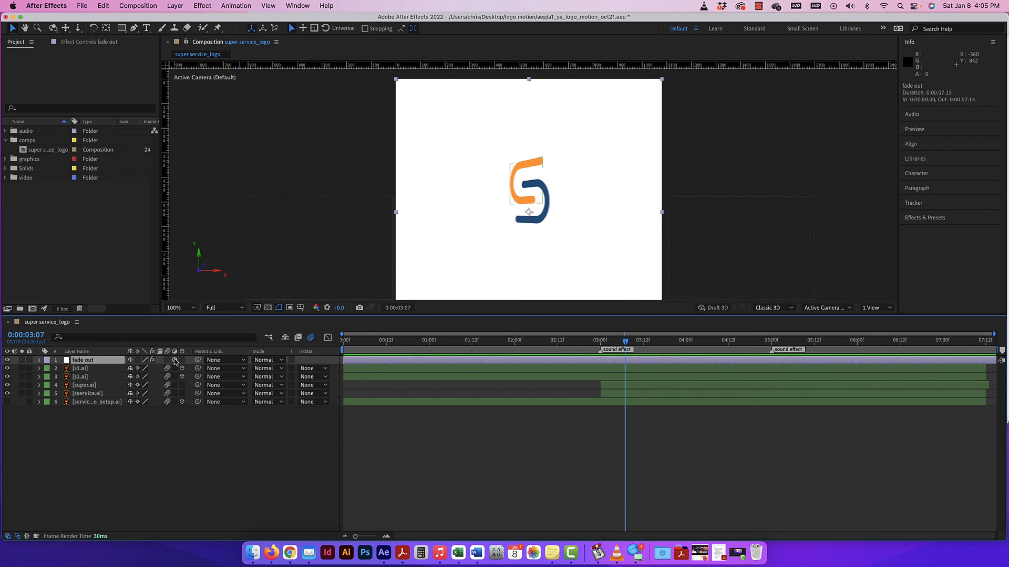
click(622, 342)
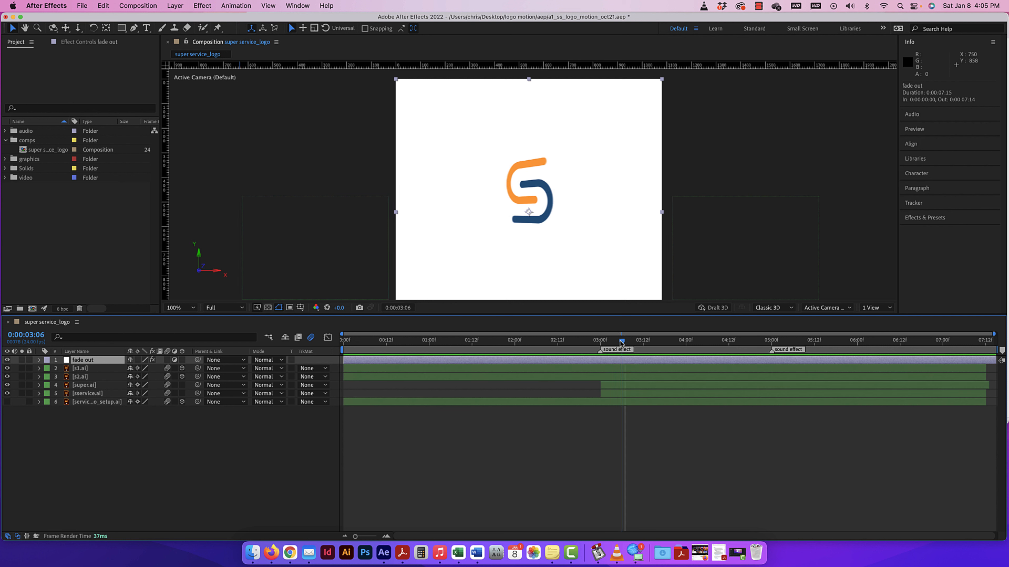
mouse_move(622, 343)
mouse_down()
mouse_move(614, 343)
mouse_move(626, 343)
mouse_up()
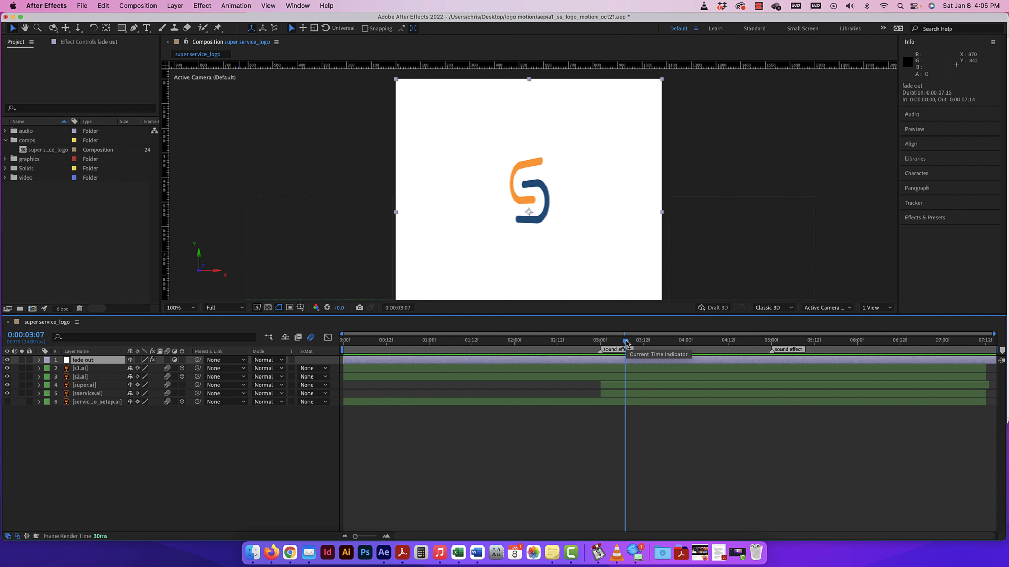
drag(626, 343, 773, 340)
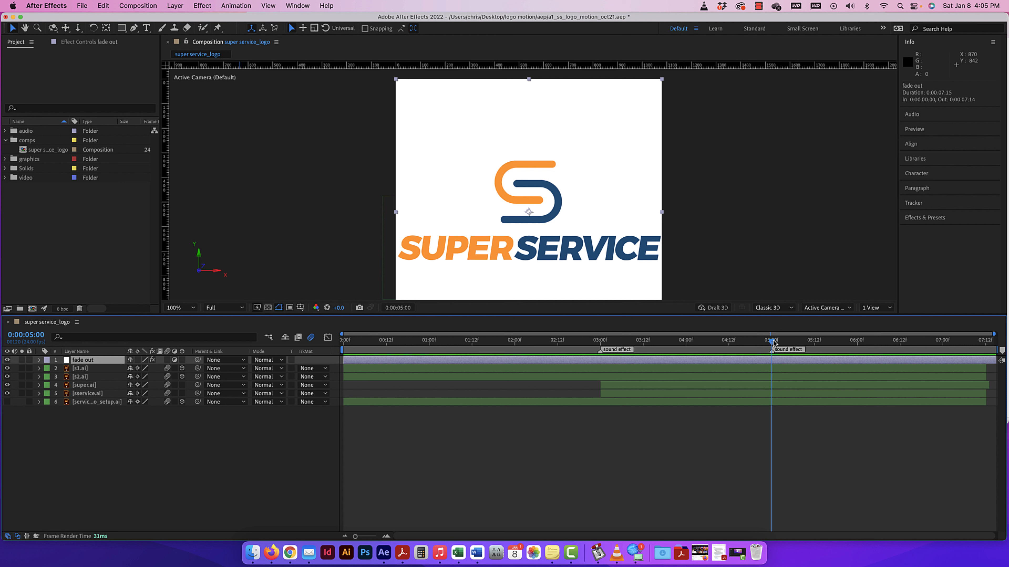
Make the fade out layer 3D like the s1.ai layer, and select the s2.ai and s1.ai layers in turn.
click(182, 370)
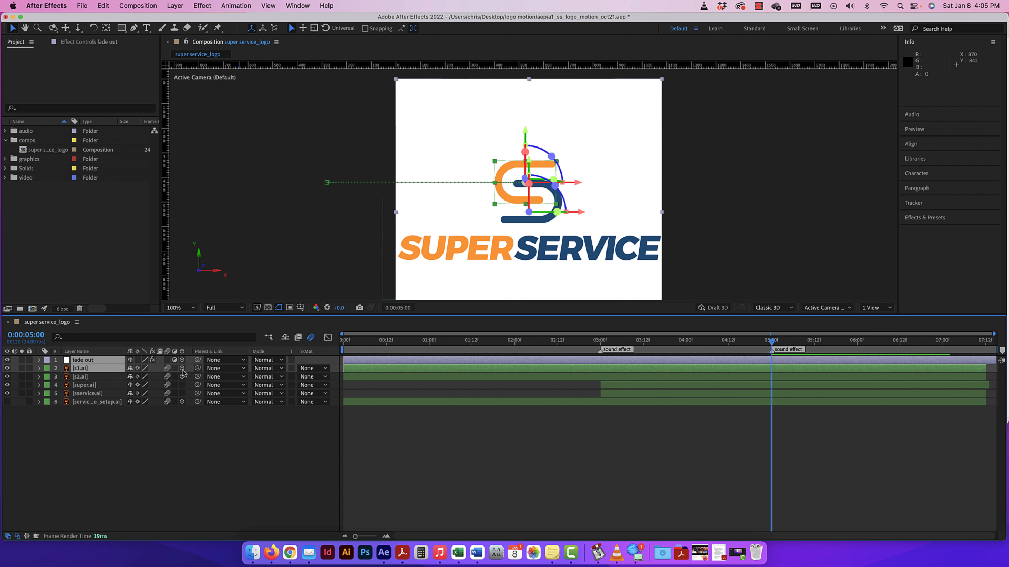
mouse_move(197, 372)
mouse_down()
mouse_move(131, 379)
mouse_move(95, 408)
mouse_move(198, 369)
mouse_up()
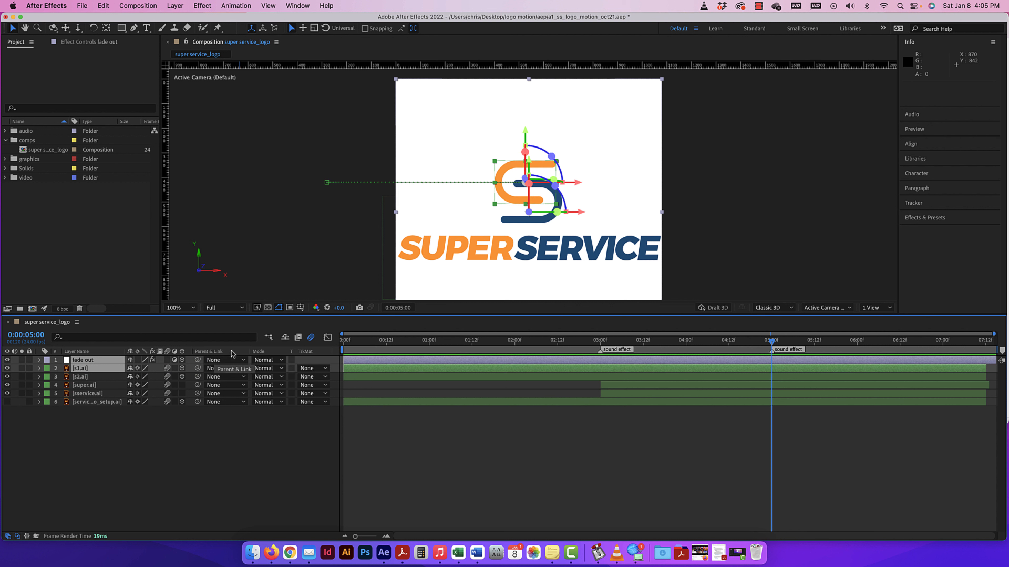
click(85, 375)
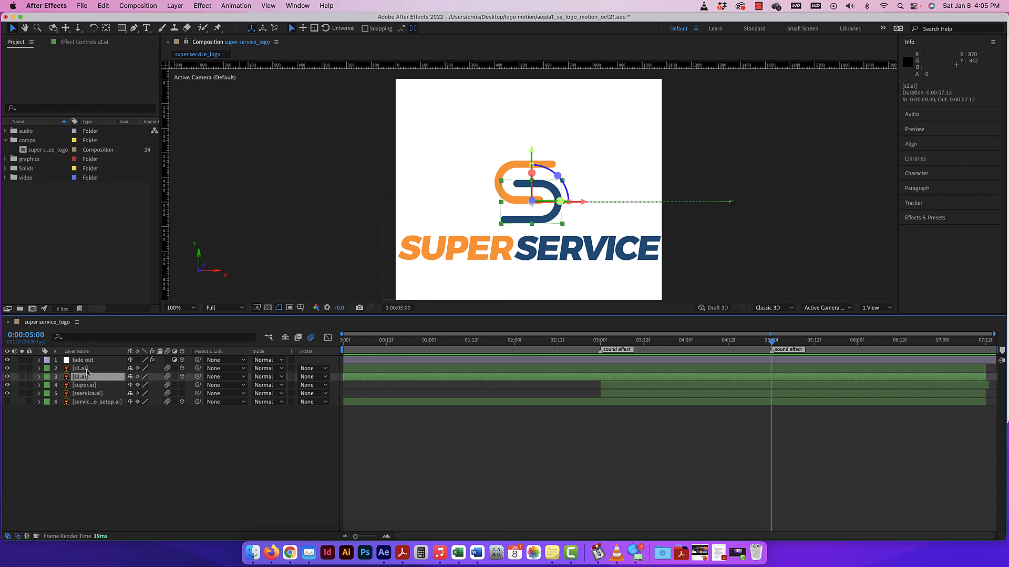
click(81, 368)
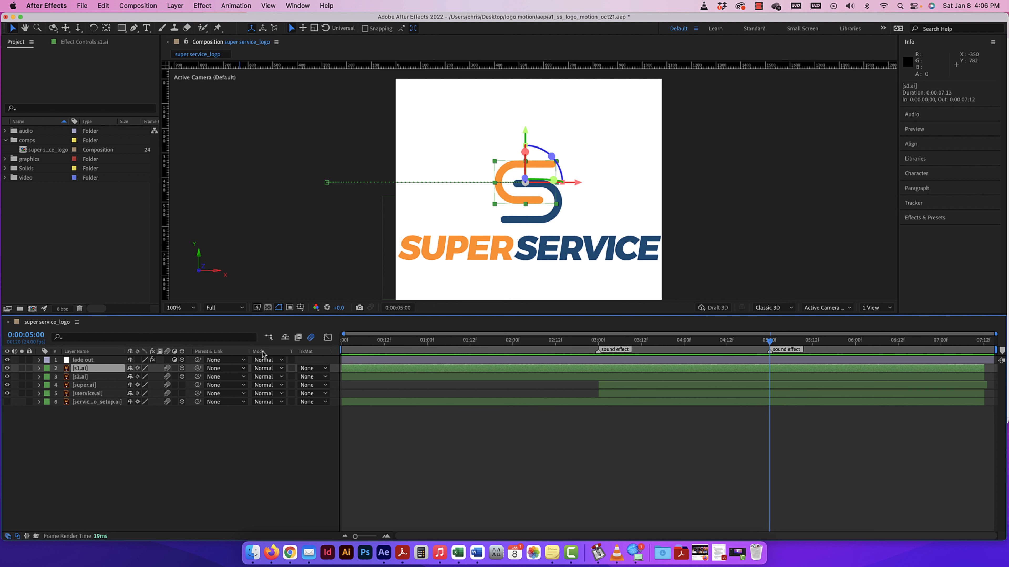
Examine the available blending modes for the s1.ai layer in the timeline without changing its mode.
click(280, 367)
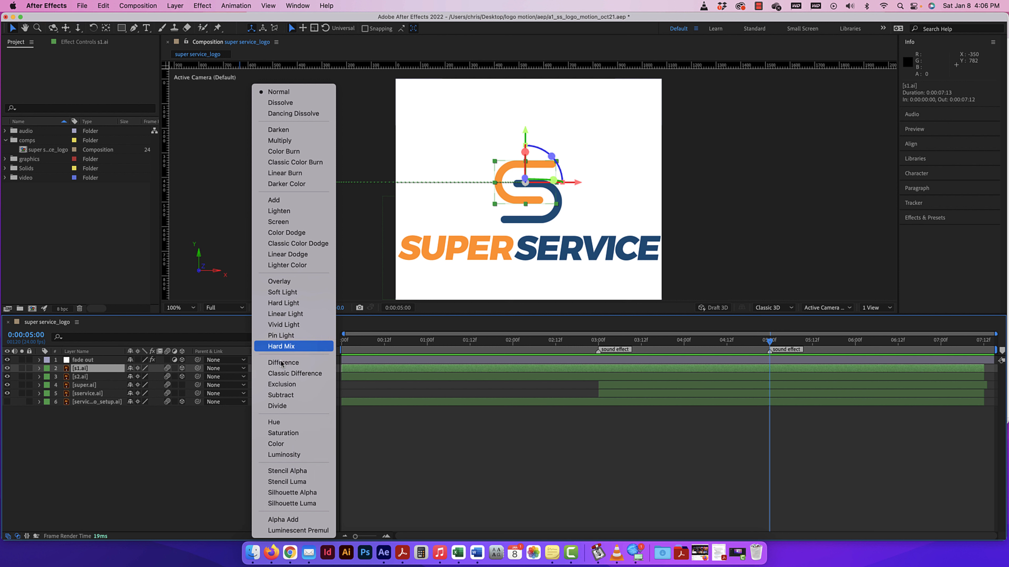
key(Down)
key(Down)
key(Down)
key(Down)
key(Down)
key(Down)
key(Down)
key(Down)
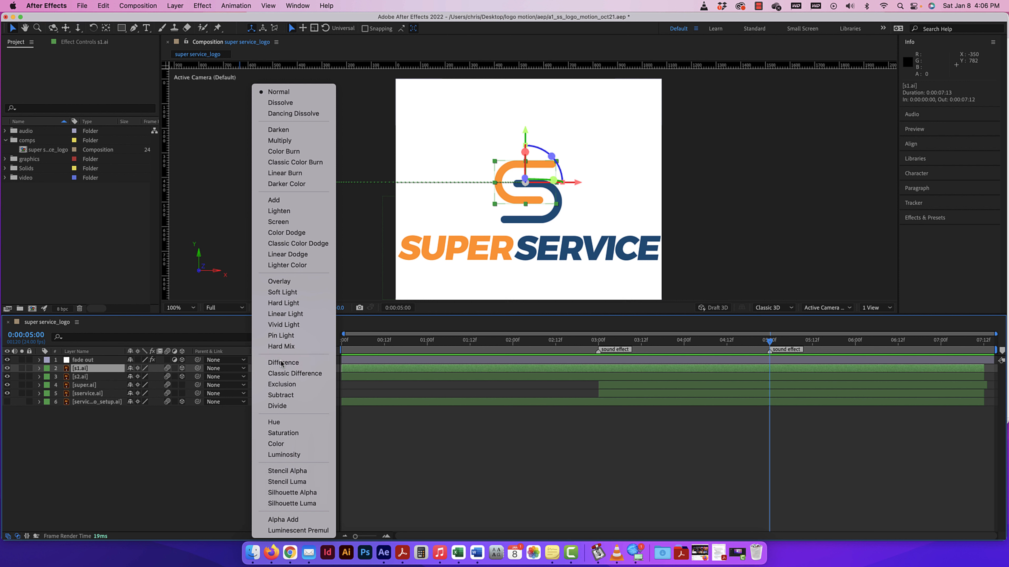
click(203, 465)
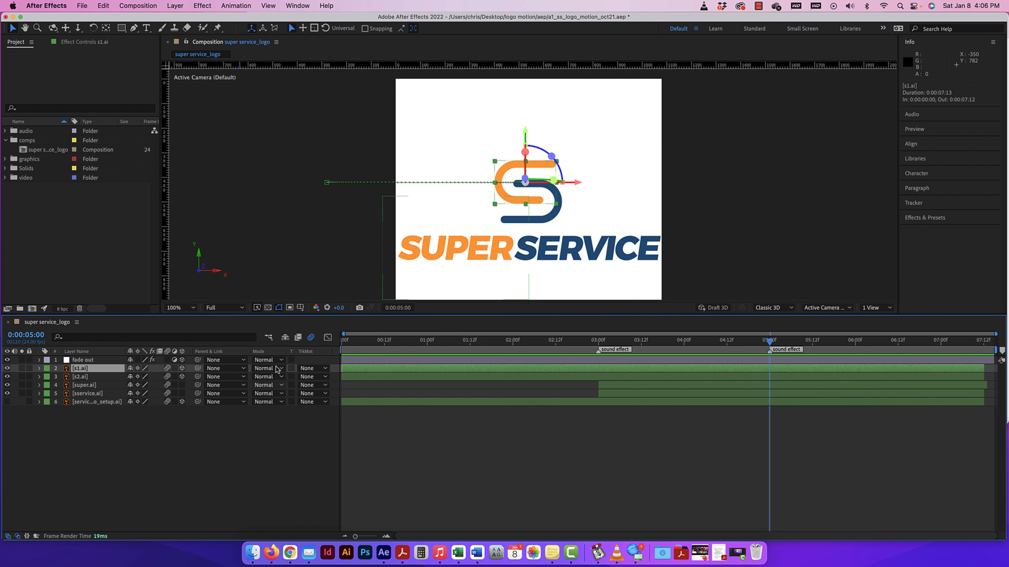
click(243, 437)
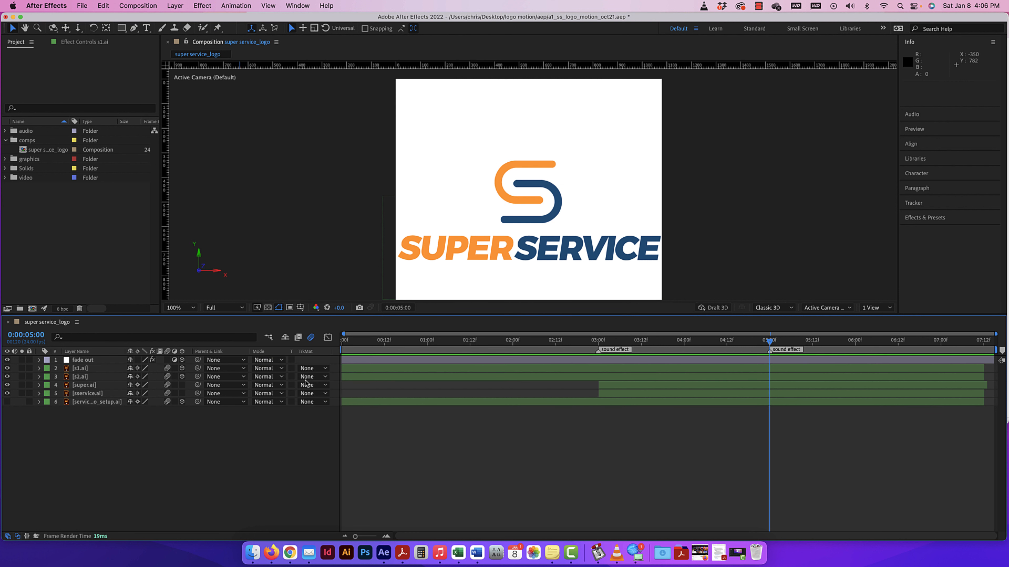
click(278, 369)
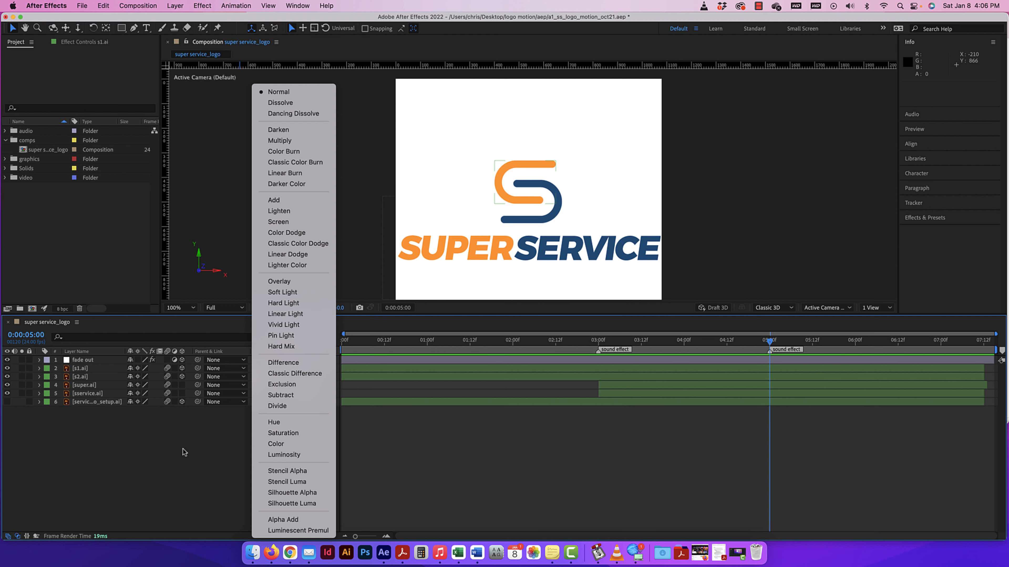
click(200, 444)
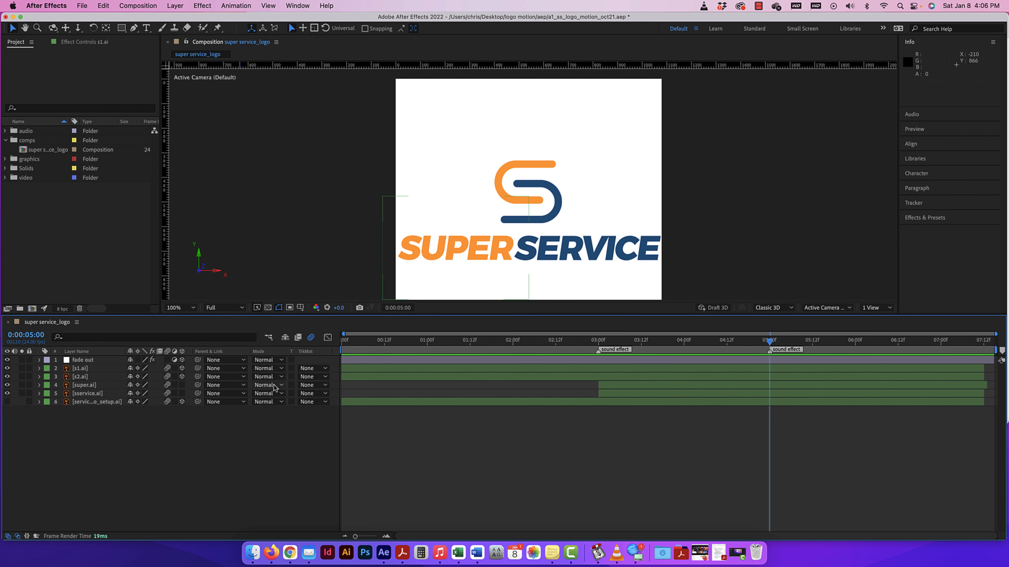
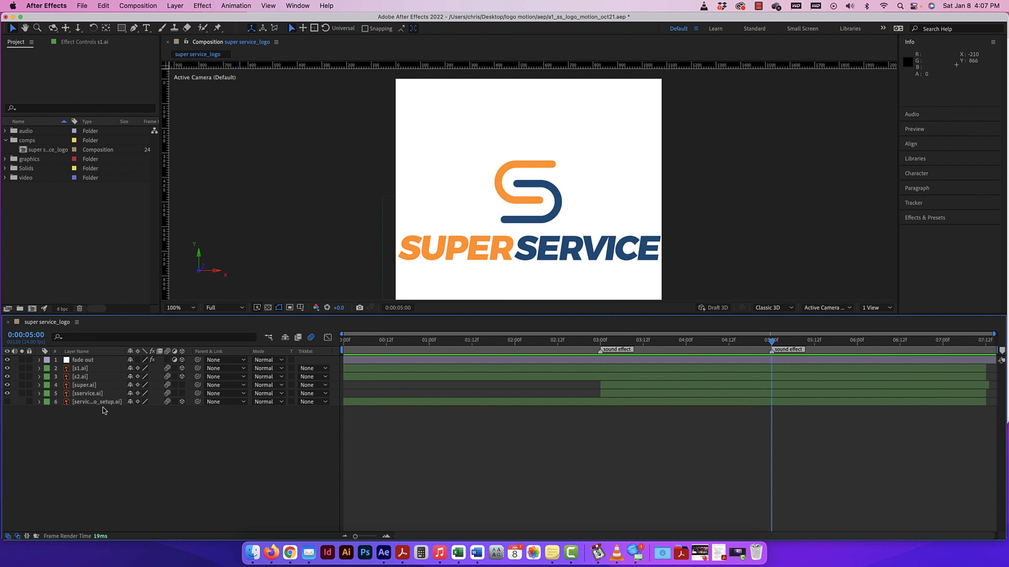
Select all layers in the timeline, try marquee-selecting groups of them, and clear the selection.
key(super+a)
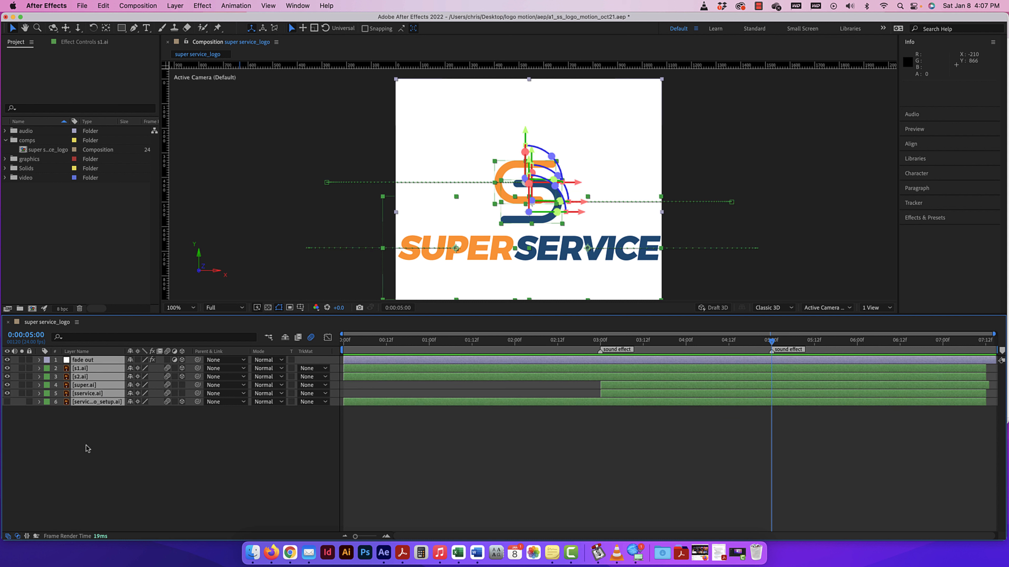
click(87, 449)
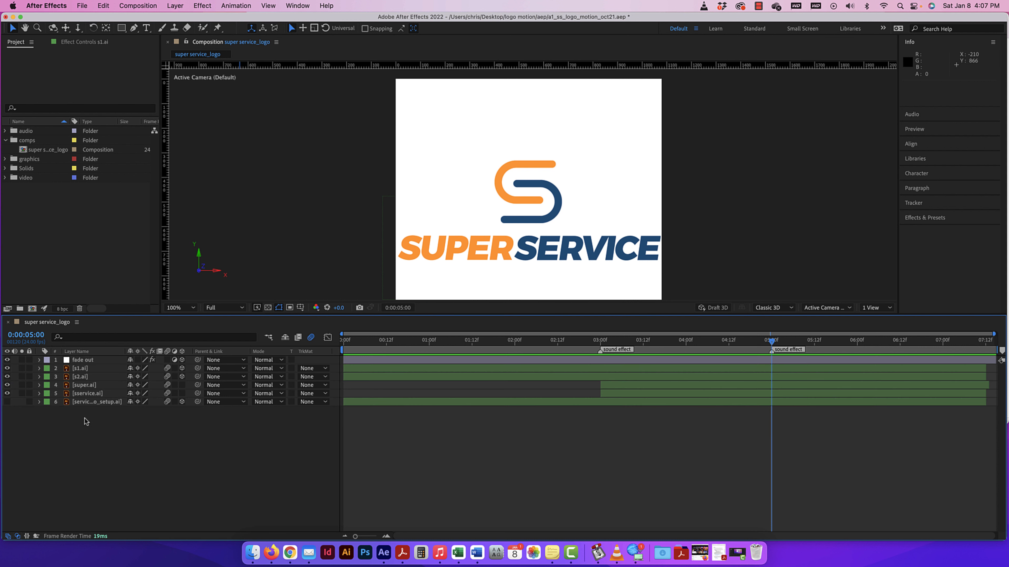
drag(87, 421, 87, 361)
drag(90, 436, 105, 364)
click(110, 420)
drag(107, 420, 105, 385)
click(99, 445)
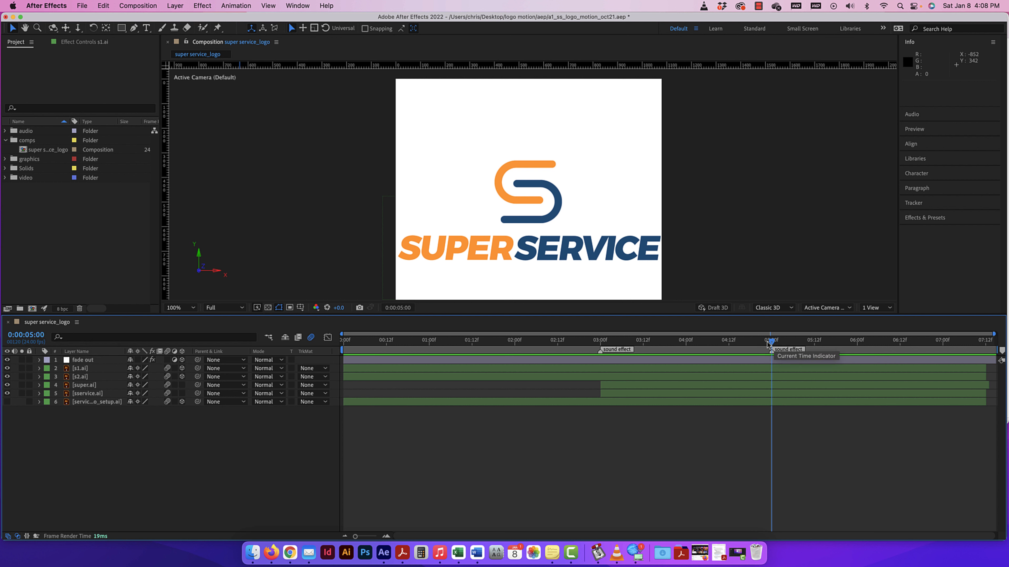
Move the current time to 0:00:02:12, switching the time display to frame numbers and back to timecode.
drag(771, 342, 553, 342)
click(30, 338)
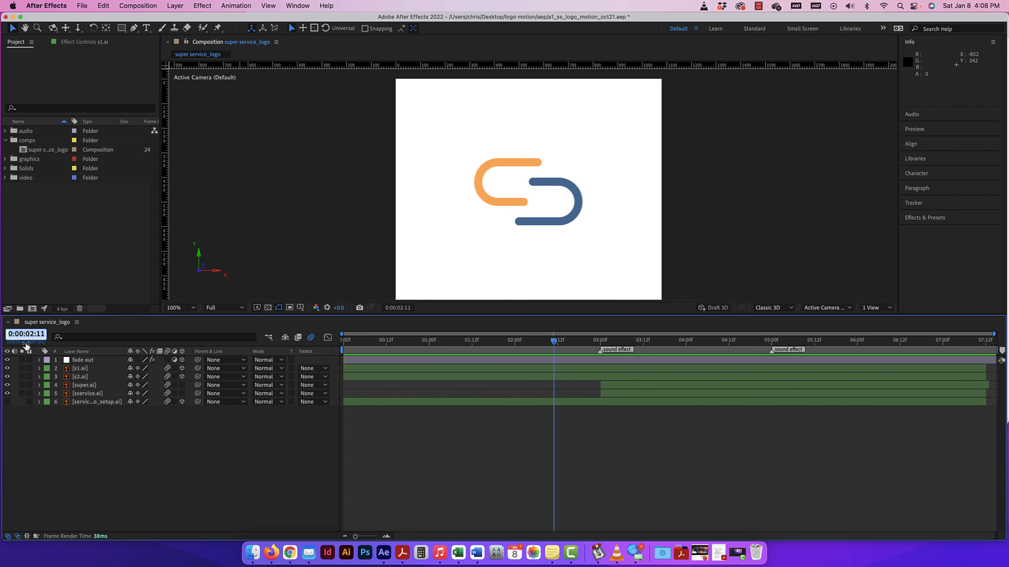
super+click(26, 344)
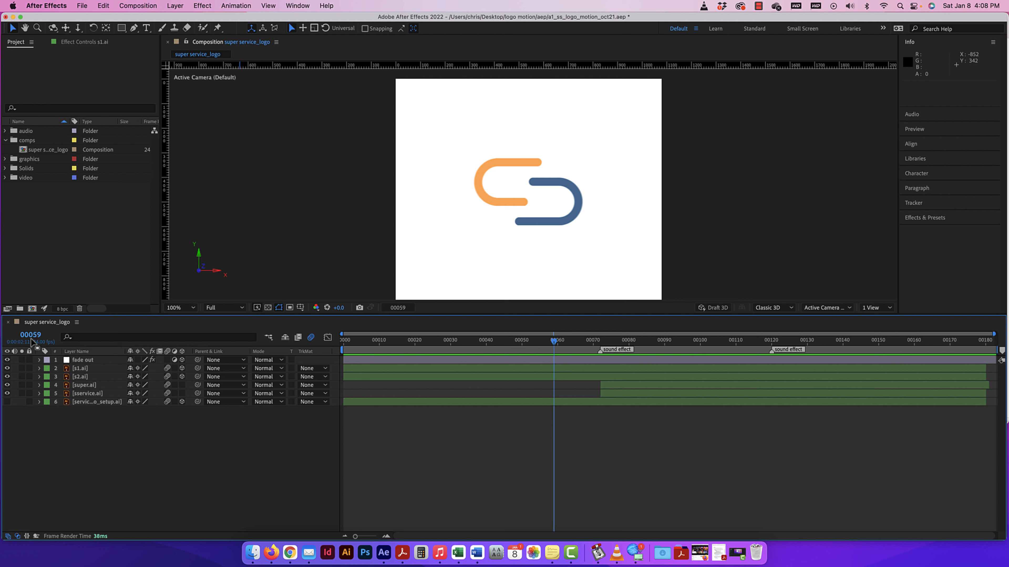
click(557, 342)
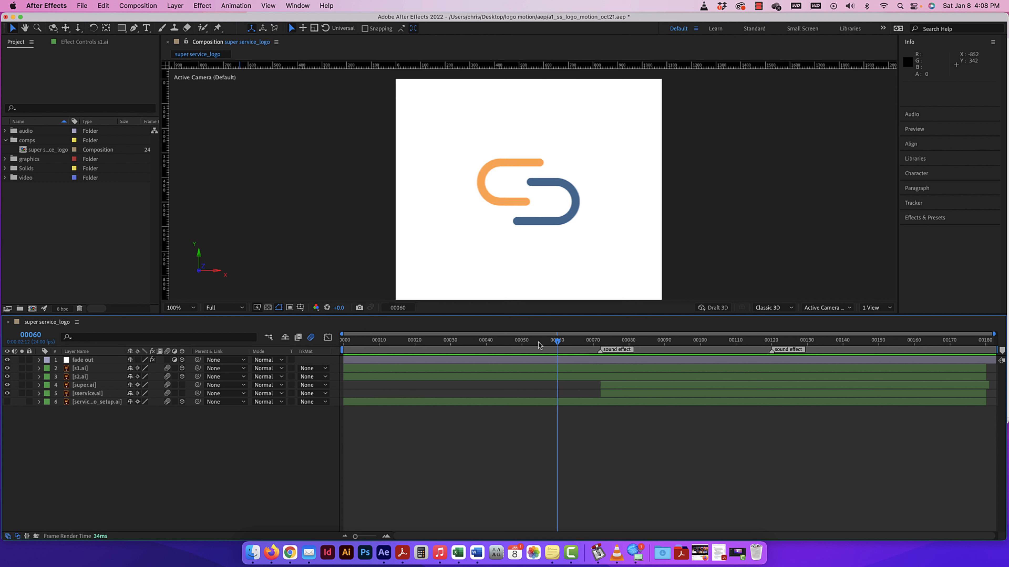
super+click(33, 338)
click(76, 340)
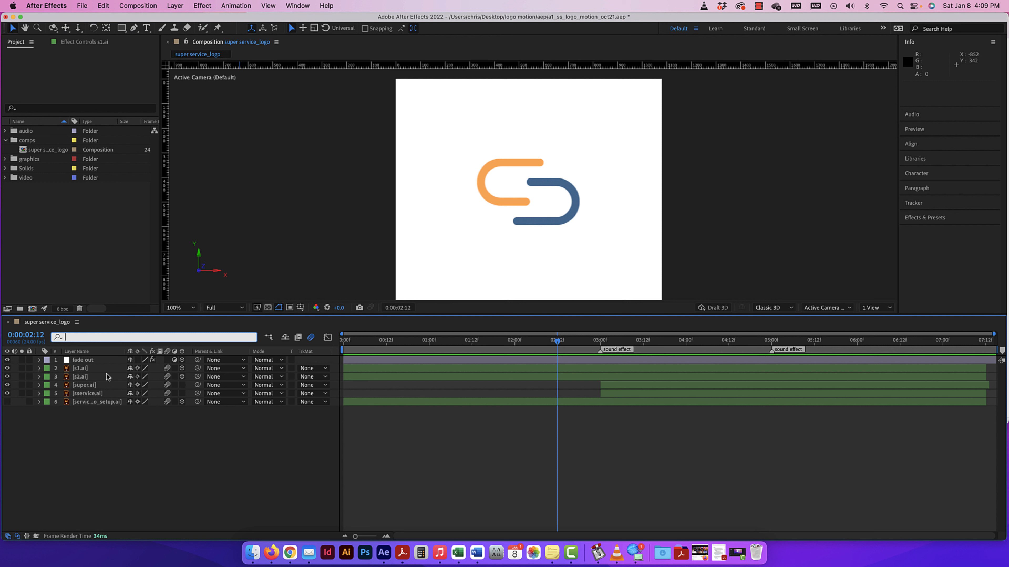
click(179, 448)
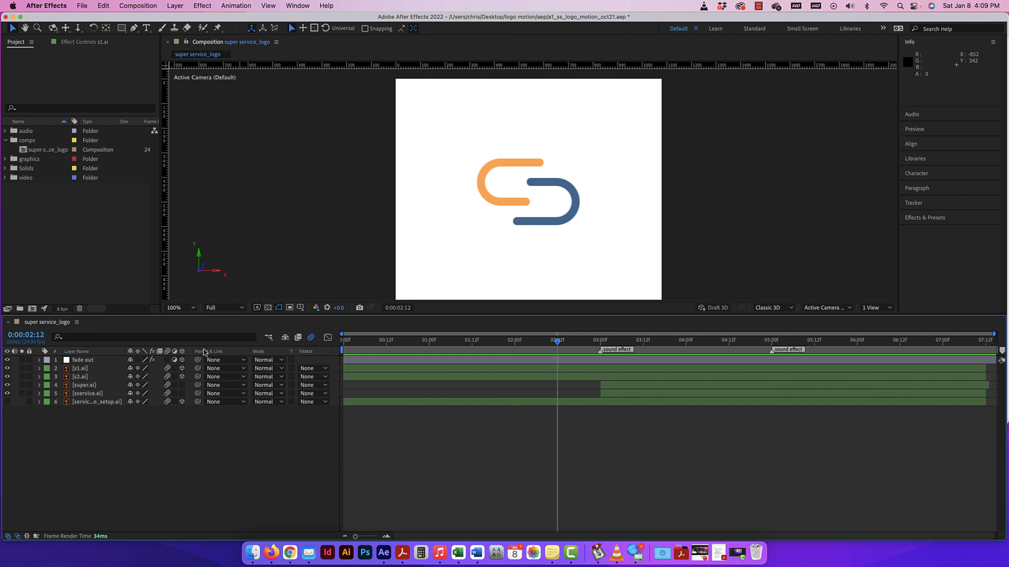
Review which timeline columns can be shown or hidden without changing any of them.
right_click(228, 353)
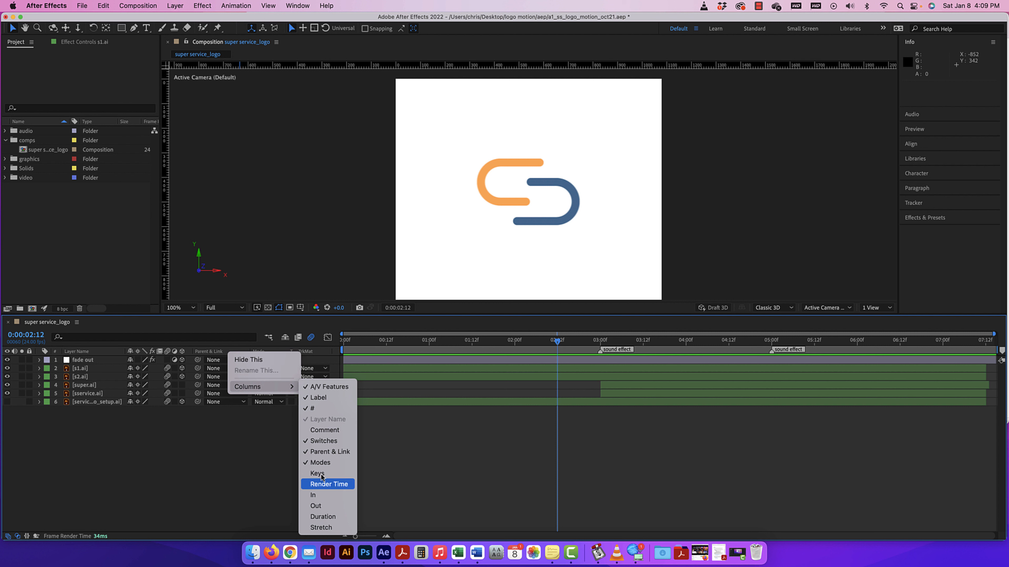
click(218, 421)
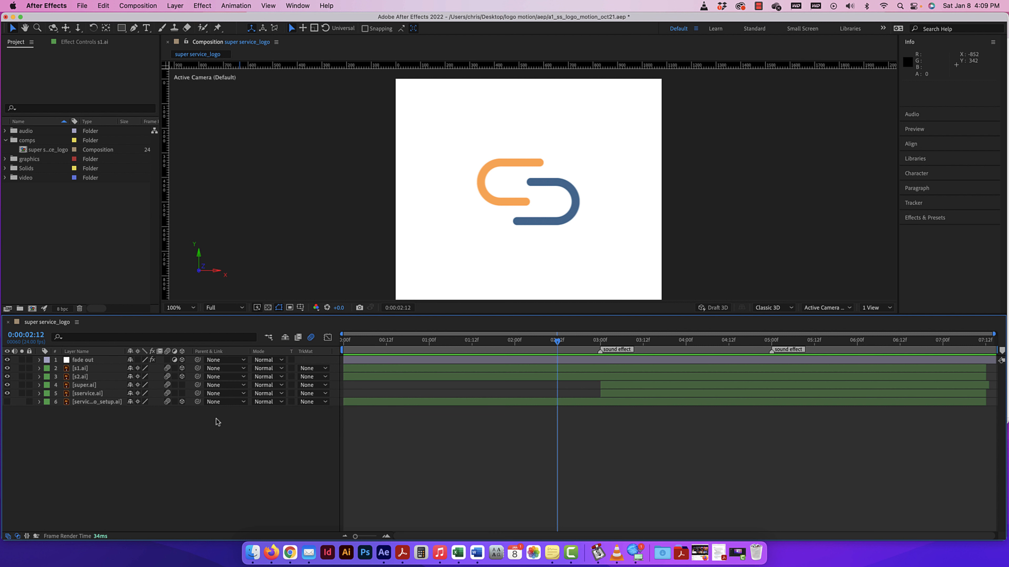
click(76, 322)
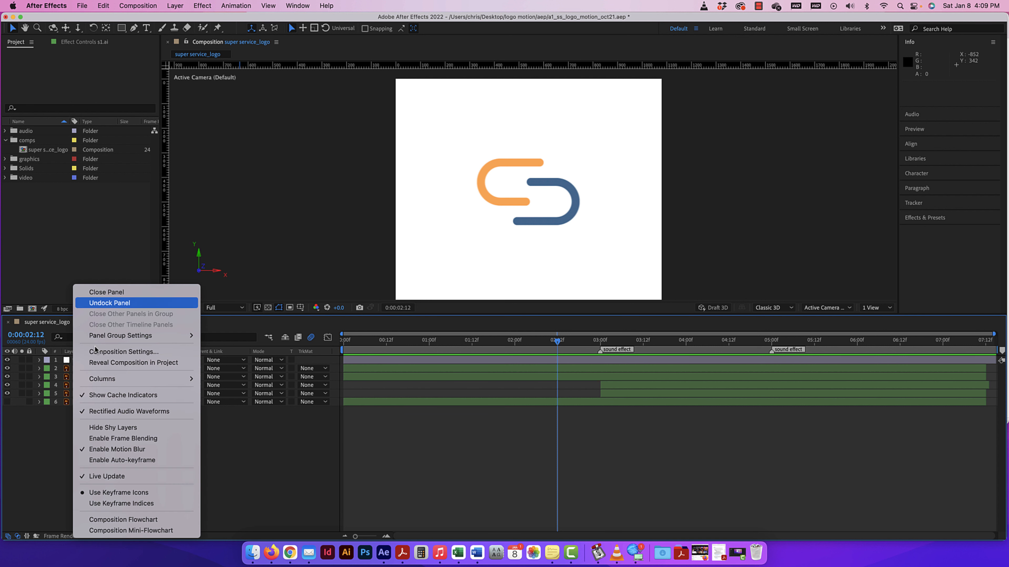
mouse_move(123, 381)
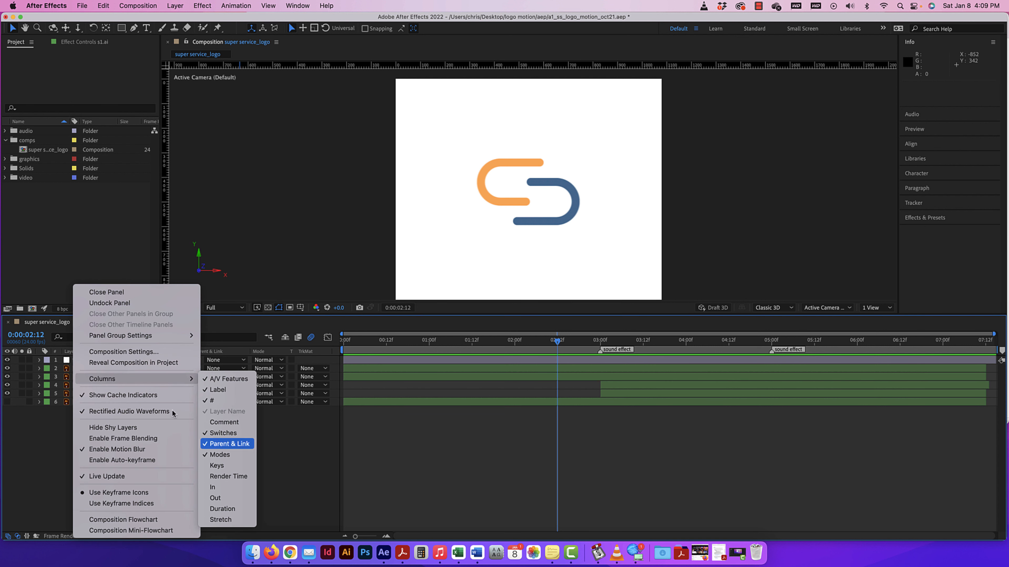
click(290, 487)
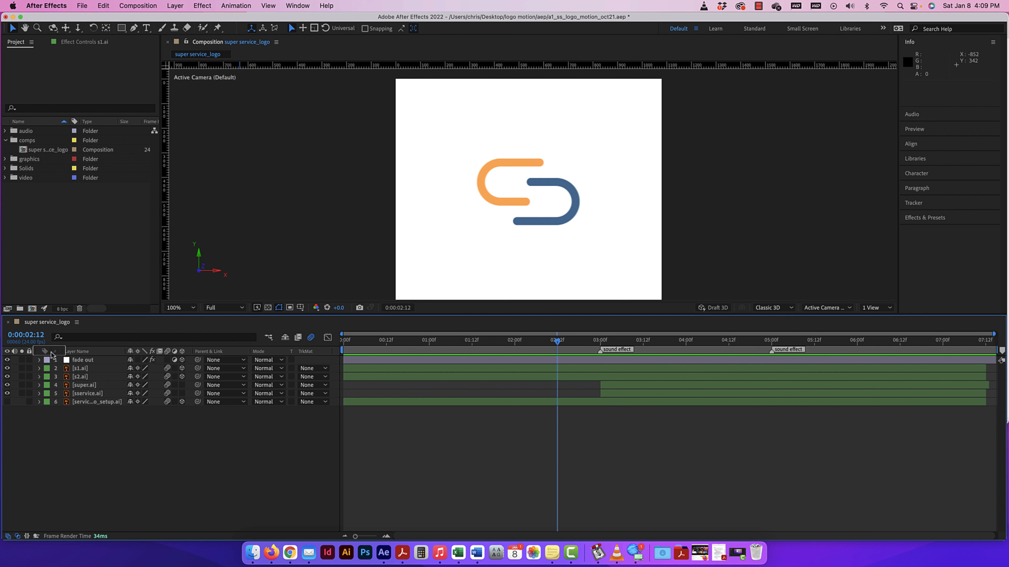
Move the A/V Features column behind the layer names and return it to the front of the timeline columns.
drag(51, 354, 157, 353)
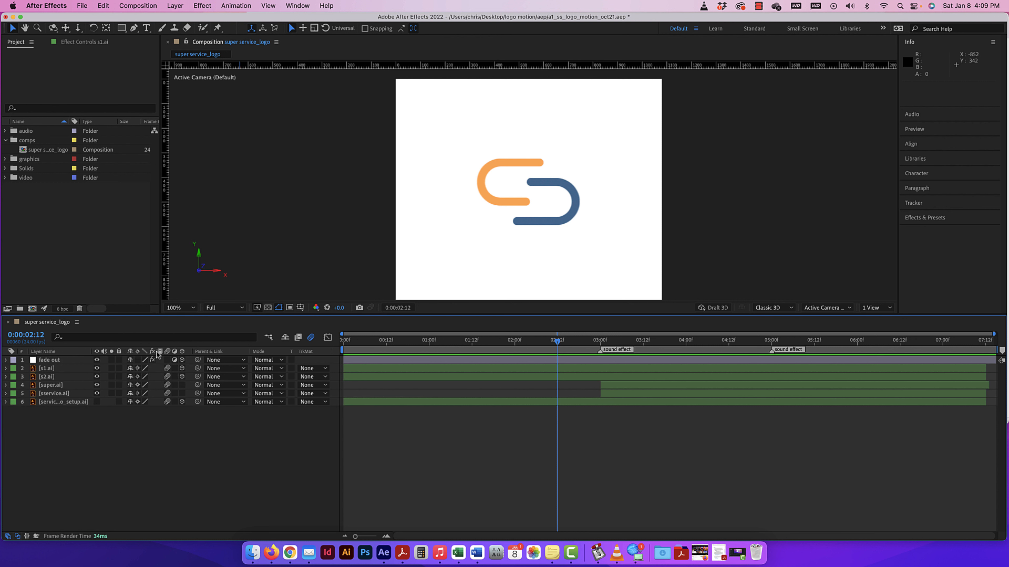
mouse_move(16, 353)
mouse_down()
mouse_move(28, 353)
mouse_move(13, 355)
mouse_up()
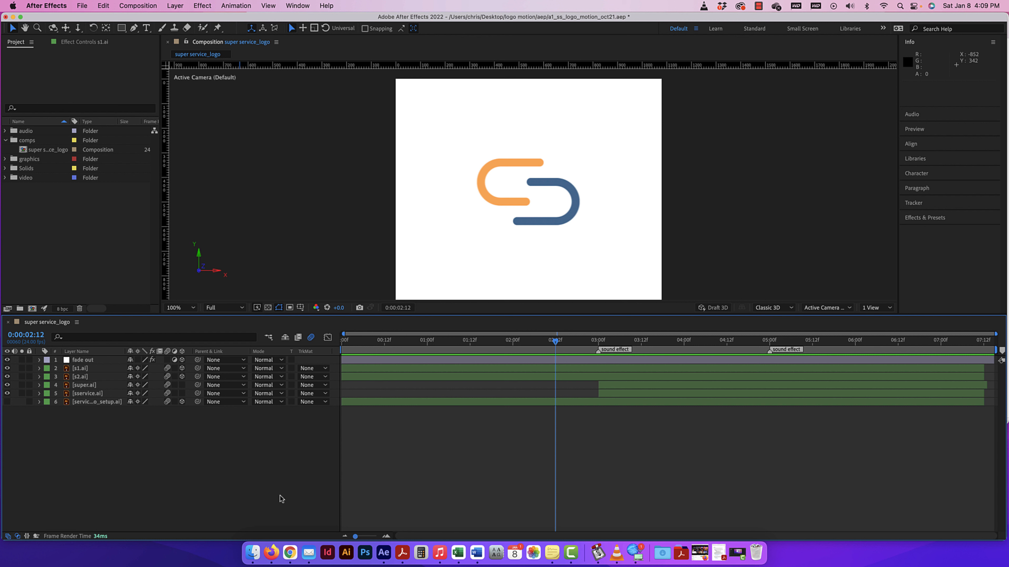
drag(356, 538, 372, 538)
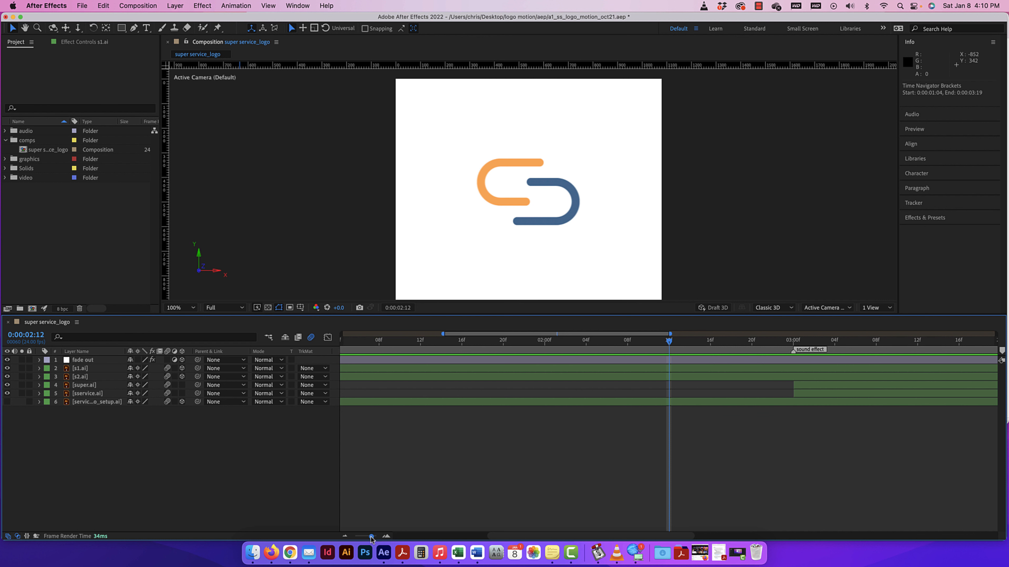
drag(371, 538, 355, 537)
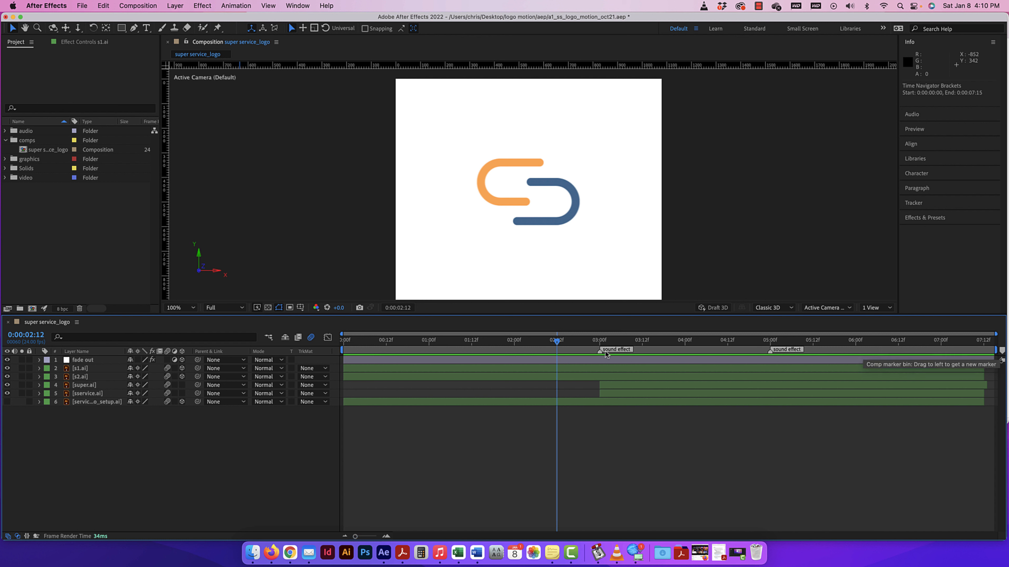
Select the service_logo_setup.ai layer in the timeline.
click(810, 360)
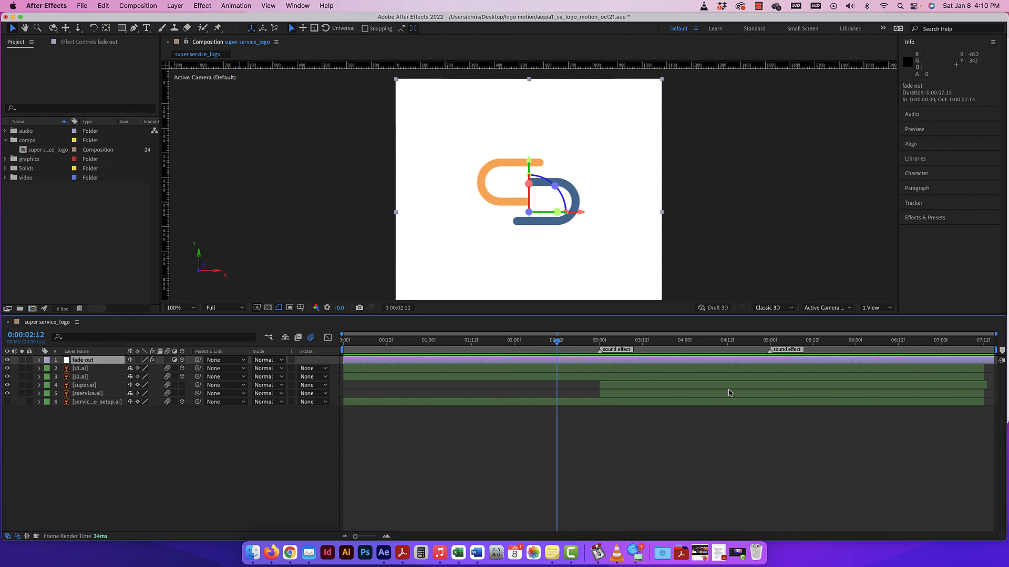
click(681, 407)
click(681, 403)
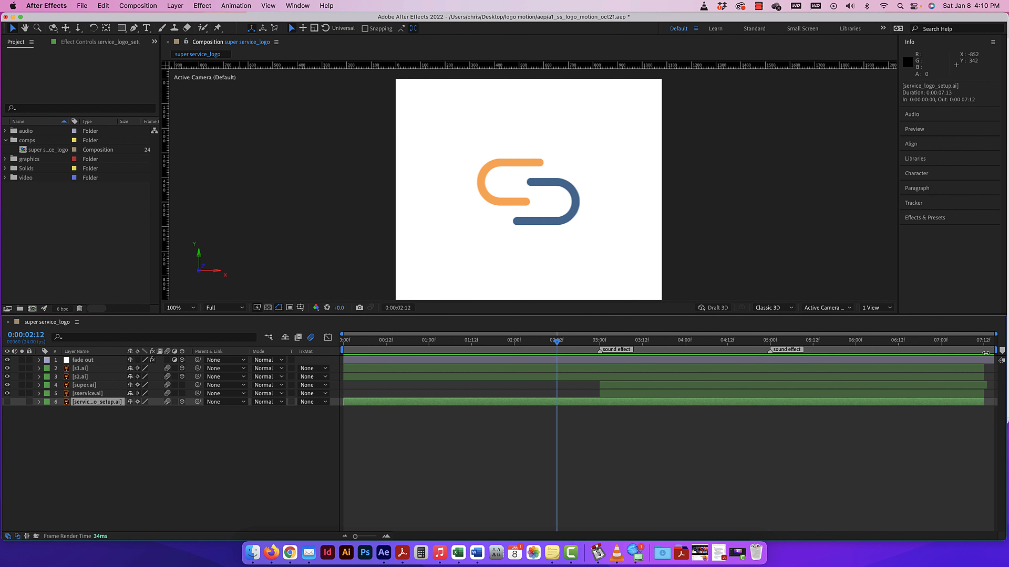
Place a composition marker at 0:00:06:12, view its settings, and delete only that marker.
drag(1002, 352, 945, 349)
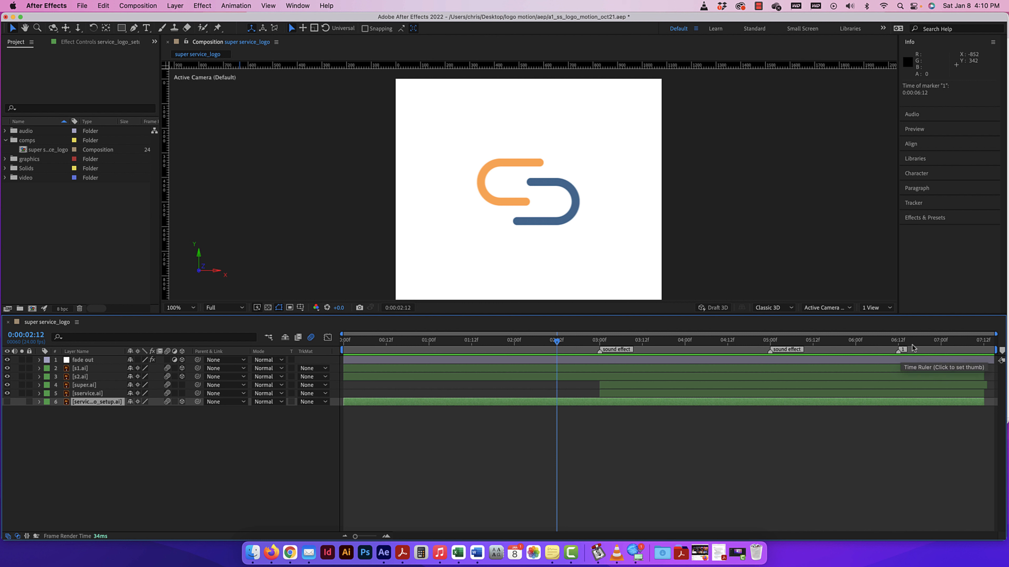
double_click(902, 349)
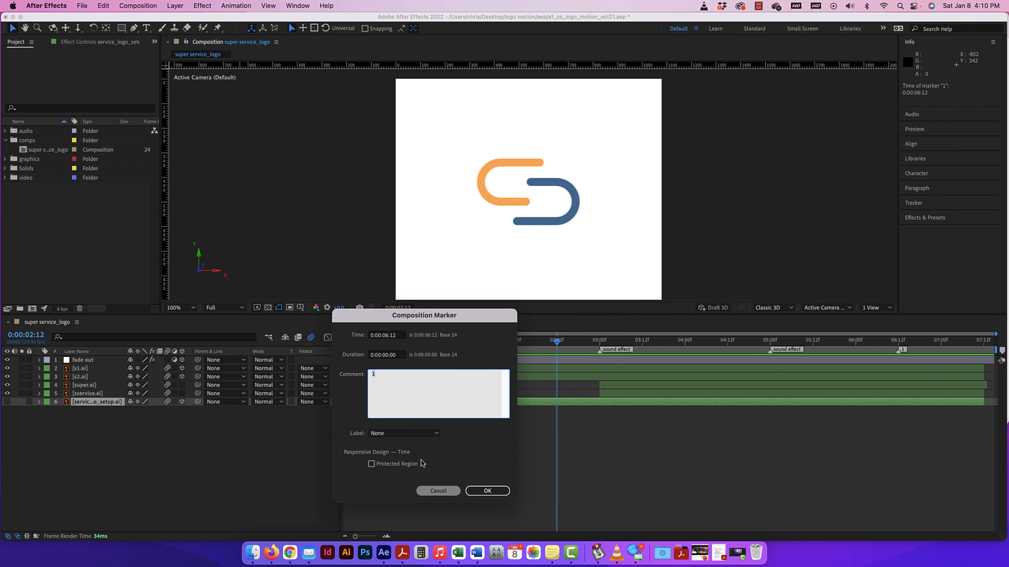
click(439, 491)
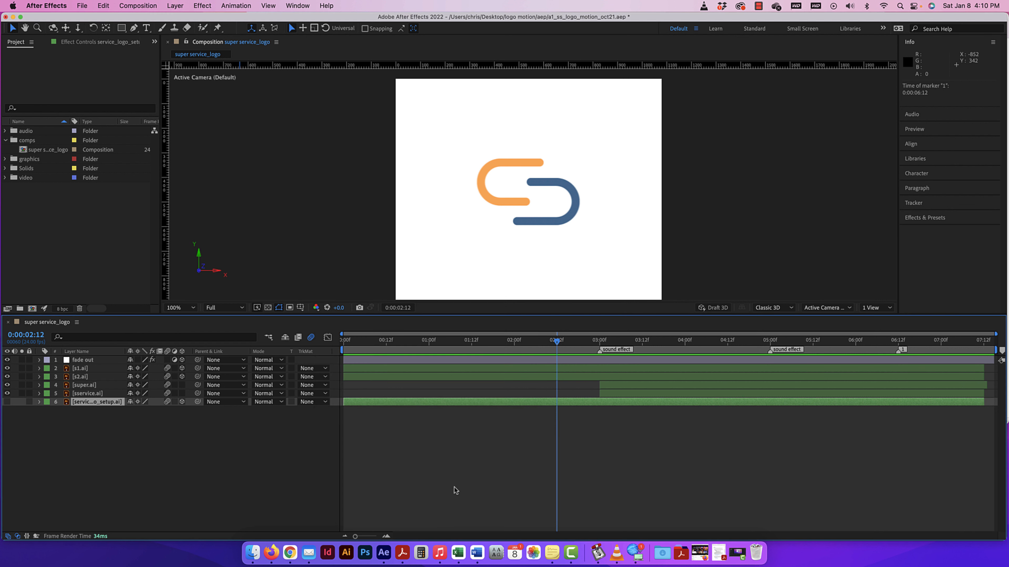
right_click(899, 354)
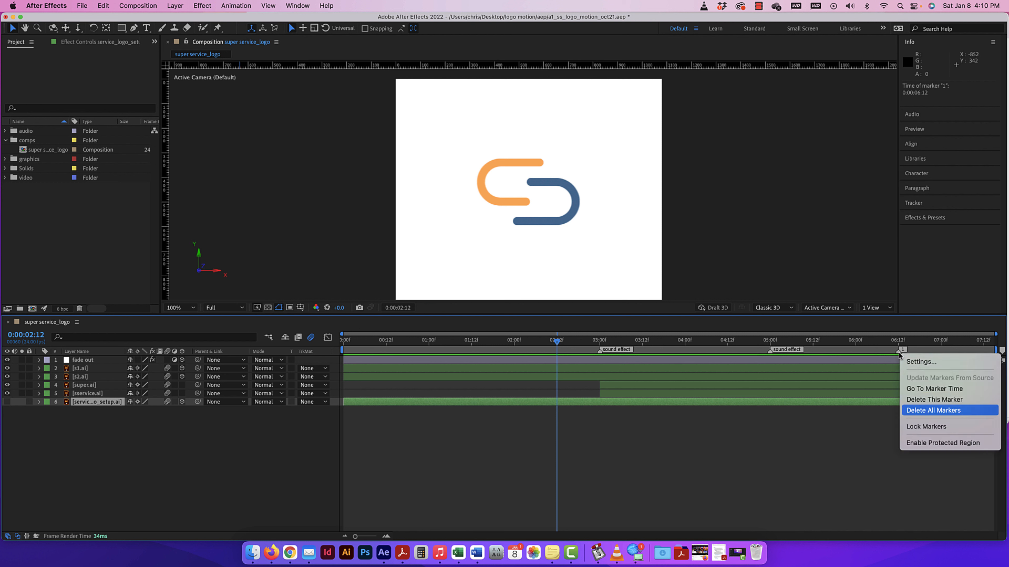
click(929, 400)
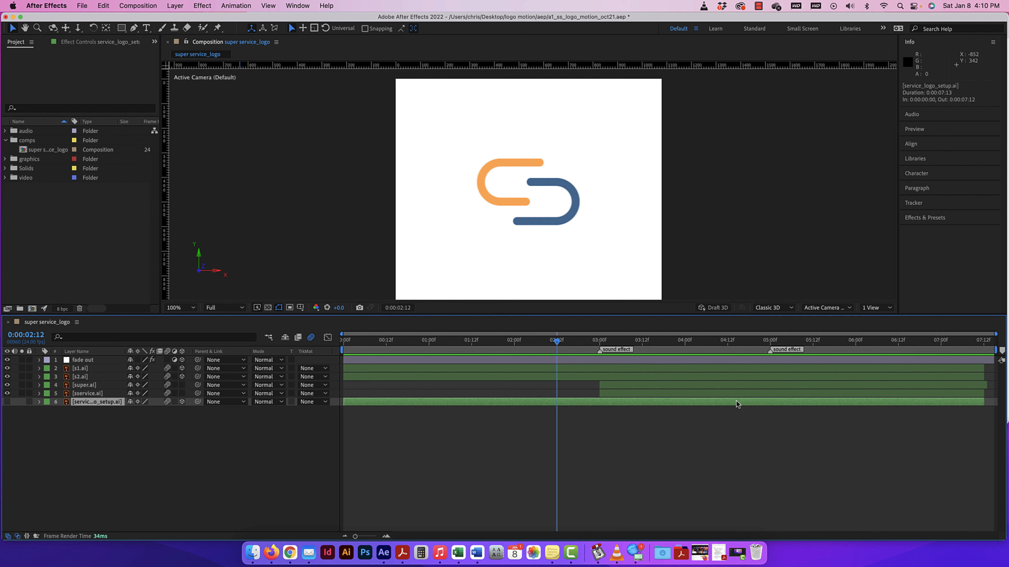
Add a layer marker to the service_logo_setup.ai layer at 0:00:02:12 and delete only that marker.
click(170, 6)
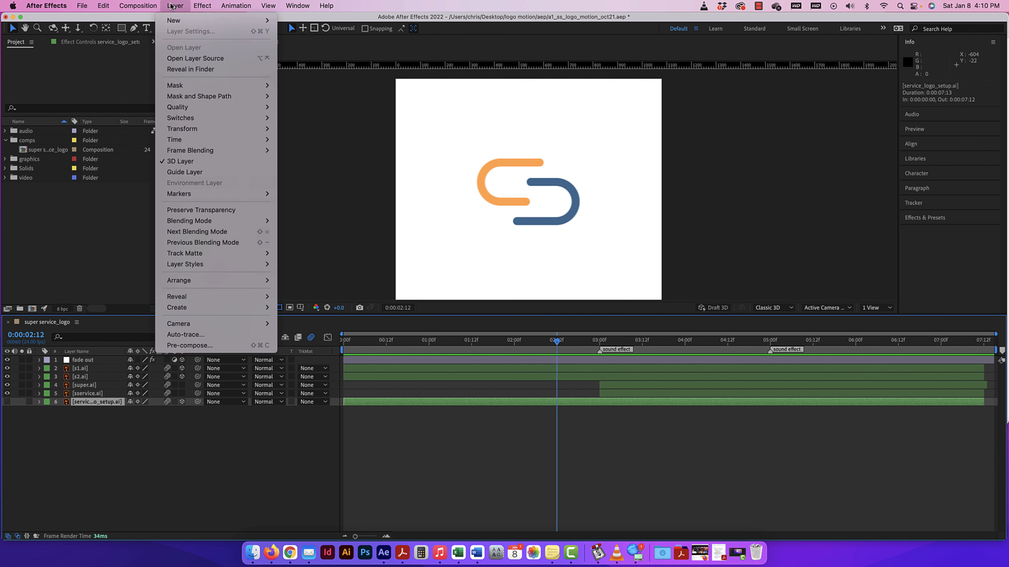
mouse_move(214, 193)
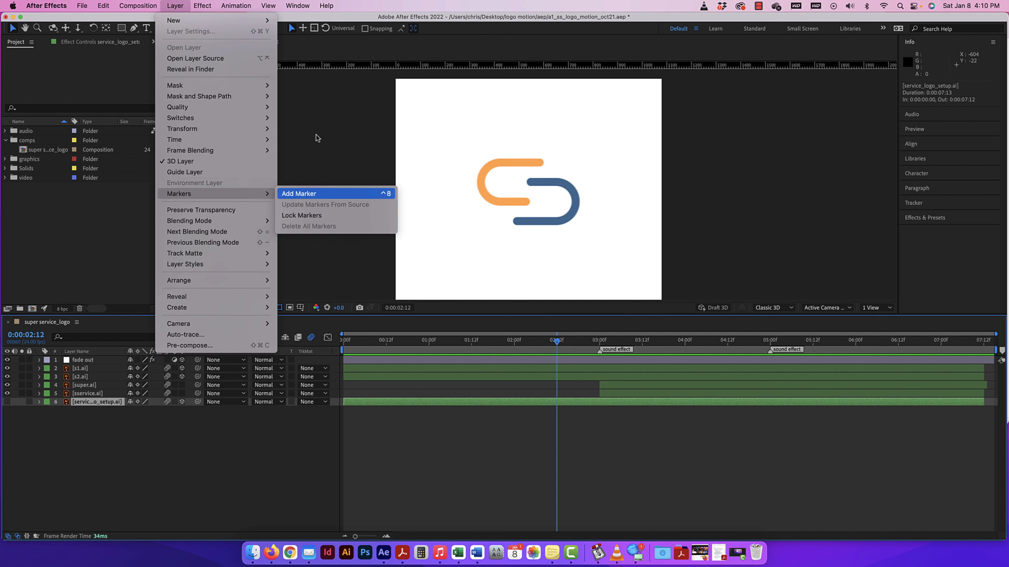
click(384, 194)
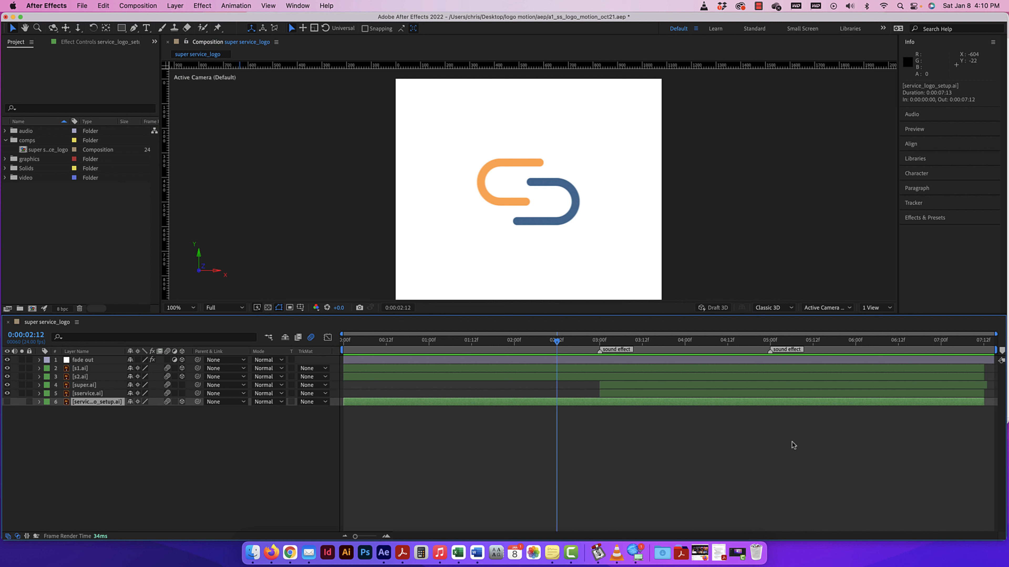
right_click(556, 404)
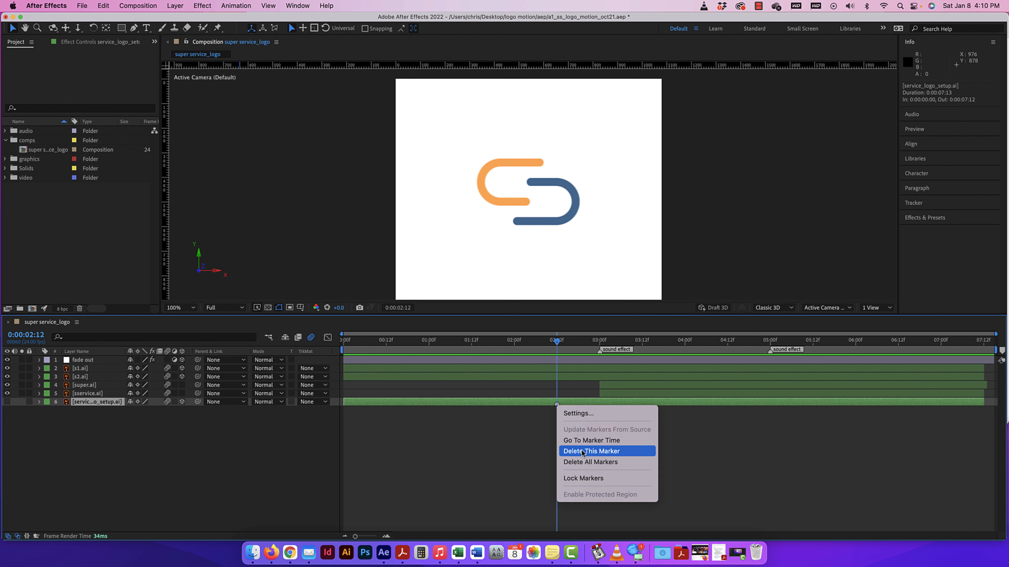
click(592, 451)
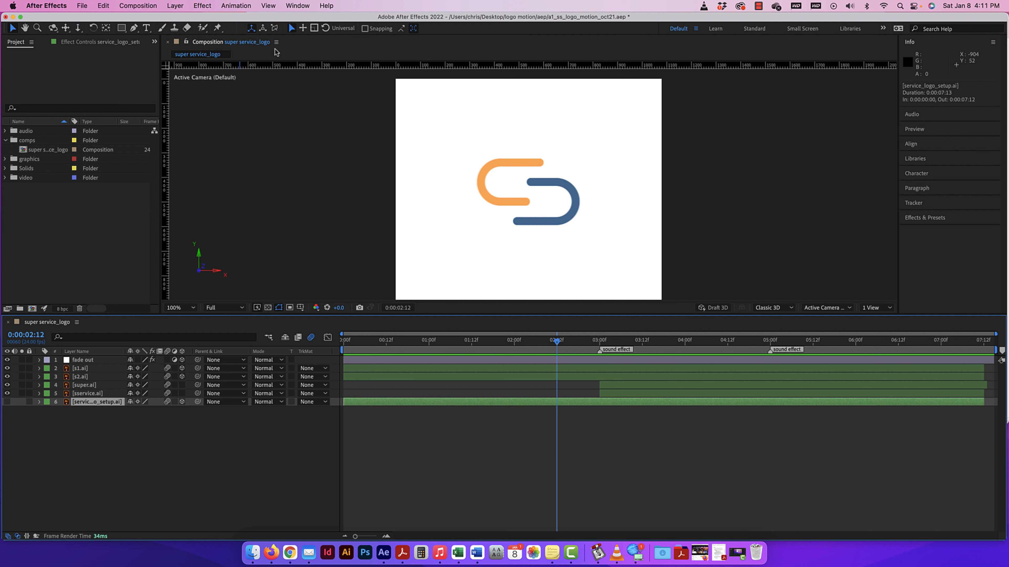
Collapse the comps folder, check the Solids folder's contents, and expand the ai folder inside graphics.
click(6, 141)
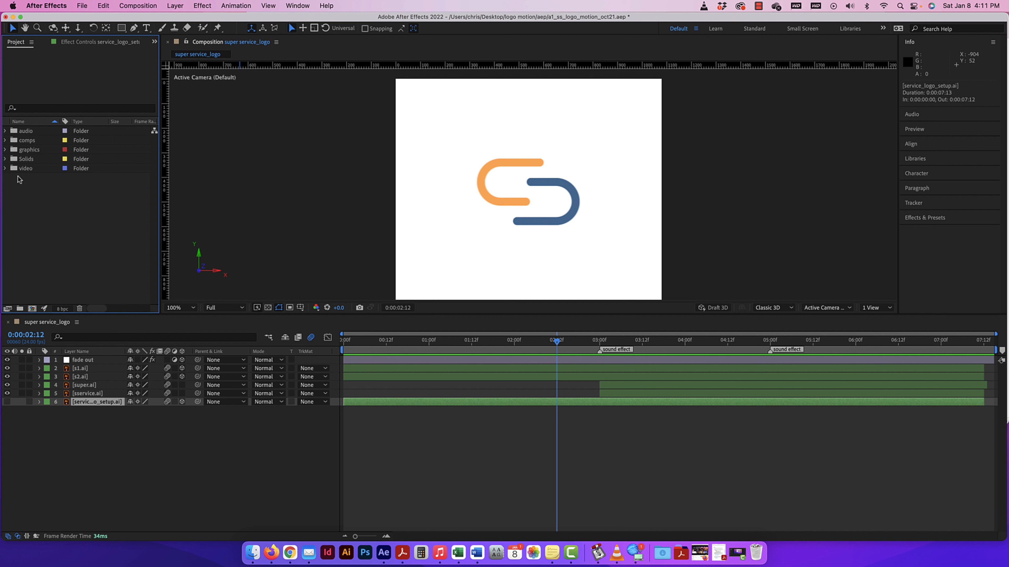
click(5, 159)
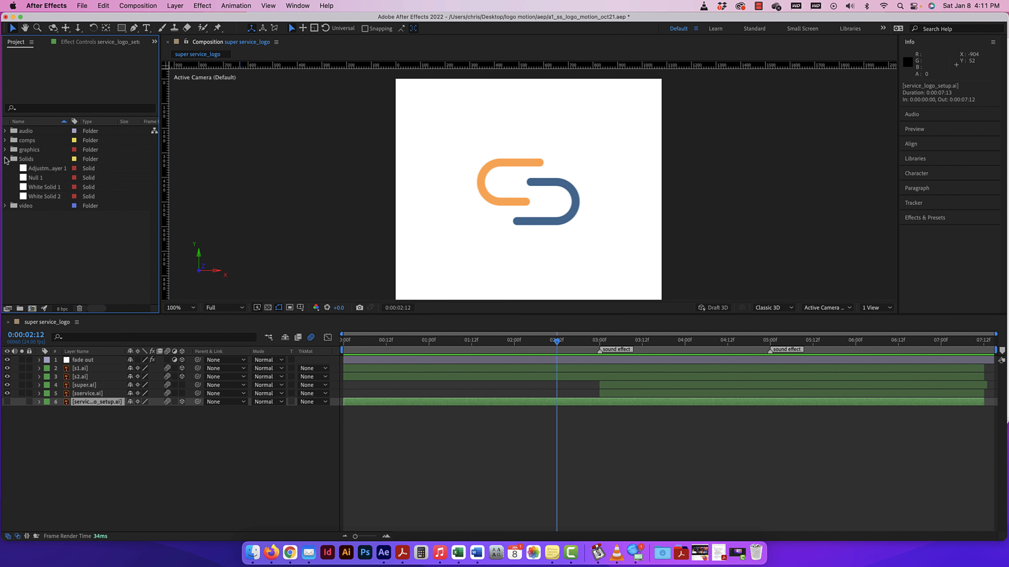
click(6, 159)
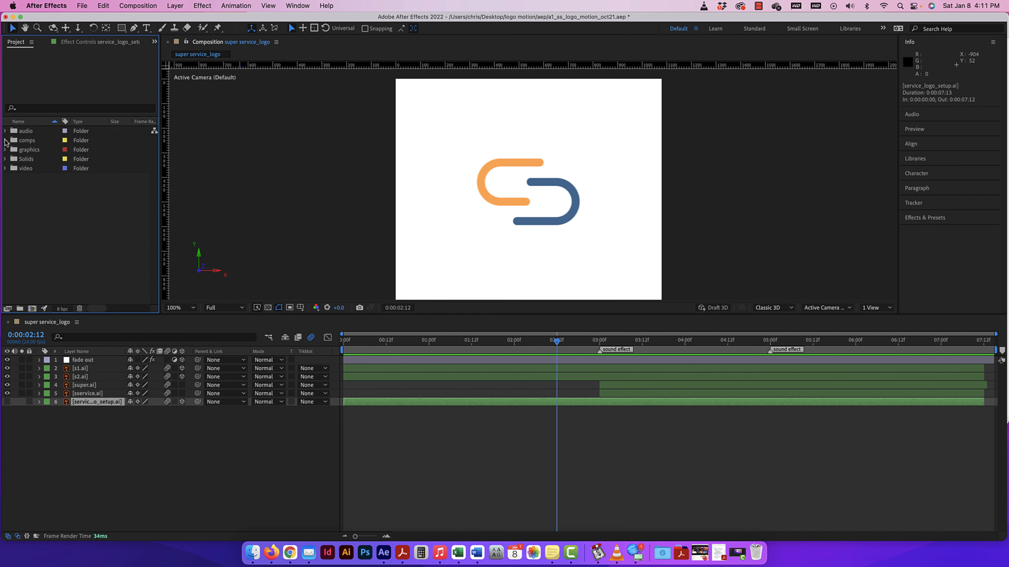
click(5, 149)
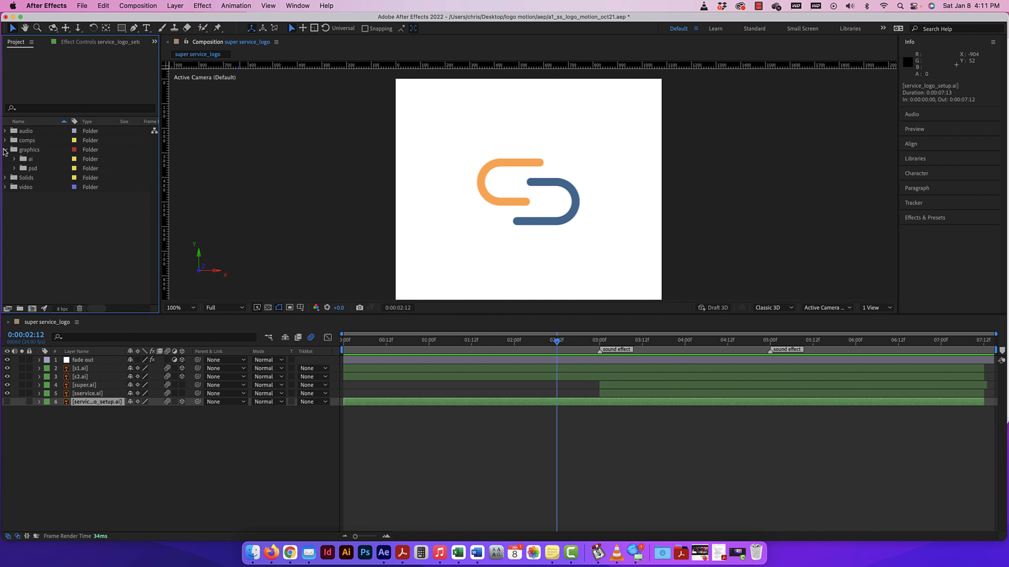
click(14, 160)
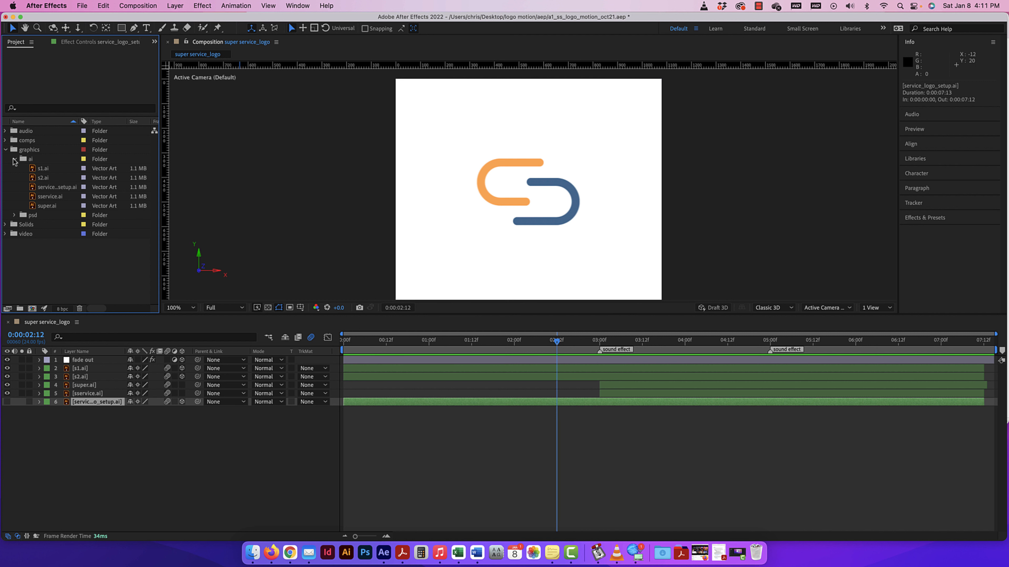
View s1.ai as footage, compare it with the super service_logo composition, and close the footage view.
double_click(42, 169)
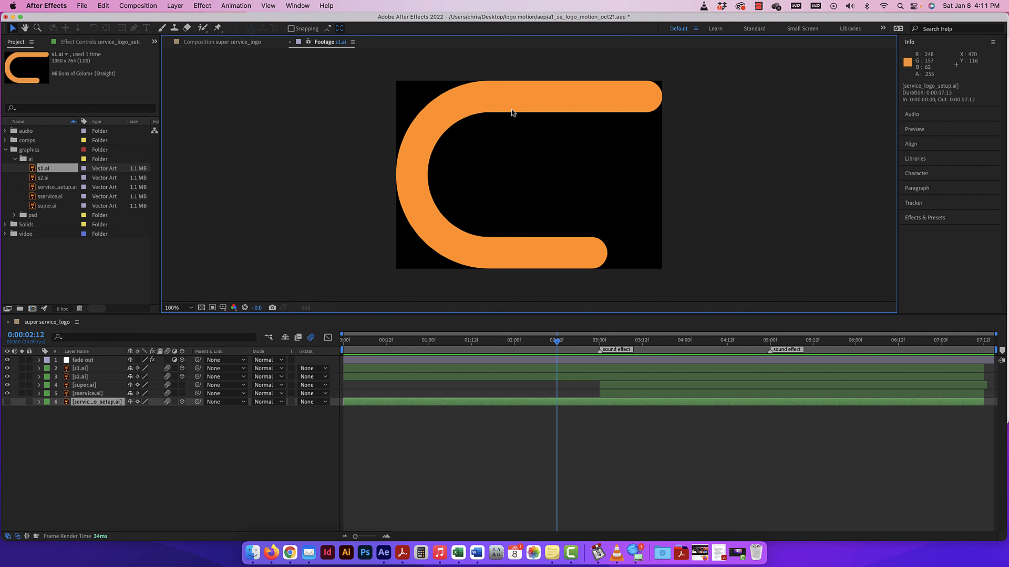
key(period)
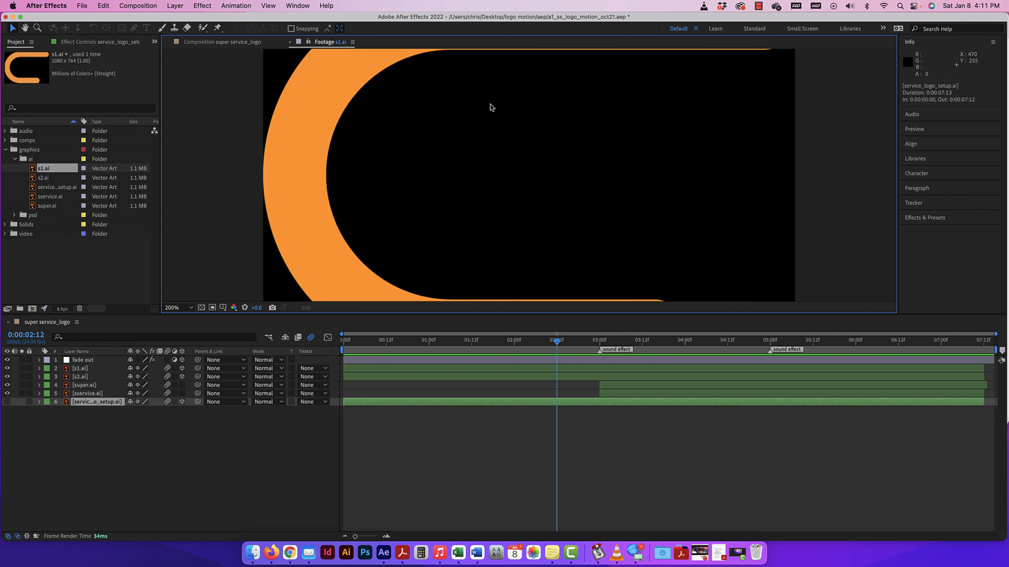
key(super+minus)
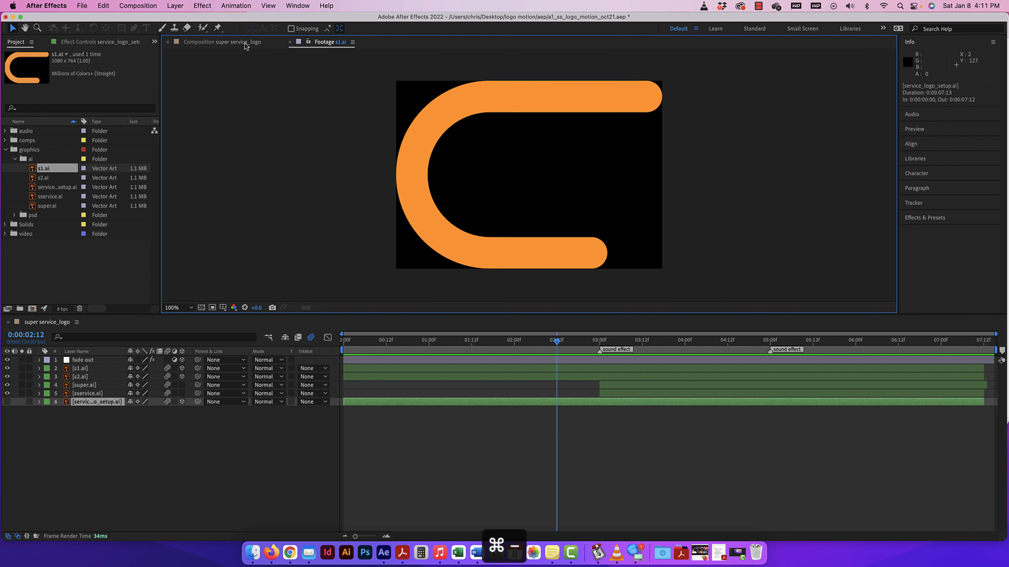
click(245, 42)
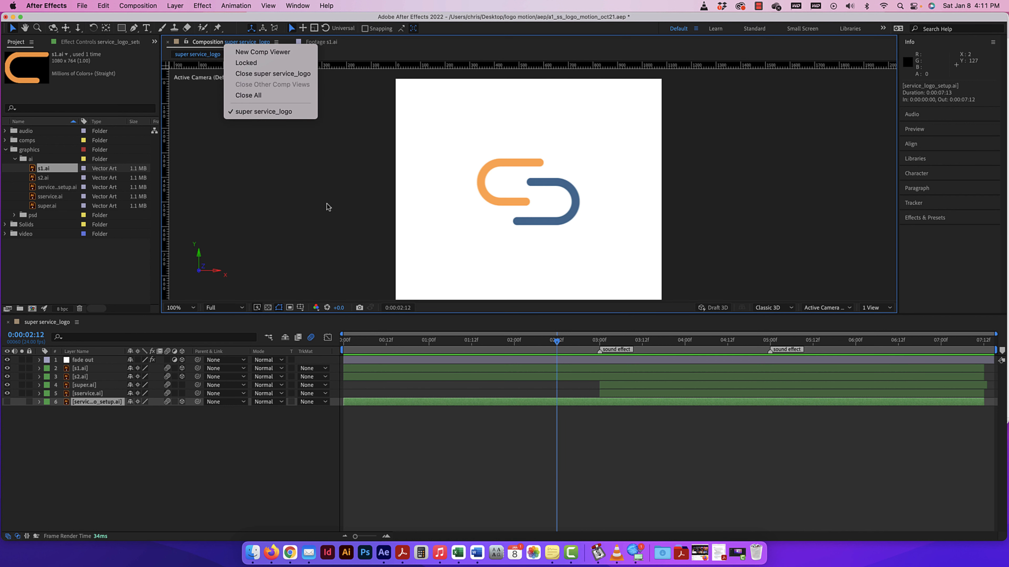
click(326, 195)
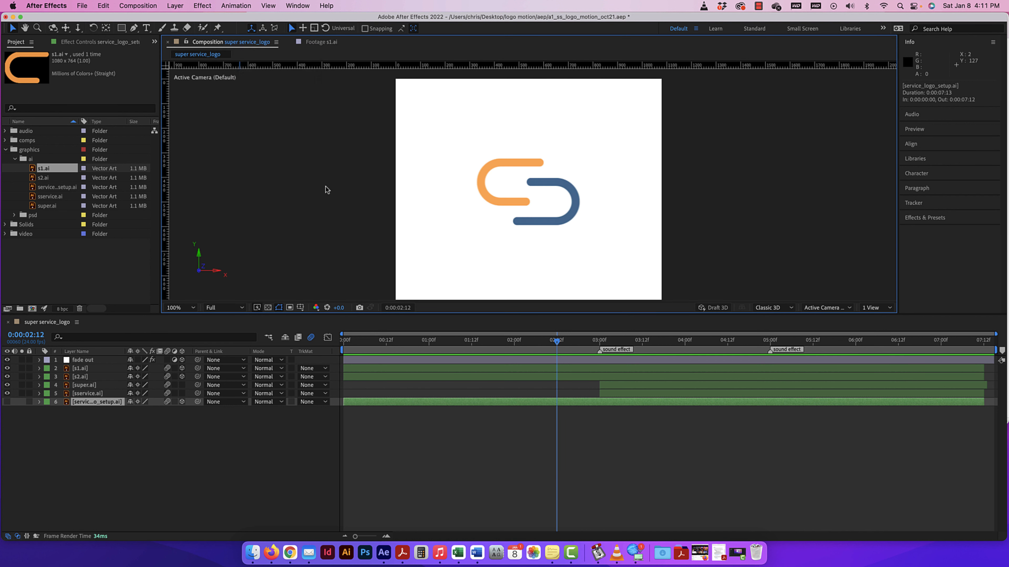
click(314, 43)
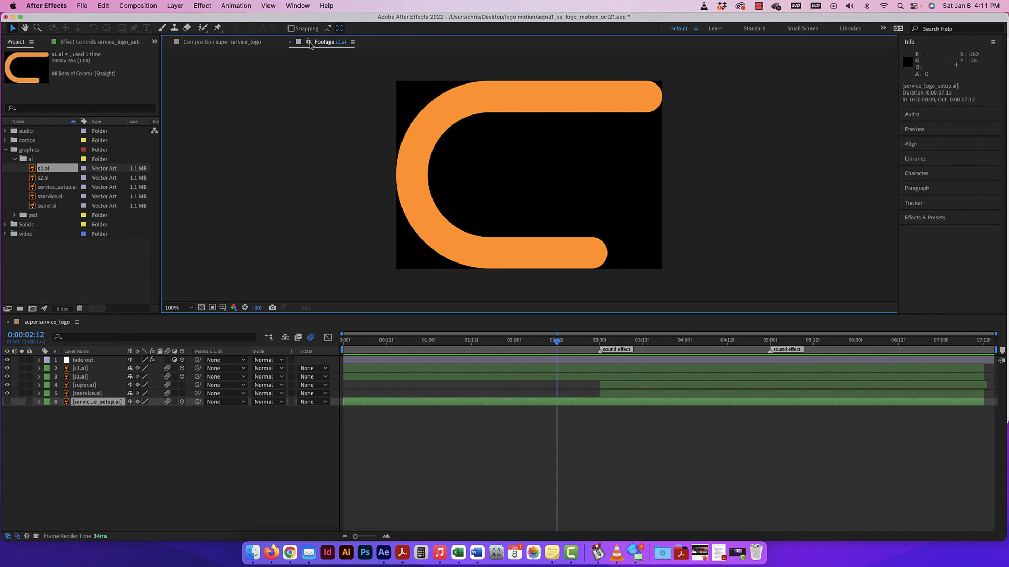
click(290, 42)
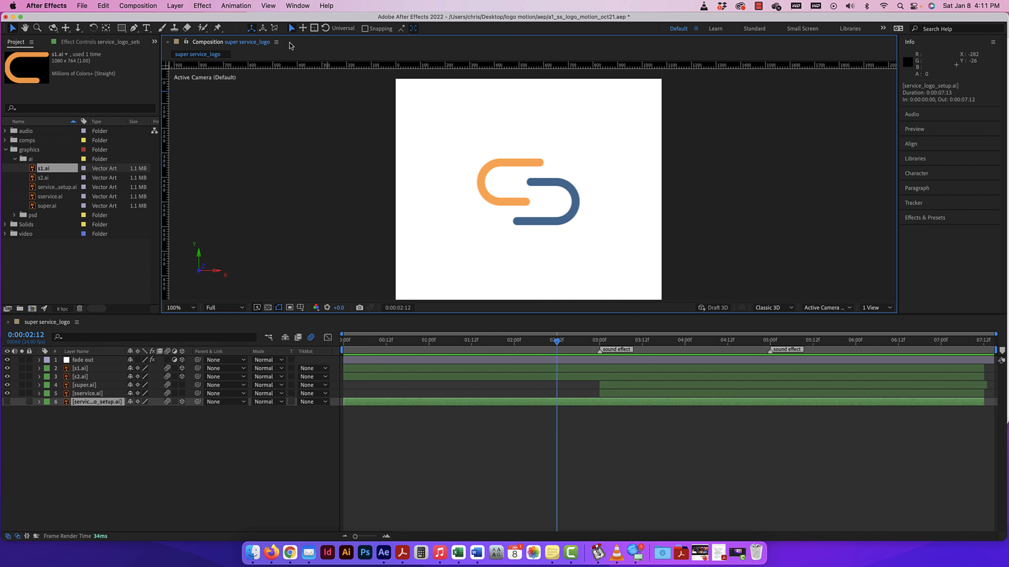
Preview the abstract-forms video from the video folder starting at about 12 seconds, and close its footage view.
click(5, 233)
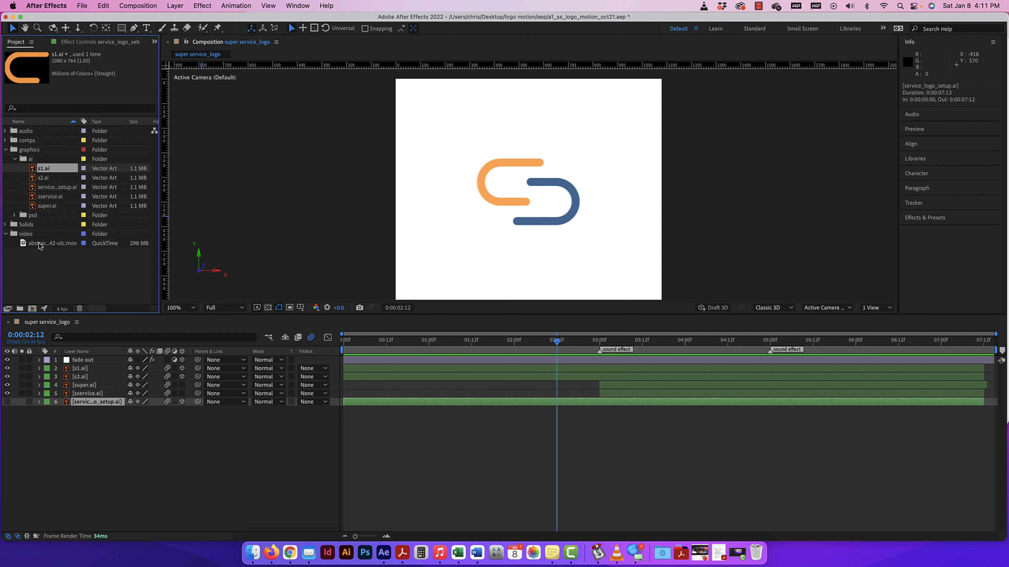
double_click(39, 242)
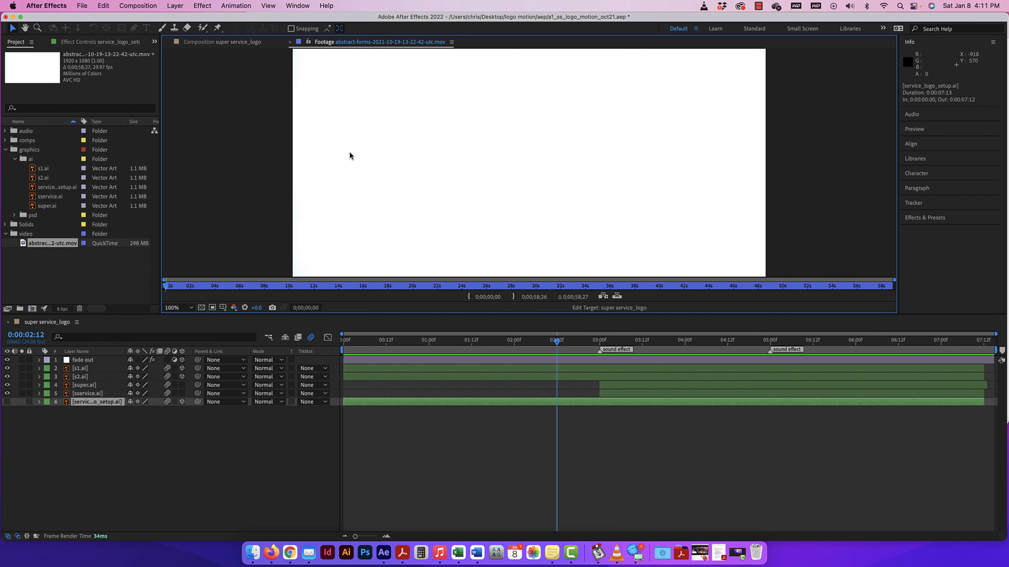
key(super+minus)
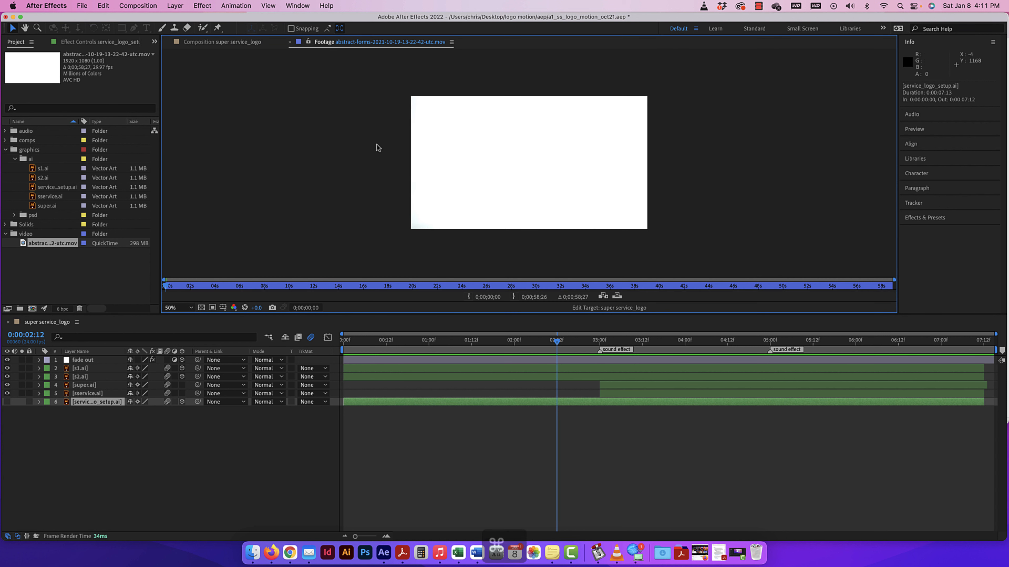
key(space)
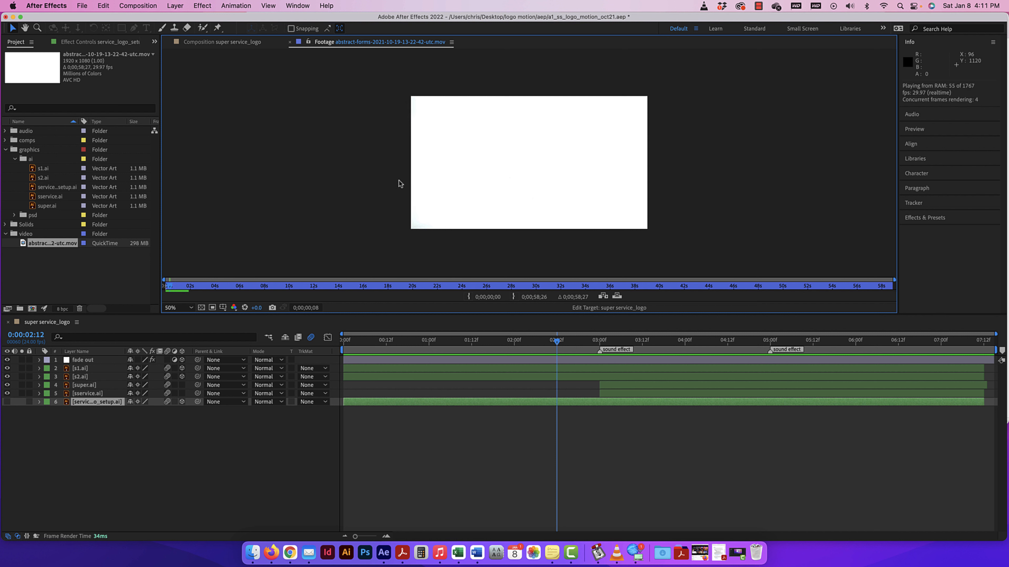
click(309, 286)
key(space)
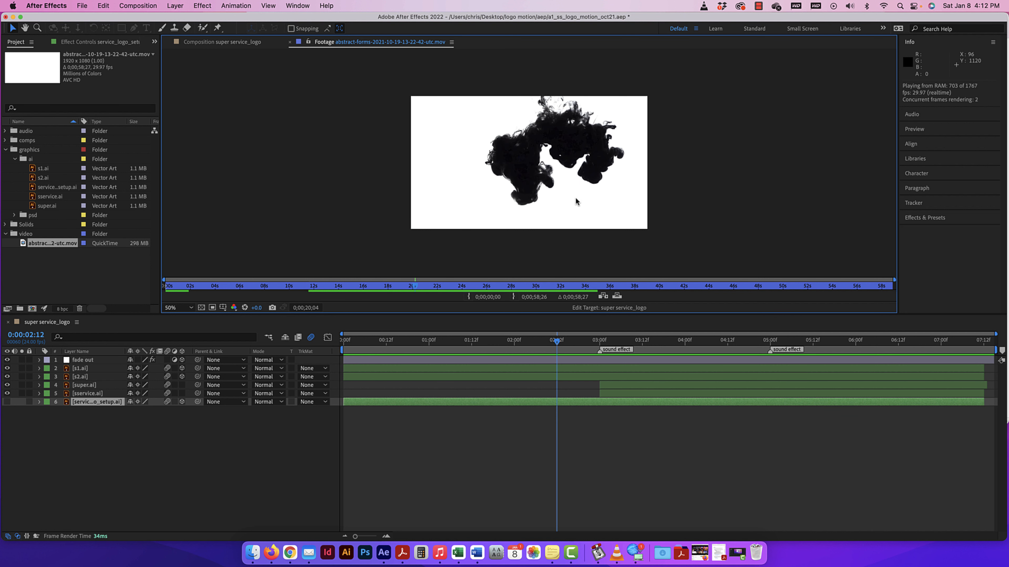
key(space)
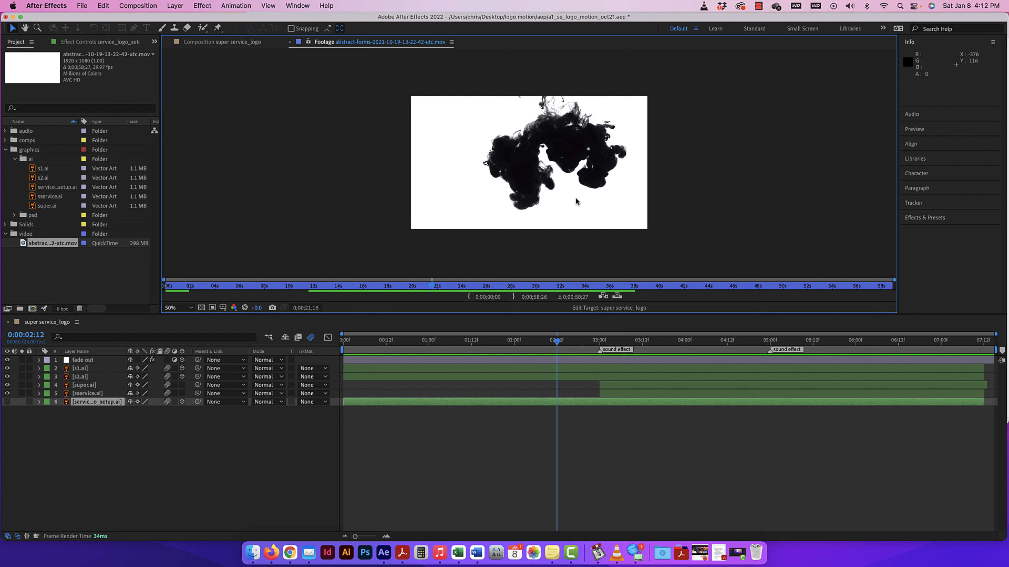
click(245, 42)
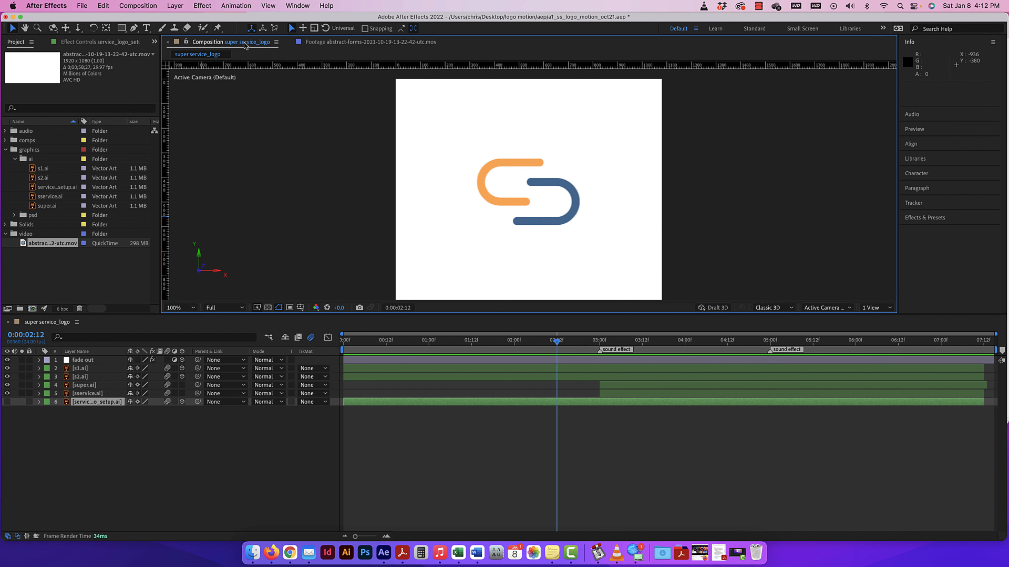
click(290, 43)
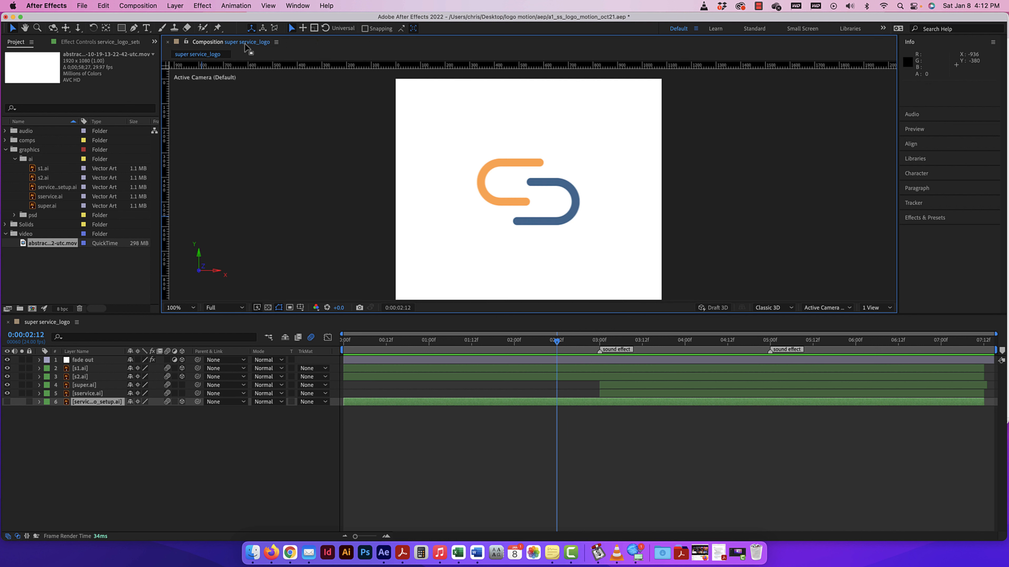
Reduce the composition view to 50% and examine the audio meters and level controls before collapsing them.
key(super+minus)
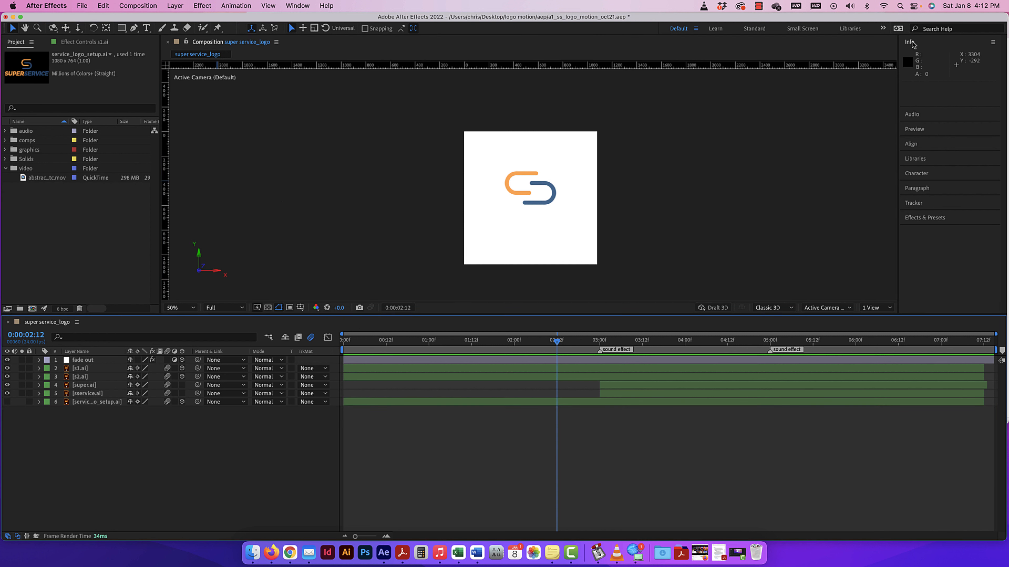
click(923, 115)
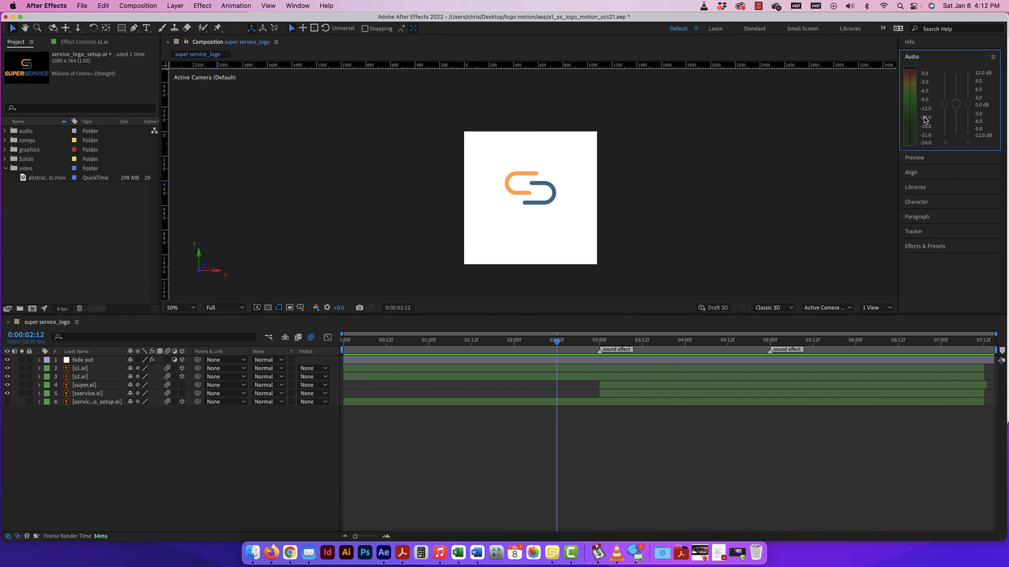
key(slash)
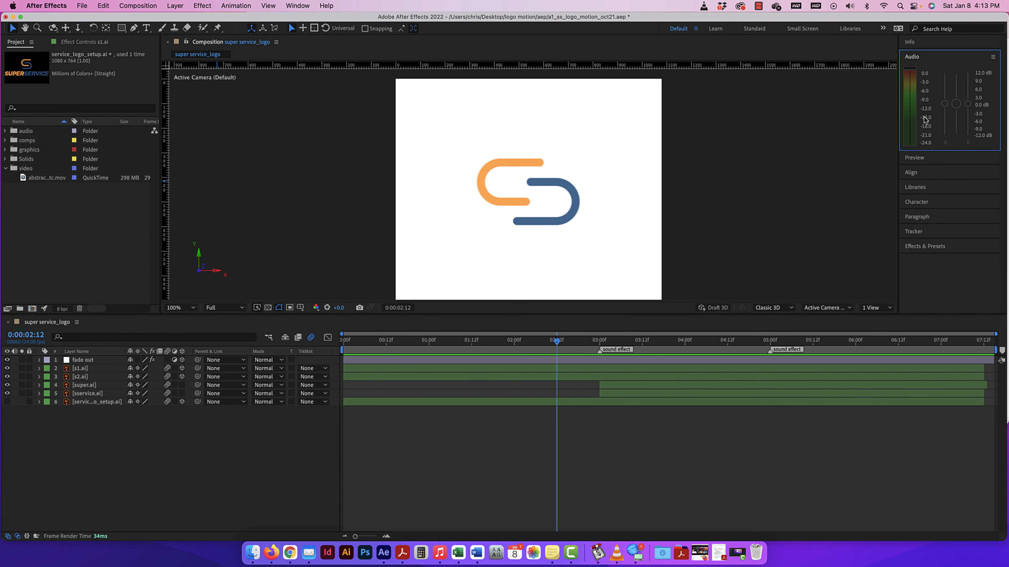
key(super+minus)
click(910, 57)
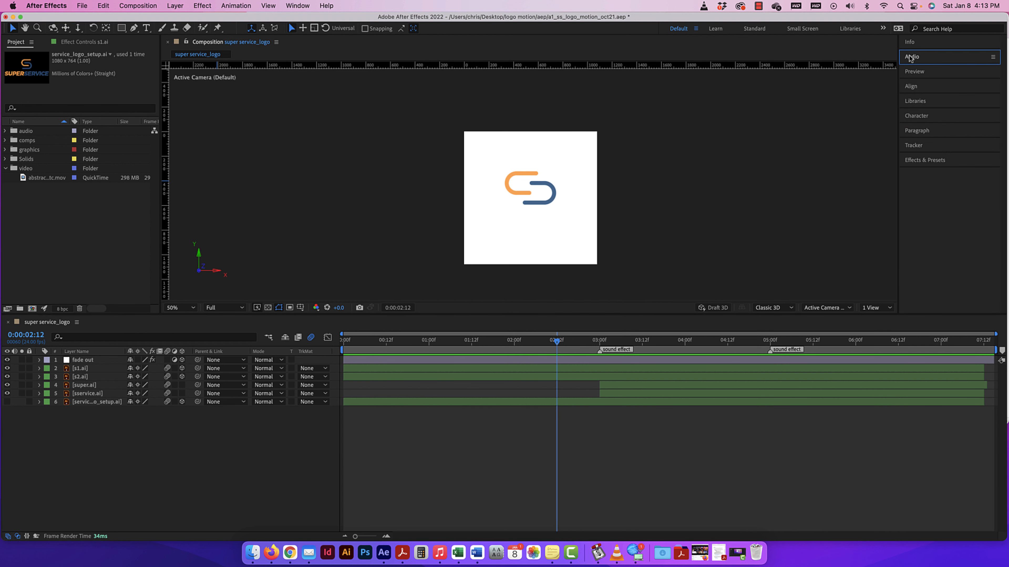
Play and stop the logo animation with the preview controls, and jump to its first and last frames.
click(925, 71)
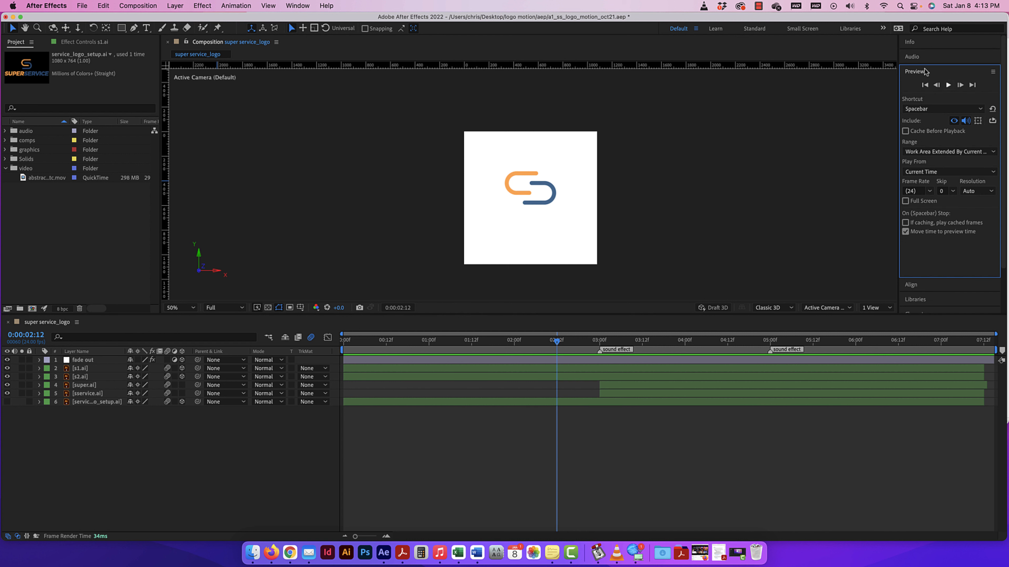
click(949, 85)
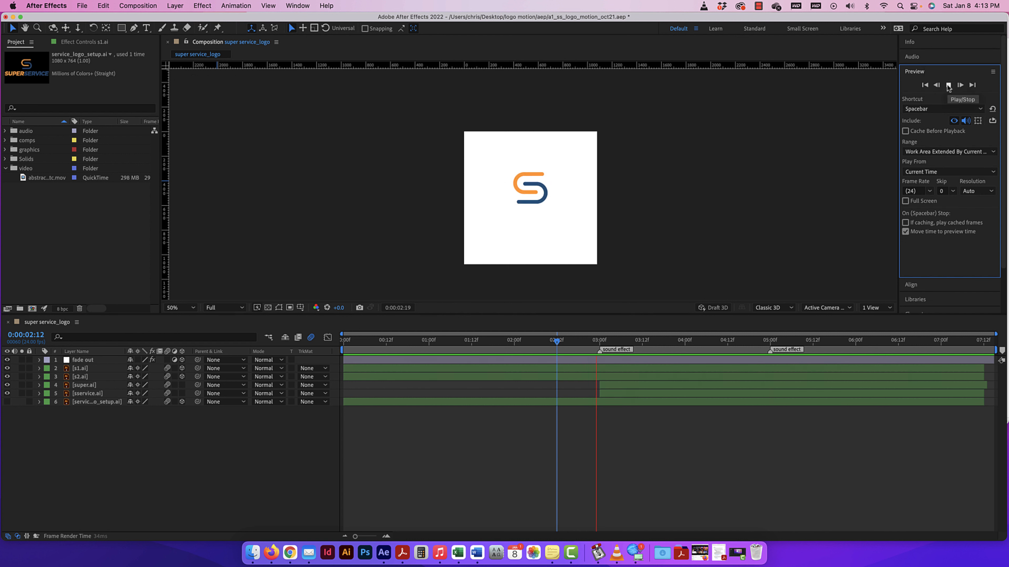
click(948, 86)
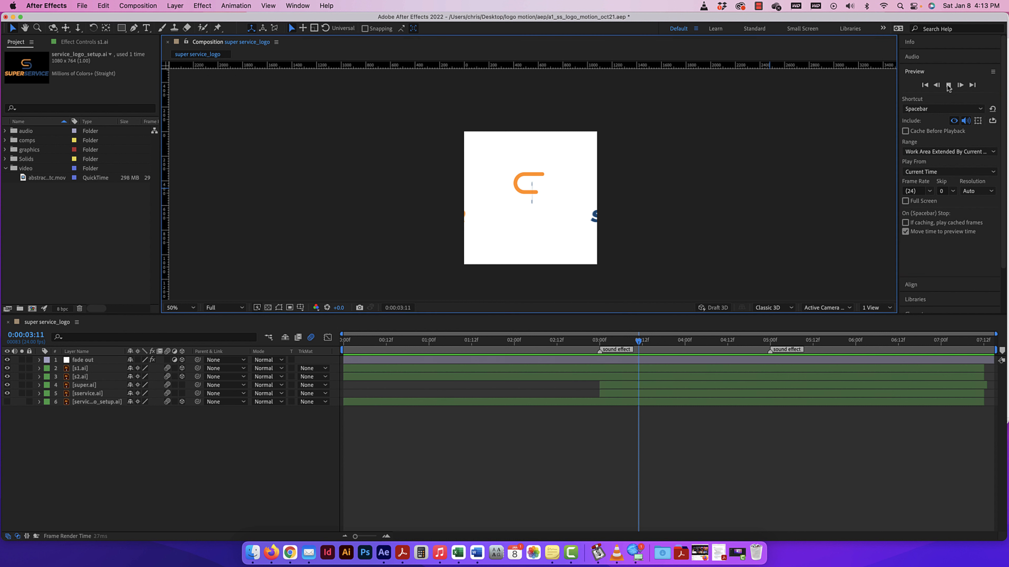
click(949, 85)
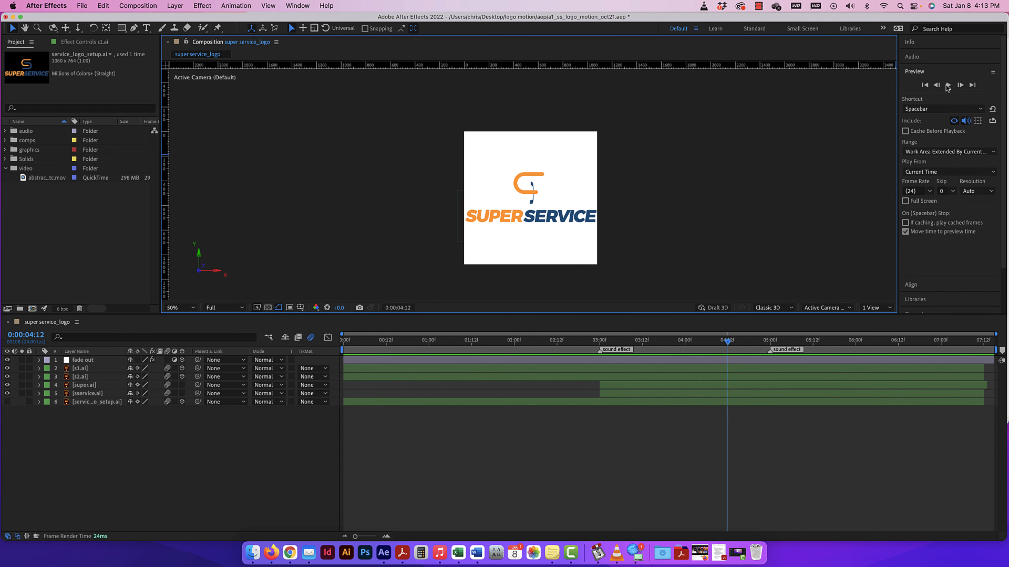
click(925, 86)
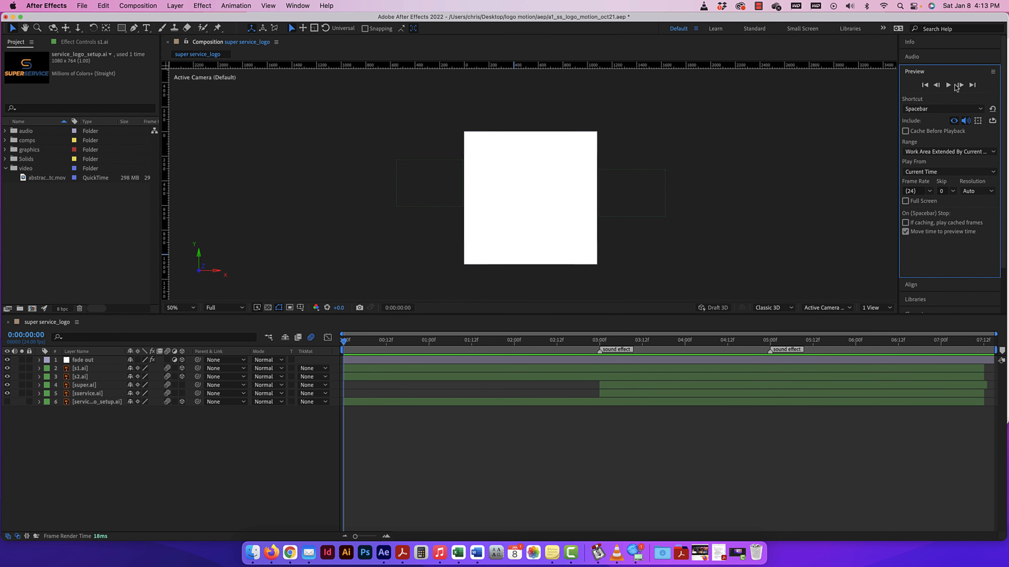
click(972, 85)
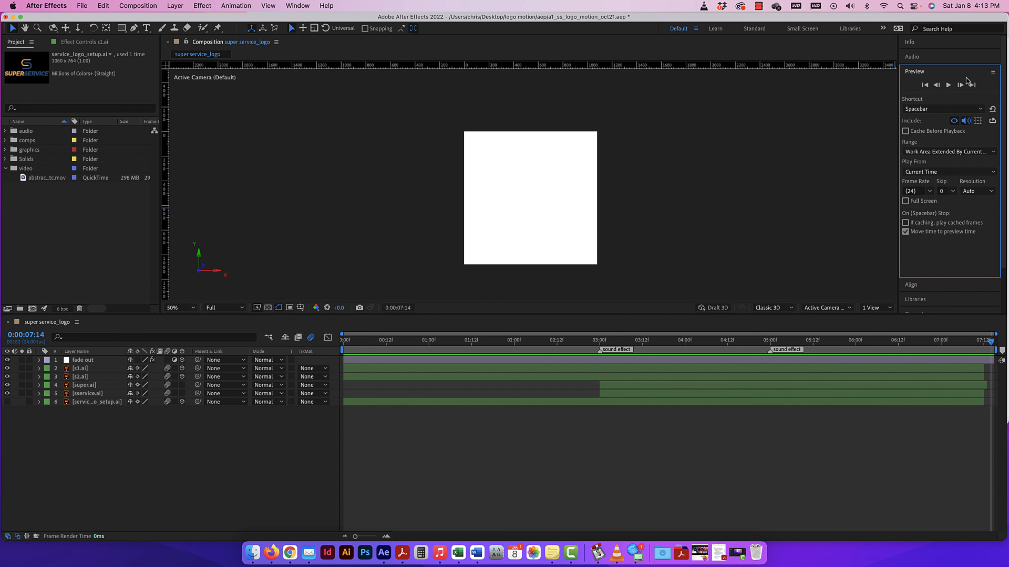
Look over the audio, alignment, character and paragraph settings one after another, collapsing each group.
click(948, 59)
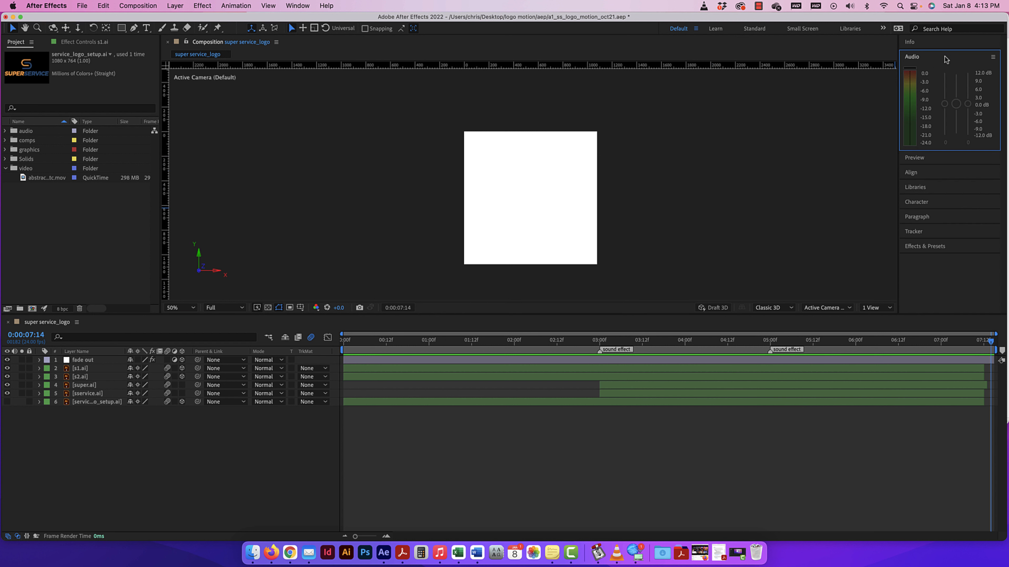
click(936, 158)
click(946, 74)
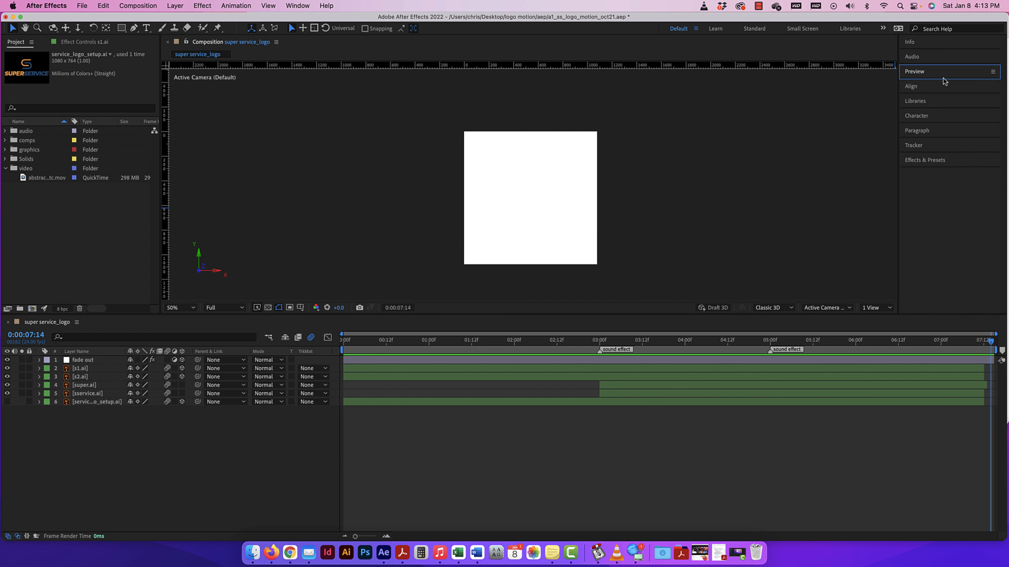
click(936, 103)
click(932, 86)
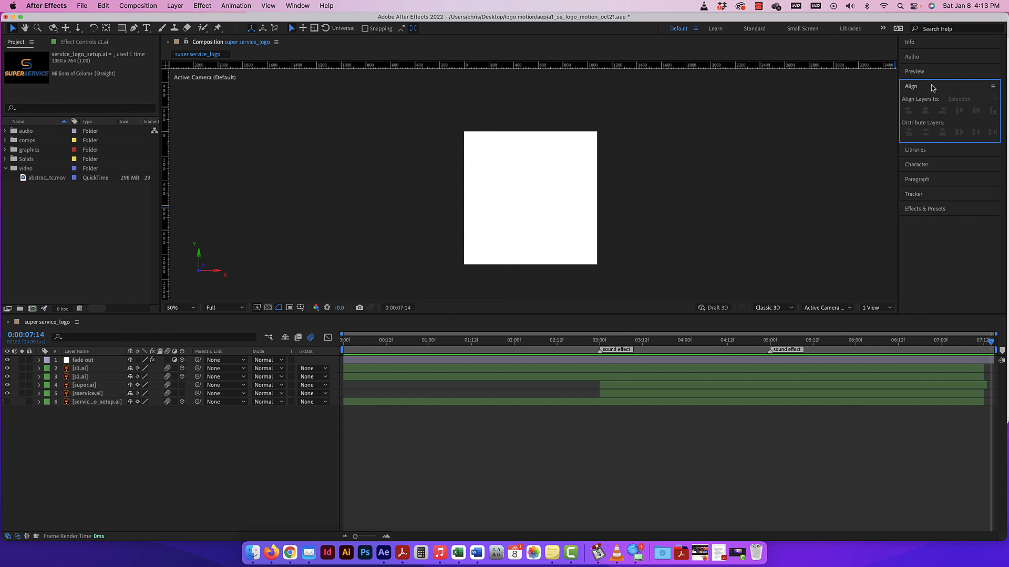
click(931, 164)
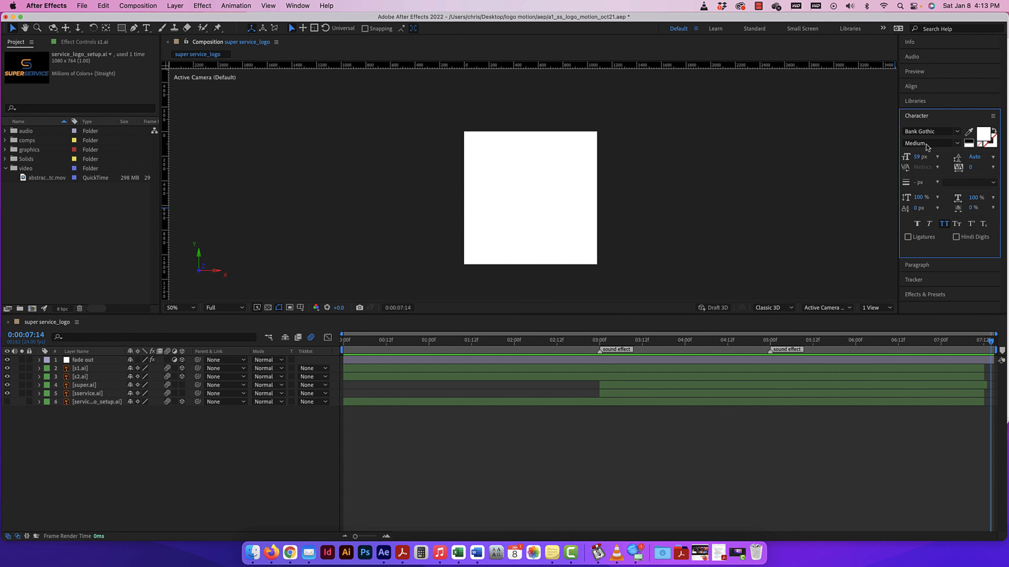
click(921, 116)
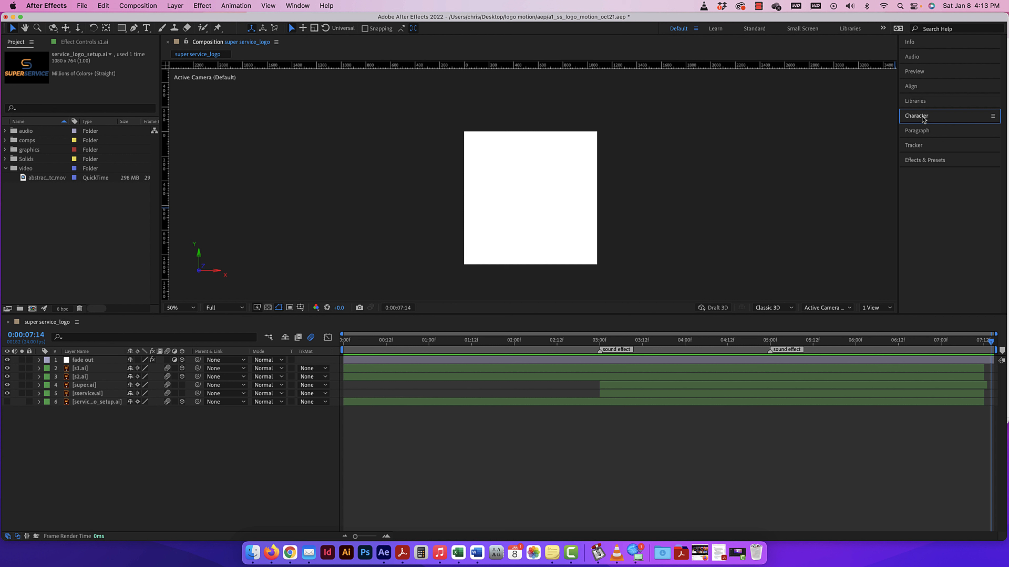
click(922, 120)
click(922, 120)
click(925, 131)
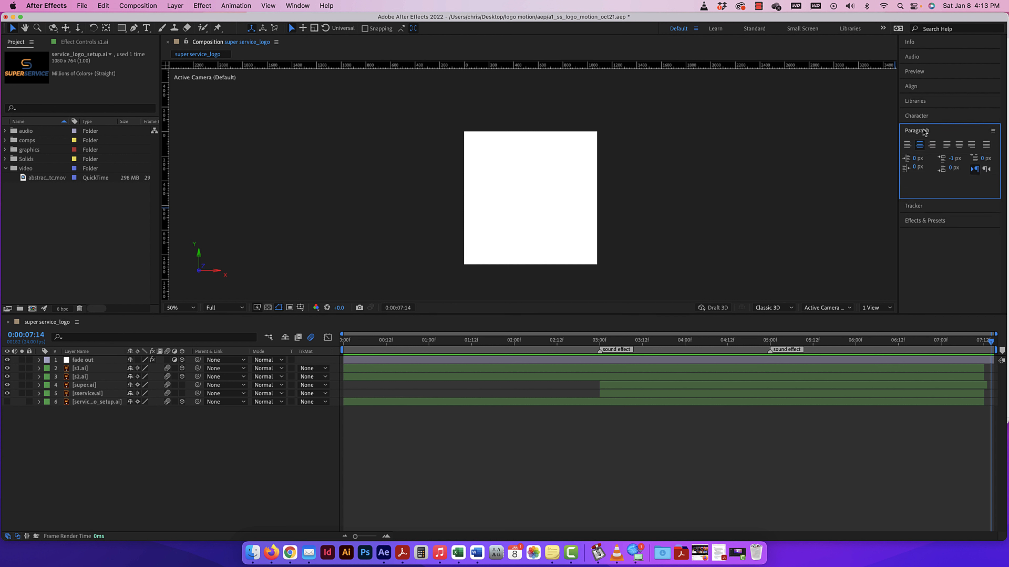
click(925, 131)
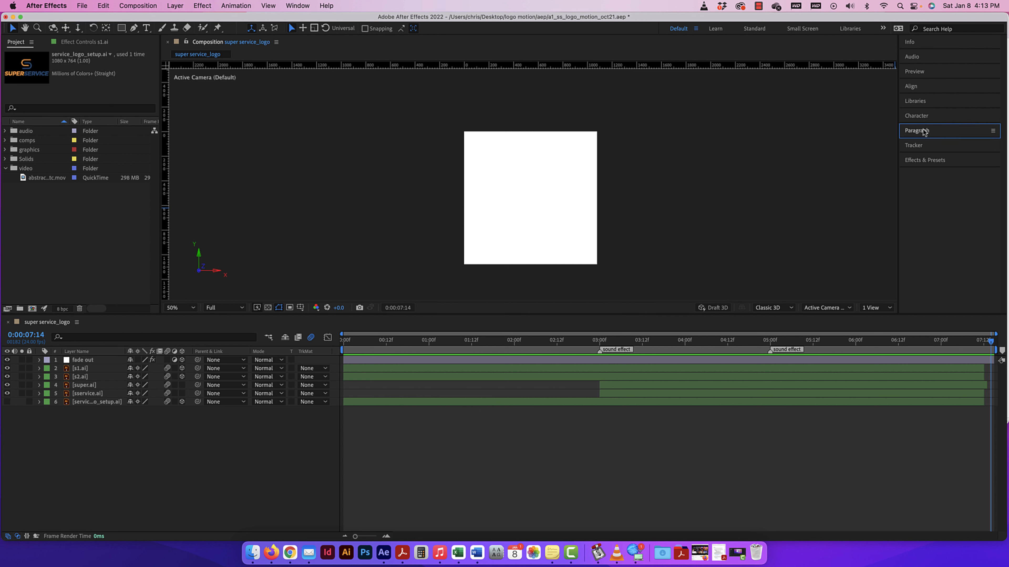
Expand Effects & Presets and examine the list of effect categories.
click(931, 162)
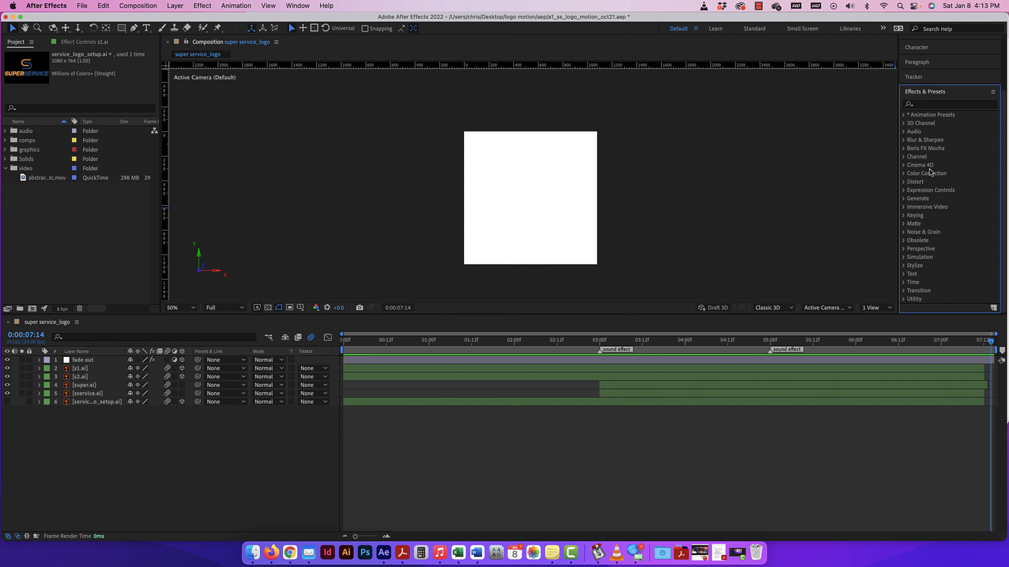
scroll(930, 172, up, 3)
scroll(930, 172, down, 3)
click(128, 464)
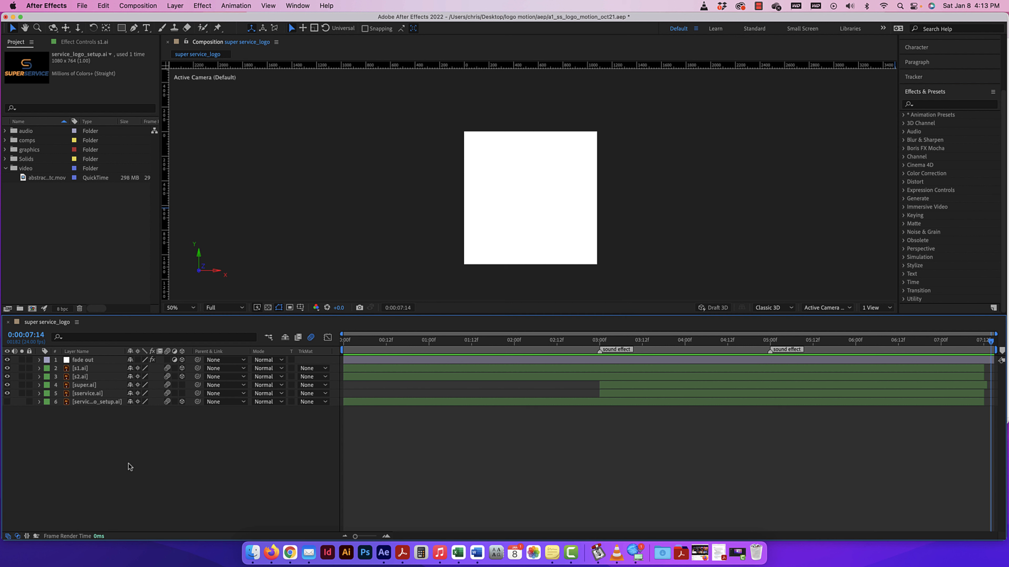
Select the s1.ai layer, move the current time to 0:00:05:03 and enlarge the composition view to 100%.
click(86, 370)
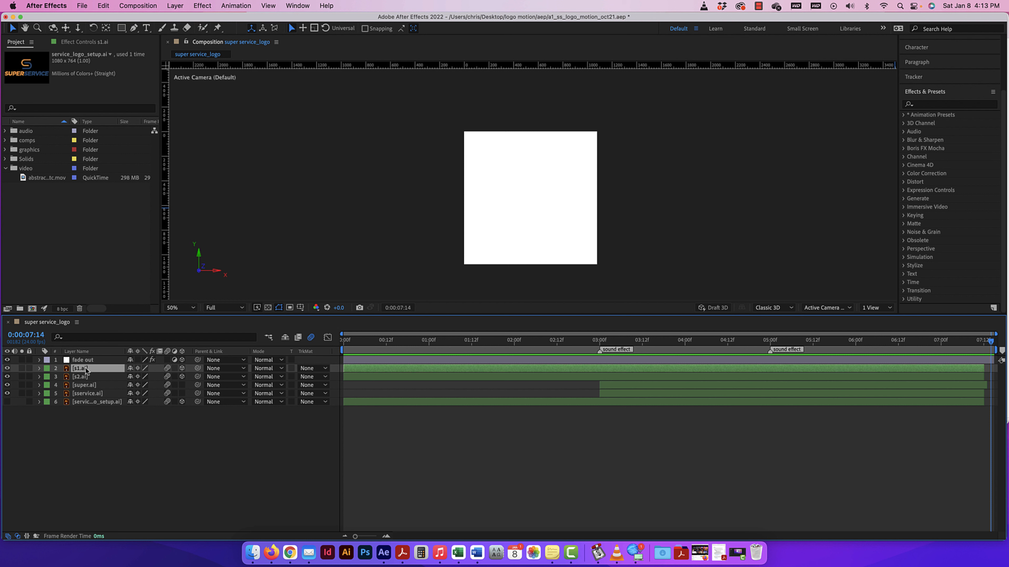
drag(991, 342, 781, 341)
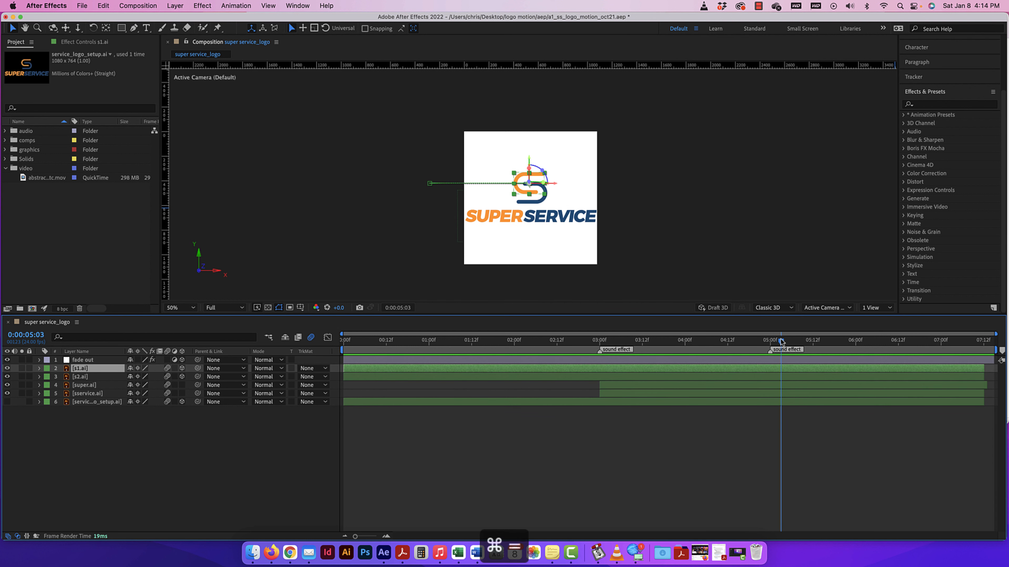
key(super+equal)
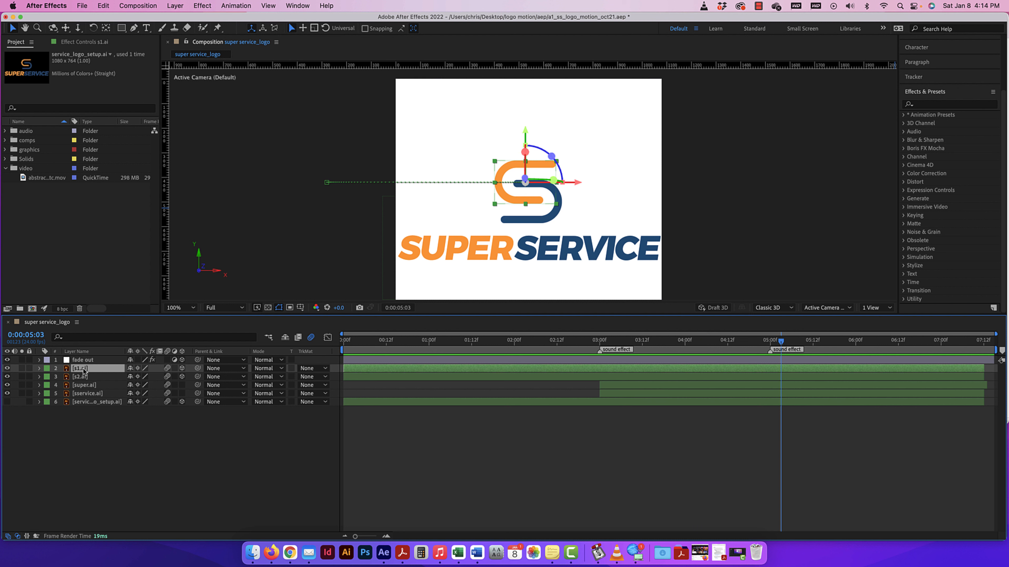
Apply the Hue/Saturation effect from the Color Correction category to the s1.ai layer.
click(903, 174)
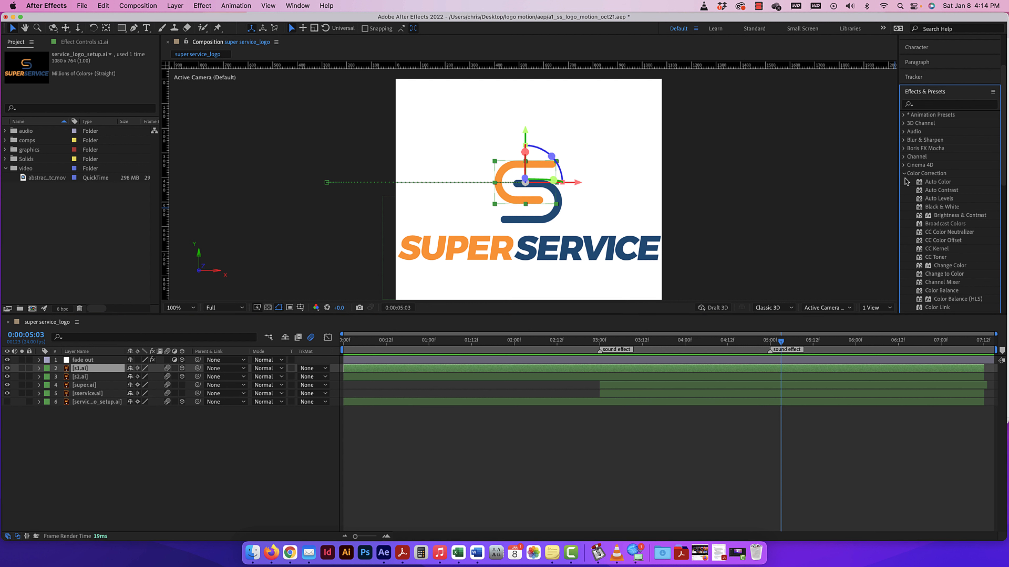
scroll(936, 237, down, 2)
scroll(936, 236, down, 4)
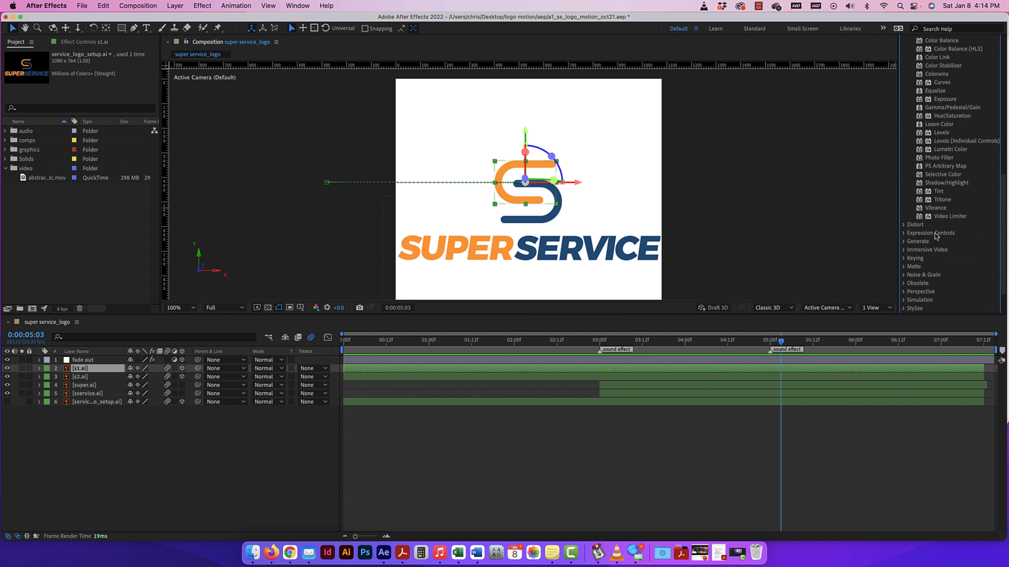
scroll(936, 236, down, 6)
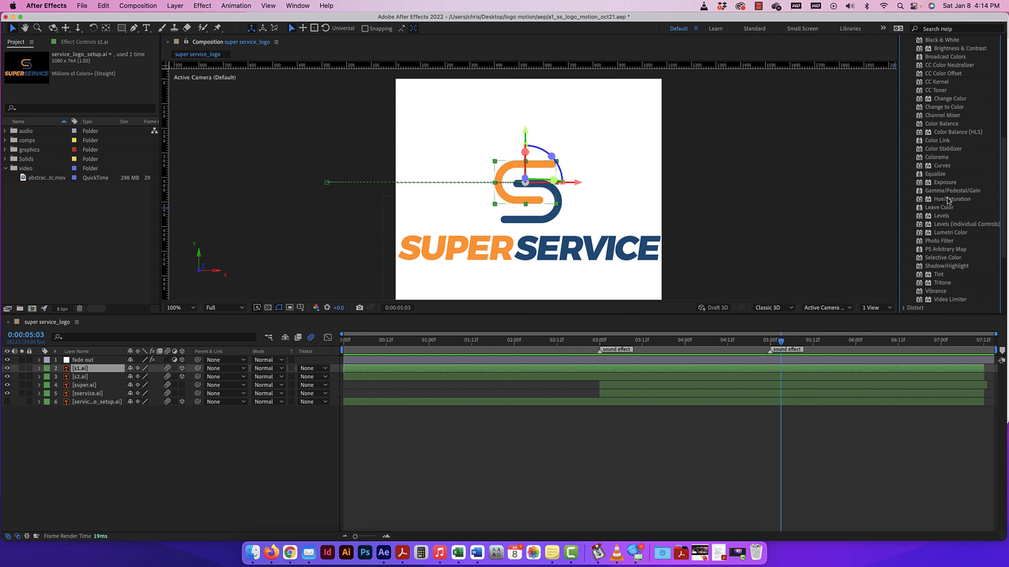
drag(949, 201, 81, 370)
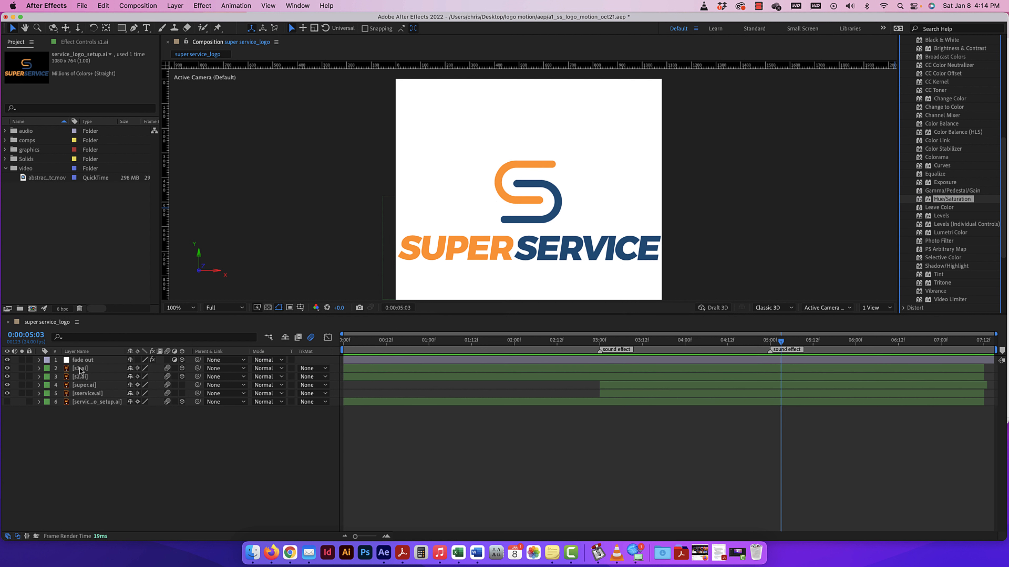
Set the Hue/Saturation effect on s1.ai to a Master Saturation of -13 and a Master Lightness of -34.
click(20, 42)
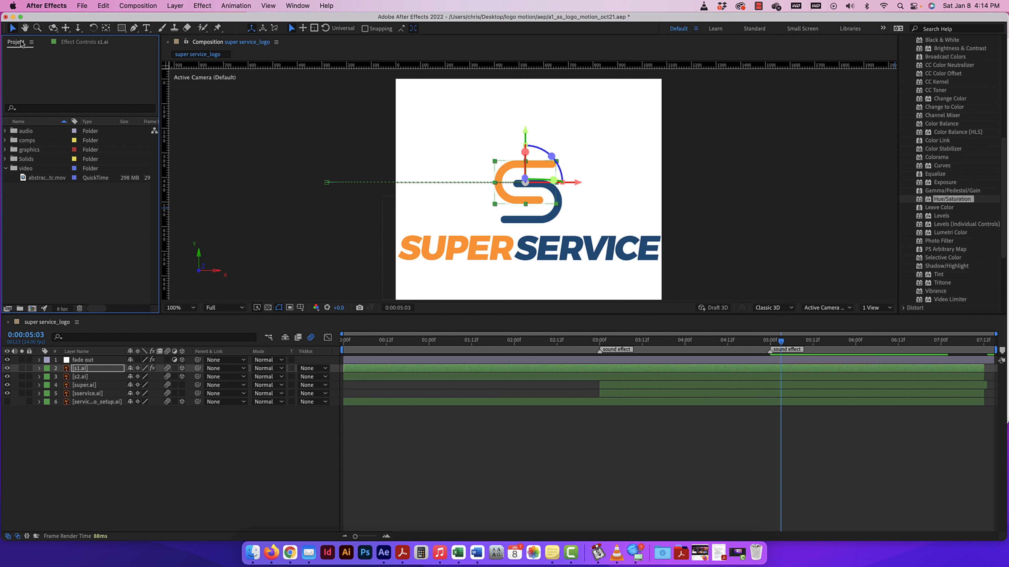
click(74, 43)
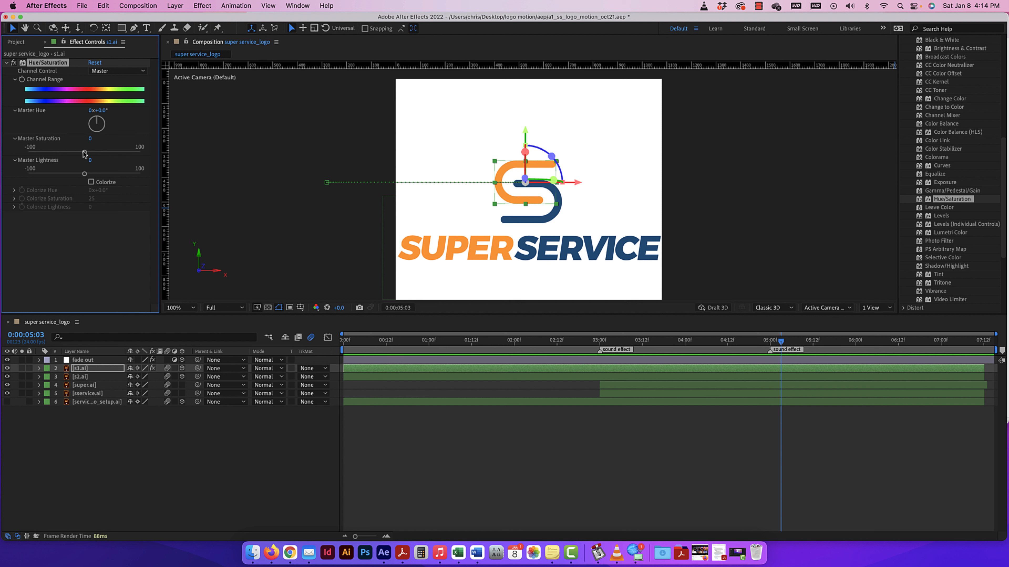
drag(84, 154, 65, 176)
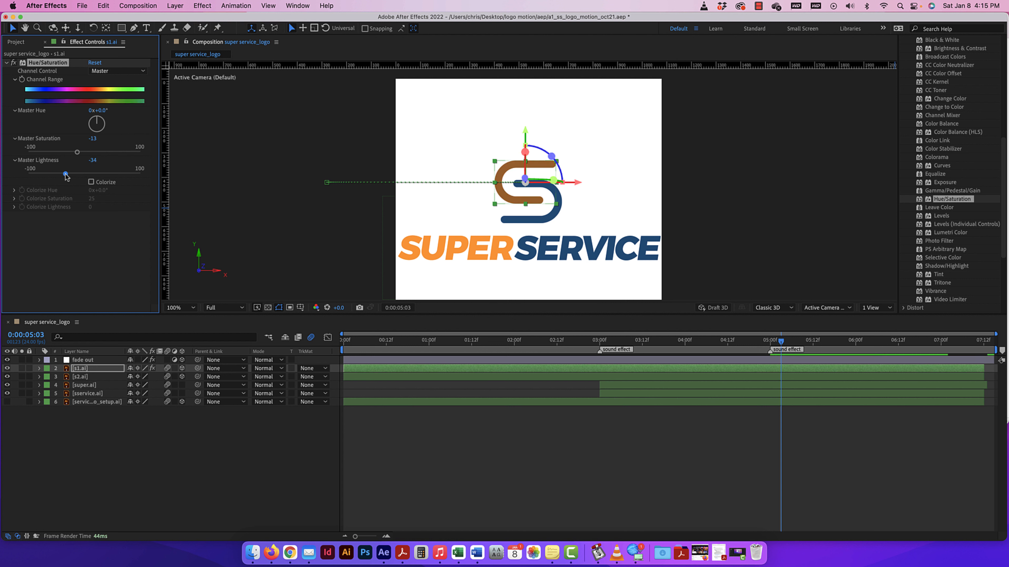
Collapse the Color Correction effects and look through the Animation Presets folders before collapsing them too.
scroll(947, 116, down, 2)
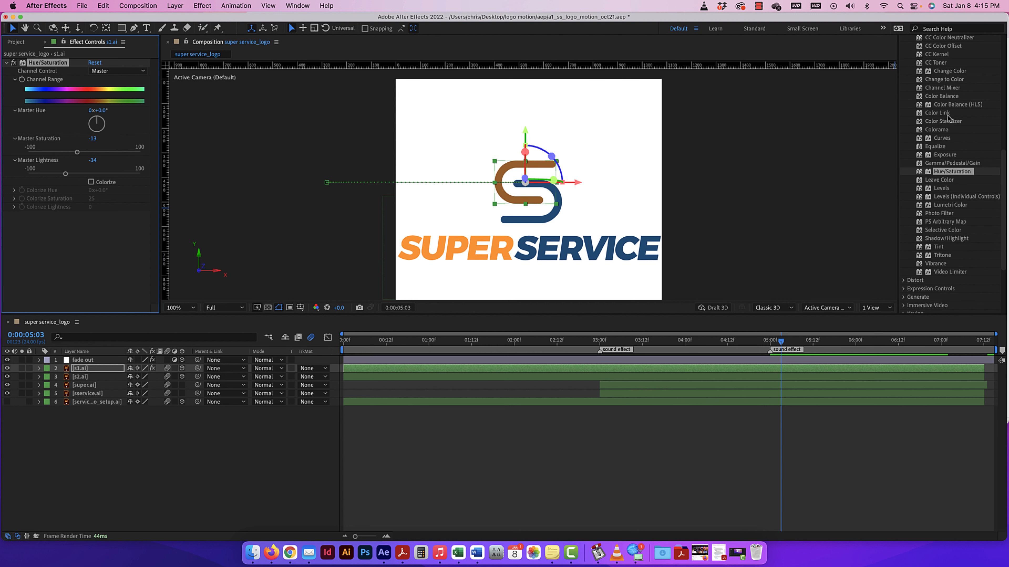
scroll(947, 117, up, 8)
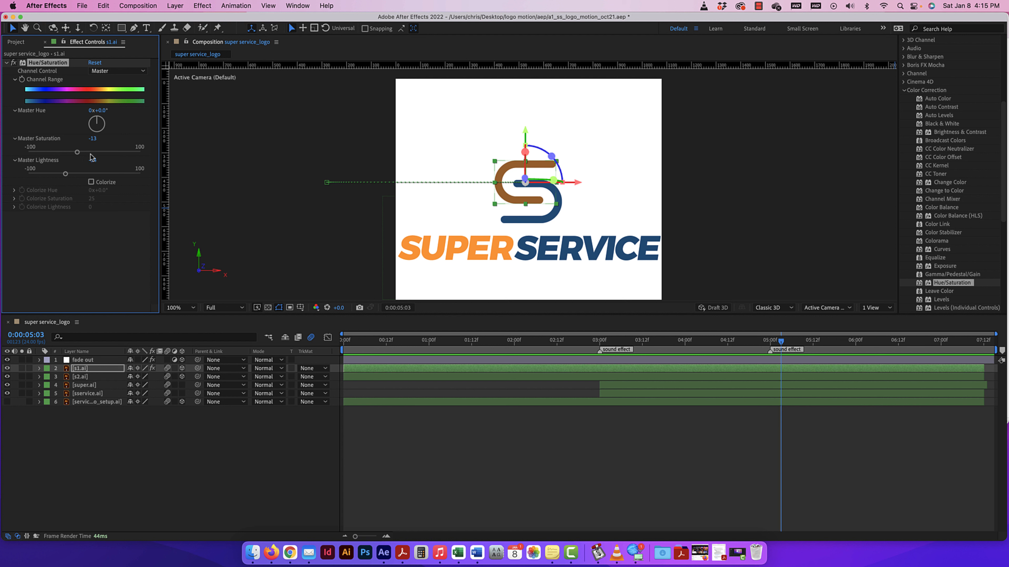
click(906, 93)
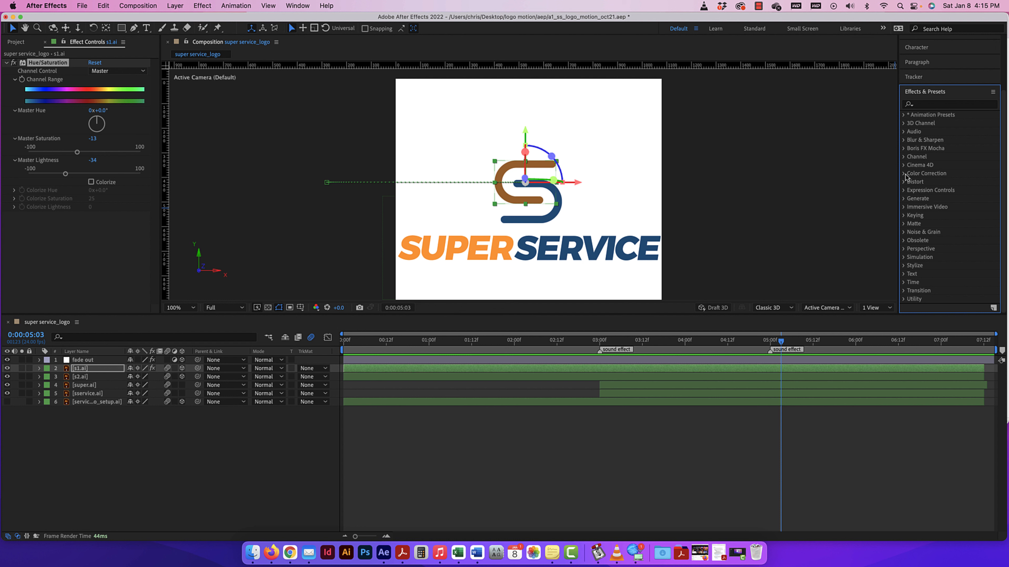
click(904, 116)
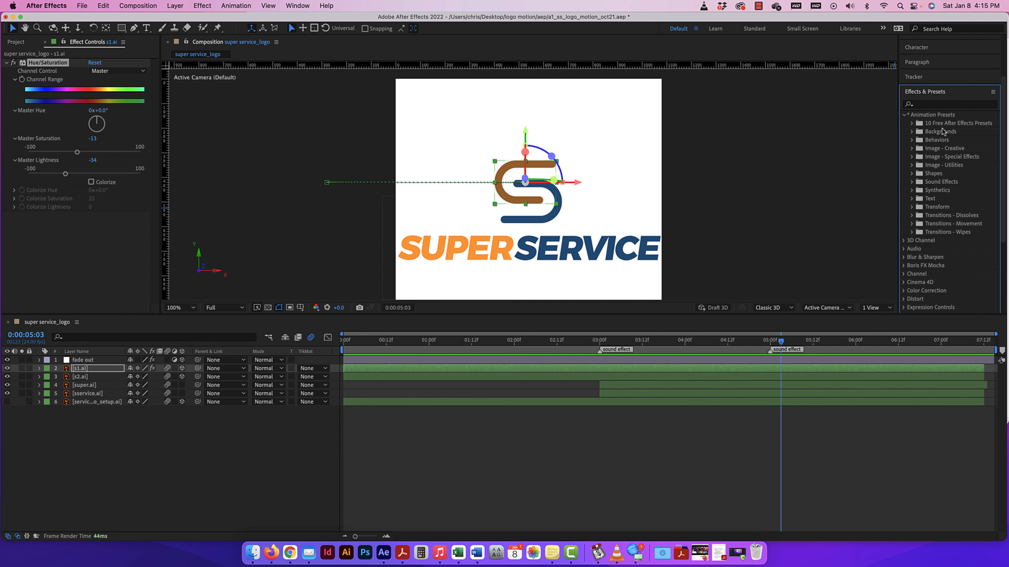
click(905, 115)
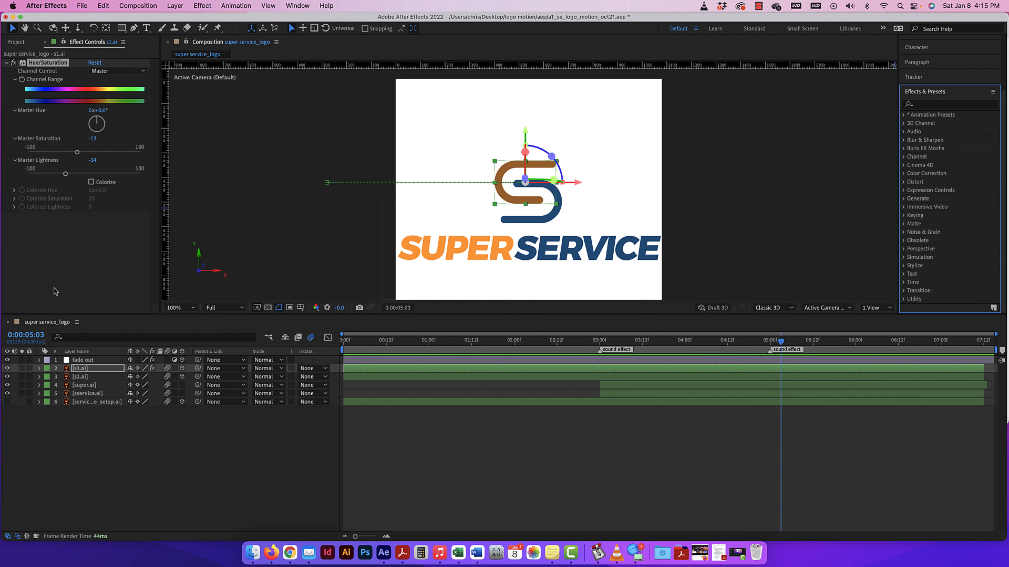
Show the project items and scrub the super service_logo timeline back to 0:00:04:21.
click(15, 41)
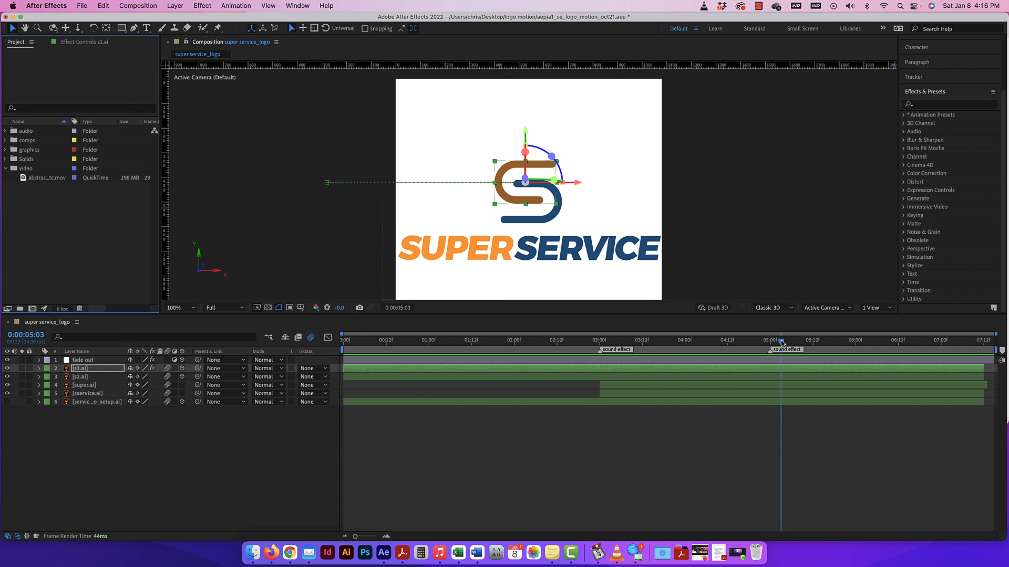
drag(781, 341, 637, 343)
drag(778, 342, 757, 344)
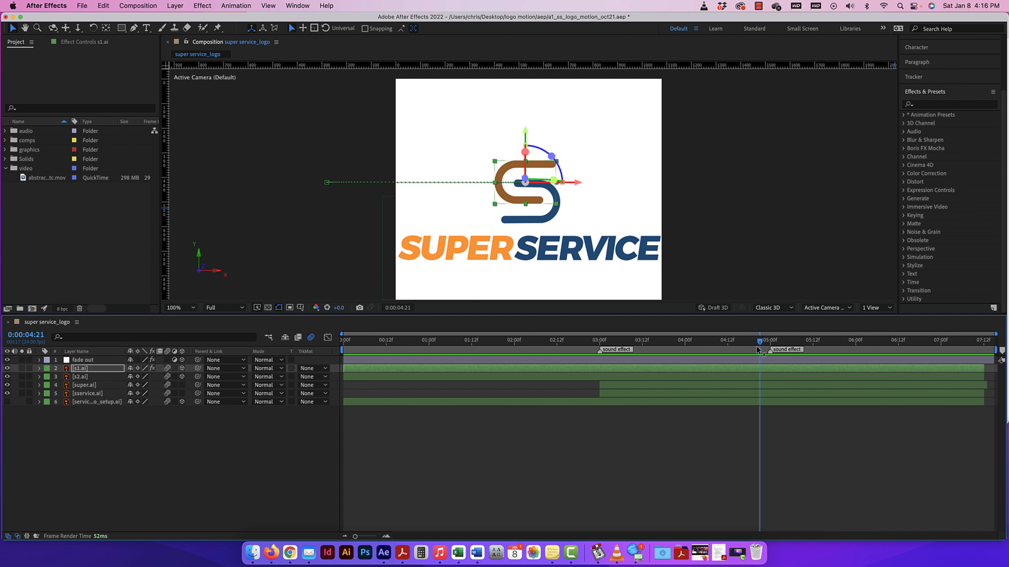
Compare s1.ai with and without Hue/Saturation by toggling the effect itself and the layer's effects switch, leaving both enabled.
click(82, 42)
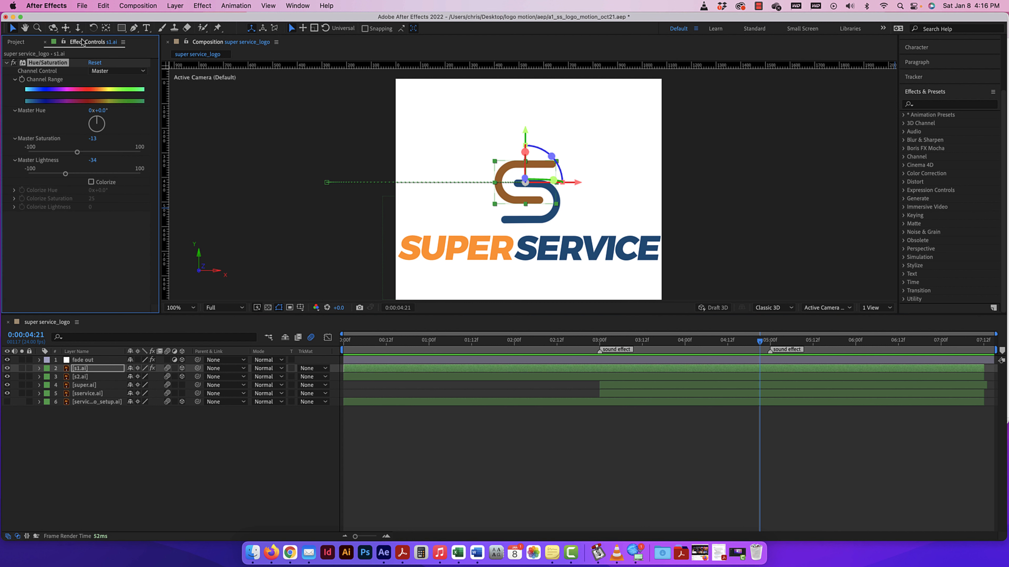
click(14, 64)
click(14, 64)
click(14, 64)
click(14, 64)
click(153, 370)
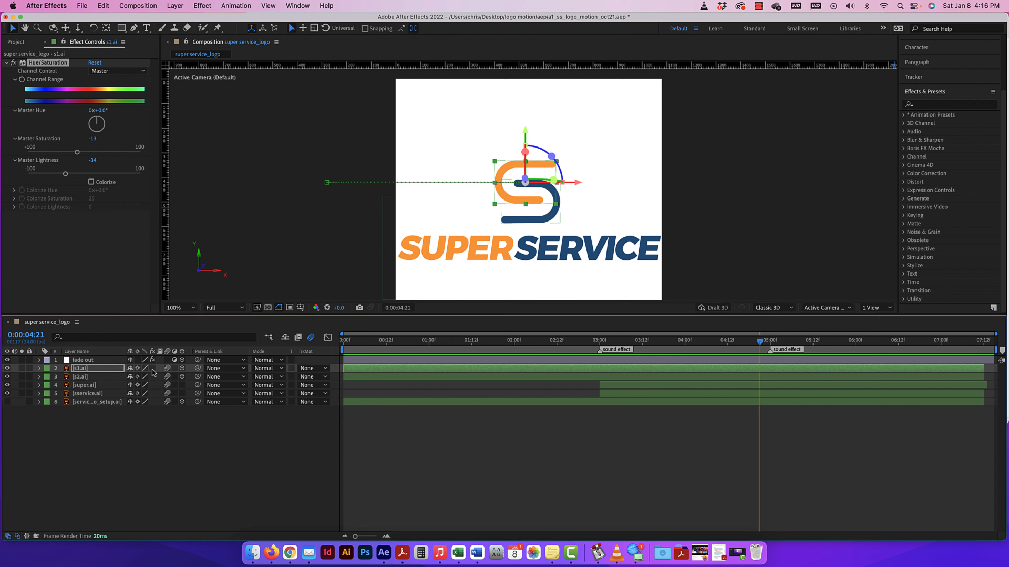
click(152, 369)
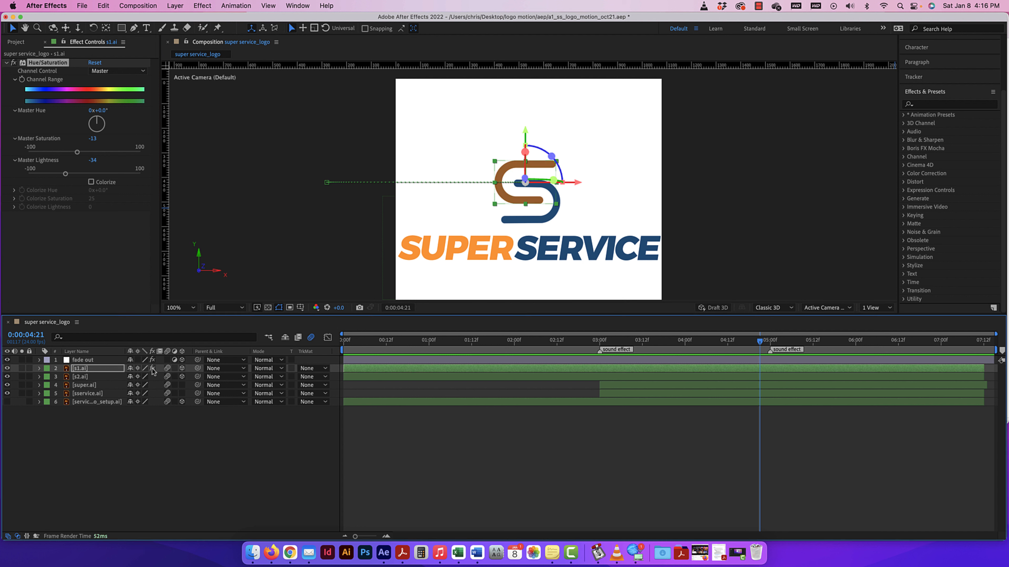
click(153, 369)
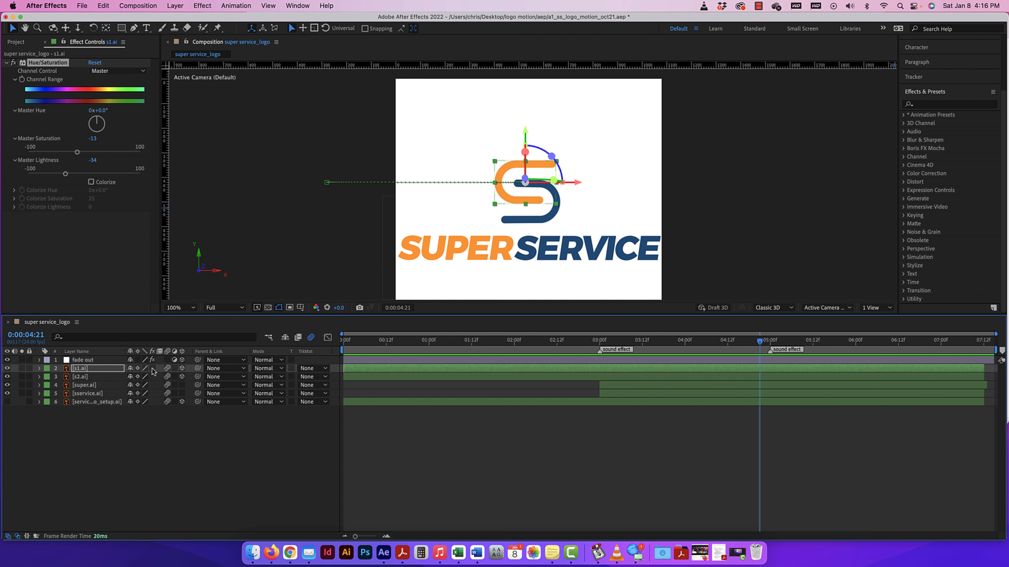
click(152, 369)
click(152, 369)
click(152, 369)
Toggle only the Hue/Saturation effect on s1.ai several times, leaving it disabled.
click(14, 65)
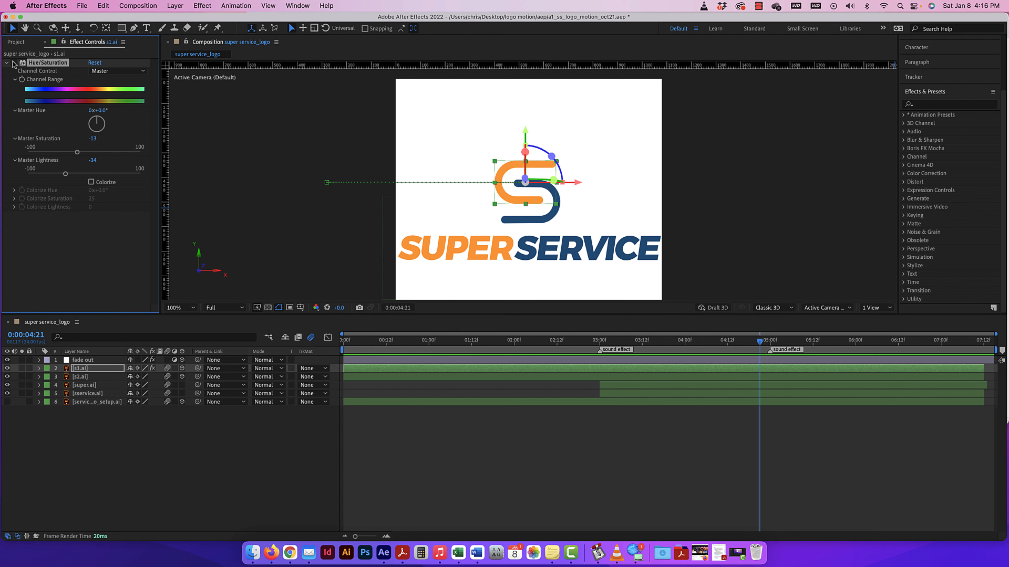
click(14, 66)
click(14, 65)
click(14, 65)
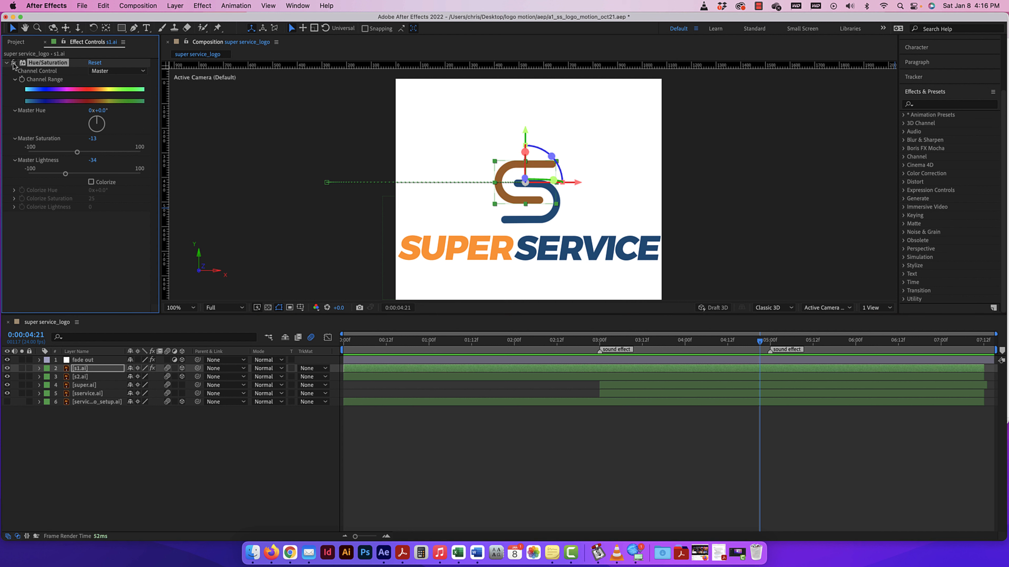
click(14, 65)
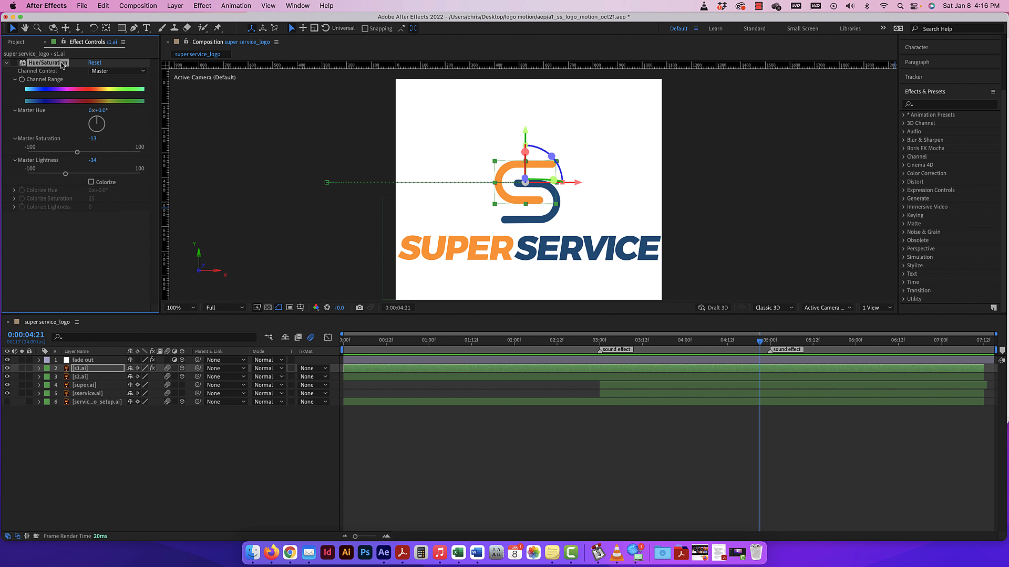
Delete the Hue/Saturation effect from s1.ai and undo the deletion.
key(Delete)
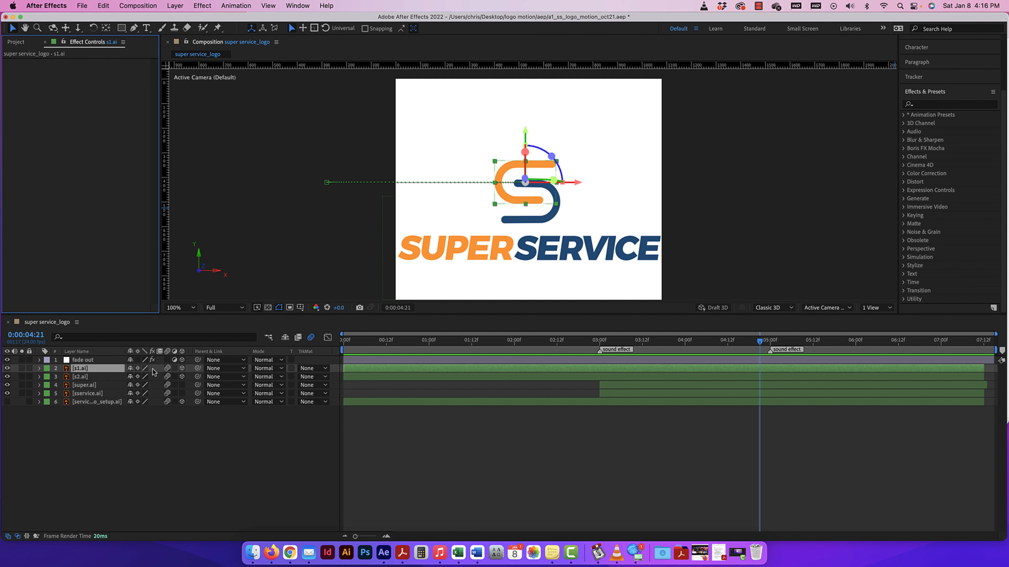
key(super+z)
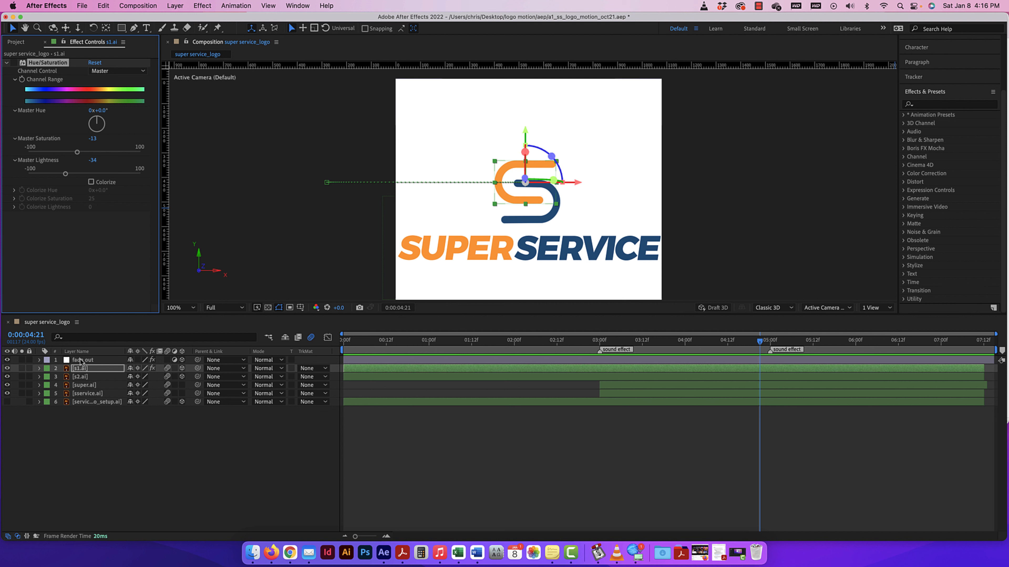
Examine the Transform properties of the s1.ai layer and collapse the layer again.
click(93, 427)
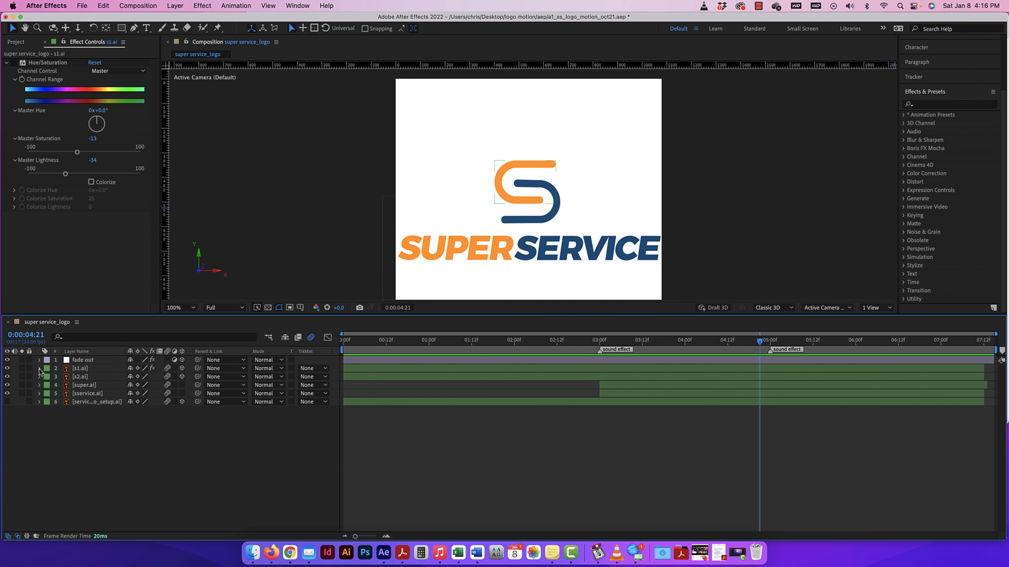
click(39, 369)
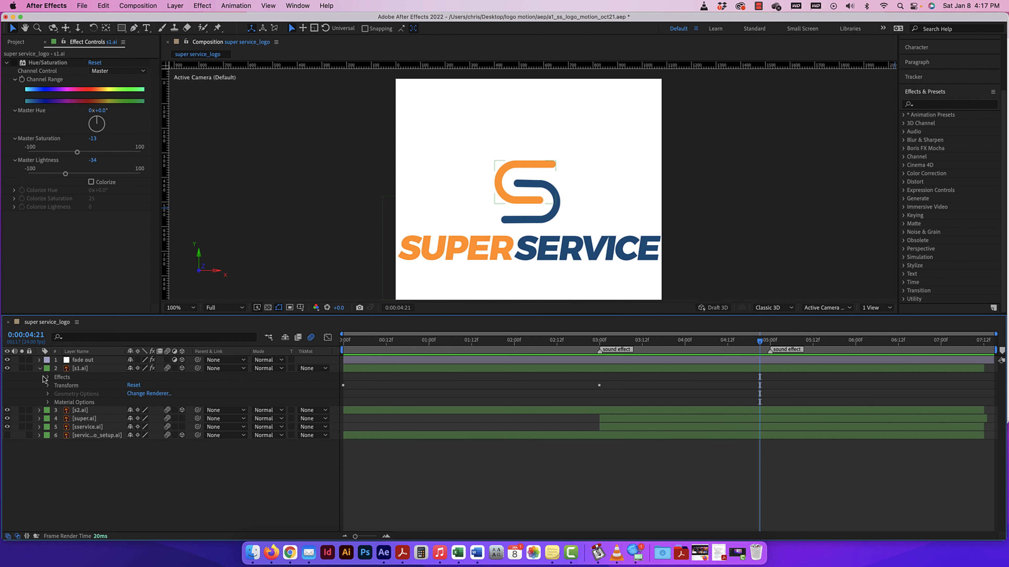
click(48, 386)
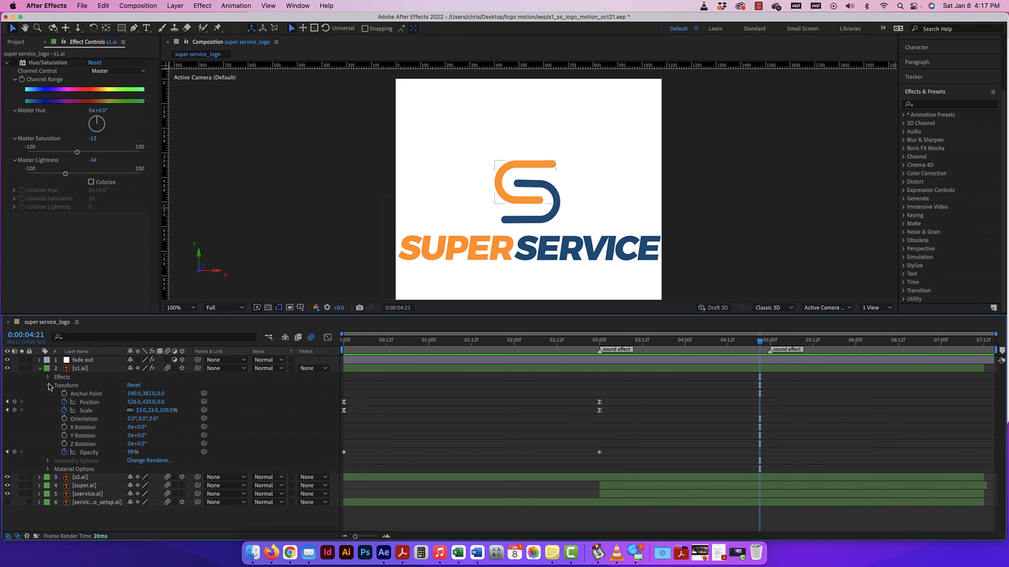
click(49, 386)
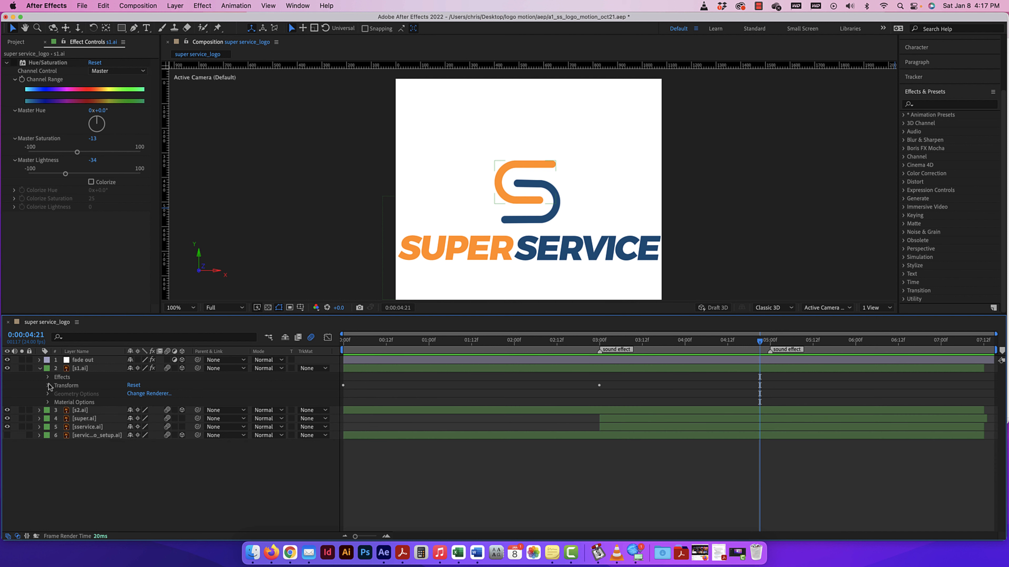
click(39, 369)
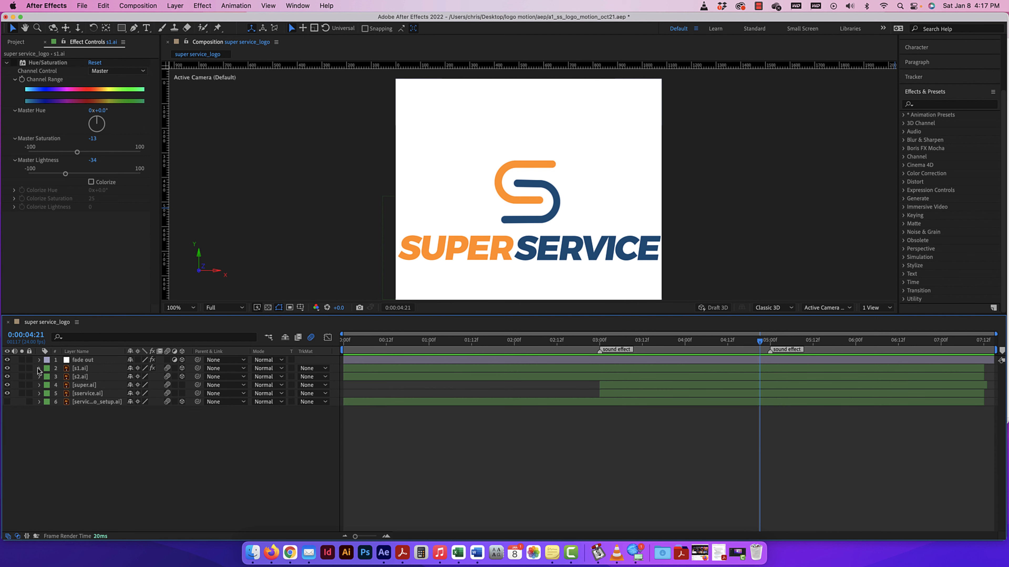
Hide all visible layers in super service_logo and return the playhead to 0:00:00:00.
drag(7, 360, 7, 398)
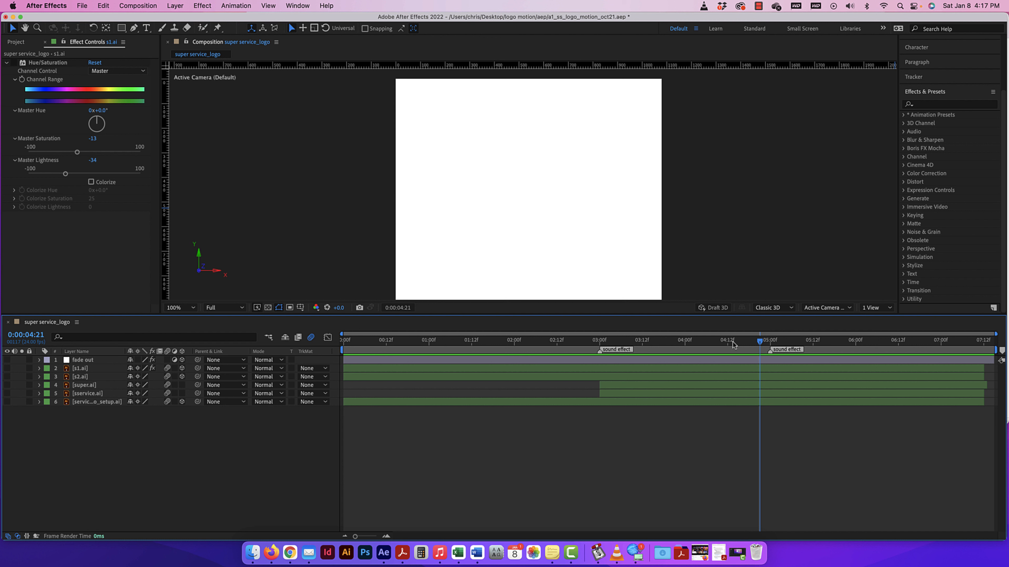
key(Home)
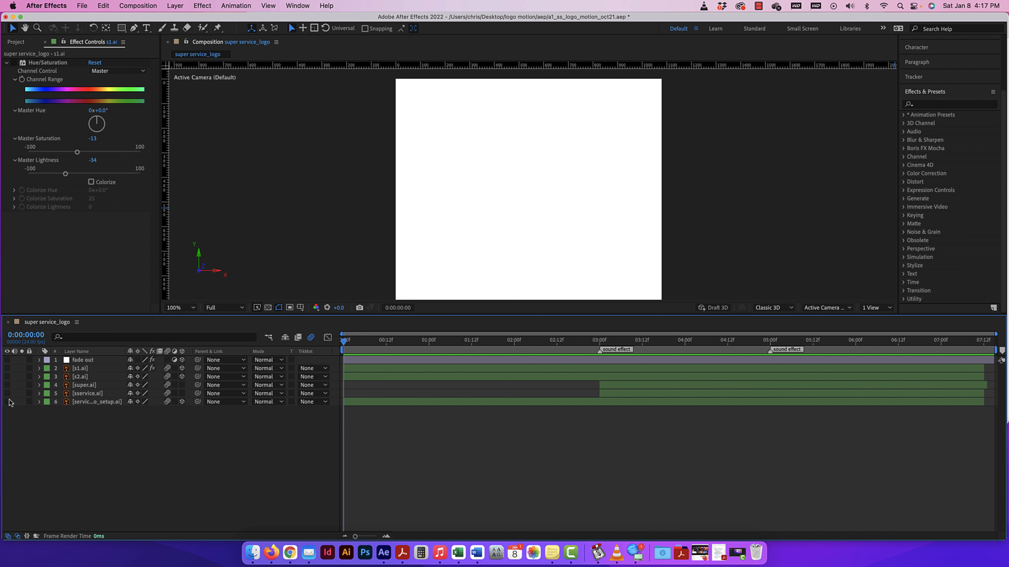
Draw a circle with the Ellipse Tool in the composition's upper-left area, toggling shape path visibility off and back on.
click(122, 30)
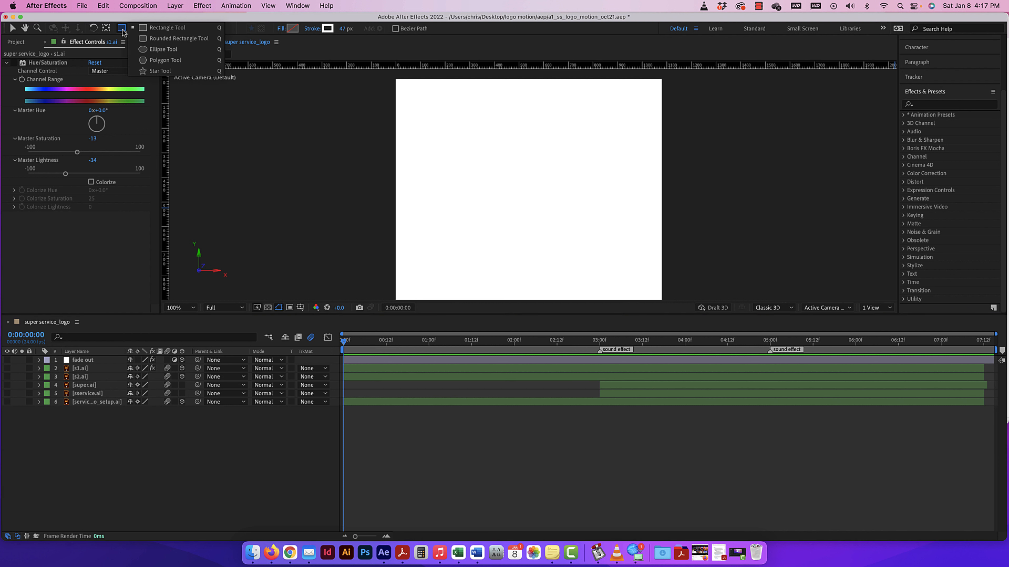
click(182, 52)
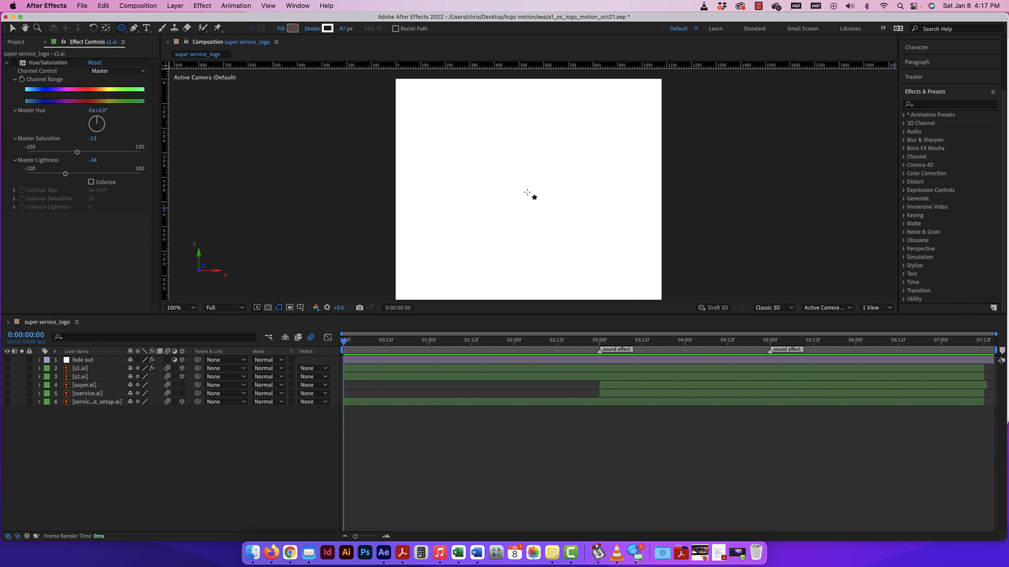
drag(527, 192, 439, 122)
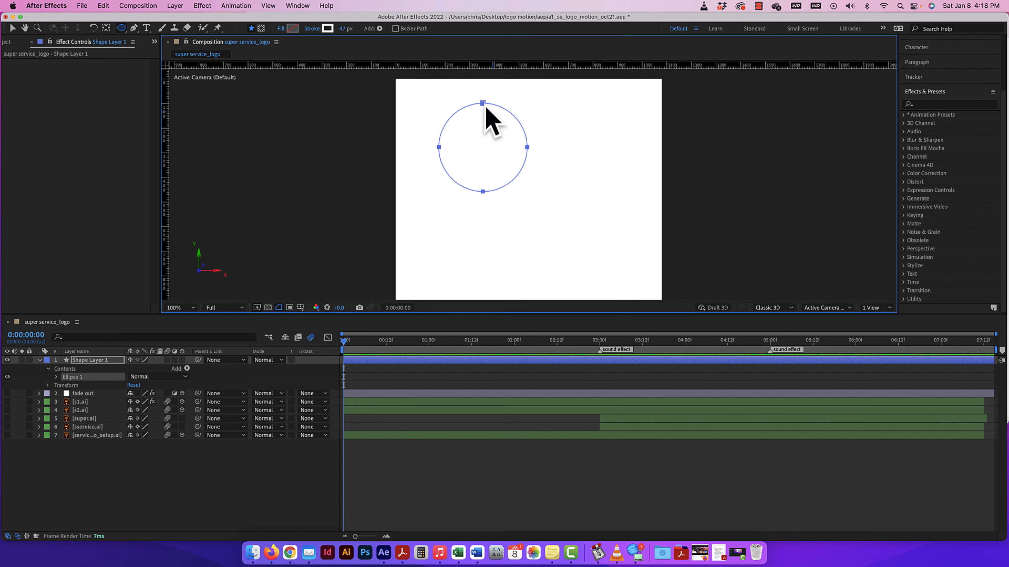
click(278, 308)
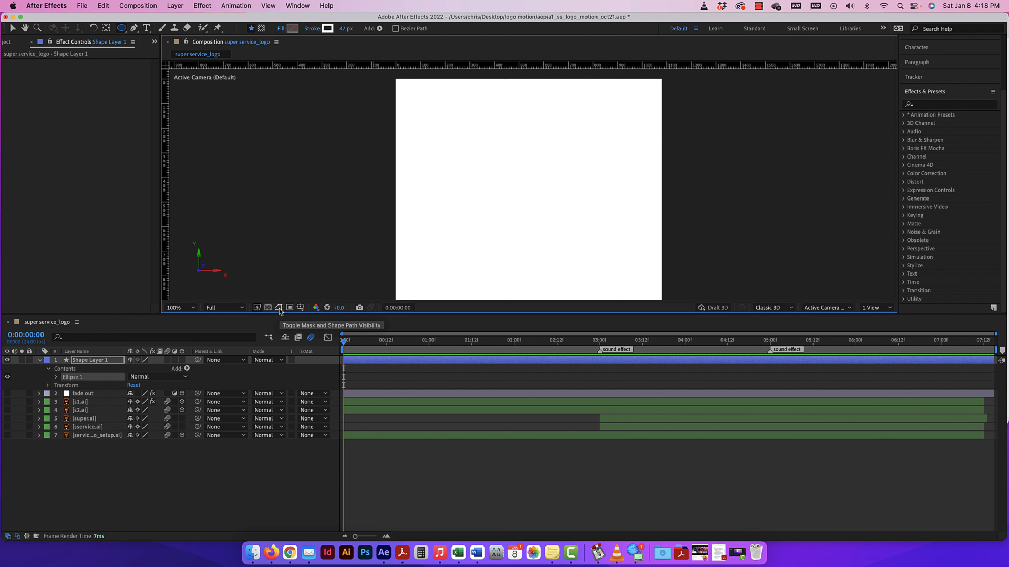
click(278, 309)
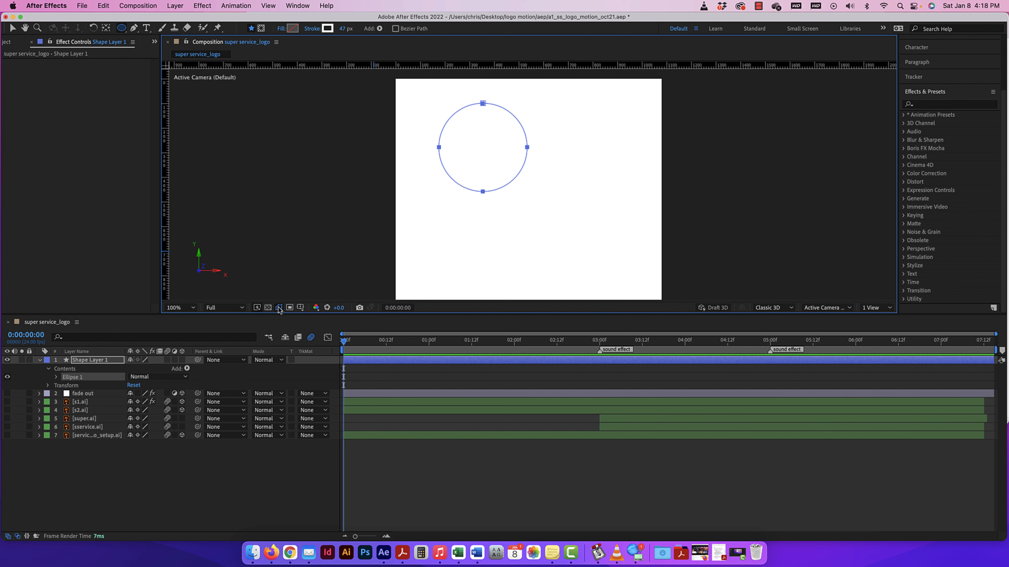
Set the circle's stroke color to dark red 6E1212.
click(327, 29)
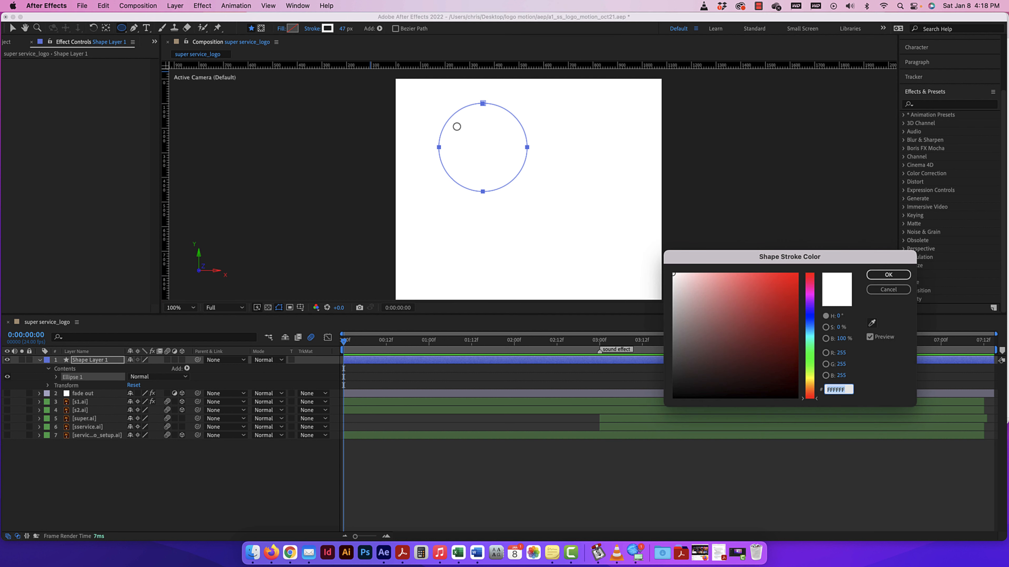
click(791, 343)
mouse_move(790, 344)
mouse_down()
mouse_move(712, 351)
mouse_move(788, 353)
mouse_move(778, 344)
mouse_up()
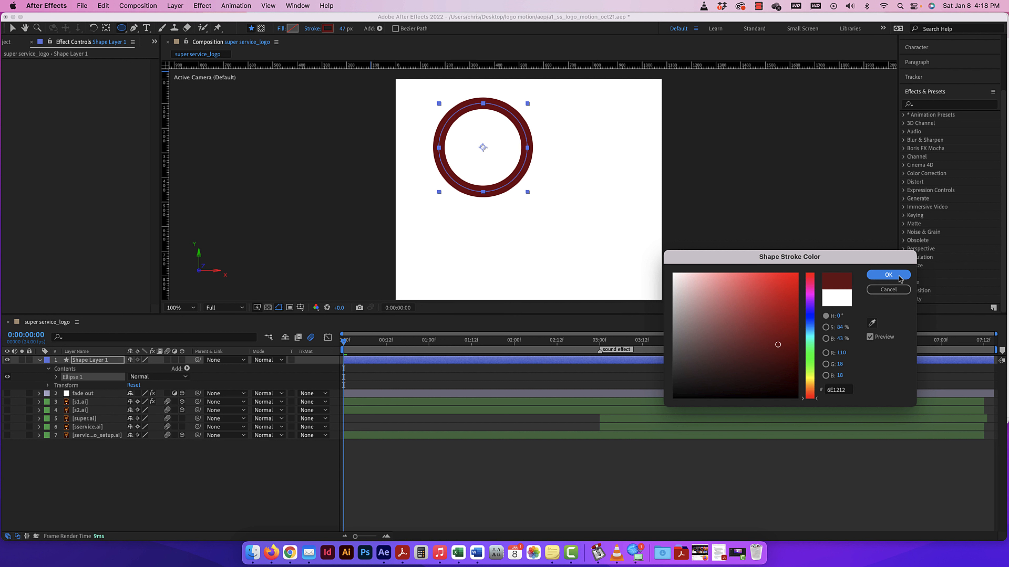
click(879, 275)
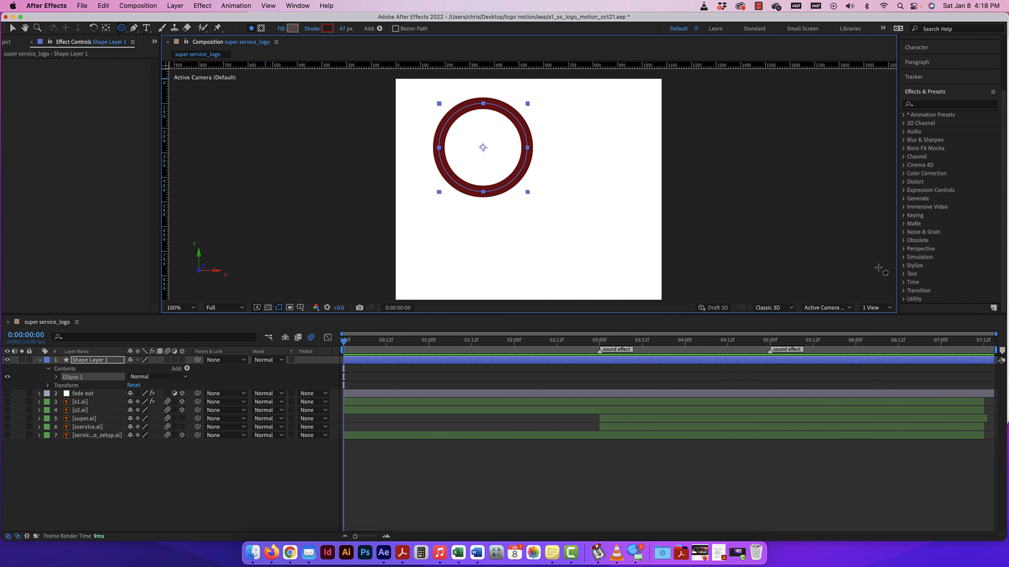
Set the circle's stroke type to None in the Stroke Options.
click(313, 31)
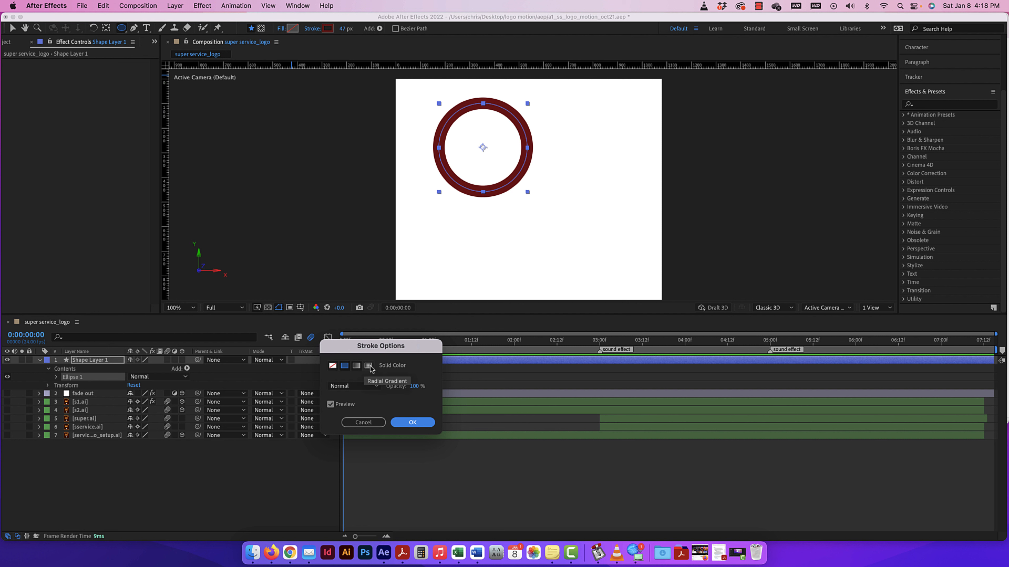
click(363, 386)
click(377, 400)
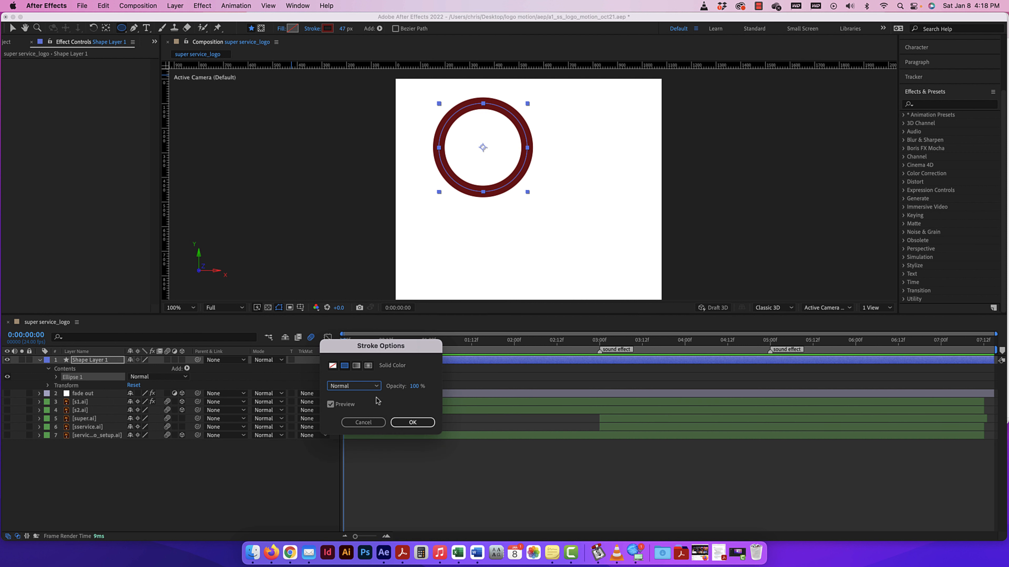
click(332, 365)
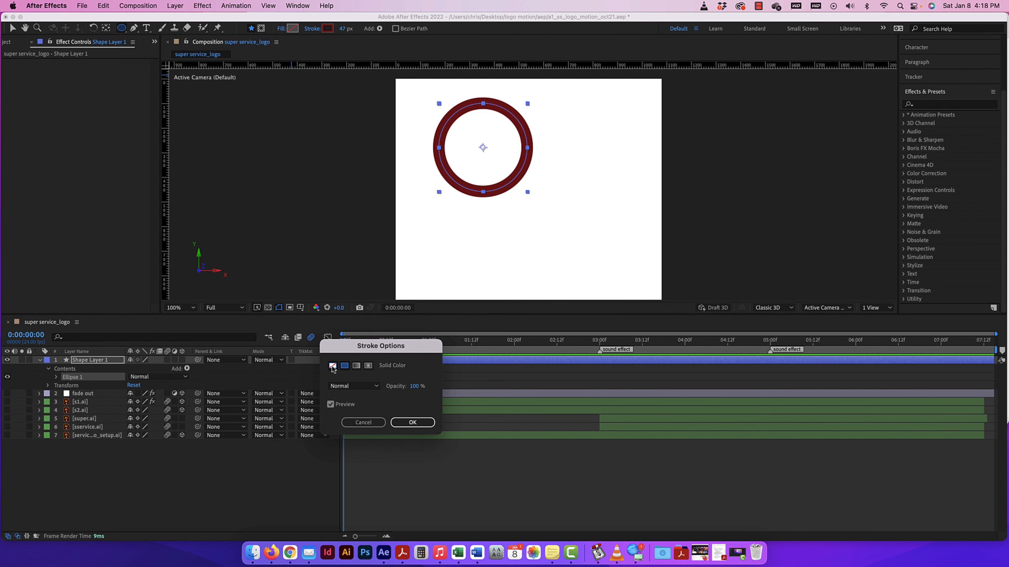
click(412, 422)
Set the circle's fill color to red CB0000.
click(292, 28)
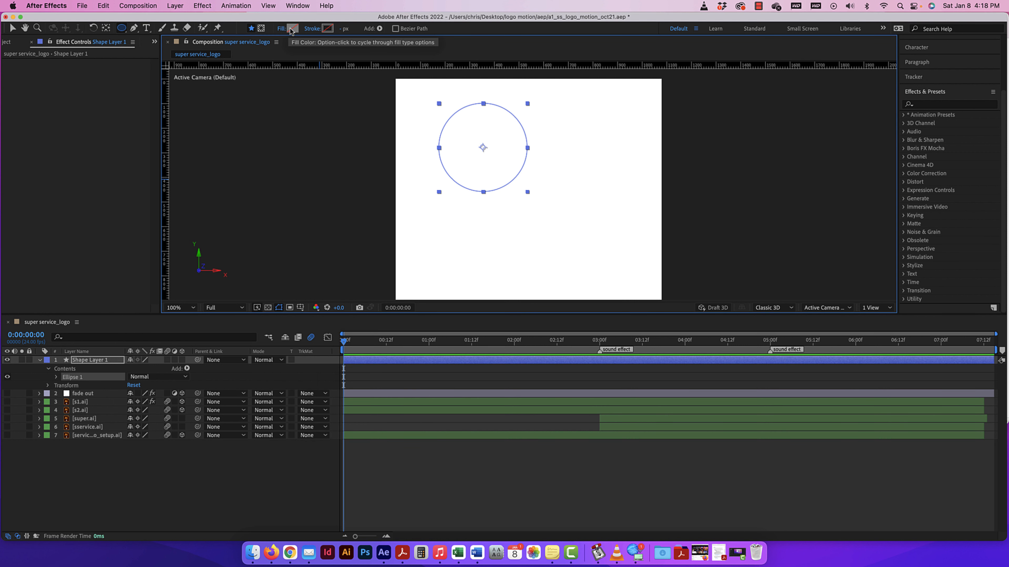
click(790, 306)
click(798, 298)
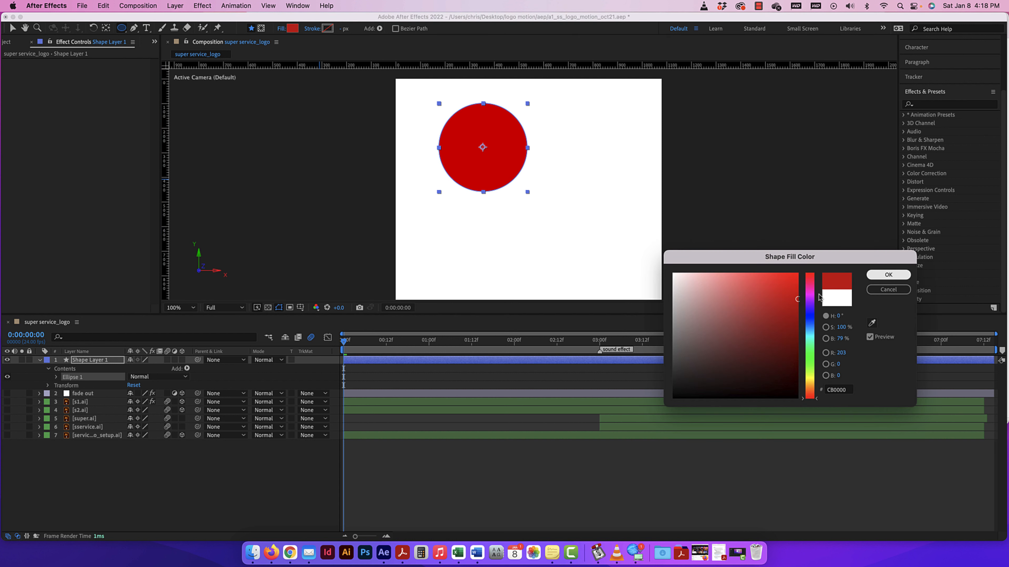
click(888, 275)
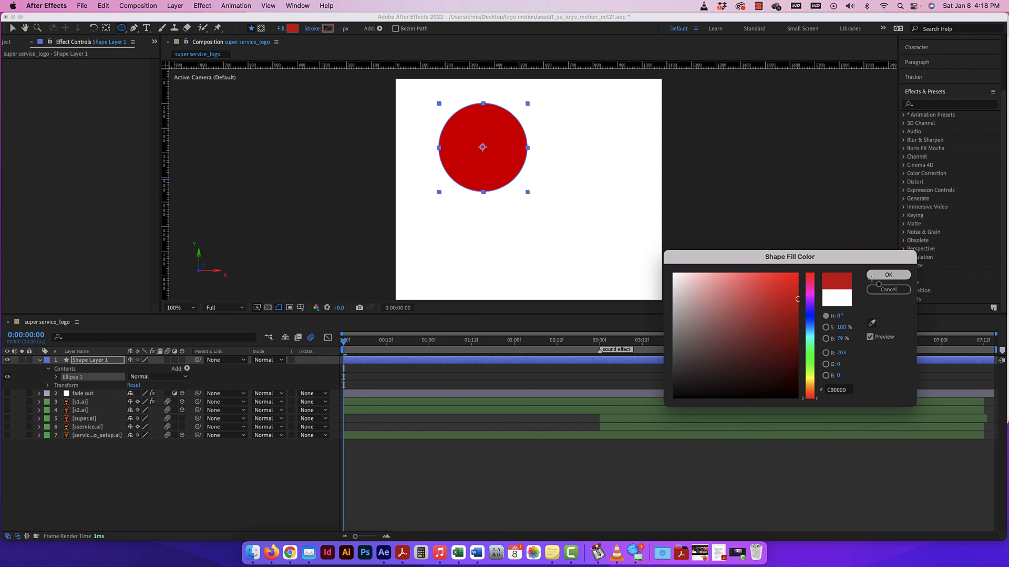
Cycle the circle's fill type through None, Linear Gradient and Radial Gradient, ending on Solid Color.
click(282, 29)
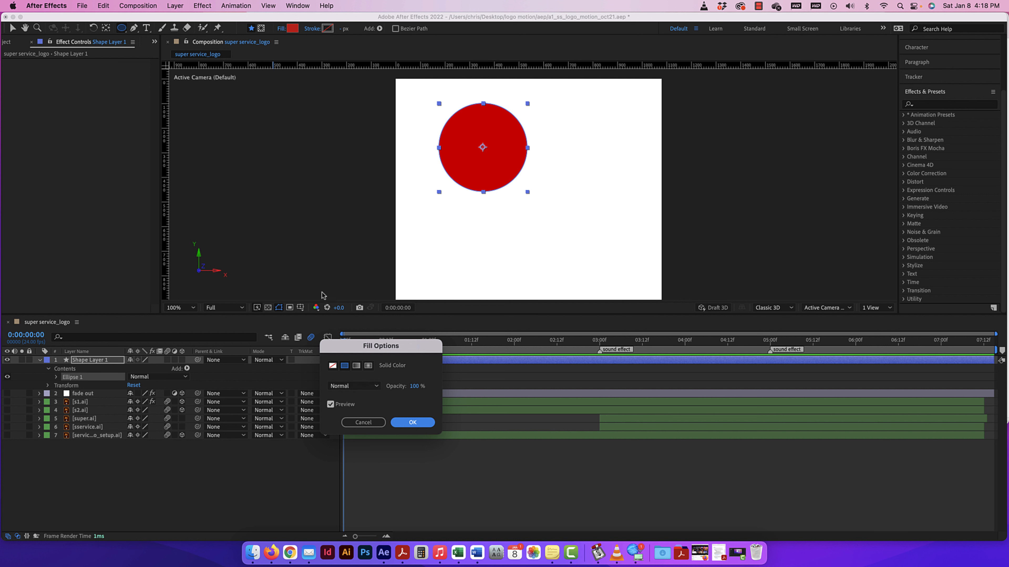
click(333, 366)
click(344, 366)
click(356, 365)
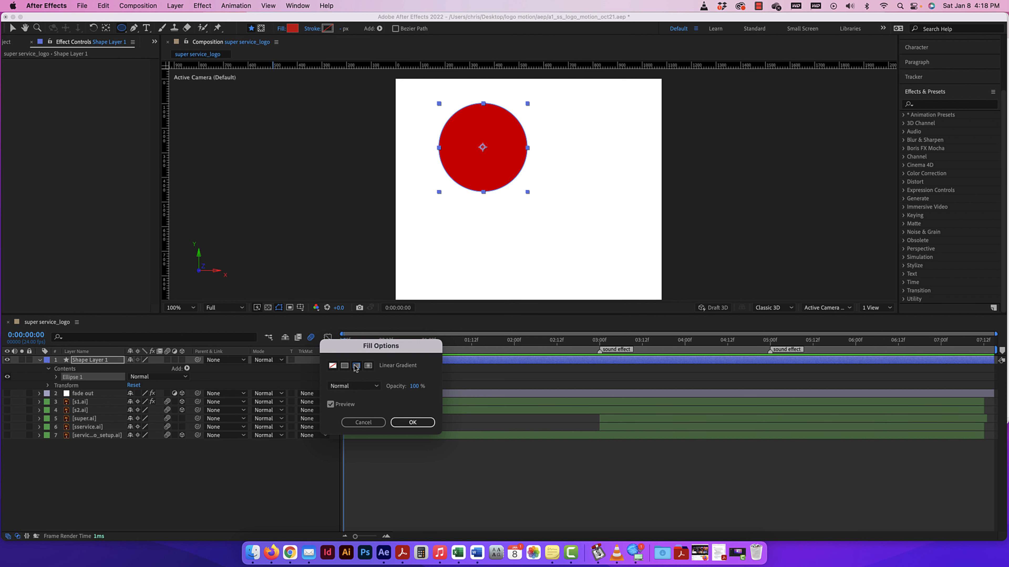
click(368, 365)
click(344, 366)
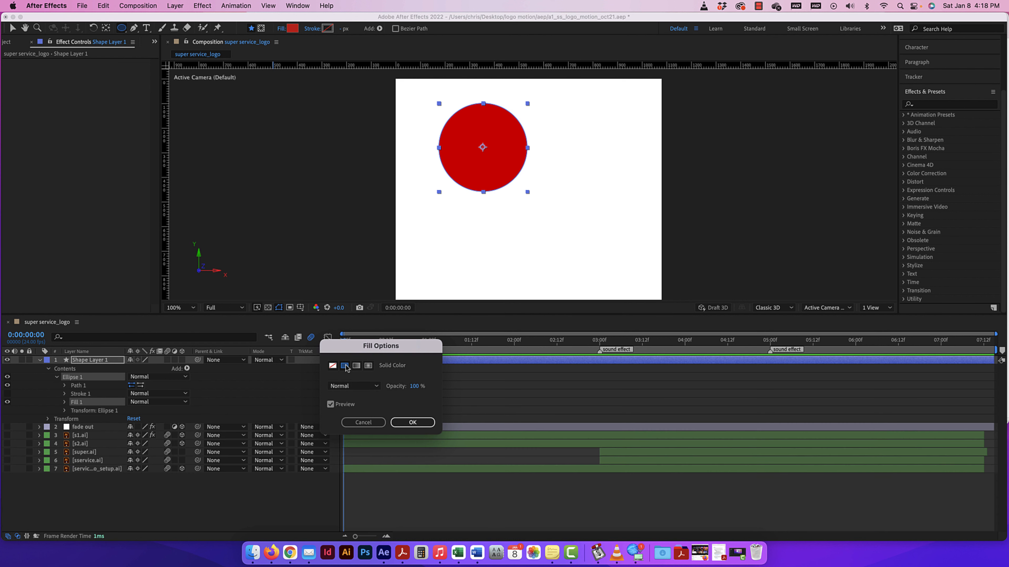
click(413, 423)
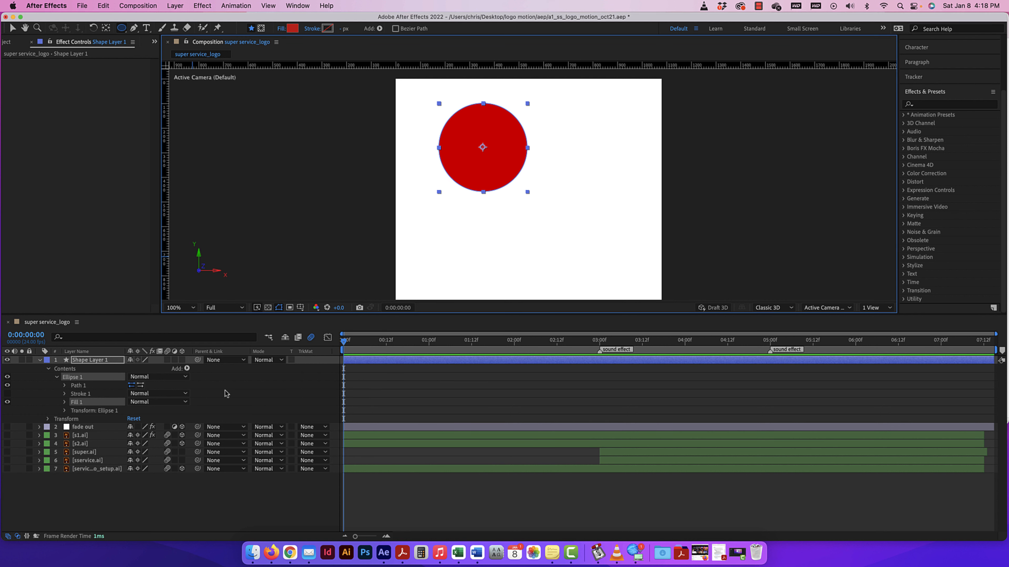
Expand Shape Layer 1's contents and examine the Path 1 and Stroke 1 properties of Ellipse 1.
click(39, 360)
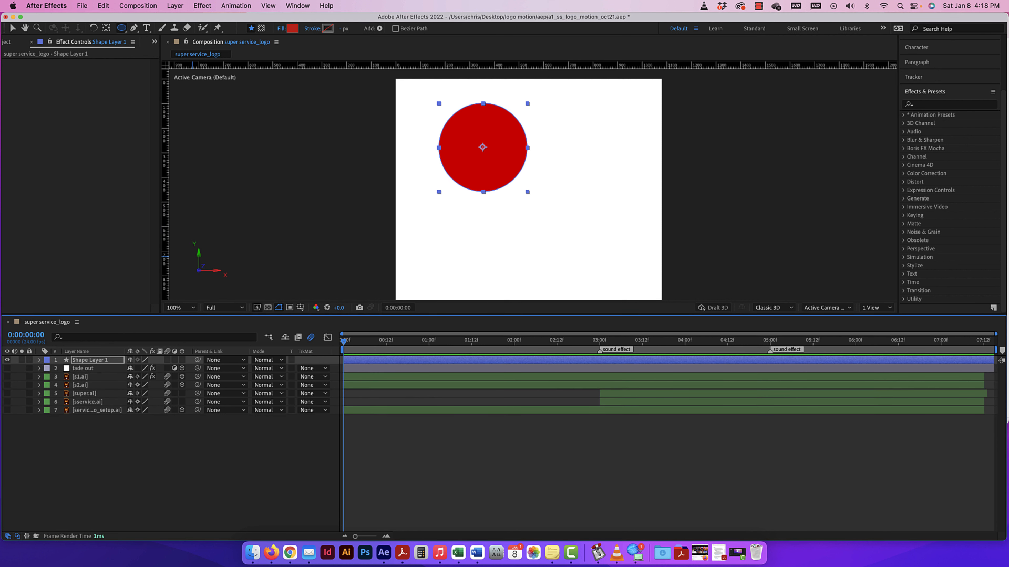
click(40, 360)
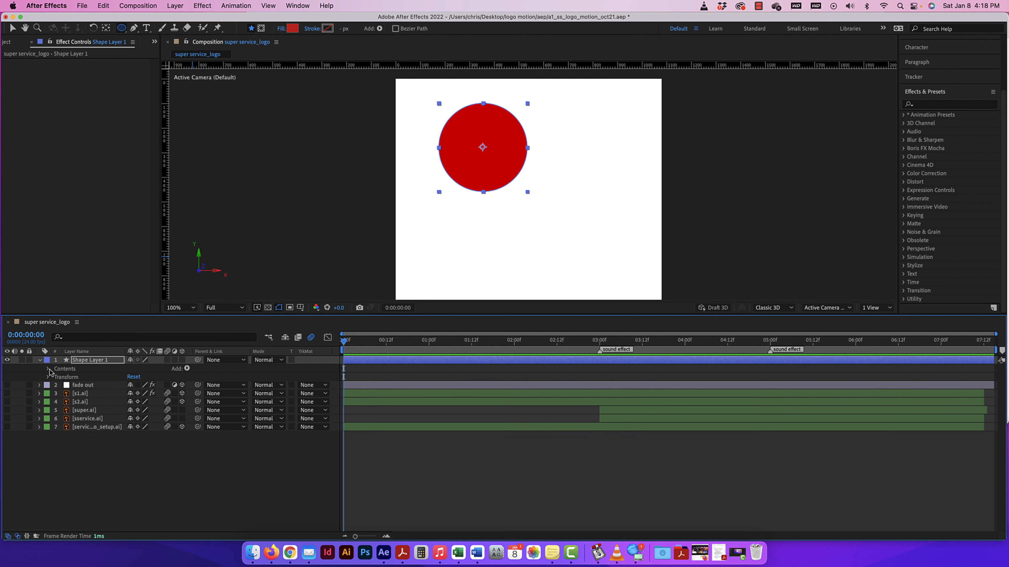
click(49, 369)
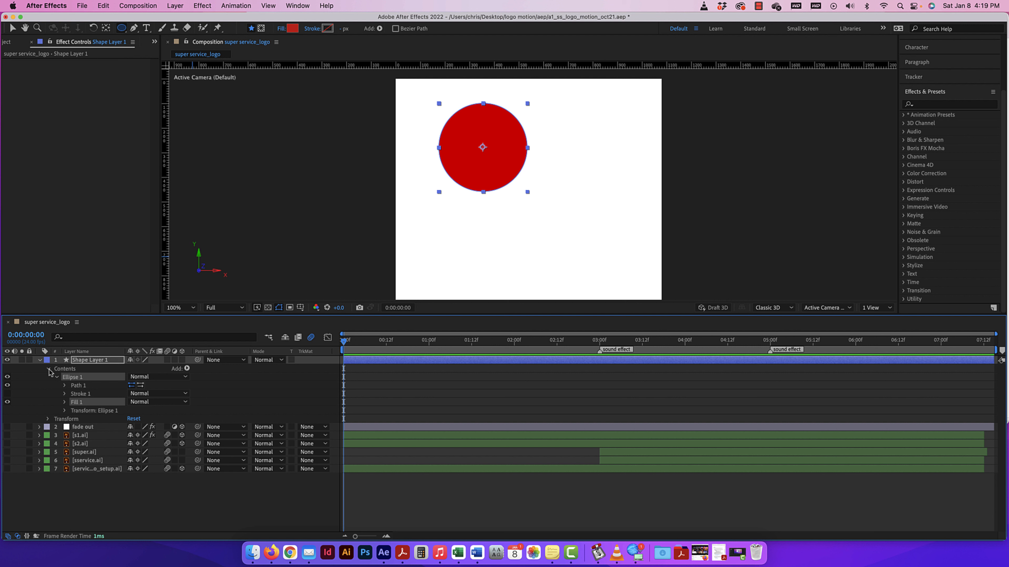
click(65, 385)
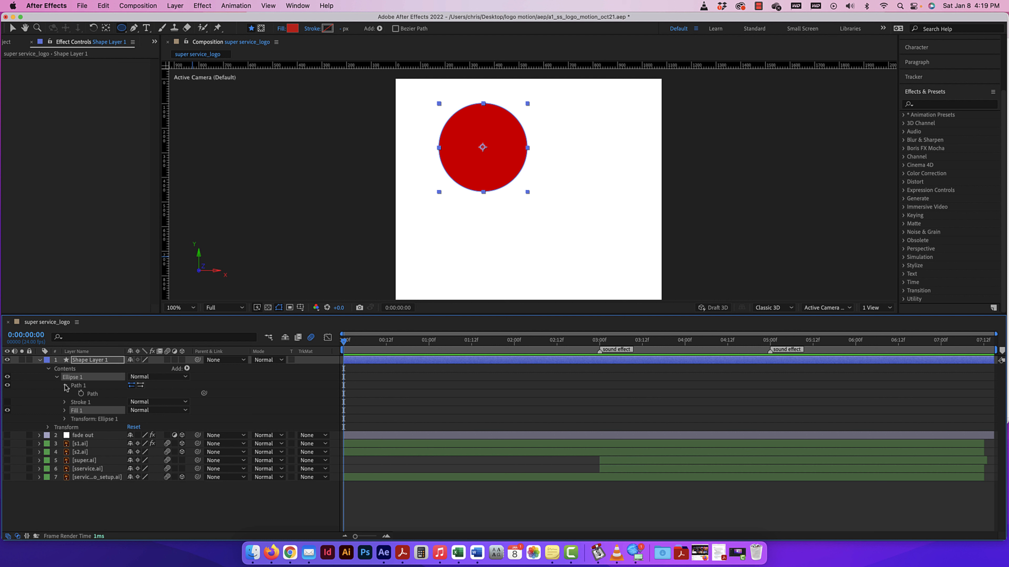
click(57, 378)
click(58, 377)
click(65, 386)
click(64, 394)
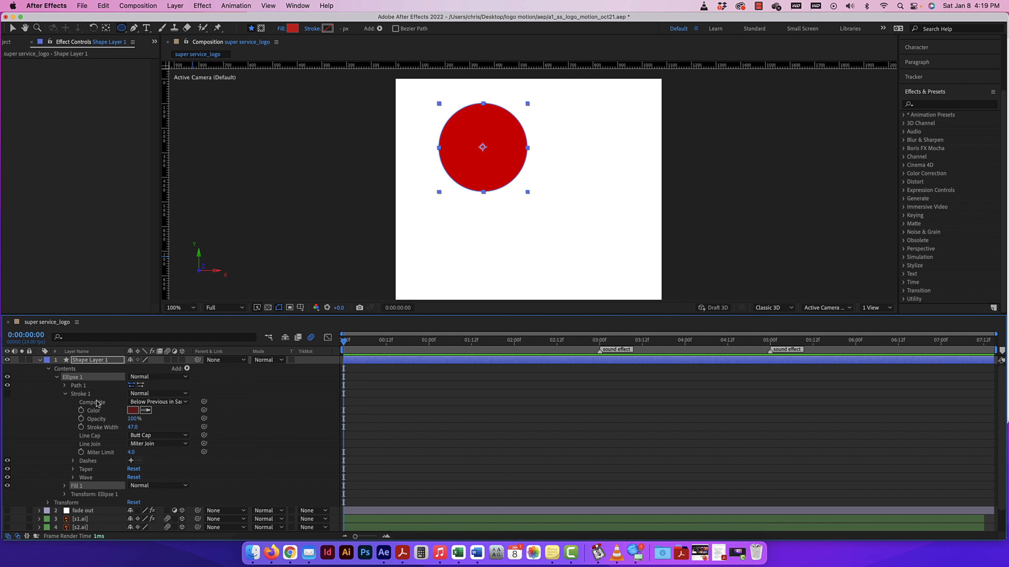
Show the circle's Stroke 1, set its color to black 000000, and hide the stroke again.
click(132, 411)
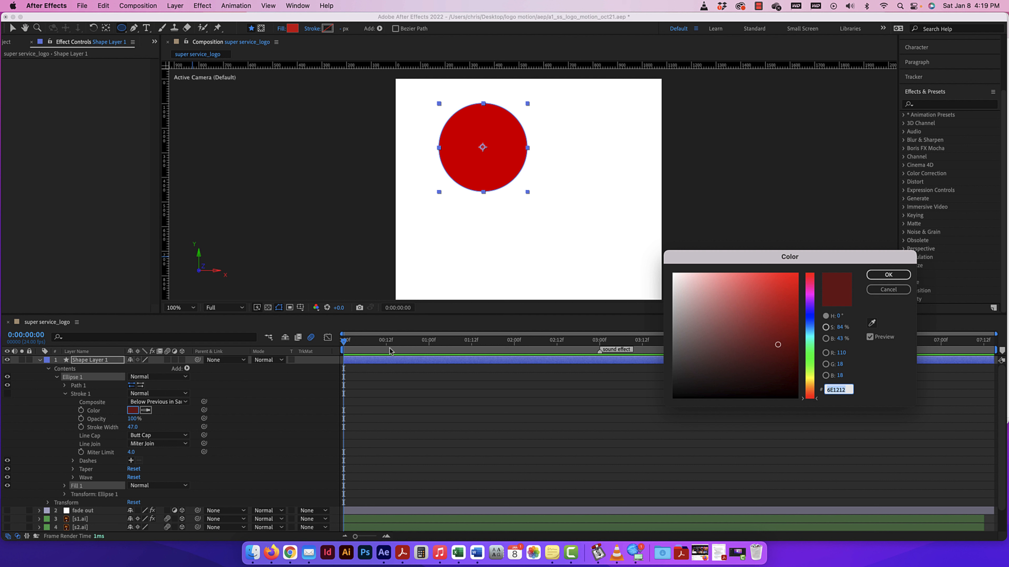
click(887, 291)
click(7, 394)
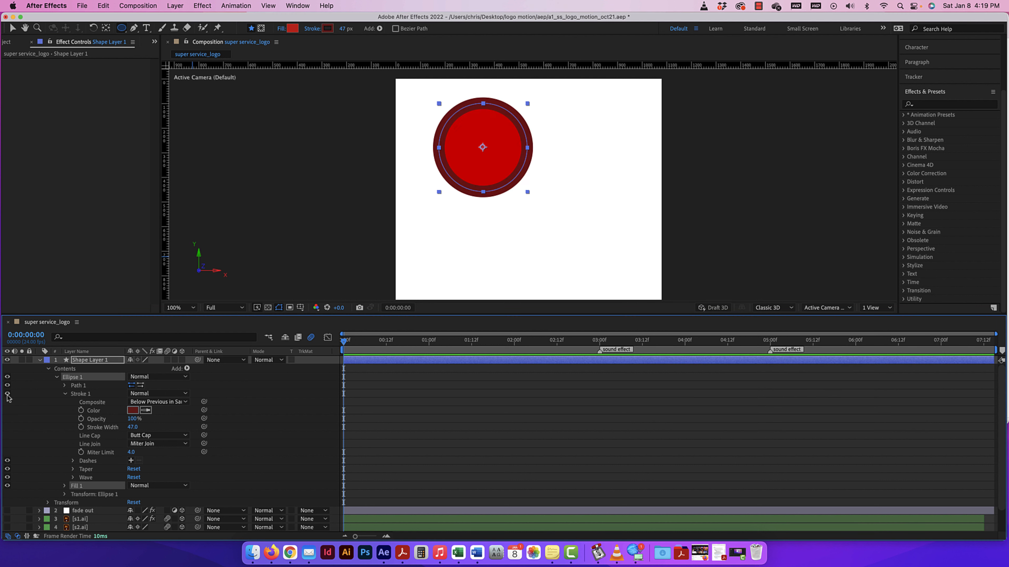
click(133, 410)
drag(747, 335, 804, 411)
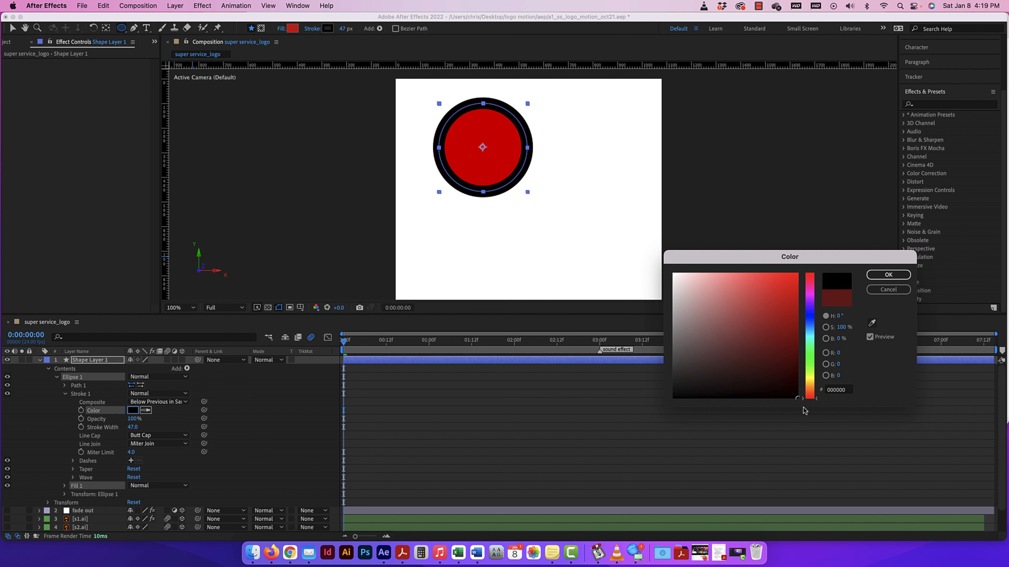
click(900, 275)
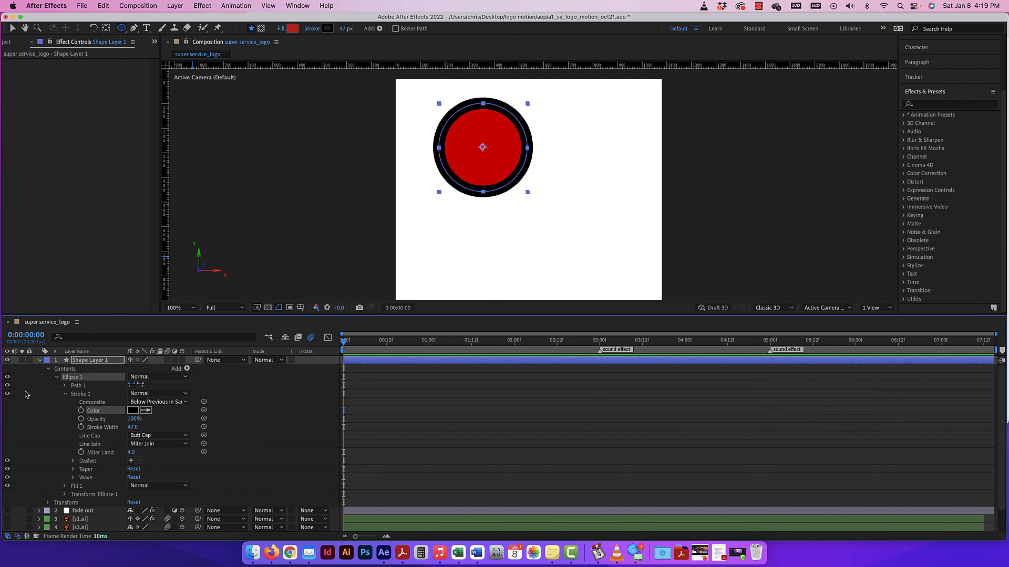
click(7, 393)
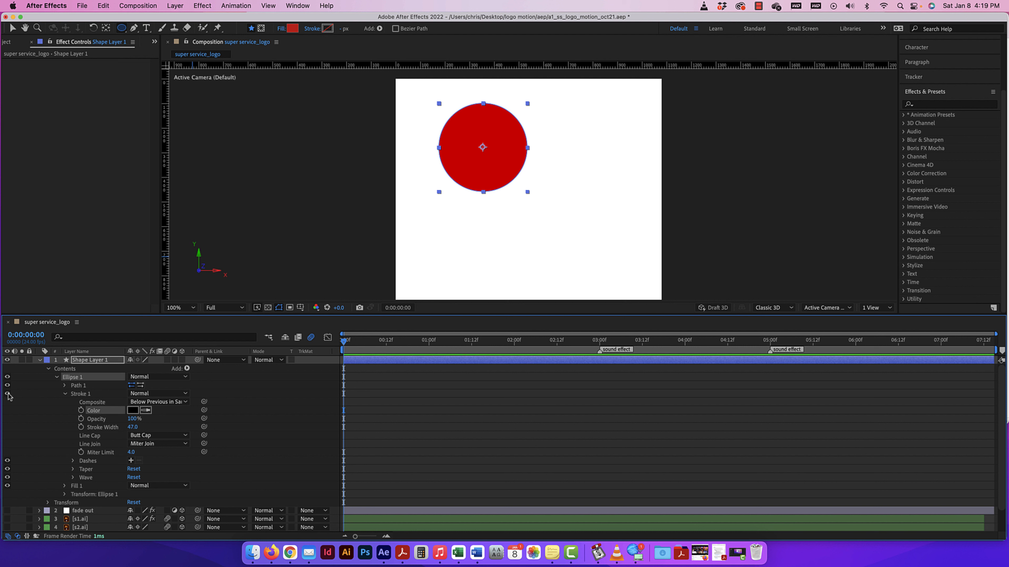
Show the circle's Stroke 1 again and set its stroke width to 18.
click(8, 395)
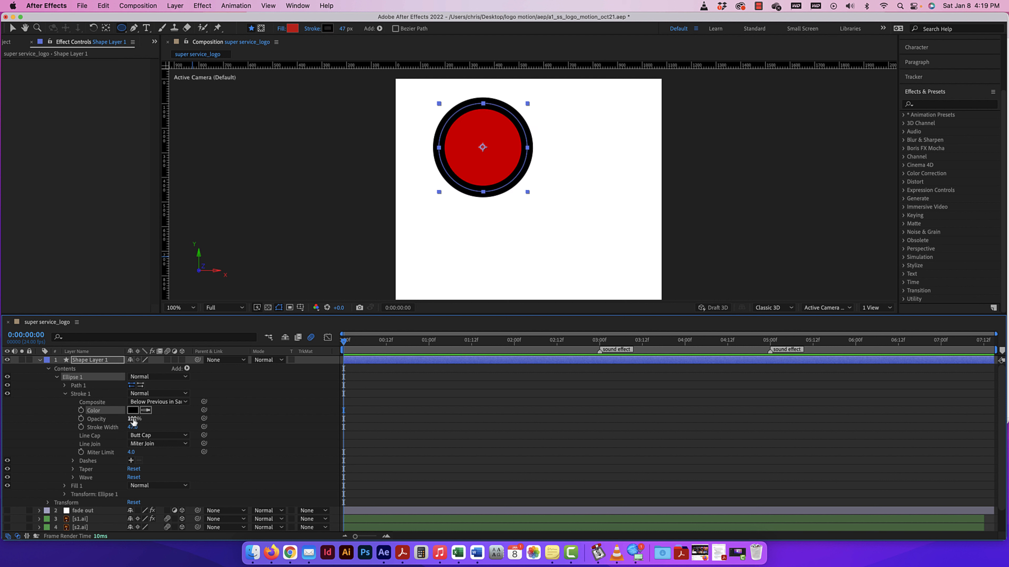
mouse_move(133, 421)
mouse_down()
mouse_move(107, 421)
mouse_move(157, 422)
mouse_move(113, 427)
mouse_up()
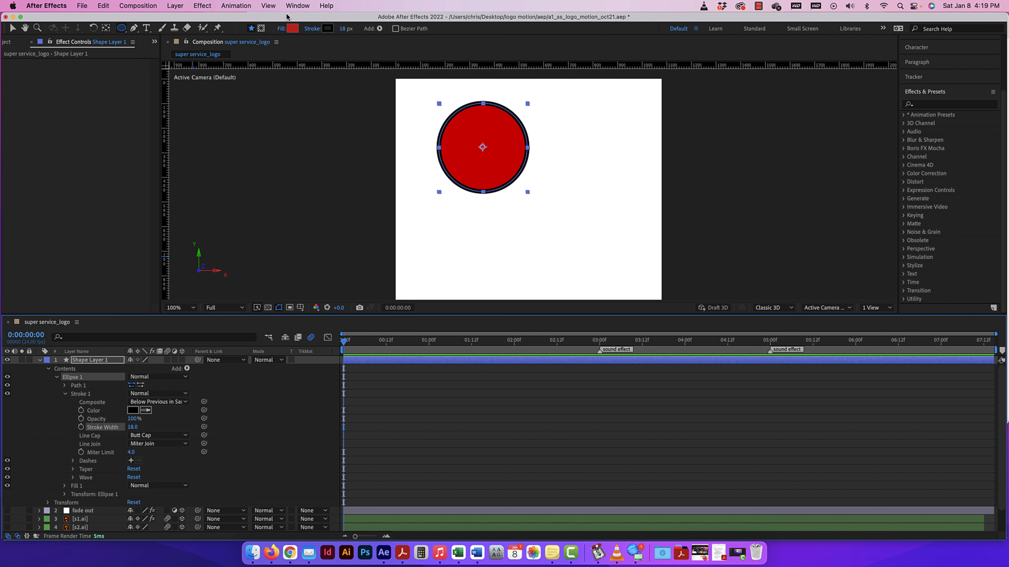
click(290, 6)
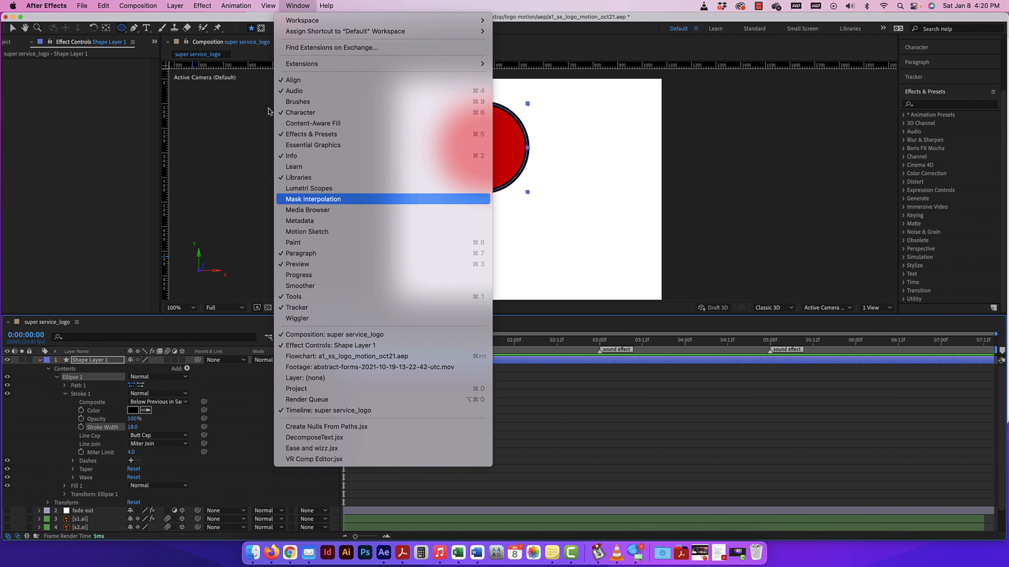
click(212, 389)
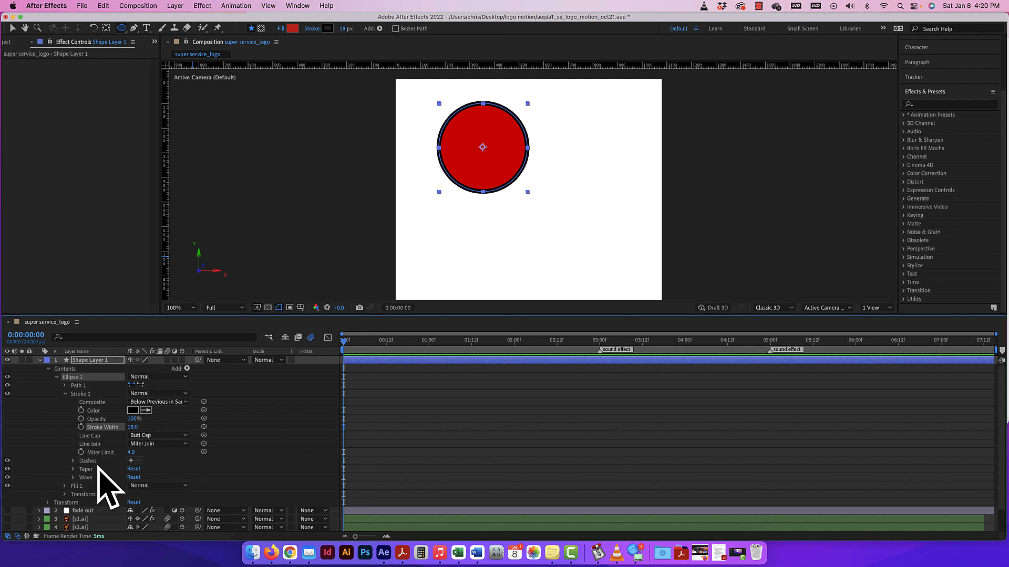
Collapse the Stroke 1 properties, then hide the circle's Fill 1 and show it again.
click(65, 394)
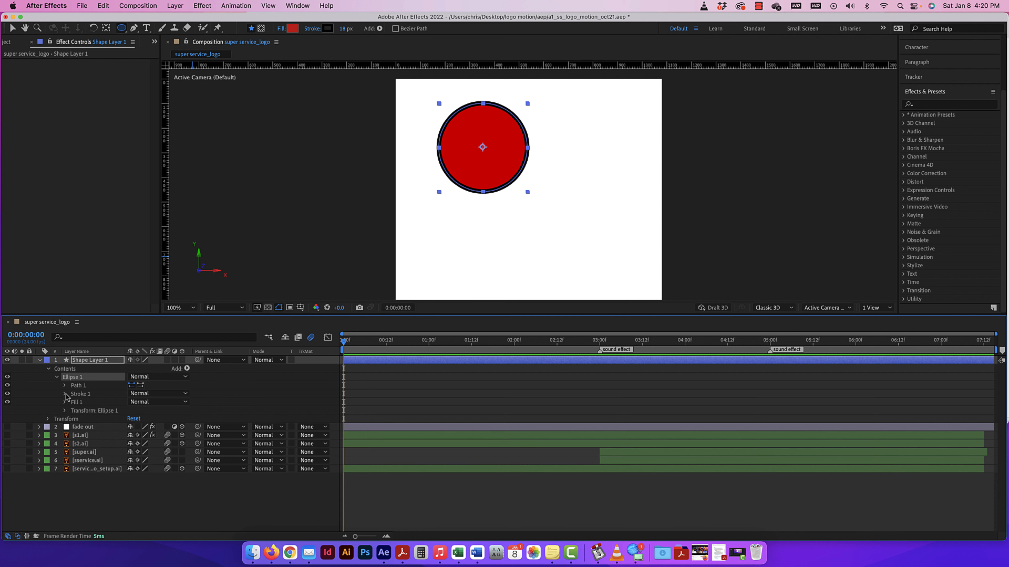
click(7, 402)
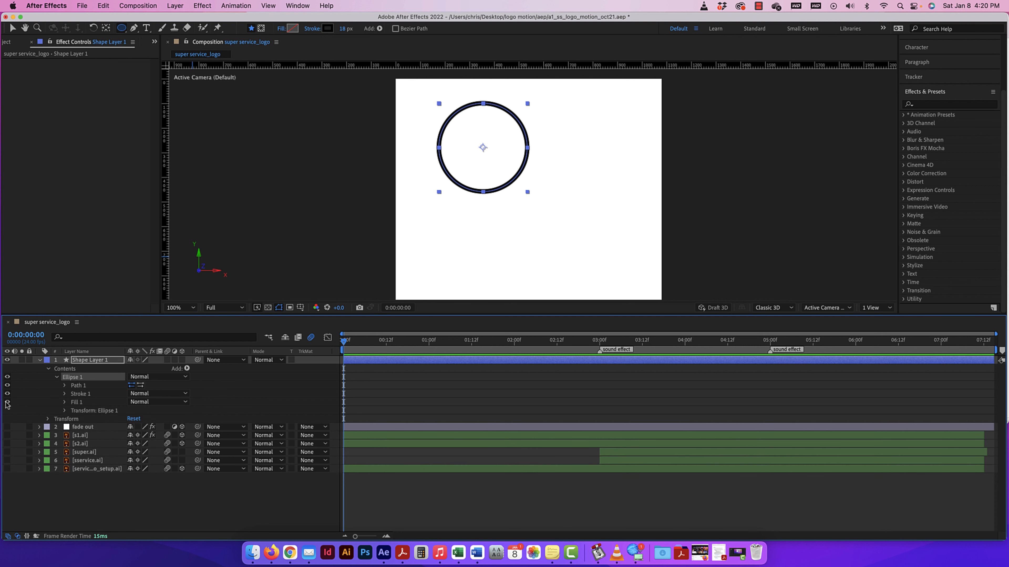
click(7, 402)
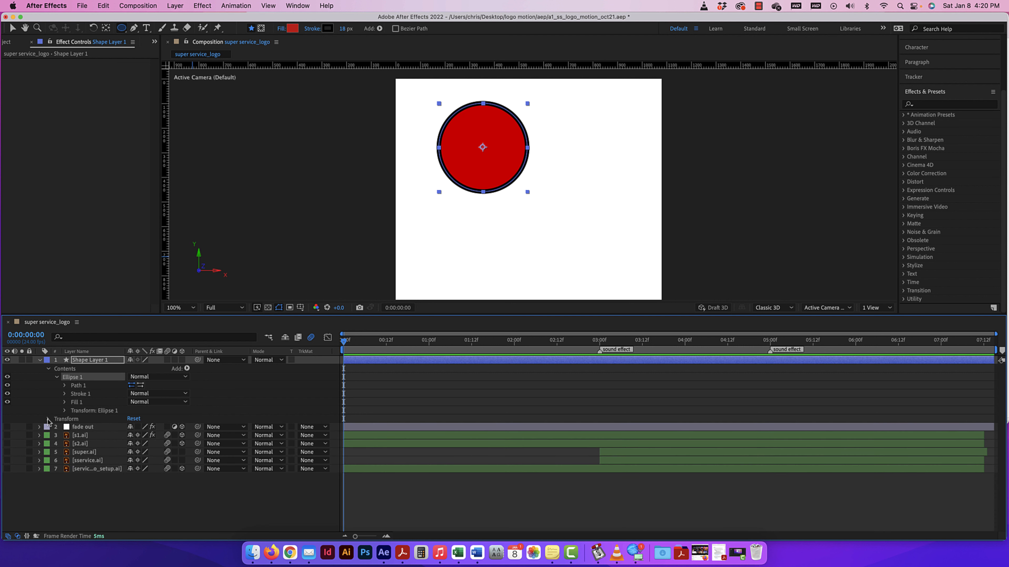
Reveal Shape Layer 1's Transform properties in place of its Contents and activate the Selection tool.
click(48, 369)
click(47, 377)
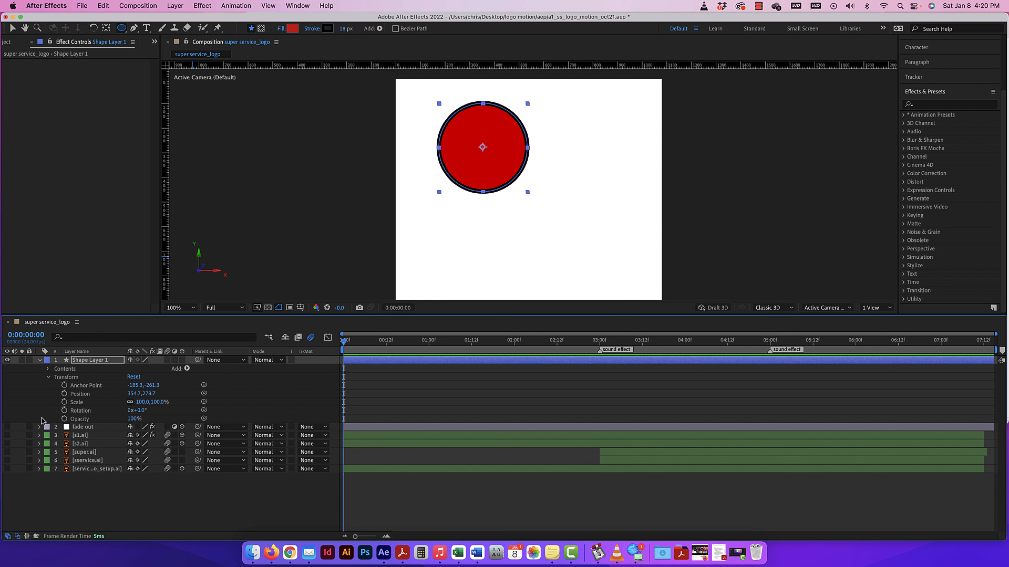
click(40, 427)
click(40, 428)
click(12, 28)
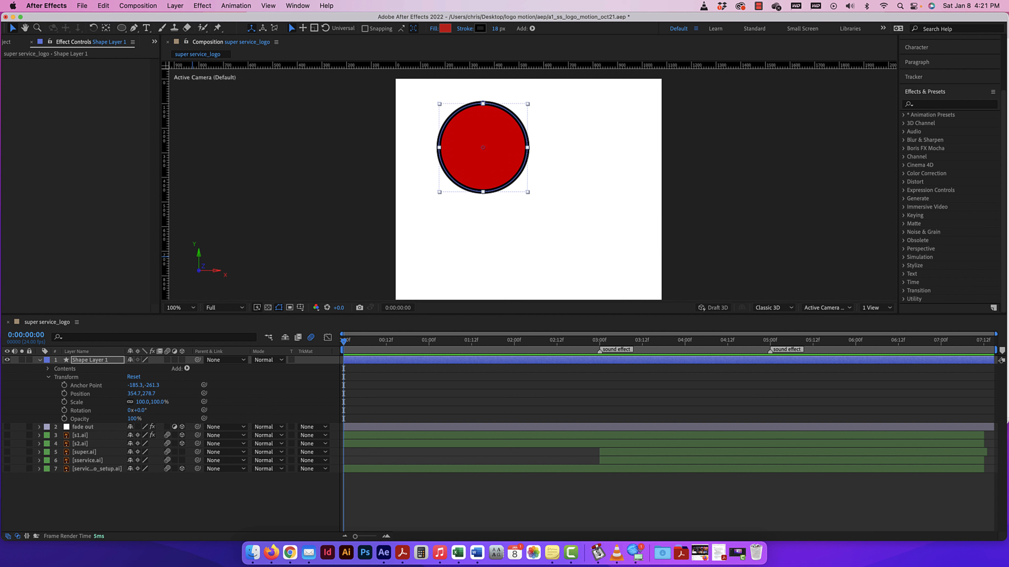
Set Shape Layer 1's anchor point to -185.3, -259.3 and its position to 400.7, 300.0.
mouse_move(135, 385)
mouse_down()
mouse_move(178, 388)
mouse_move(102, 386)
mouse_move(161, 386)
mouse_move(153, 389)
mouse_up()
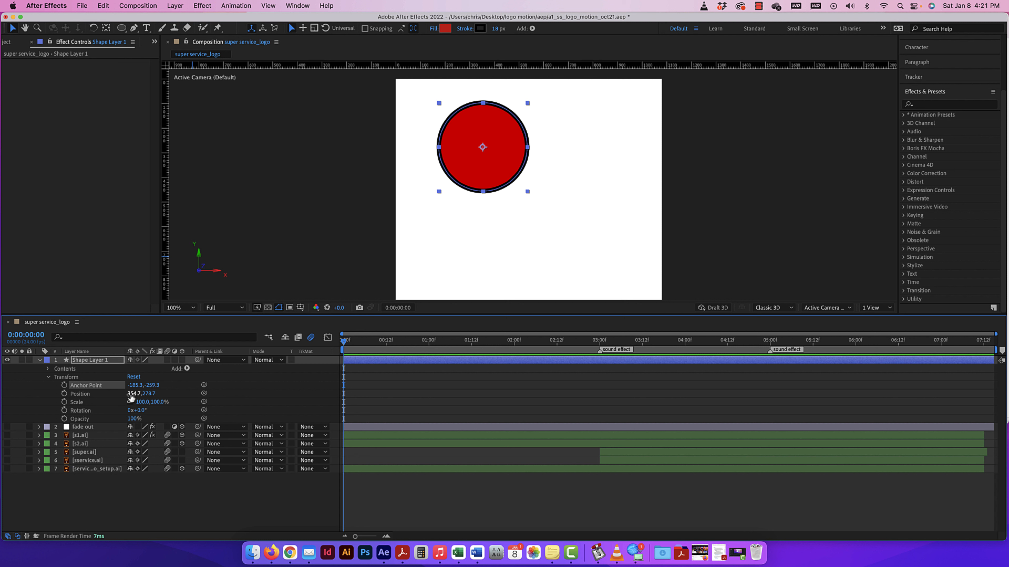
mouse_move(131, 398)
mouse_down()
mouse_move(189, 397)
mouse_move(52, 393)
mouse_move(239, 395)
mouse_move(135, 395)
mouse_move(201, 396)
mouse_move(148, 397)
mouse_up()
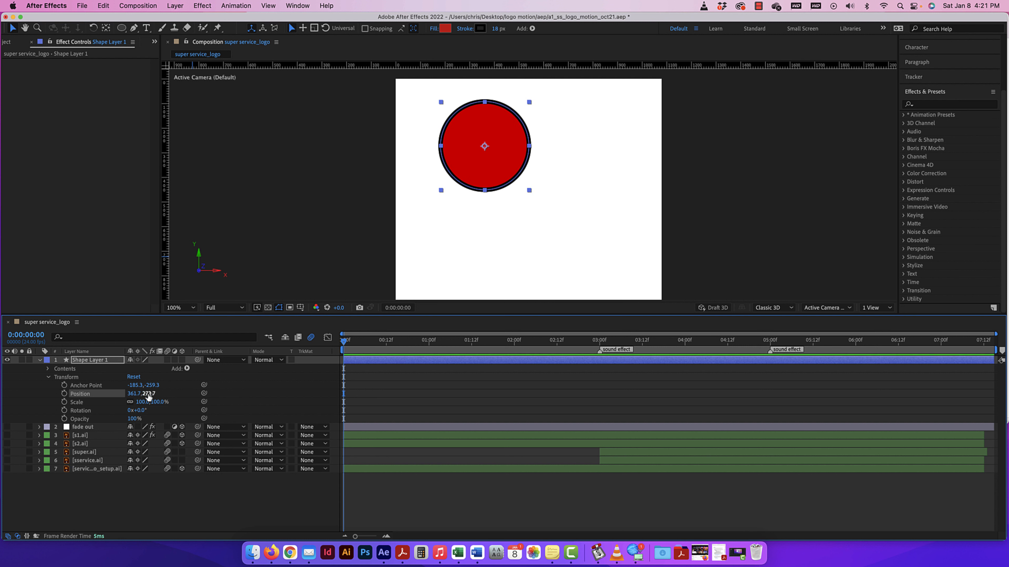
click(149, 394)
text(300)
key(Return)
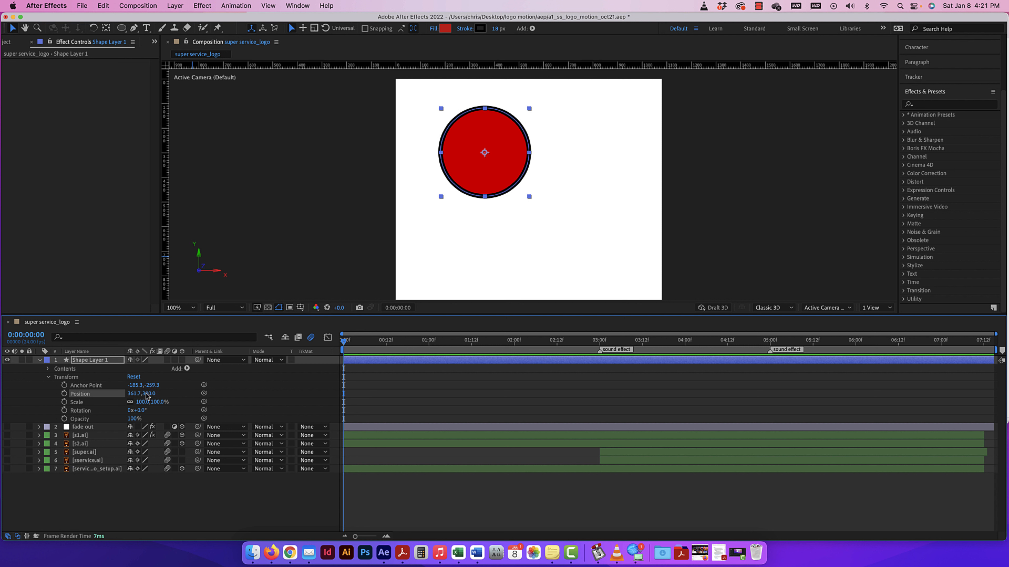
mouse_move(132, 394)
mouse_down()
mouse_move(187, 394)
mouse_move(137, 394)
mouse_up()
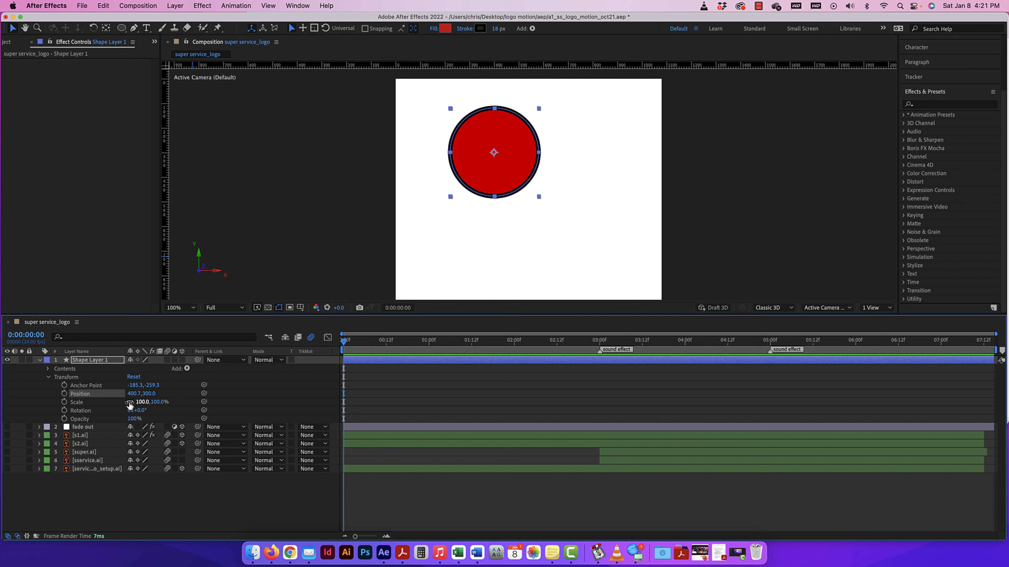
Try scaling the circle non-uniformly with its proportions unlinked, and undo the scale and unlinking changes.
click(129, 402)
mouse_move(141, 402)
mouse_down()
mouse_move(168, 402)
mouse_move(156, 403)
mouse_up()
key(super+z)
key(super+z)
key(super+z)
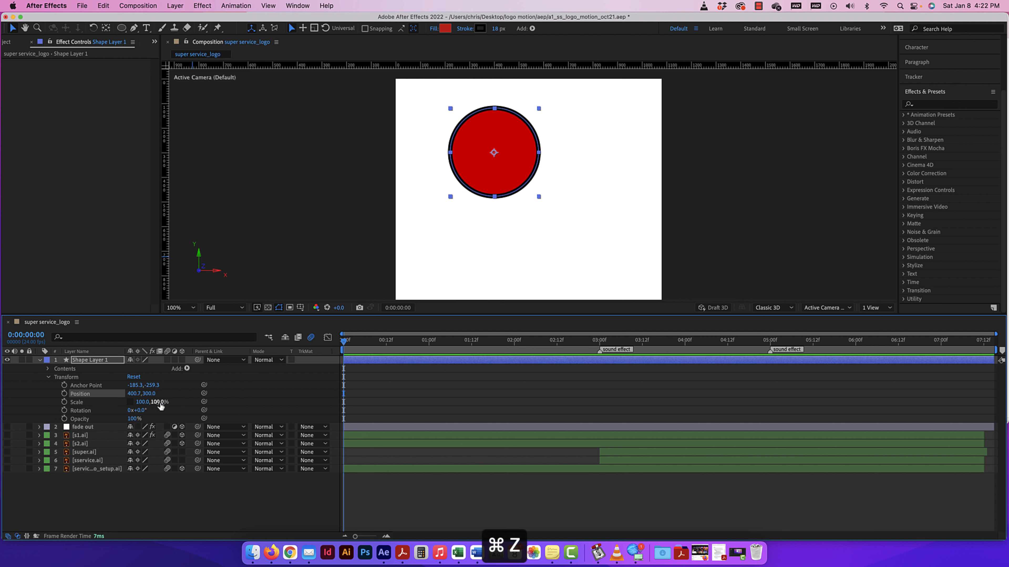
key(super+z)
Scale the circle uniformly to 91.0% with its proportions linked.
mouse_move(137, 402)
mouse_down()
mouse_move(152, 401)
mouse_move(135, 403)
mouse_up()
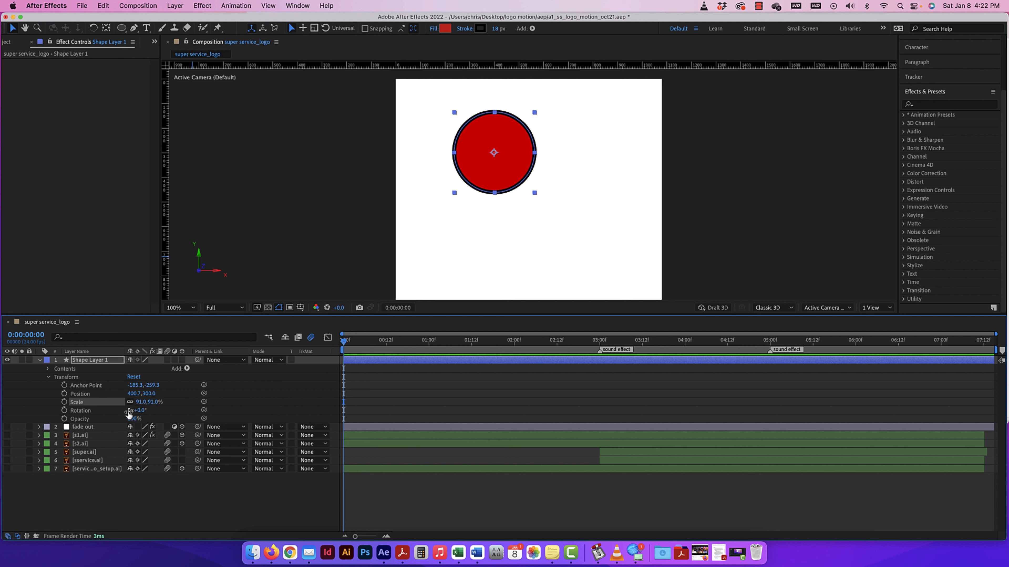
Try different rotation and opacity values on the circle, restoring rotation to 0° and opacity to 100%.
drag(129, 414, 122, 413)
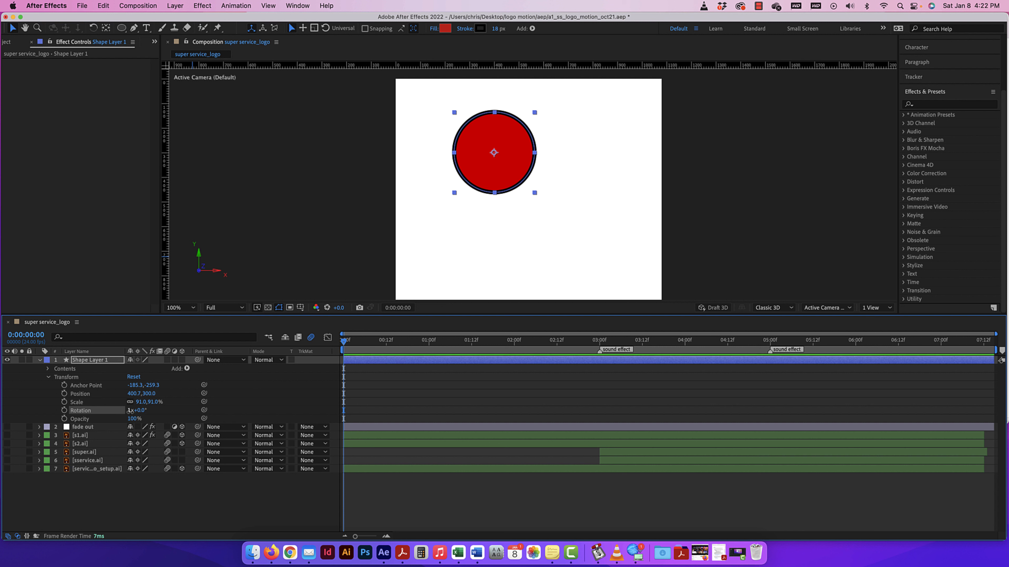
click(131, 411)
click(148, 415)
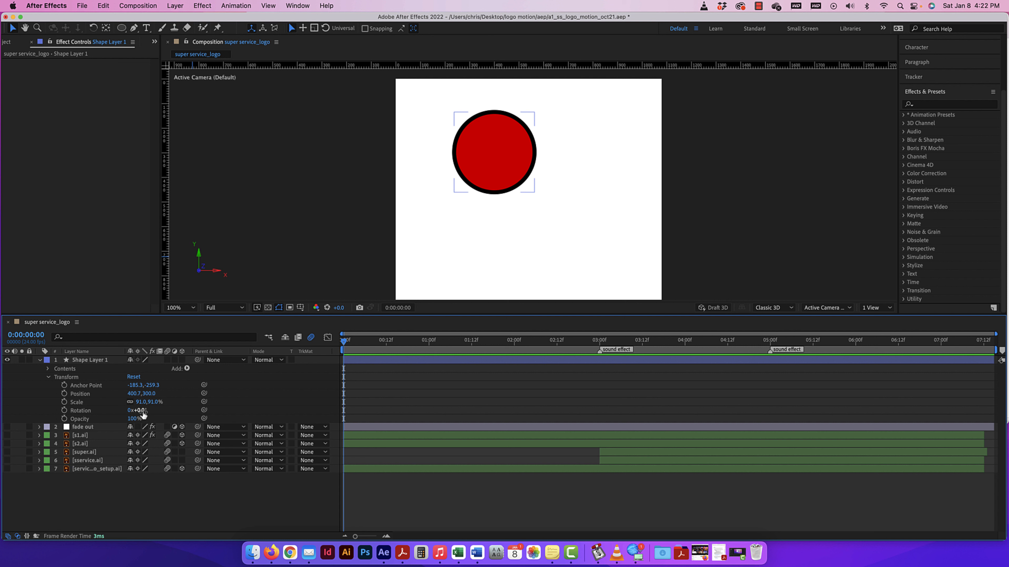
mouse_move(139, 415)
mouse_down()
mouse_move(216, 415)
mouse_move(268, 401)
mouse_move(568, 410)
mouse_move(389, 401)
mouse_move(143, 411)
mouse_up()
click(140, 411)
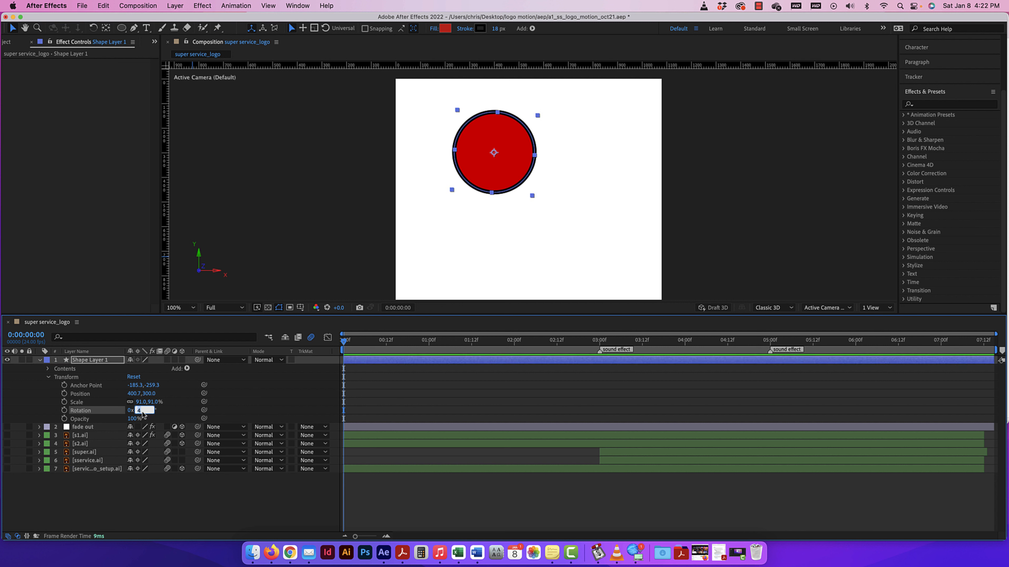
text(0)
key(Return)
click(169, 415)
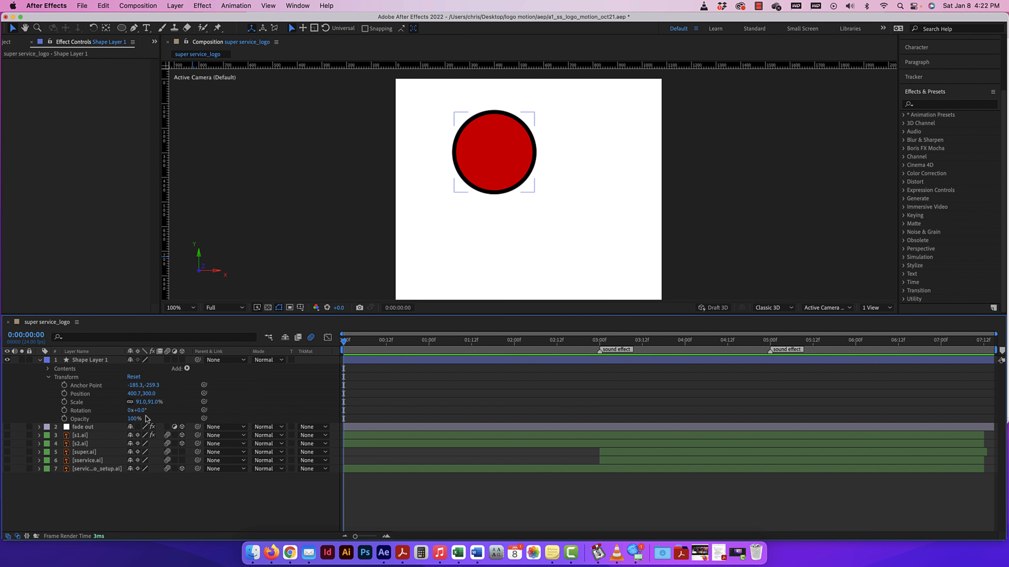
drag(134, 420, 219, 420)
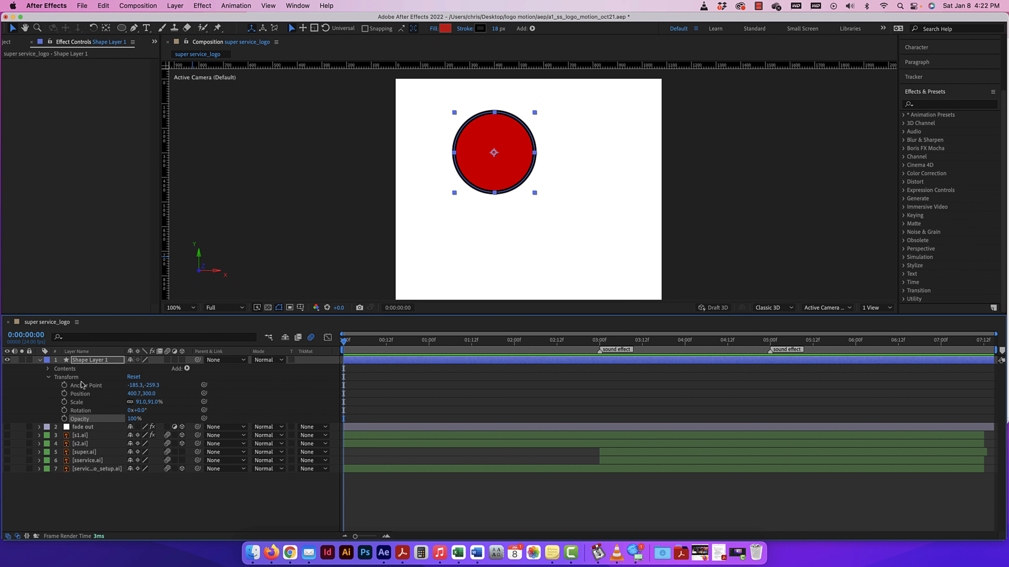
Collapse and reopen Shape Layer 1's Transform group, and toggle keyframing for Anchor Point on and off.
click(48, 377)
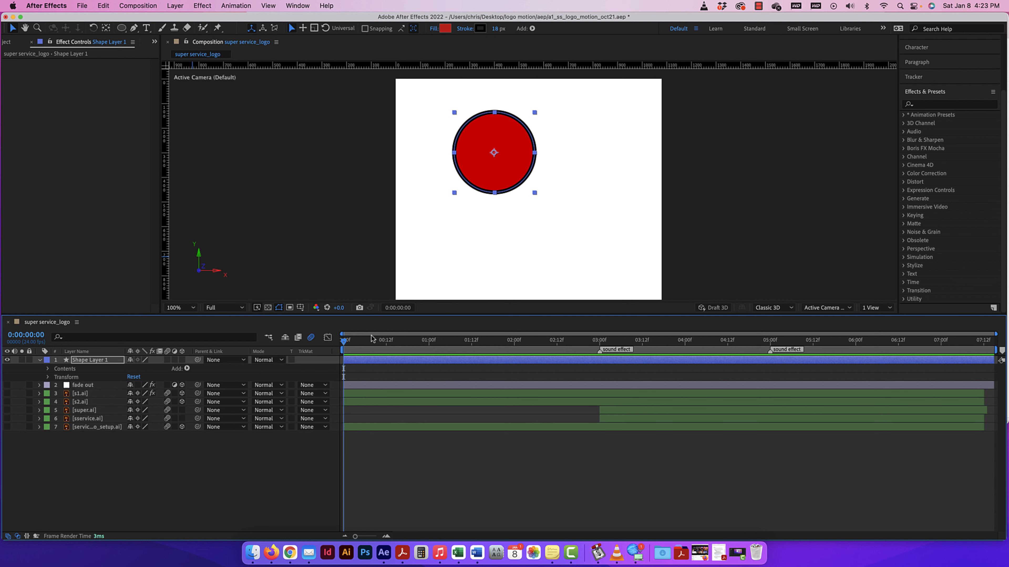
click(48, 378)
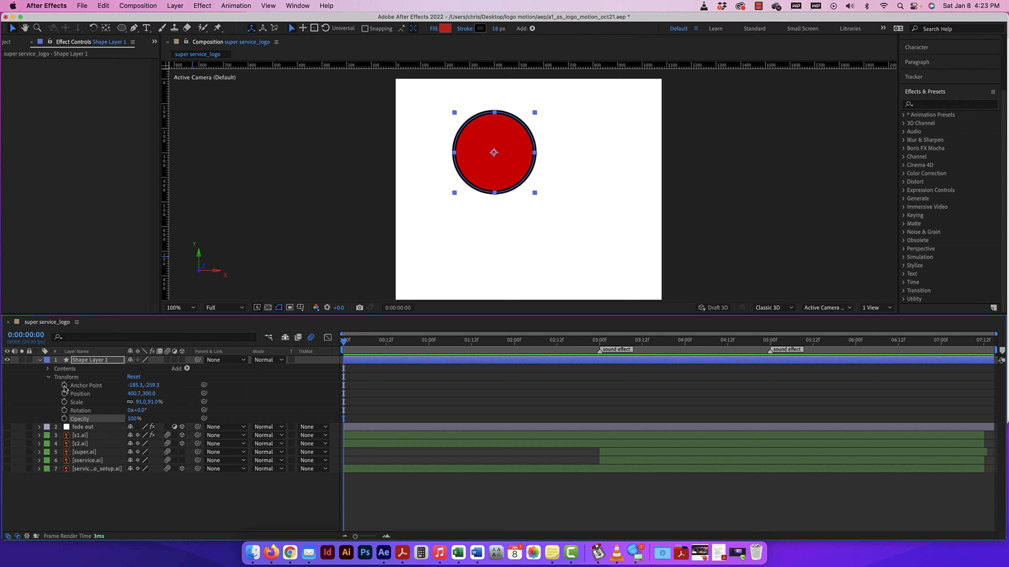
click(64, 385)
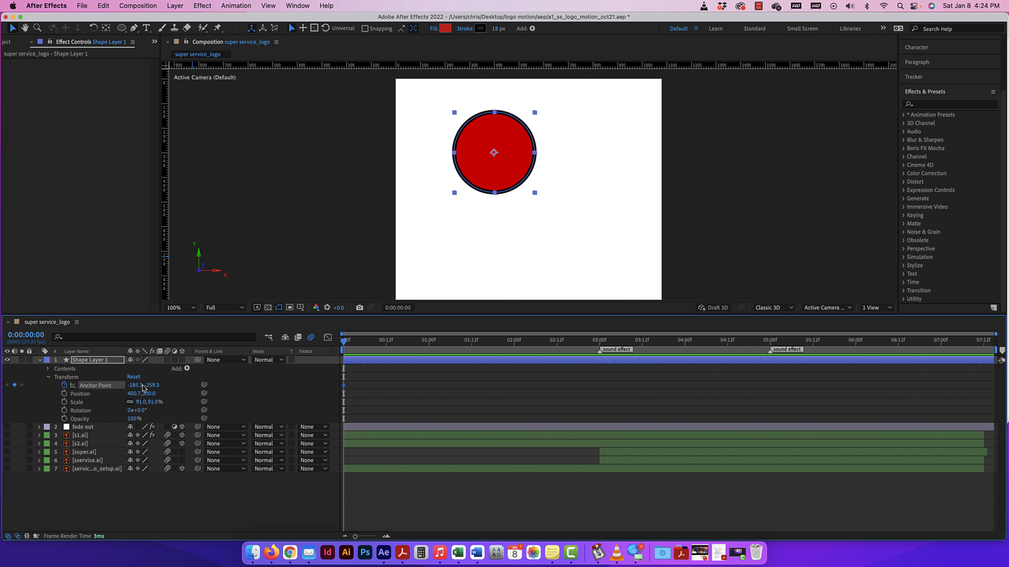
click(64, 387)
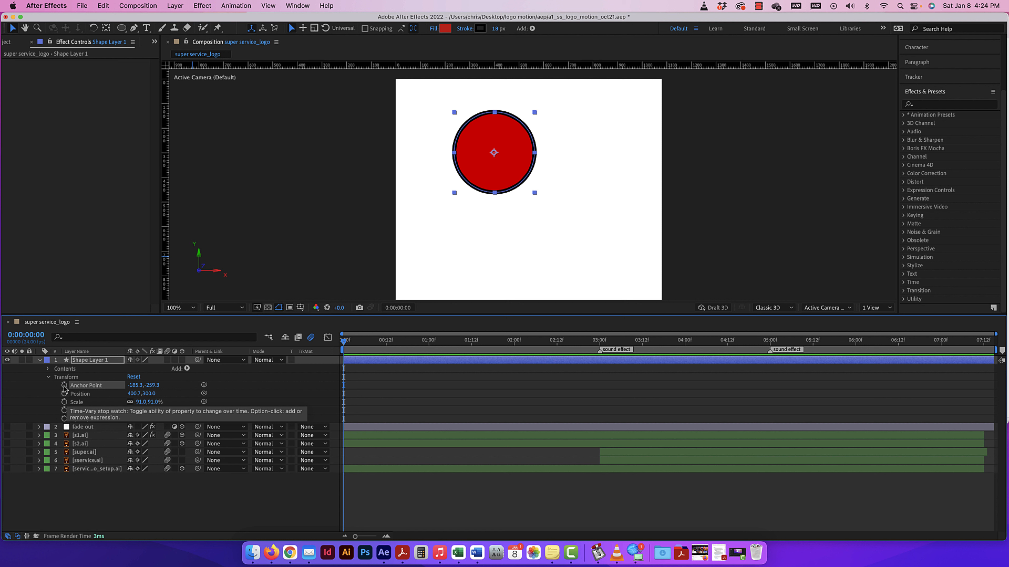
click(64, 386)
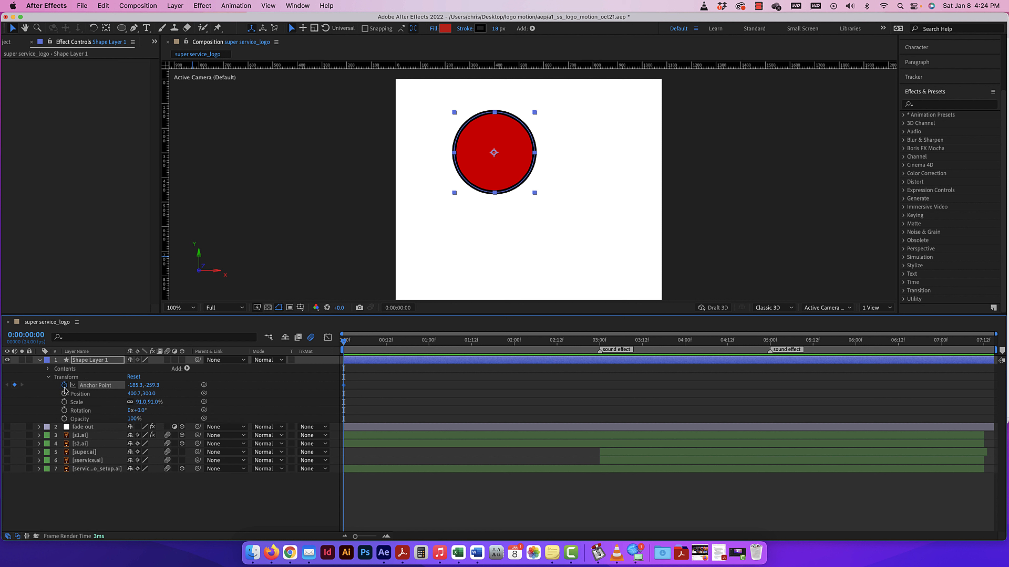
click(65, 386)
Keyframe the circle's Position at 0:00:00:00, and move the circle past the composition's right edge to 1320.7, 300.0 at 0:00:01:00.
click(64, 393)
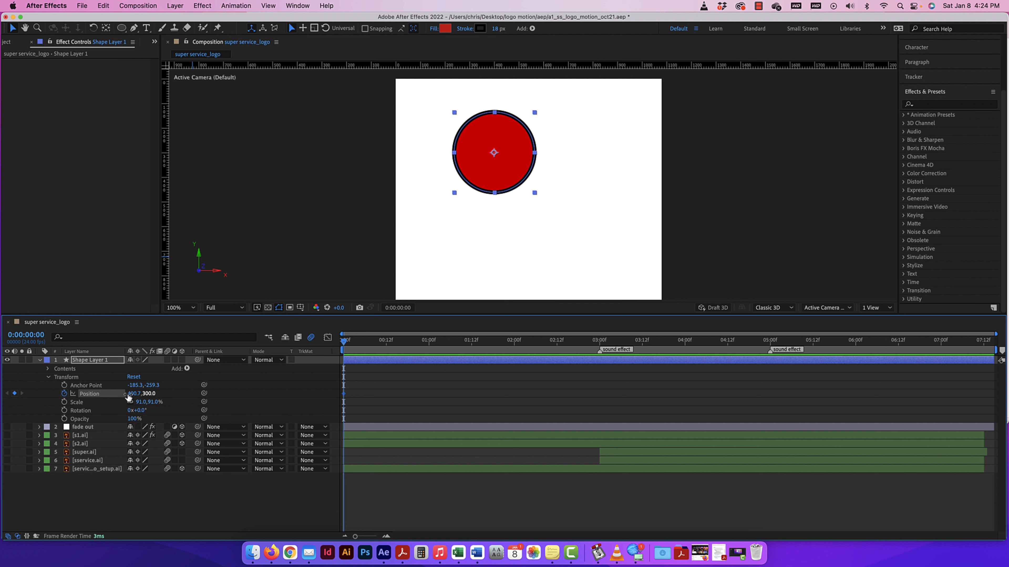
drag(344, 342, 430, 342)
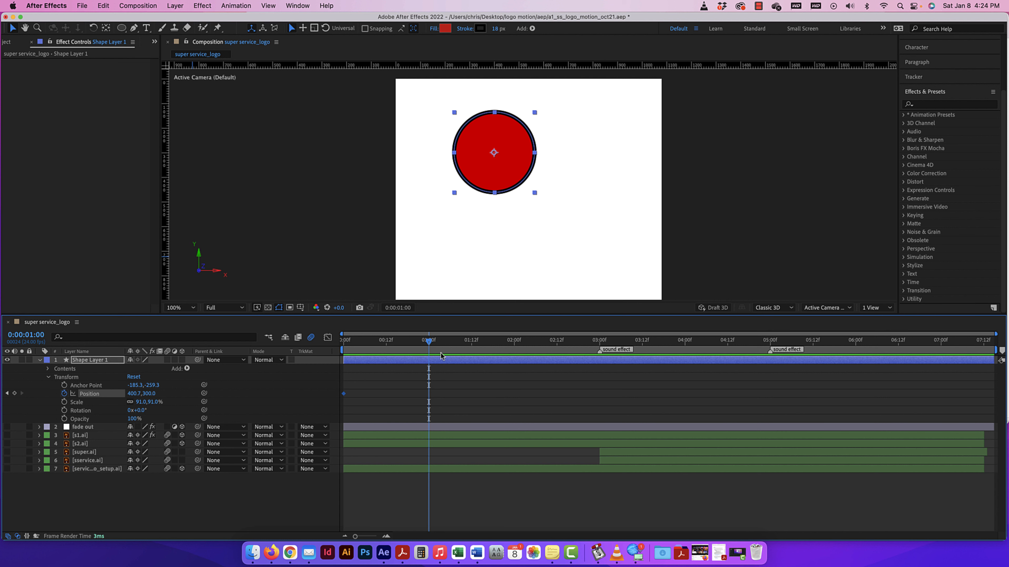
drag(482, 189, 716, 176)
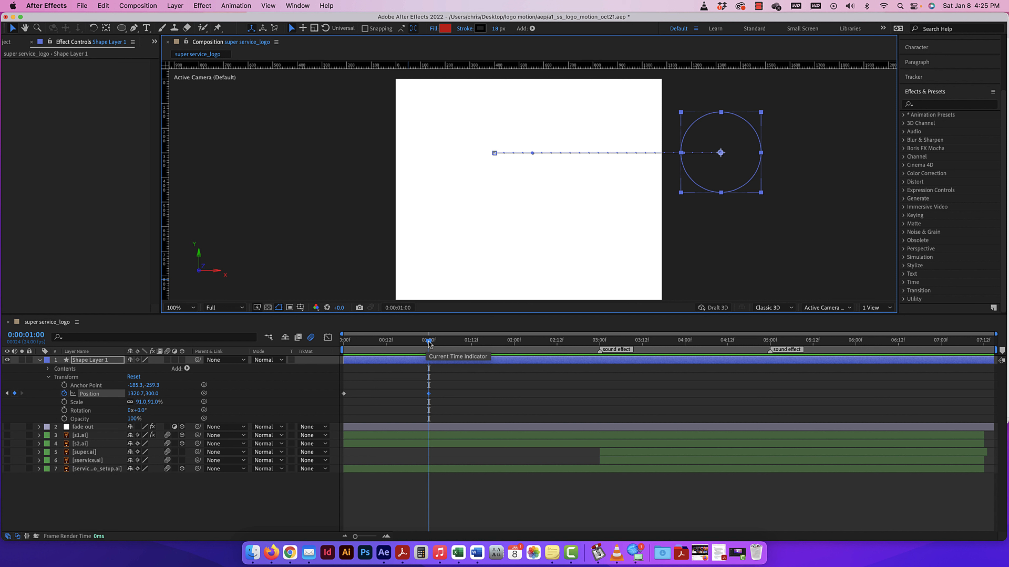
Preview the circle moving out of the composition and return the playhead to the start.
drag(429, 343, 334, 344)
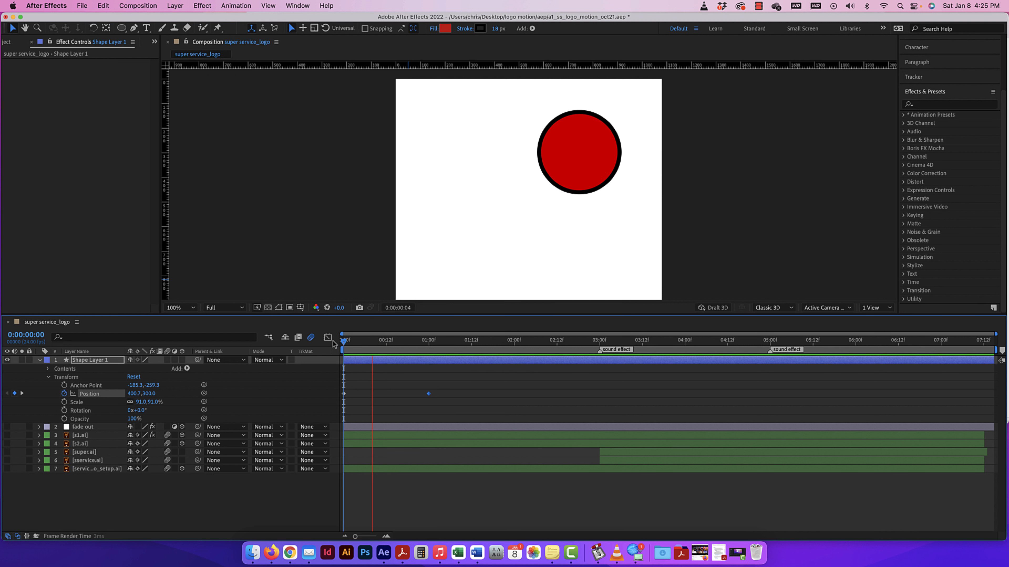
key(space)
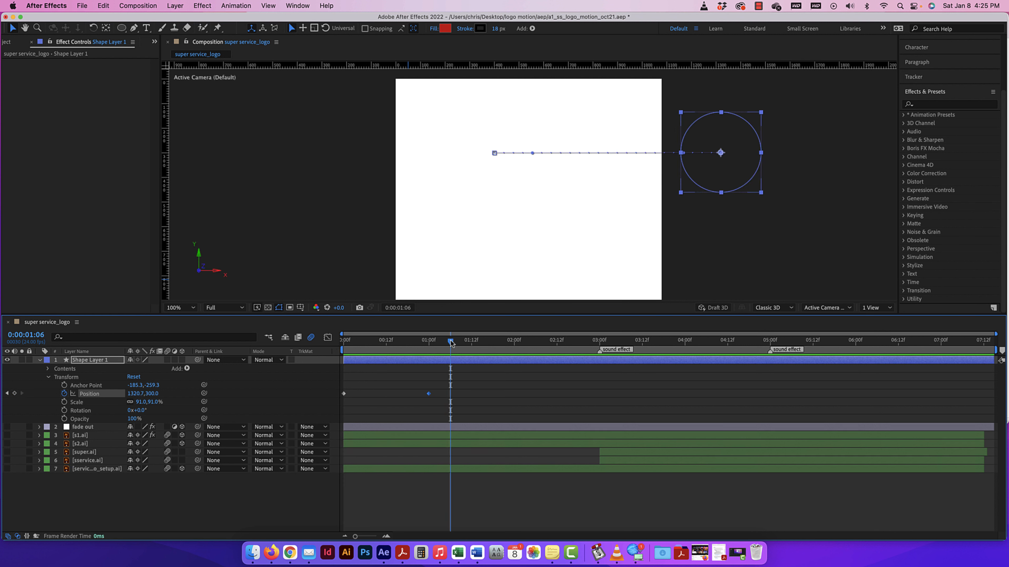
drag(451, 343, 325, 343)
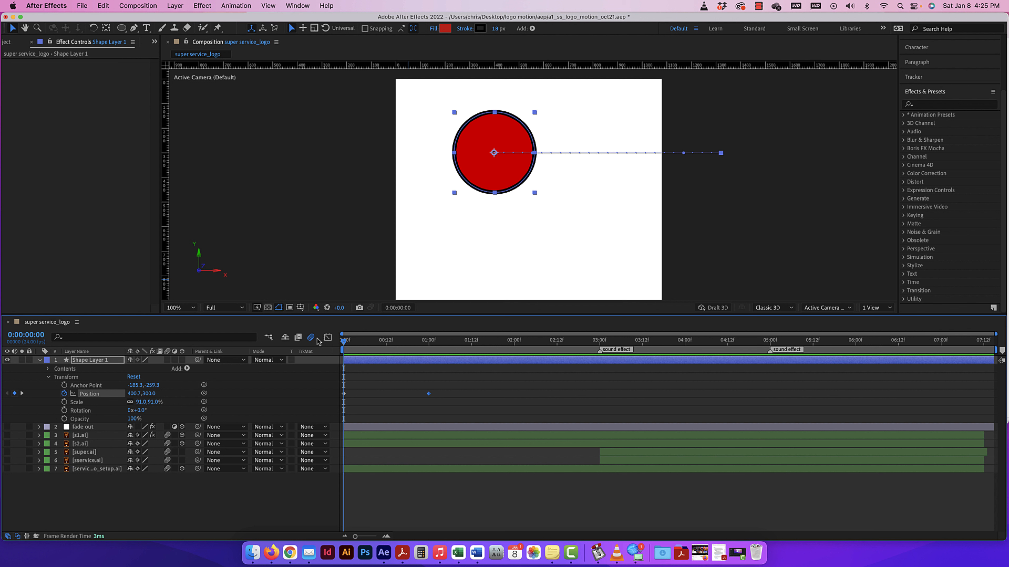
Set the circle's first Position keyframe to -210.3, 300.0 so it starts outside the composition's left edge.
click(345, 394)
mouse_move(343, 341)
mouse_down()
mouse_move(387, 343)
mouse_move(338, 346)
mouse_up()
mouse_move(137, 394)
mouse_down()
mouse_move(27, 396)
mouse_move(134, 399)
mouse_move(125, 398)
mouse_up()
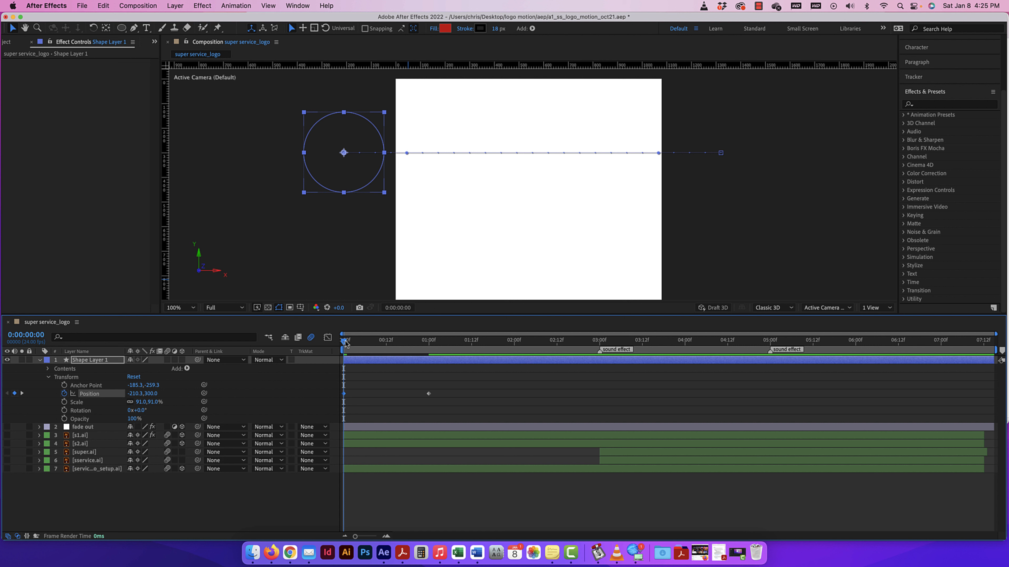
Play back the circle's full pass across the composition and inspect its motion path at the first frame.
key(space)
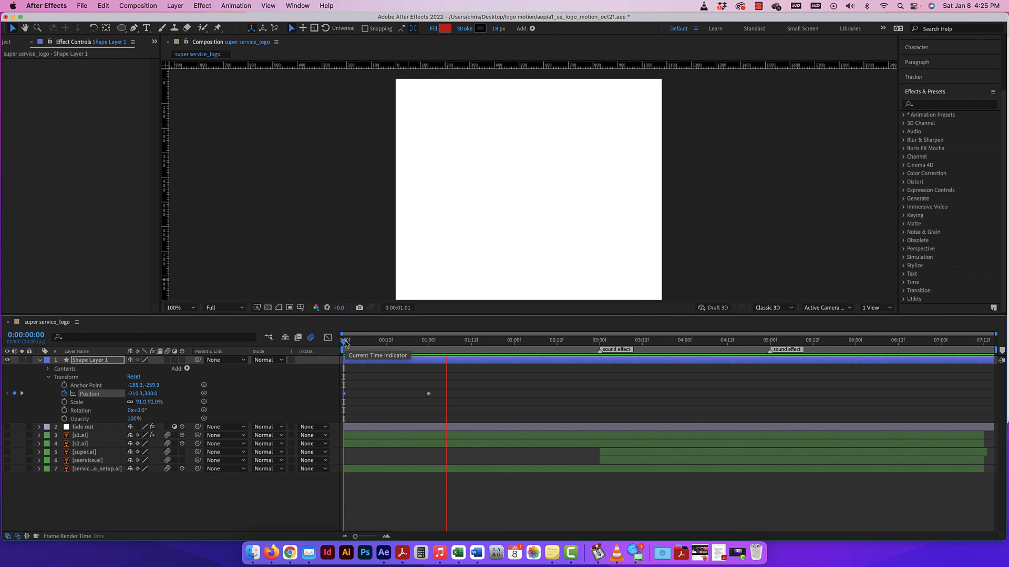
key(space)
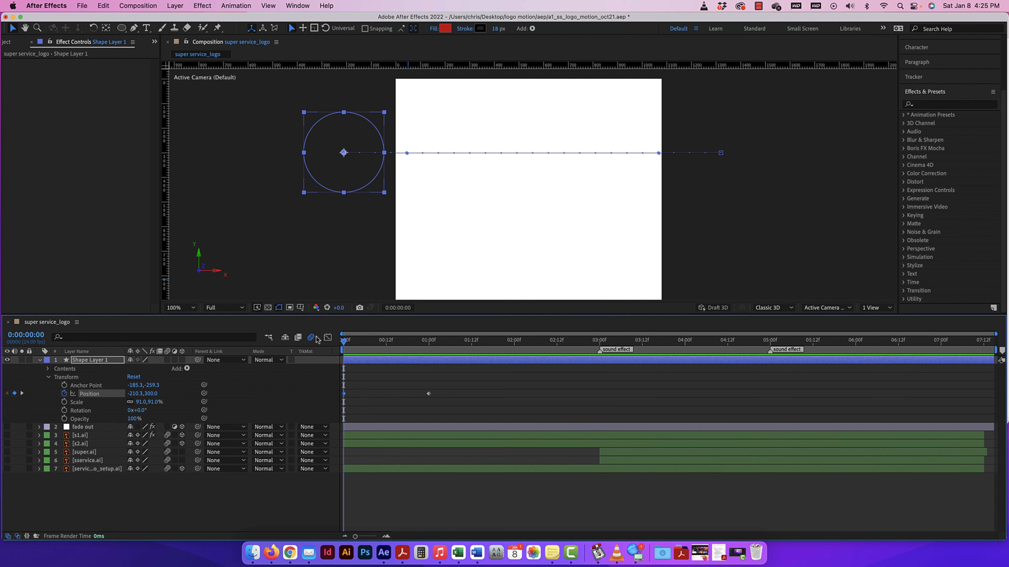
mouse_move(344, 341)
mouse_down()
mouse_move(424, 349)
mouse_move(344, 338)
mouse_move(429, 335)
mouse_move(337, 337)
mouse_up()
click(362, 203)
click(371, 160)
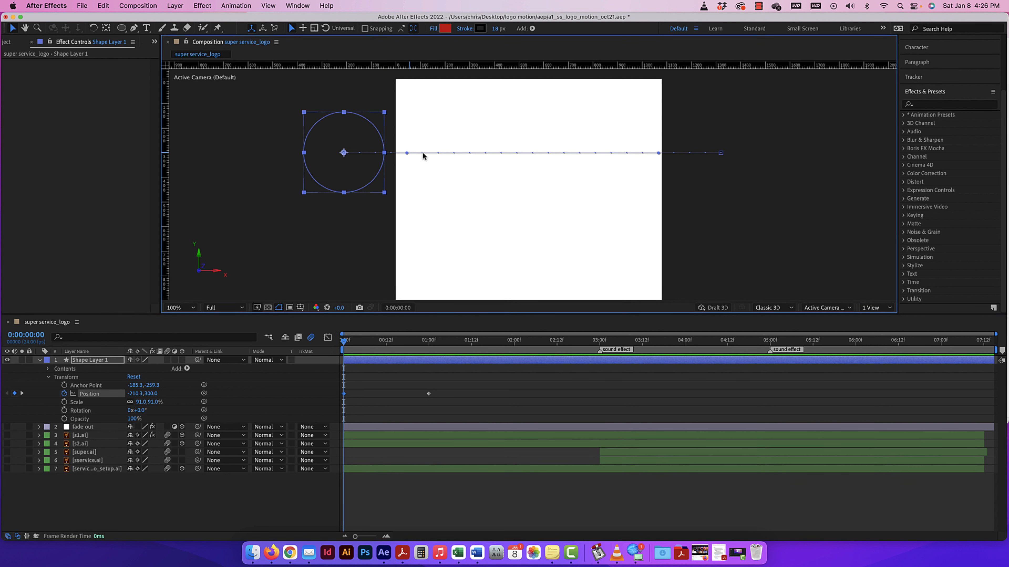
Bend the circle's motion path downward by pulling the last keyframe's direction handle into the composition, and preview the curved movement.
click(430, 153)
click(380, 153)
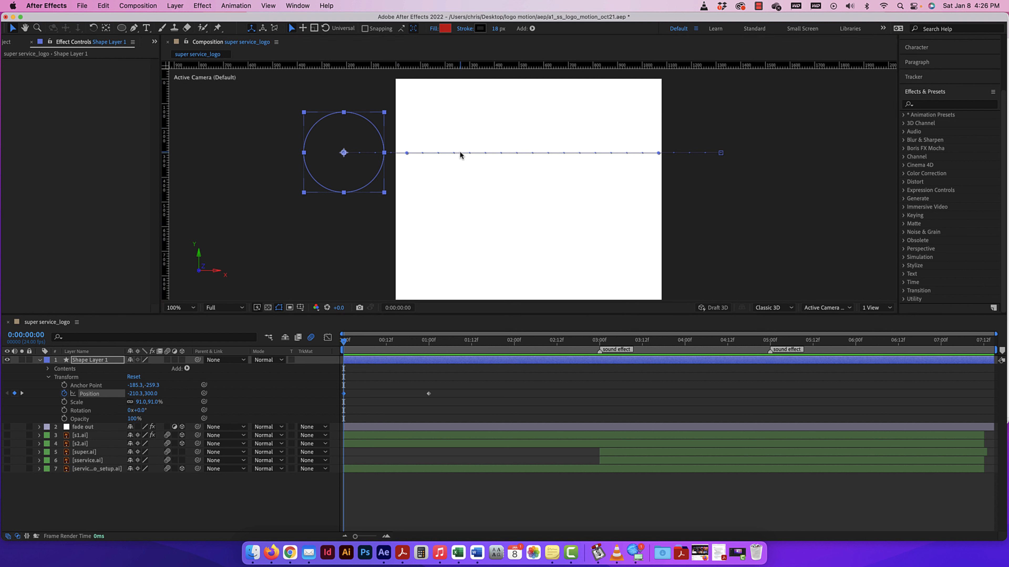
drag(658, 152, 491, 224)
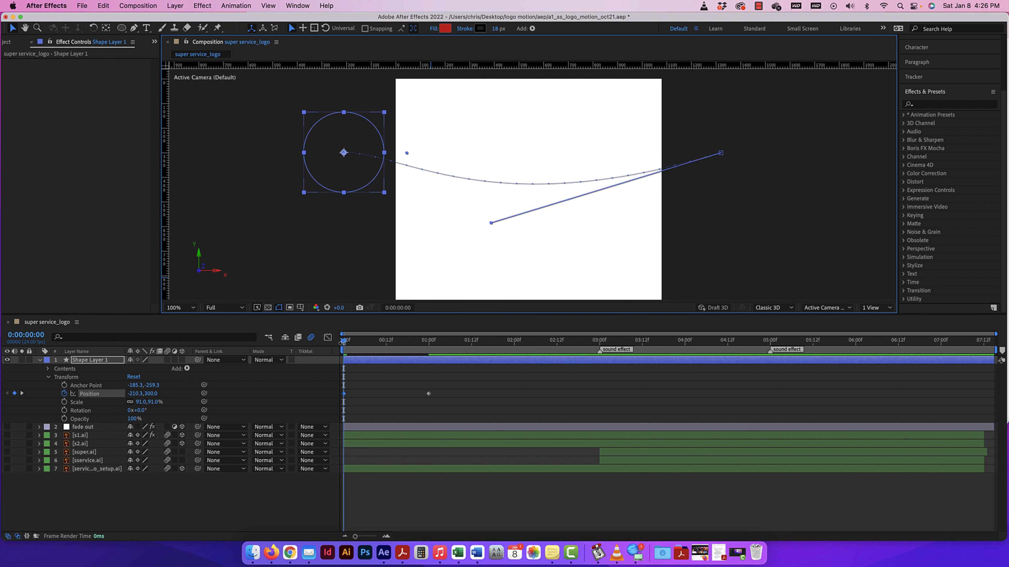
key(space)
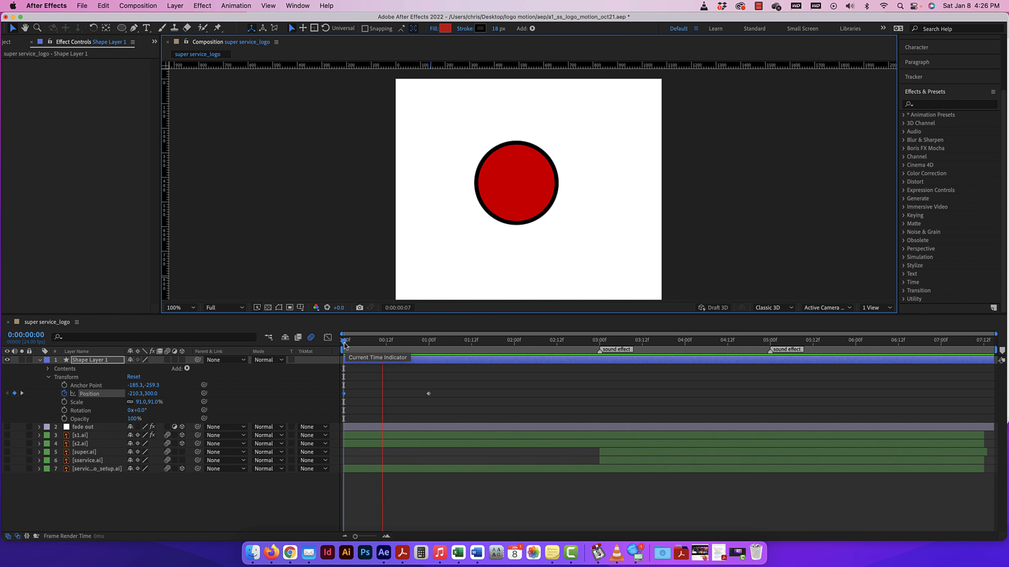
key(space)
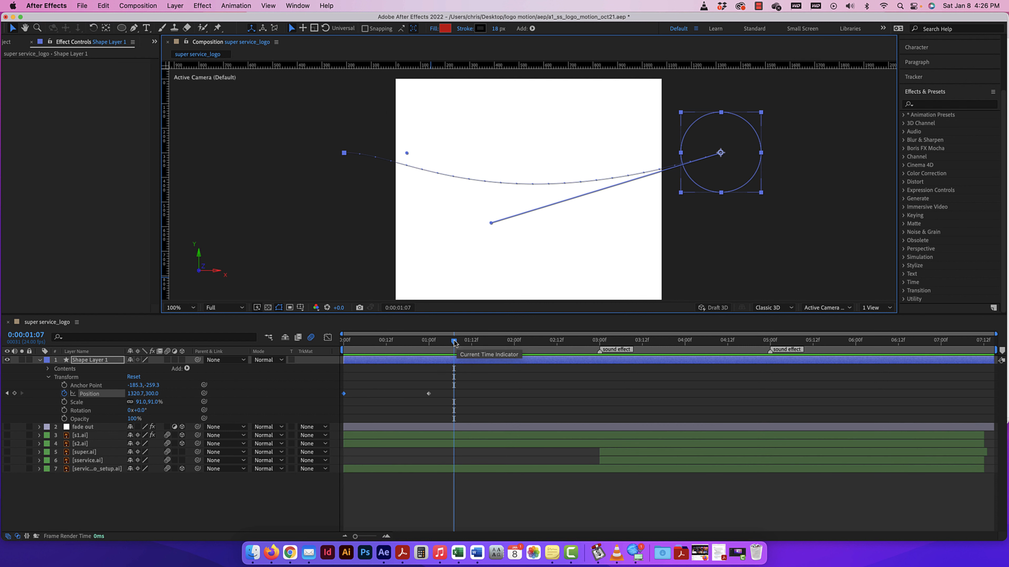
Place the playhead at 0:00:01:00 and reshape the motion path into a deeper downward arc with the last keyframe's direction handle.
drag(454, 341, 429, 341)
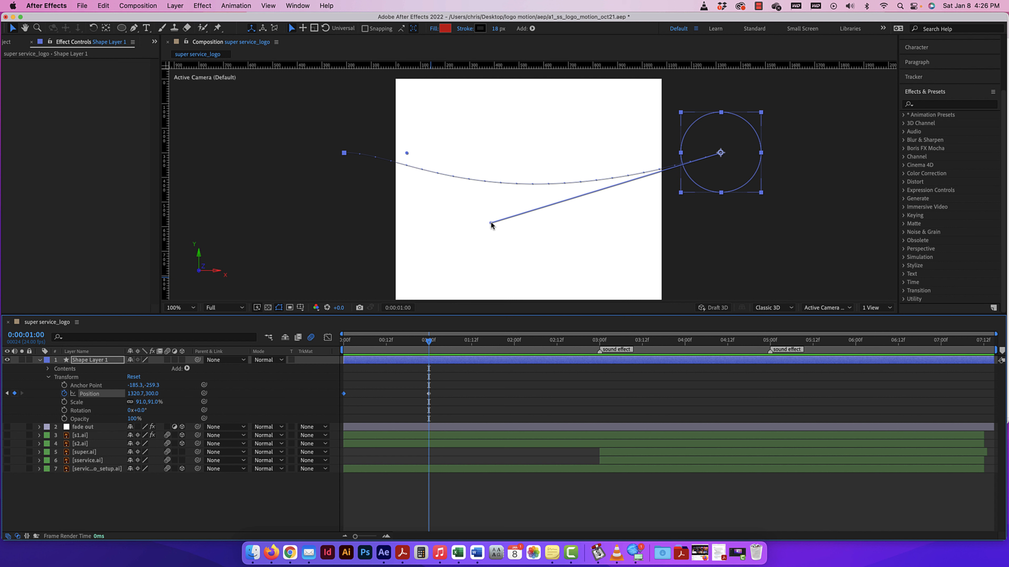
drag(496, 232, 572, 232)
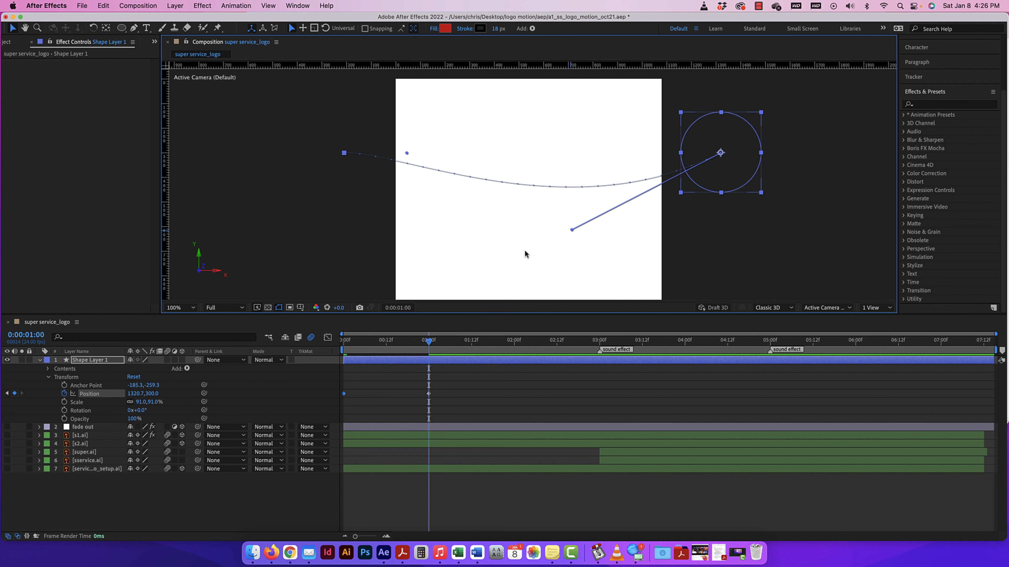
drag(572, 229, 533, 258)
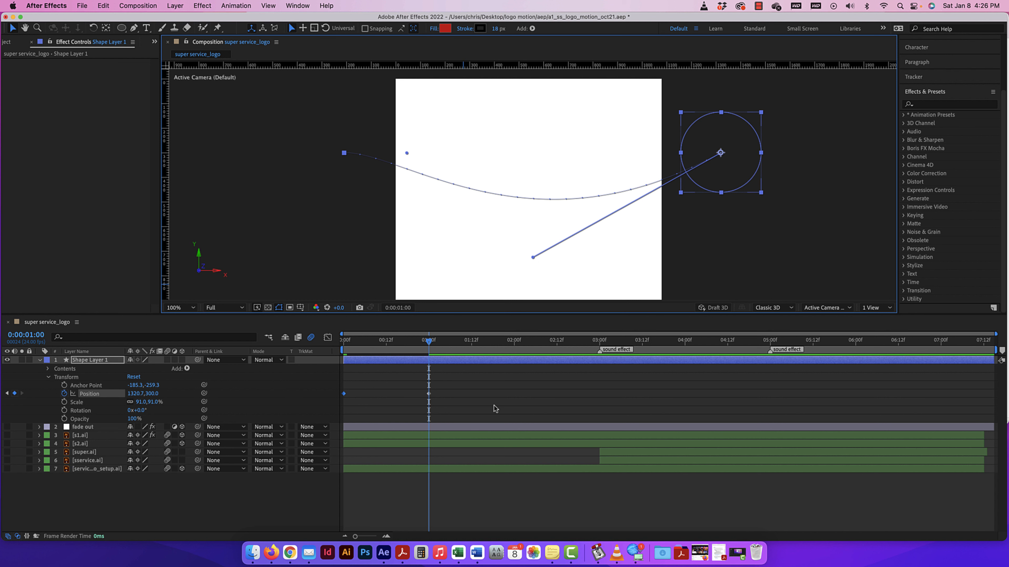
Bring up the Project panel with Shape Layer 1's properties collapsed, and pan the composition view with the Hand tool.
click(7, 42)
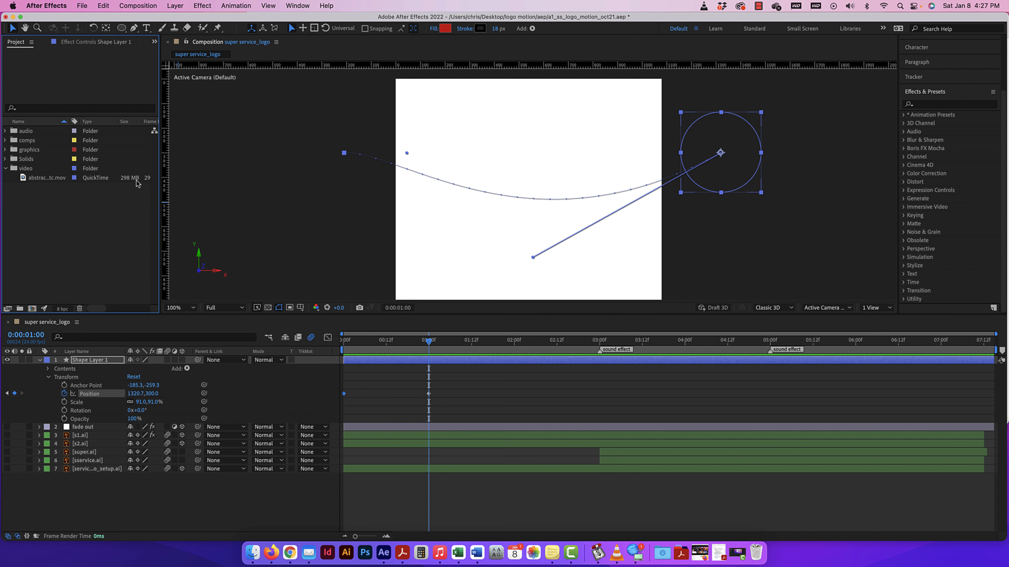
click(39, 360)
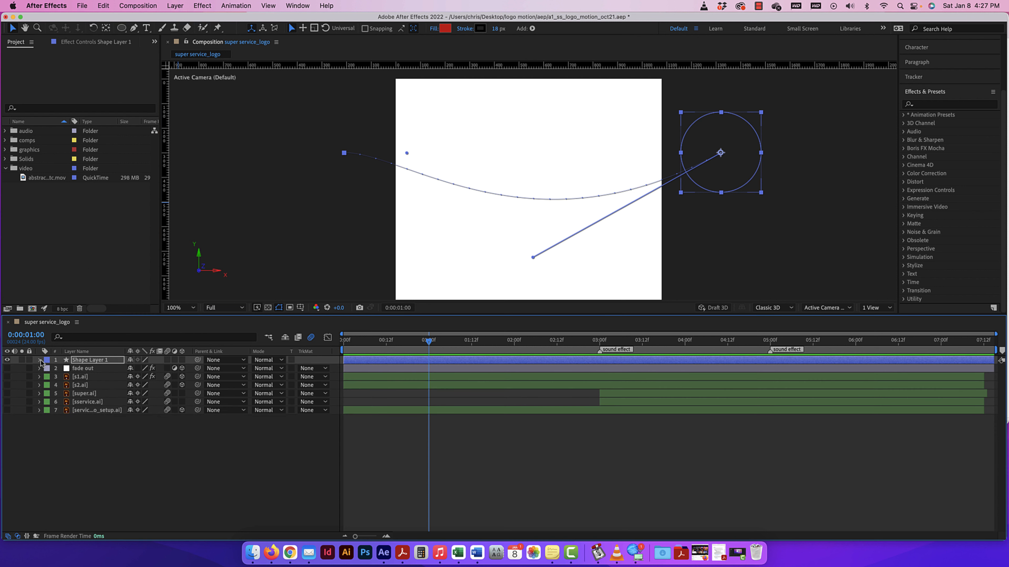
click(25, 28)
key(v)
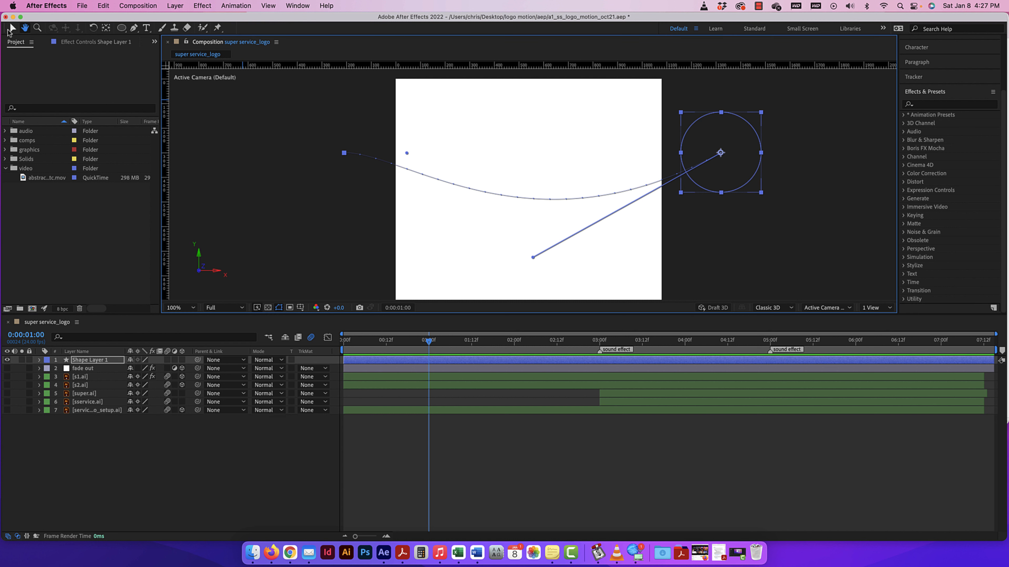
click(466, 153)
key(h)
drag(465, 150, 483, 140)
key(v)
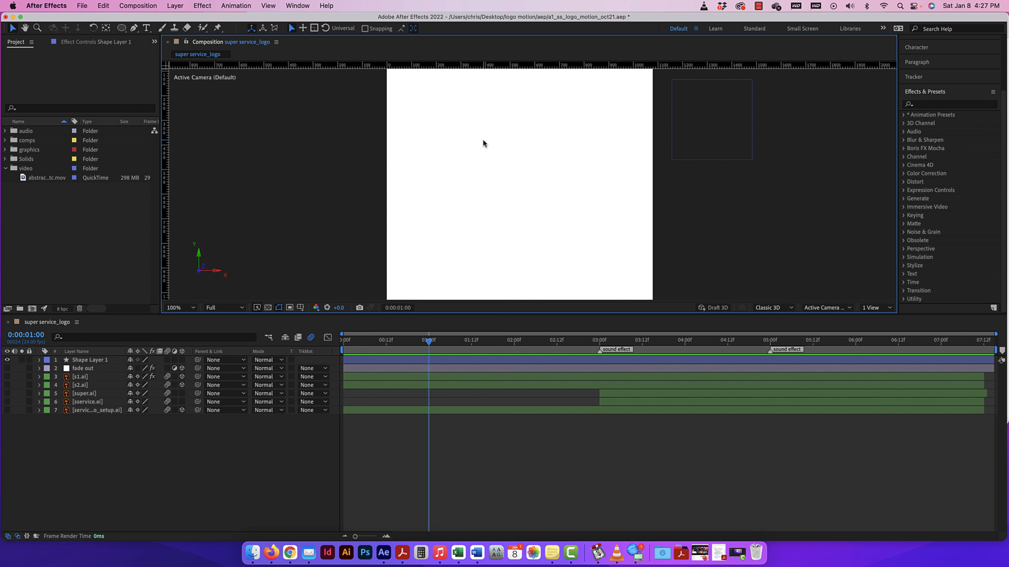
Preview the timeline from 0:00:01:00 to 0:00:01:23, and pan and zoom the composition view out to 50%.
click(479, 457)
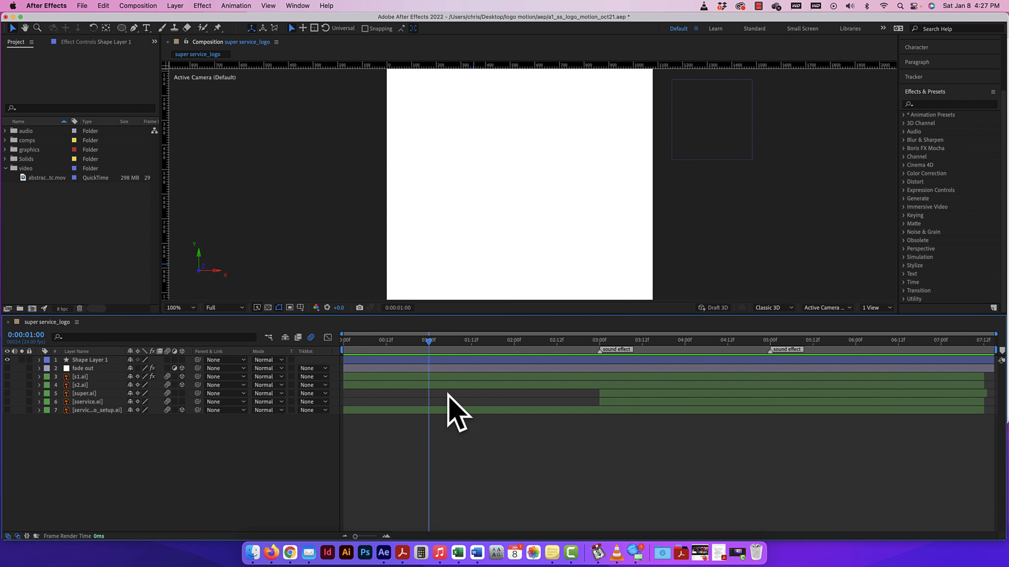
key(space)
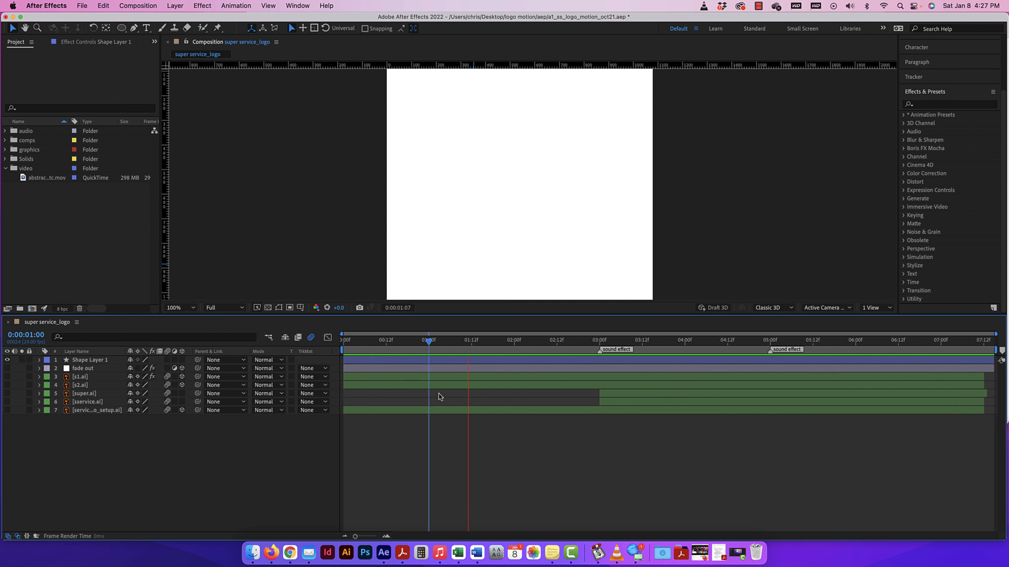
click(506, 148)
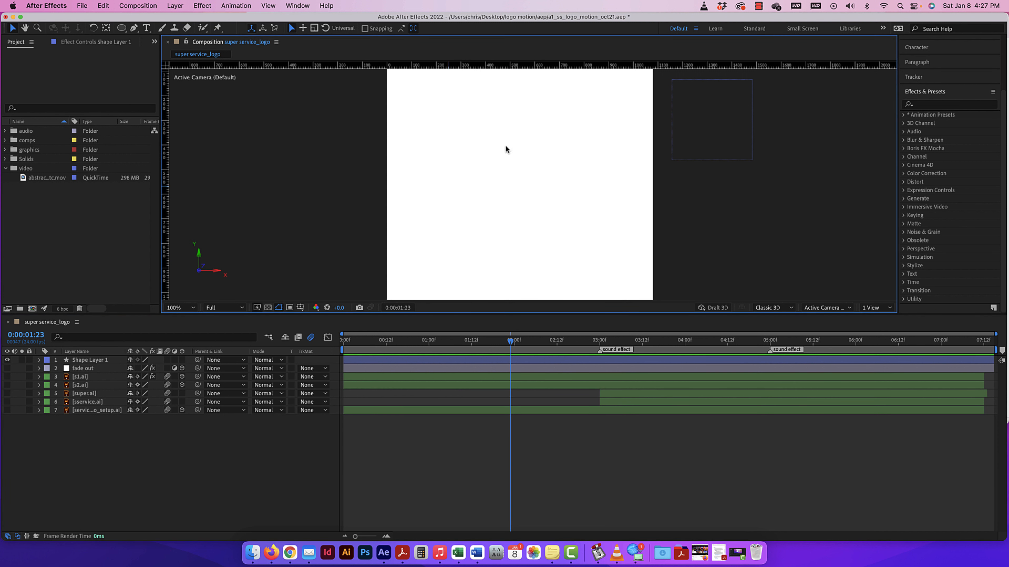
key(space)
mouse_move(489, 158)
mouse_down()
mouse_move(507, 167)
mouse_move(473, 149)
mouse_up()
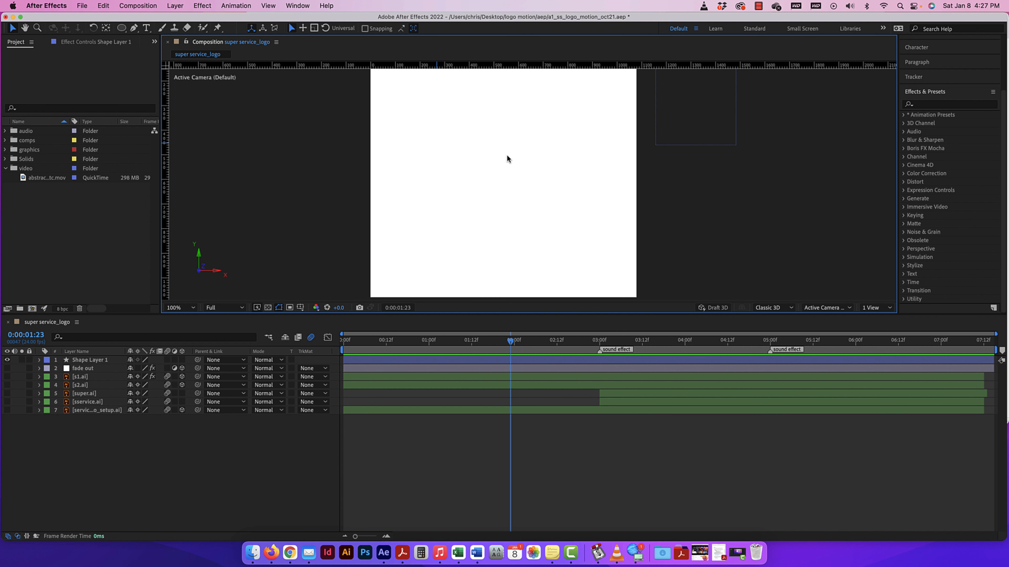
key(super+minus)
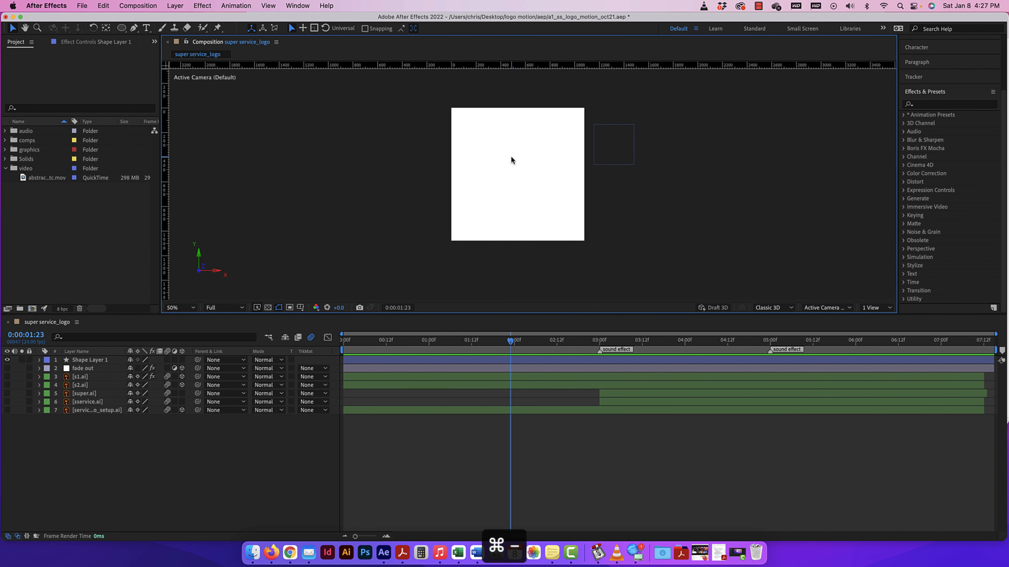
Play the timeline on from 0:00:01:23 and stop the preview at 0:00:03:09.
click(80, 244)
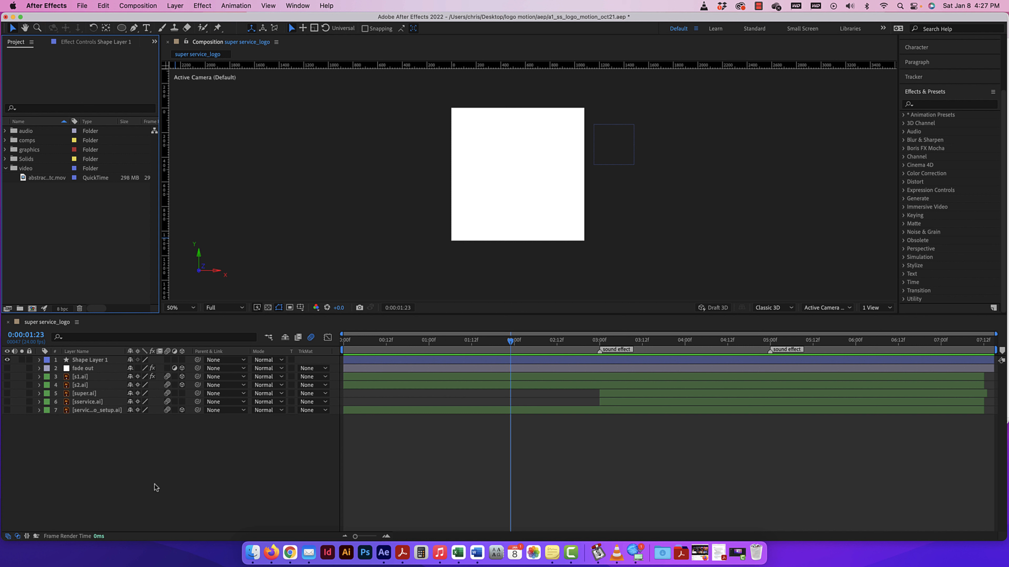
click(376, 472)
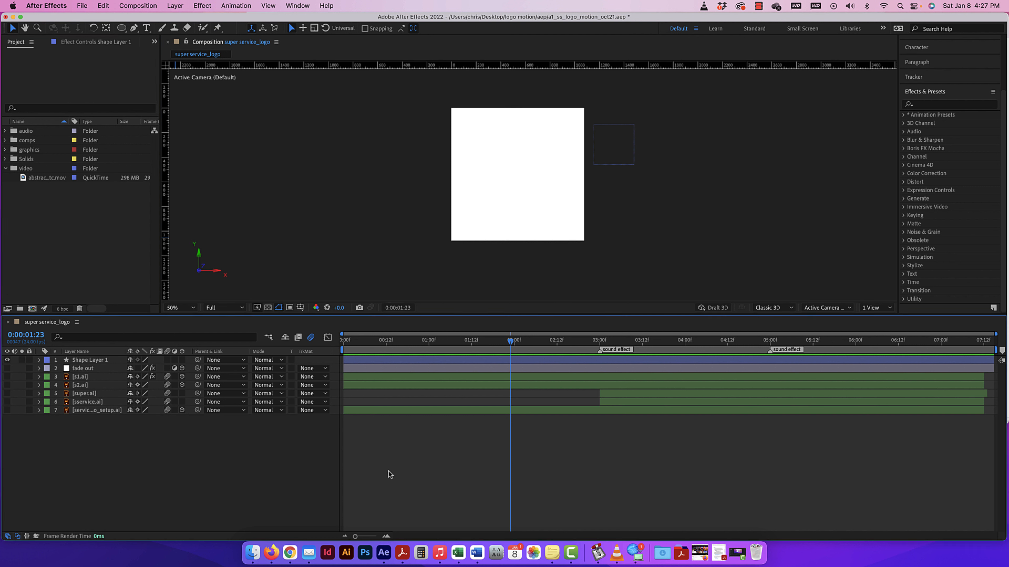
key(space)
key(space)
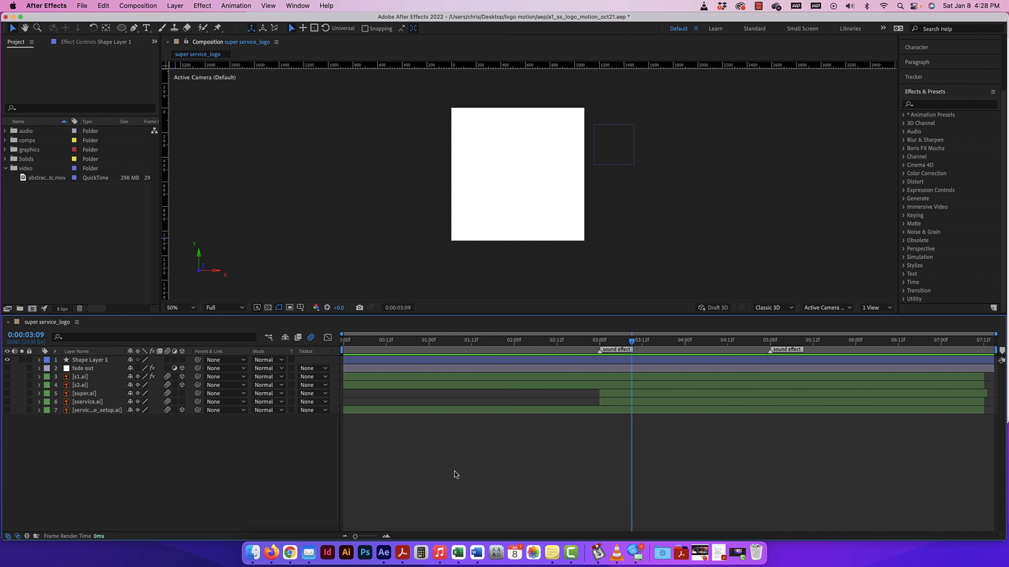
Reposition the composition in its viewer with the Hand tool, and return to the Selection tool.
click(532, 147)
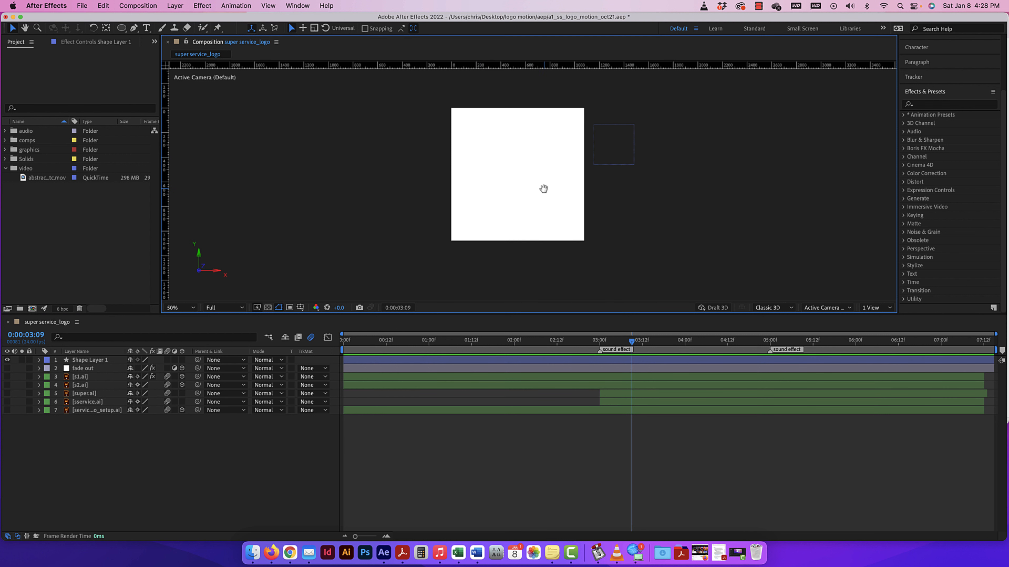
key(h)
drag(520, 166, 495, 170)
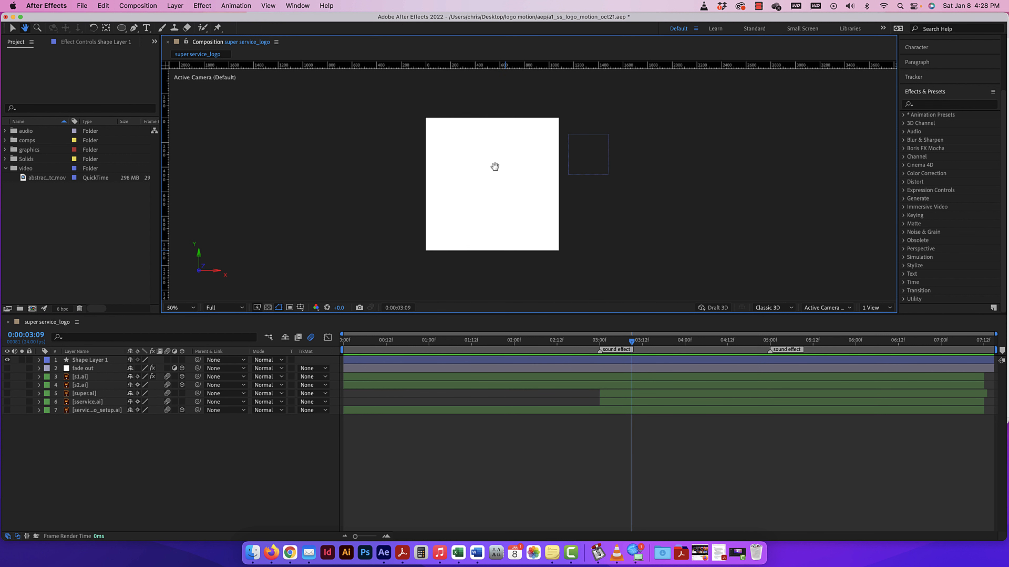
key(v)
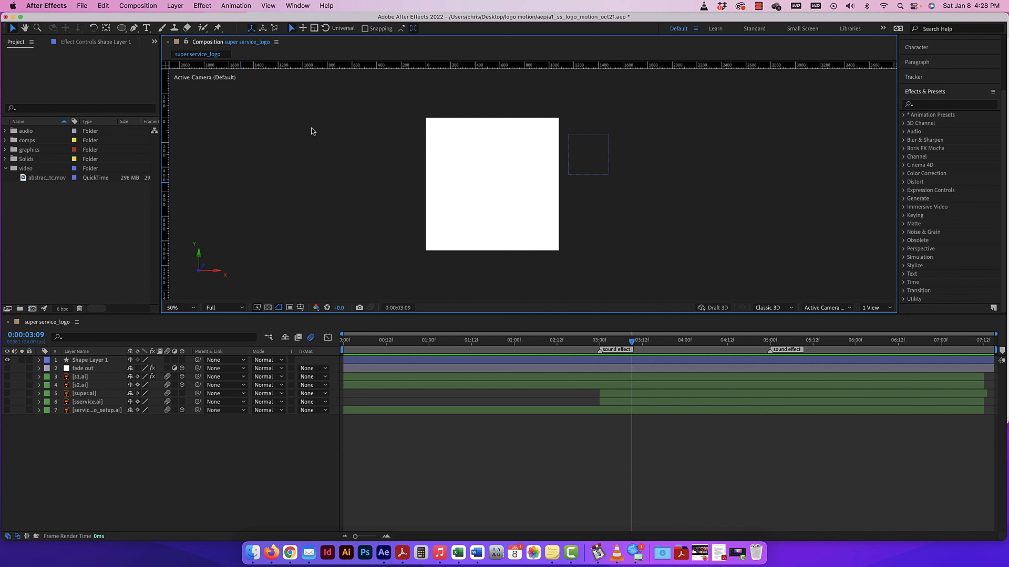
Activate the Project, Timeline, Composition and Effects & Presets panels in turn, and choose the Zoom tool.
click(75, 80)
click(137, 467)
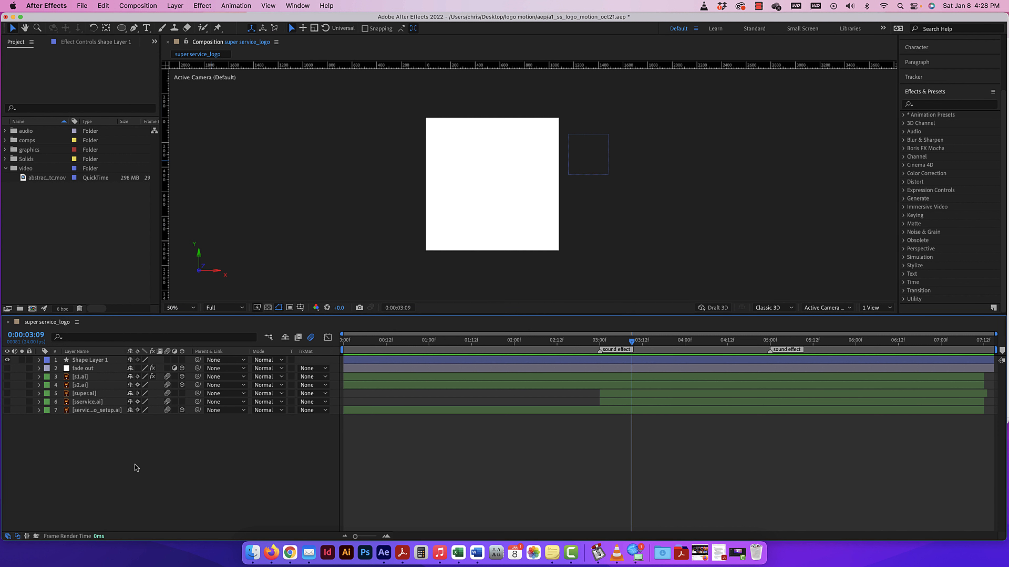
click(304, 196)
click(978, 141)
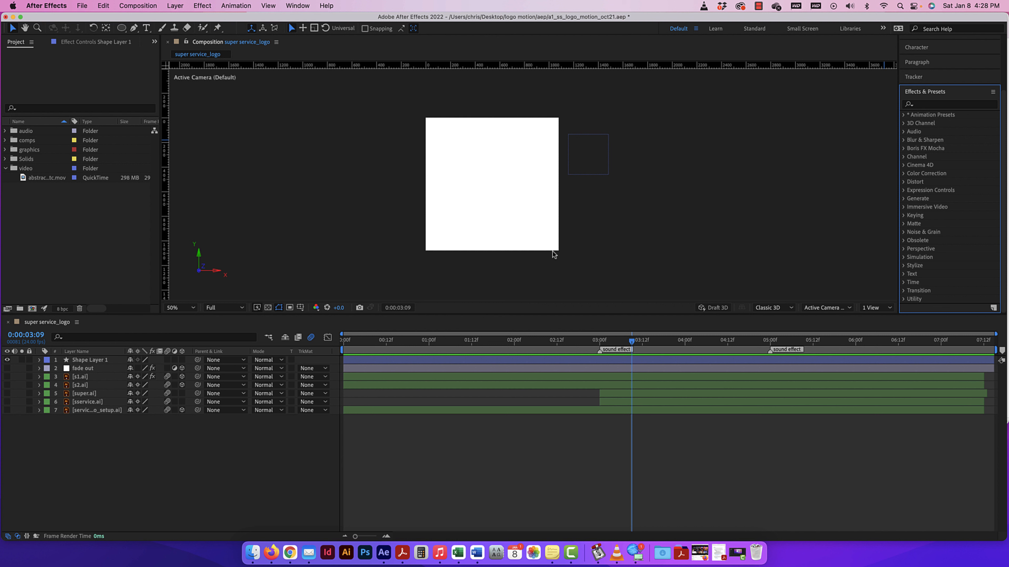
click(38, 29)
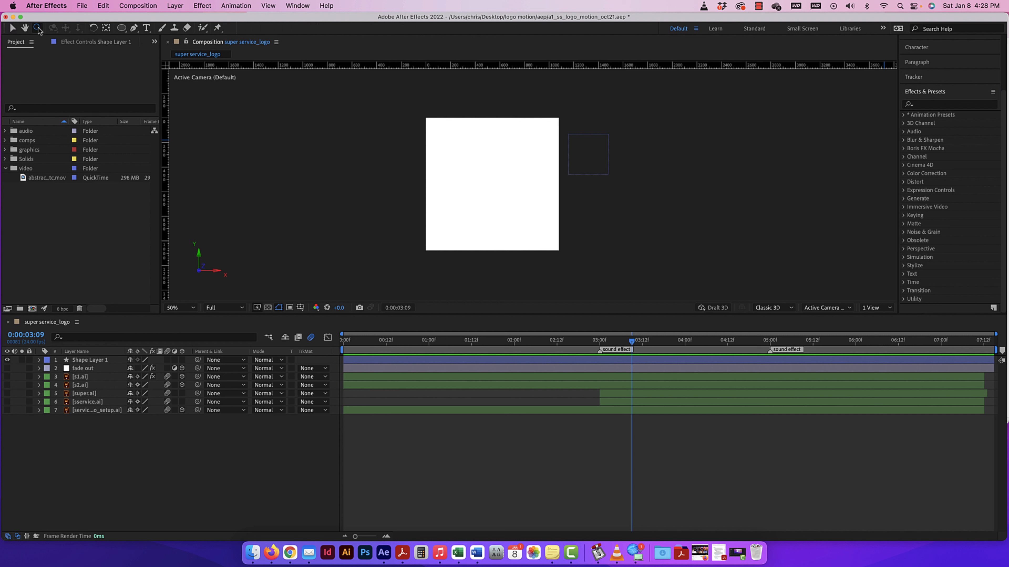
Move the circle back inside the composition to 580.7, 300.0 at 0:00:03:09 with the Selection tool.
click(13, 28)
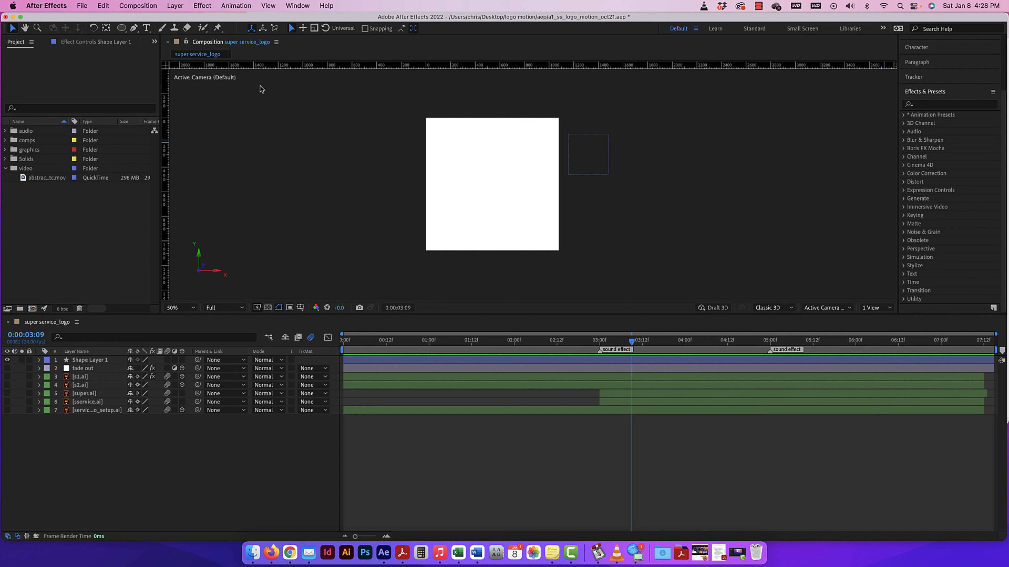
click(583, 177)
drag(584, 177, 489, 168)
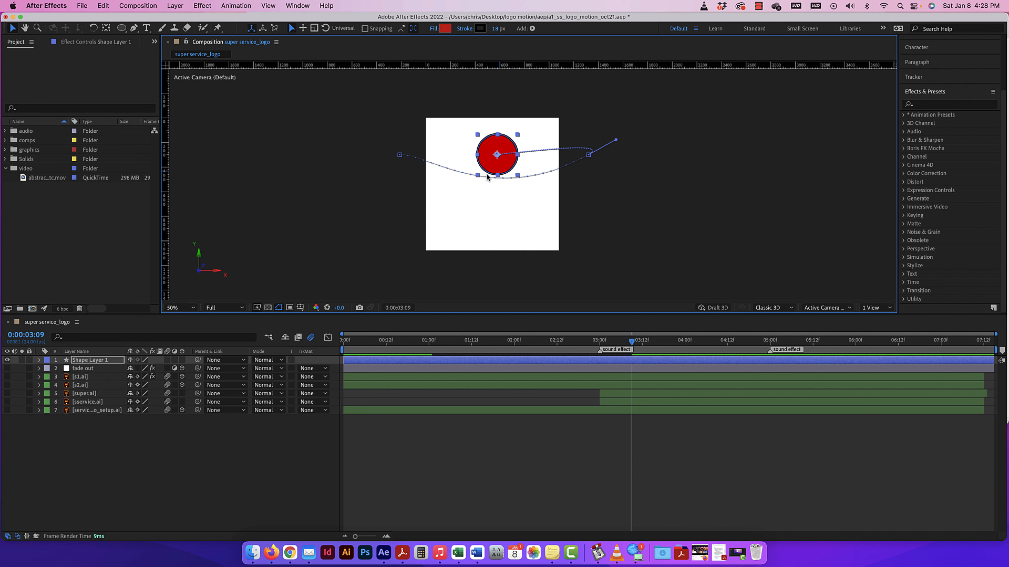
Rotate the circle to 44.0° with the Rotation tool, with Shape Layer 1's Transform properties expanded.
key(w)
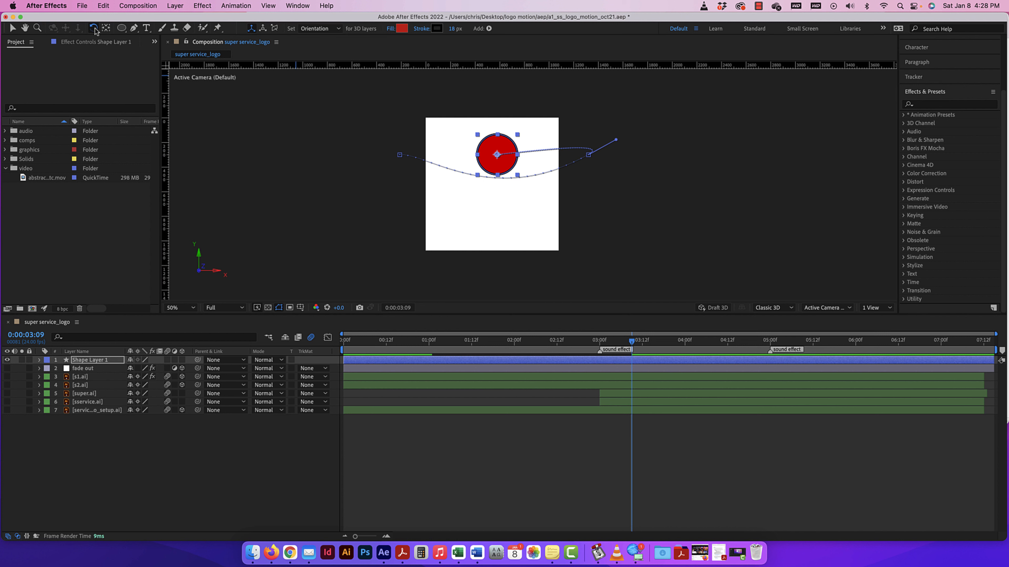
click(521, 136)
click(519, 139)
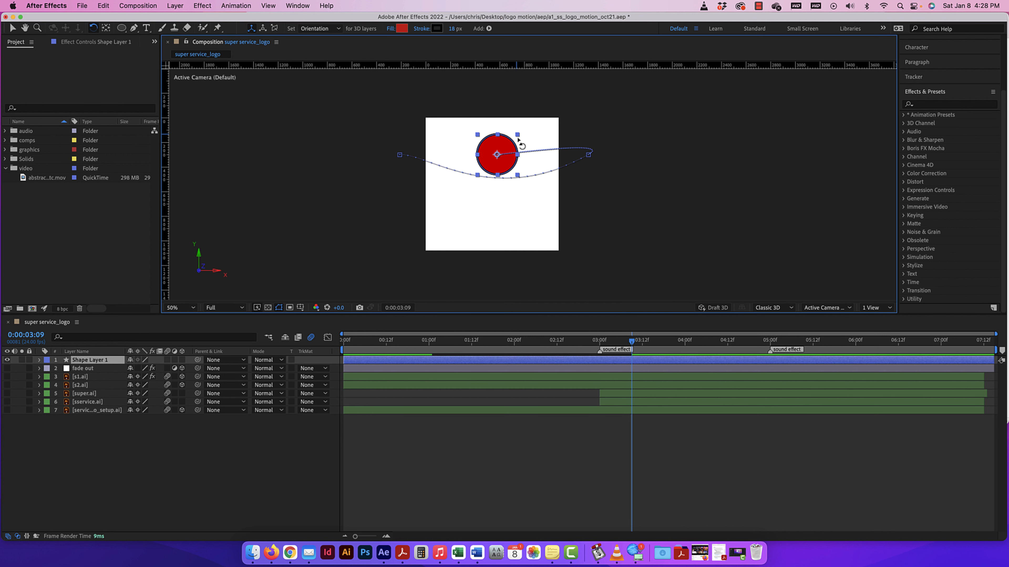
drag(519, 139, 521, 162)
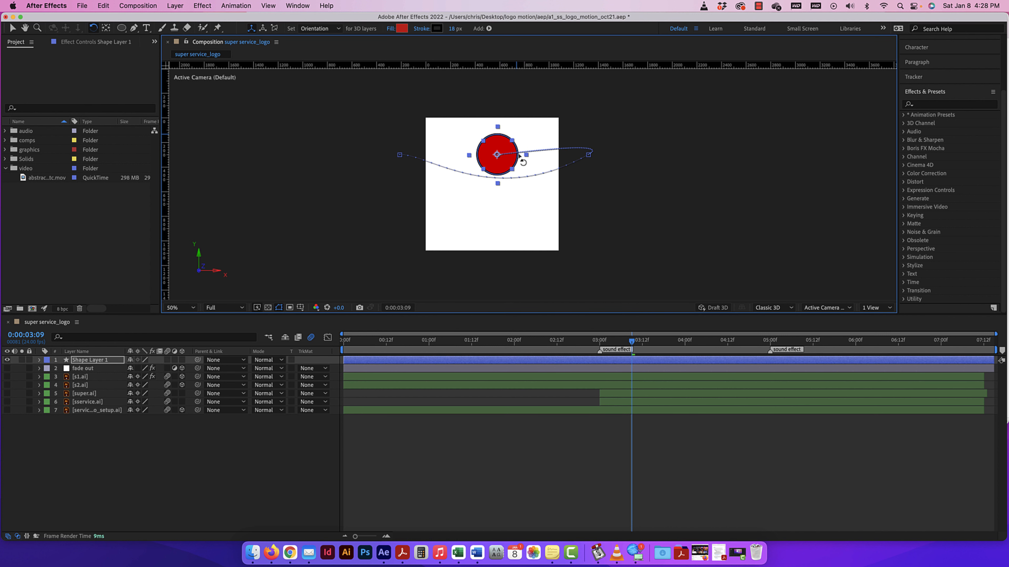
click(39, 360)
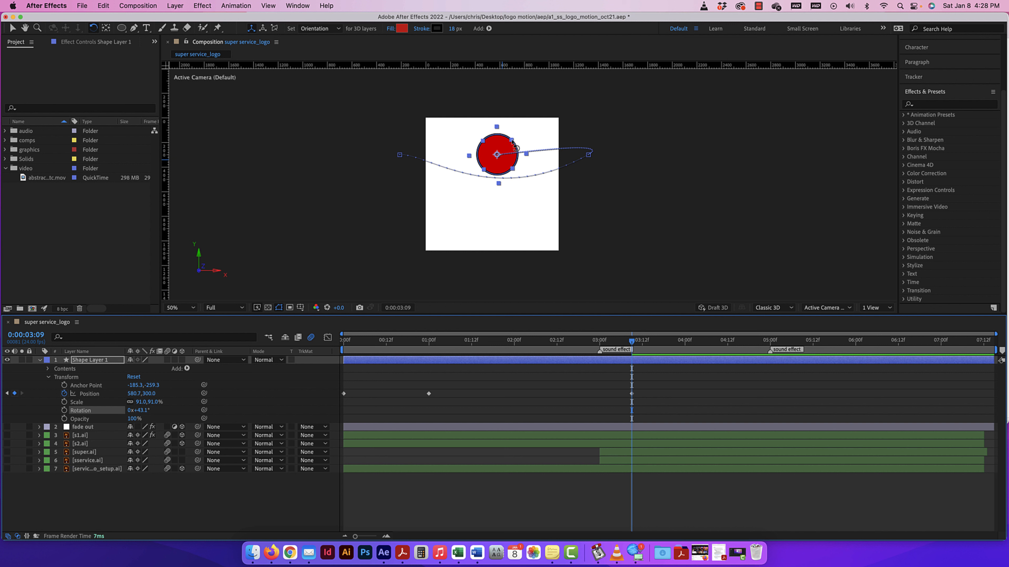
mouse_move(515, 145)
mouse_down()
mouse_move(519, 163)
mouse_move(515, 148)
mouse_up()
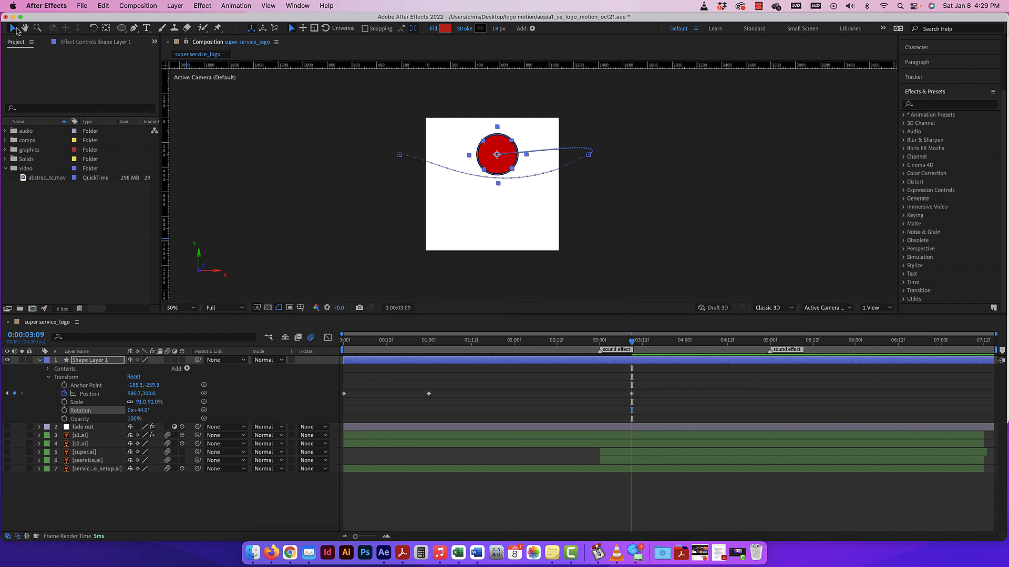
Shift the circle's anchor point slightly to -191.5, -259.4 with the Pan Behind tool.
click(106, 27)
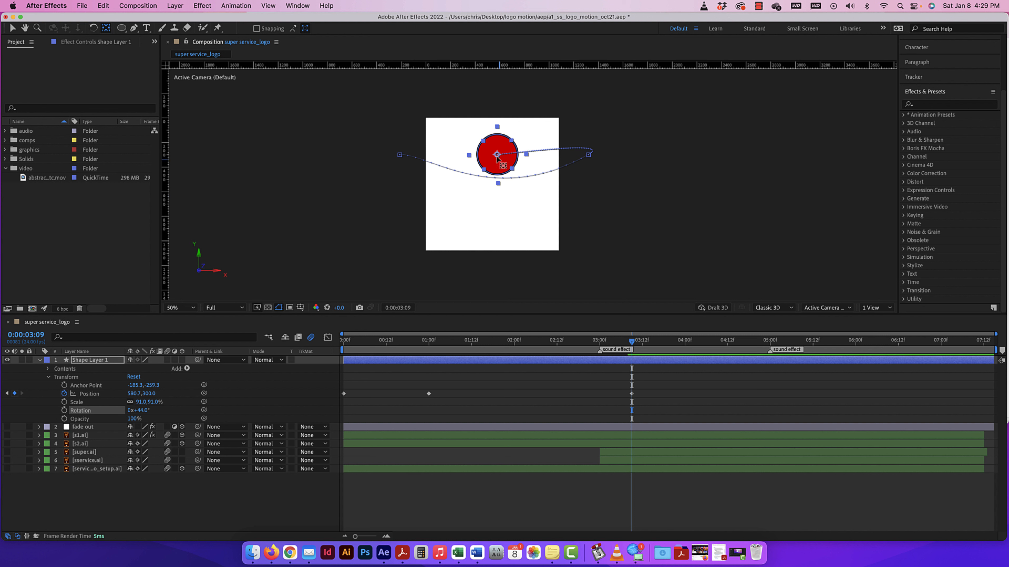
mouse_move(497, 157)
mouse_down()
mouse_move(502, 147)
mouse_move(490, 140)
mouse_move(498, 175)
mouse_move(503, 165)
mouse_move(475, 147)
mouse_move(479, 157)
mouse_move(469, 154)
mouse_move(524, 156)
mouse_move(502, 157)
mouse_move(497, 127)
mouse_move(497, 183)
mouse_move(473, 163)
mouse_move(482, 145)
mouse_move(497, 153)
mouse_move(511, 142)
mouse_move(513, 171)
mouse_move(497, 182)
mouse_move(497, 148)
mouse_move(484, 155)
mouse_move(498, 156)
mouse_up()
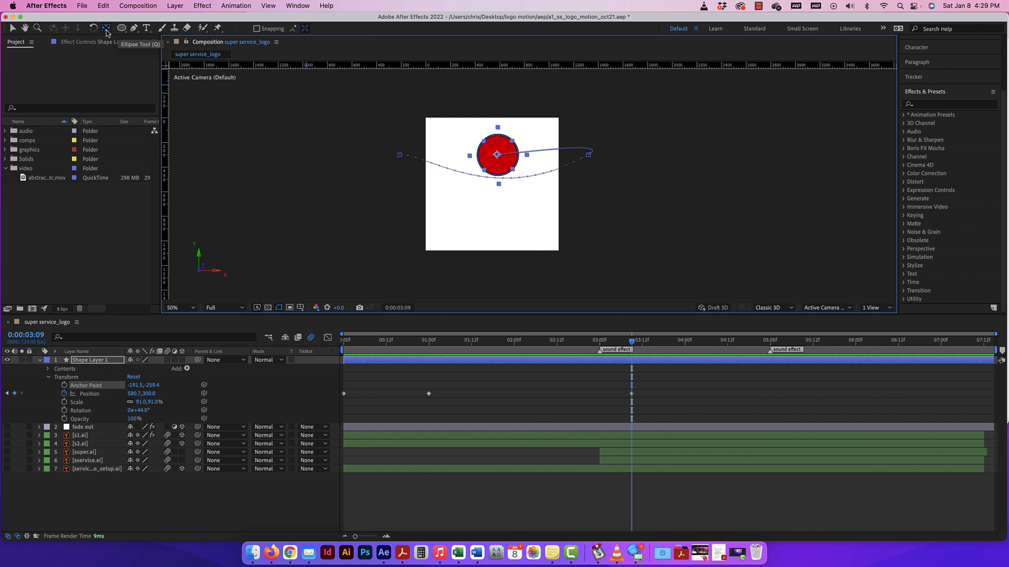
Deselect all layers with Shape Layer 1 collapsed, and draw a closed, curved freeform shape below the circle with the Pen tool.
click(122, 31)
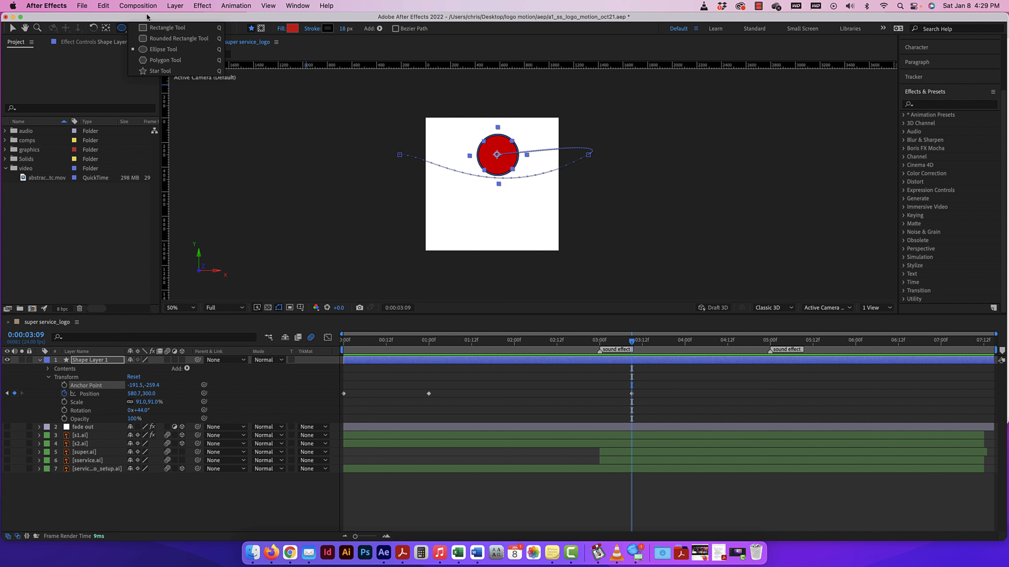
click(102, 75)
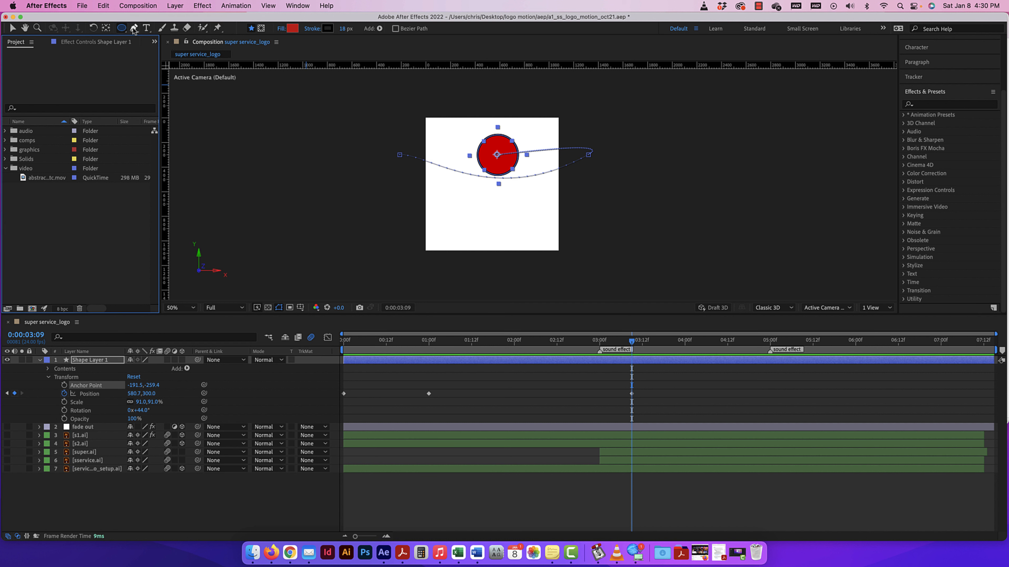
click(134, 29)
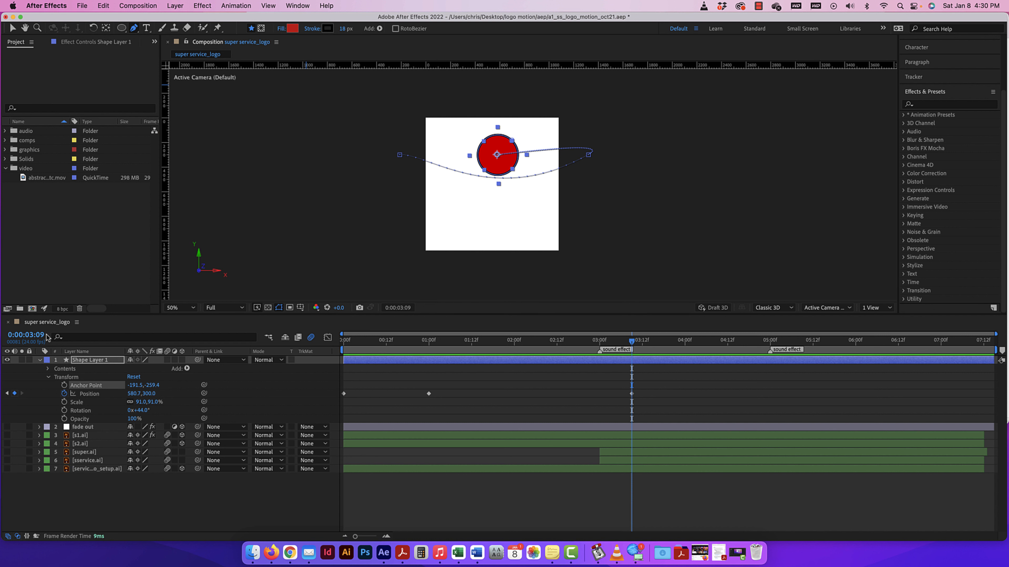
click(40, 360)
click(138, 481)
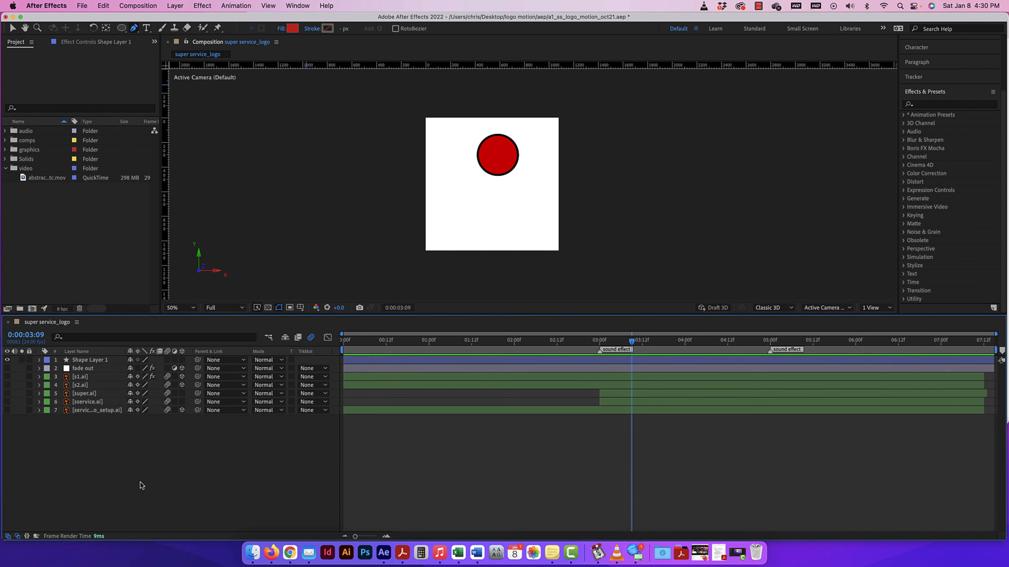
click(463, 194)
drag(512, 192, 444, 247)
drag(438, 233, 438, 208)
drag(437, 200, 450, 190)
click(462, 195)
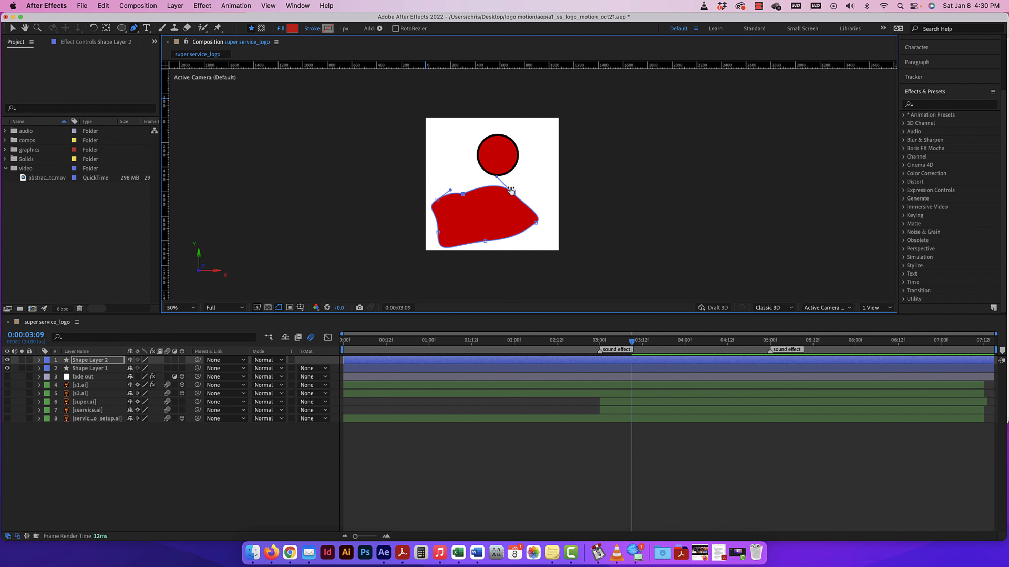
Expand Shape Layer 2's Contents and examine Shape 1's Path, Stroke, Fill and Transform groups.
click(39, 360)
click(48, 369)
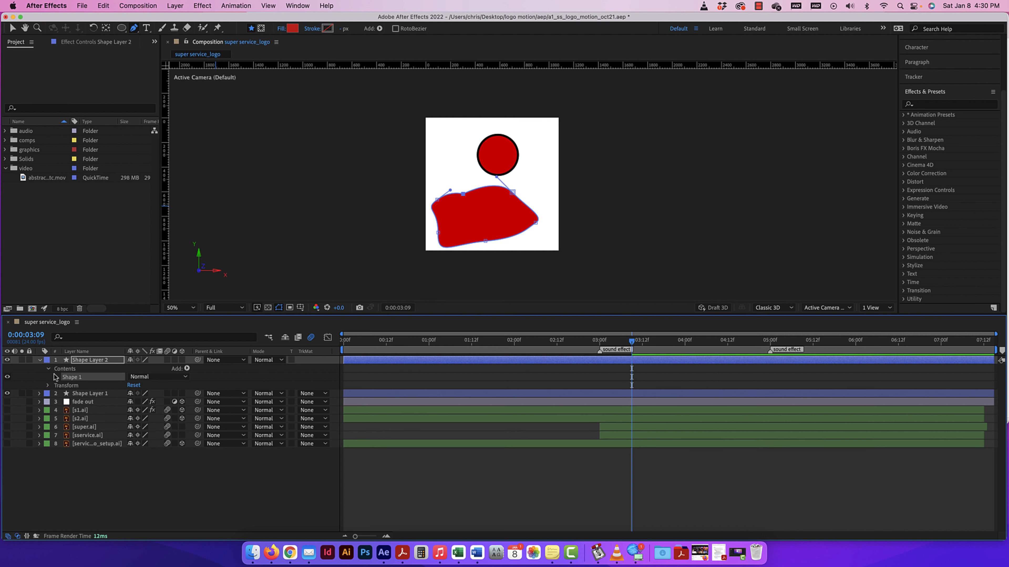
click(57, 377)
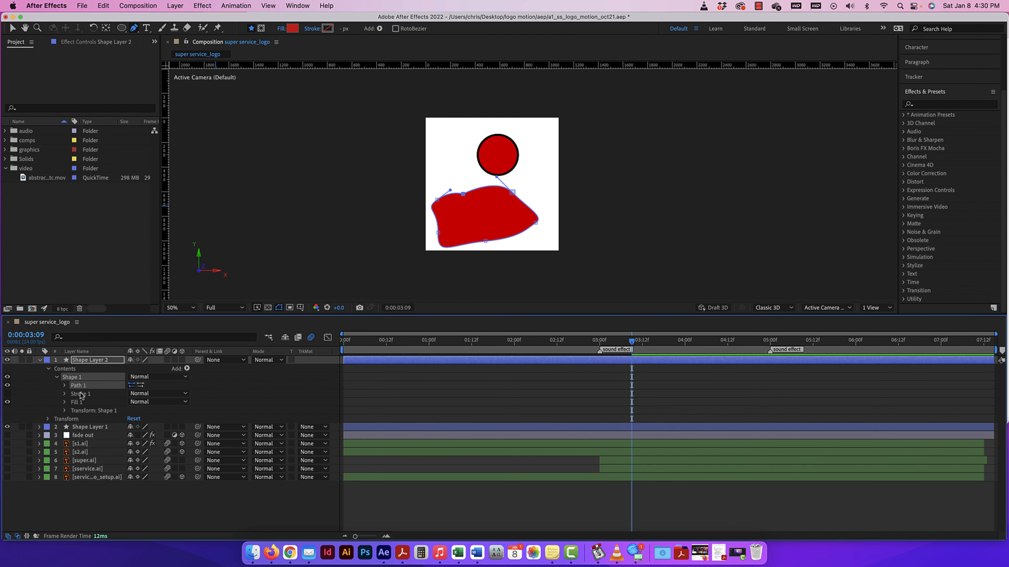
click(57, 377)
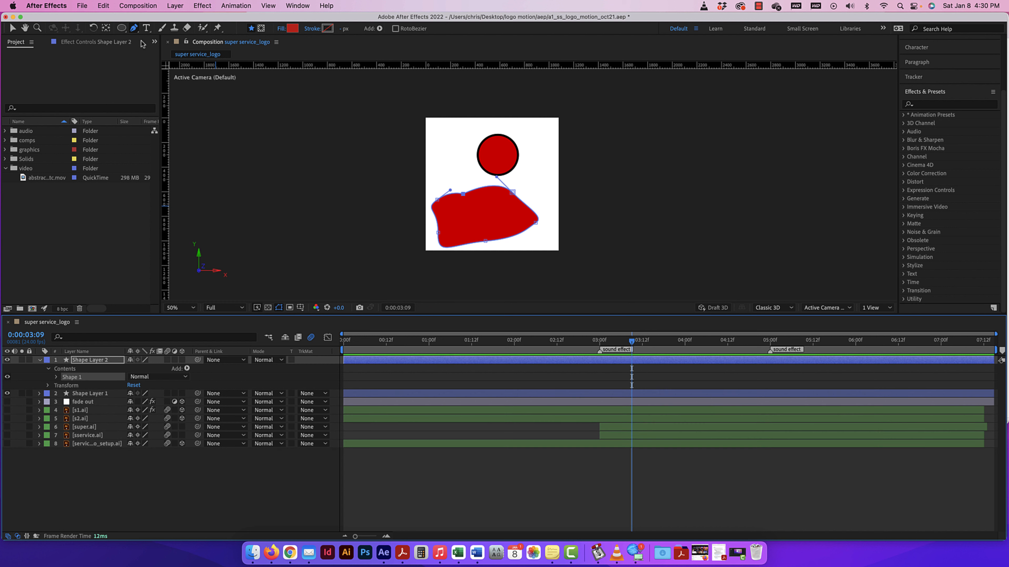
Add the text "HELLO" beside the circle in the composition with the Type tool.
click(146, 27)
click(441, 151)
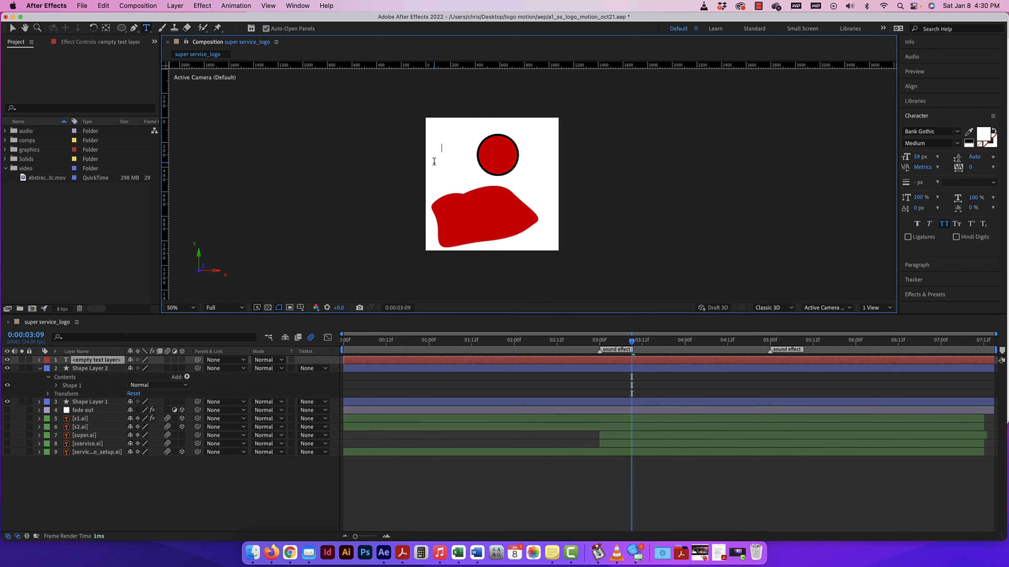
text(HELLO)
Set the fill color of the whole HELLO text to FF0000.
key(super+a)
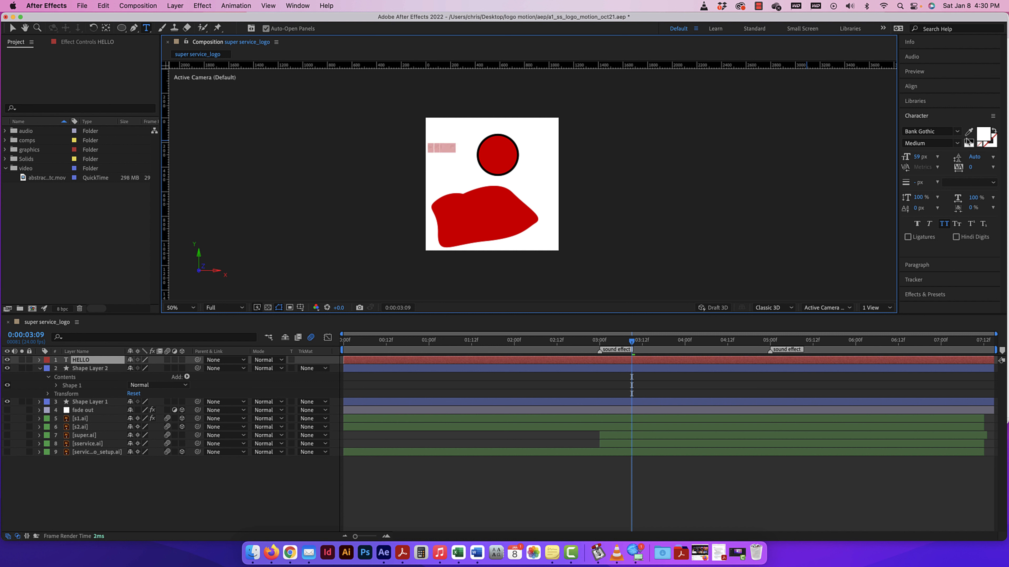
click(983, 134)
text(FF0000)
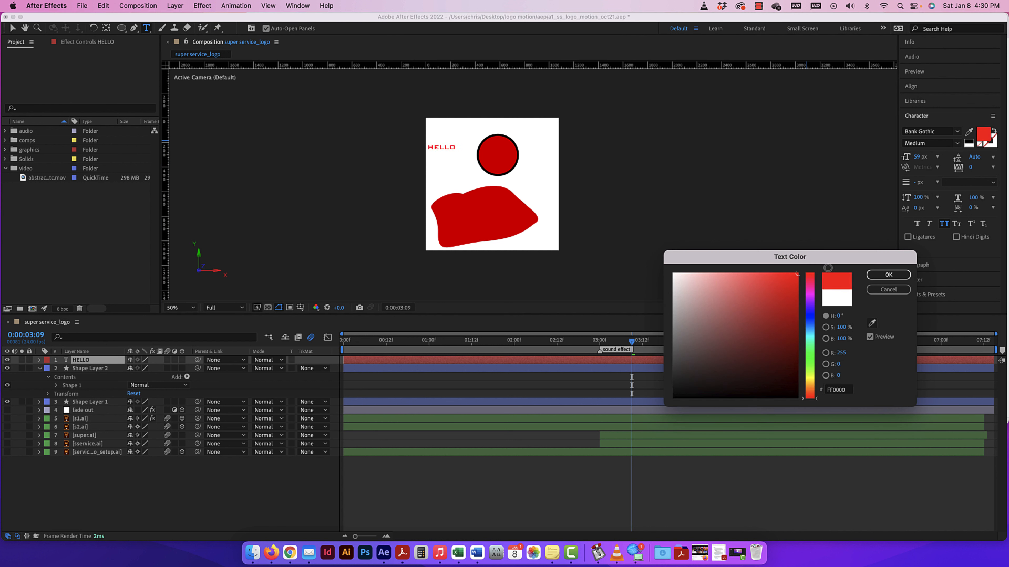
click(878, 275)
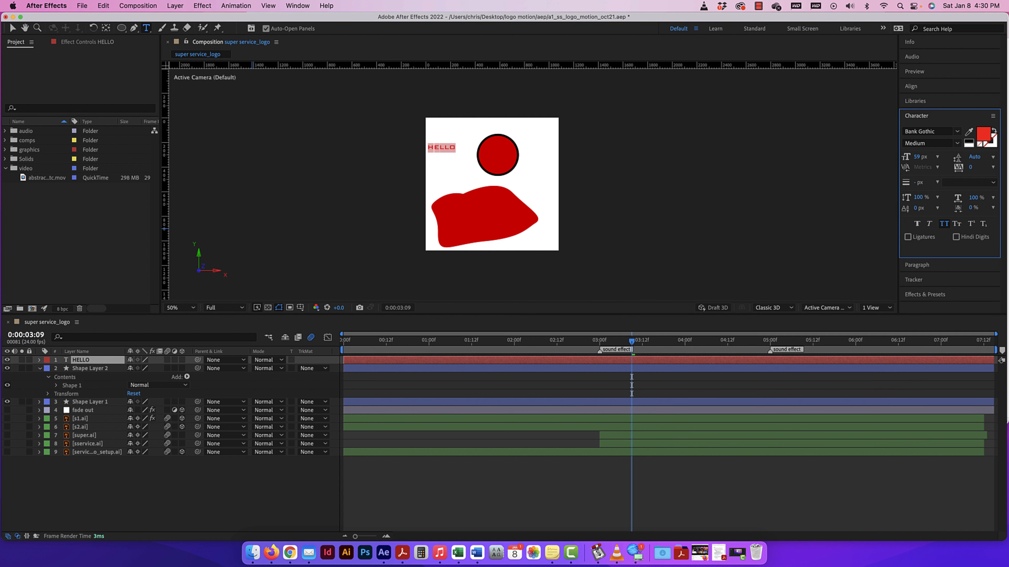
Examine the HELLO layer's Text properties, including Path Options and More Options, and its Transform properties.
click(40, 360)
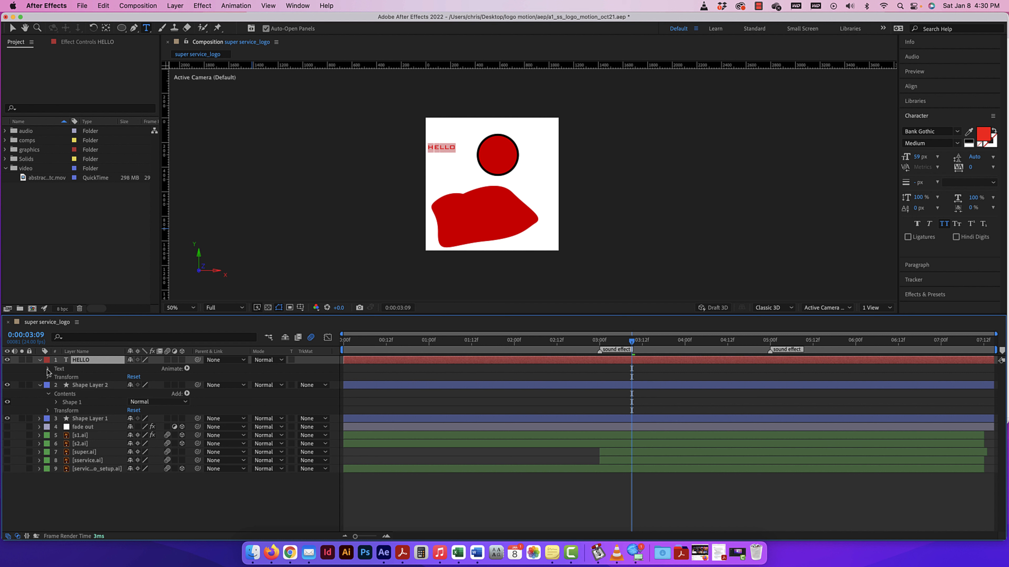
click(48, 370)
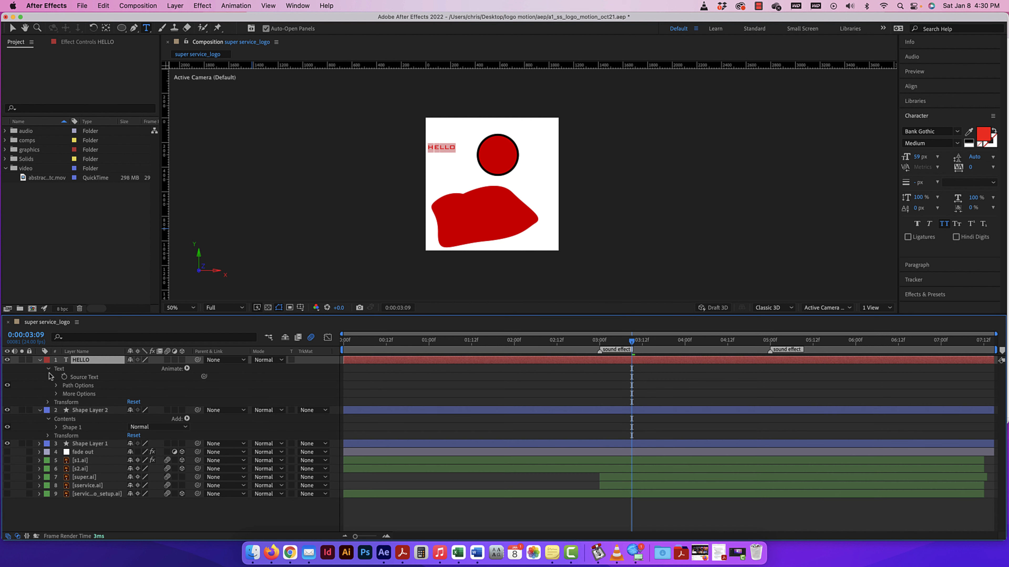
click(56, 386)
click(56, 386)
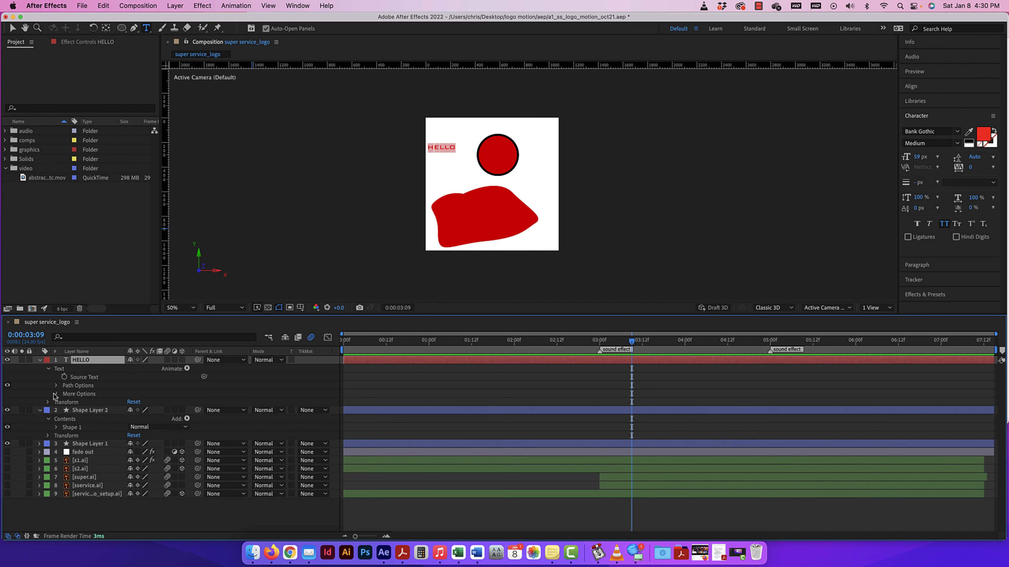
click(56, 395)
click(56, 395)
click(48, 403)
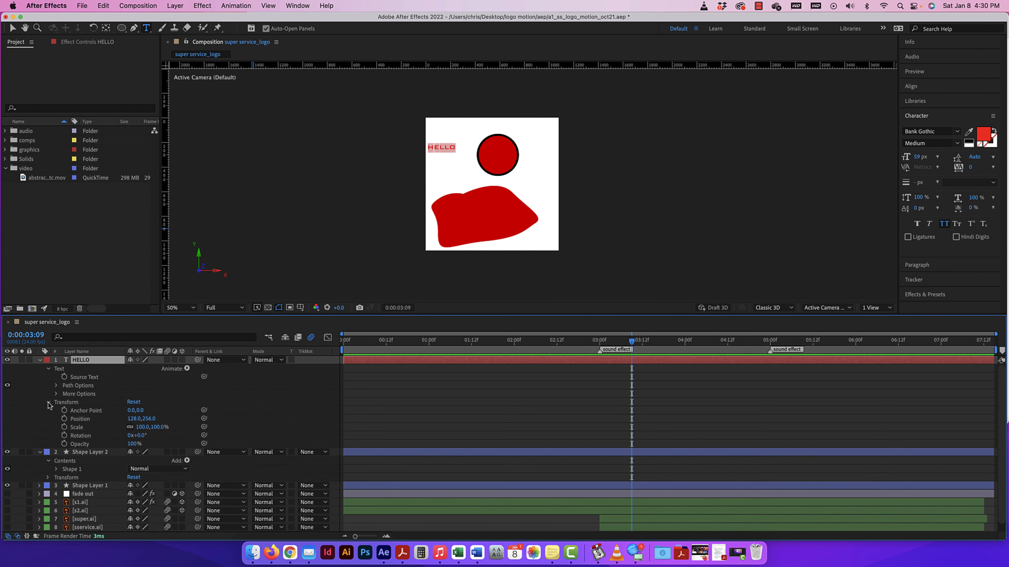
click(48, 403)
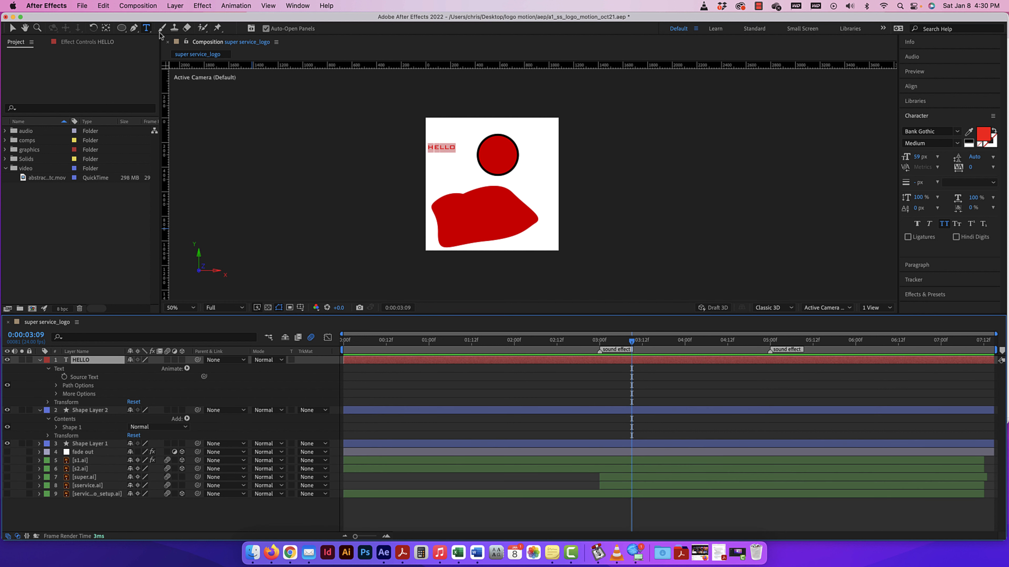
Choose the Brush tool, collapse the HELLO layer, and add a new 1080 × 1080 px white solid layer.
click(162, 29)
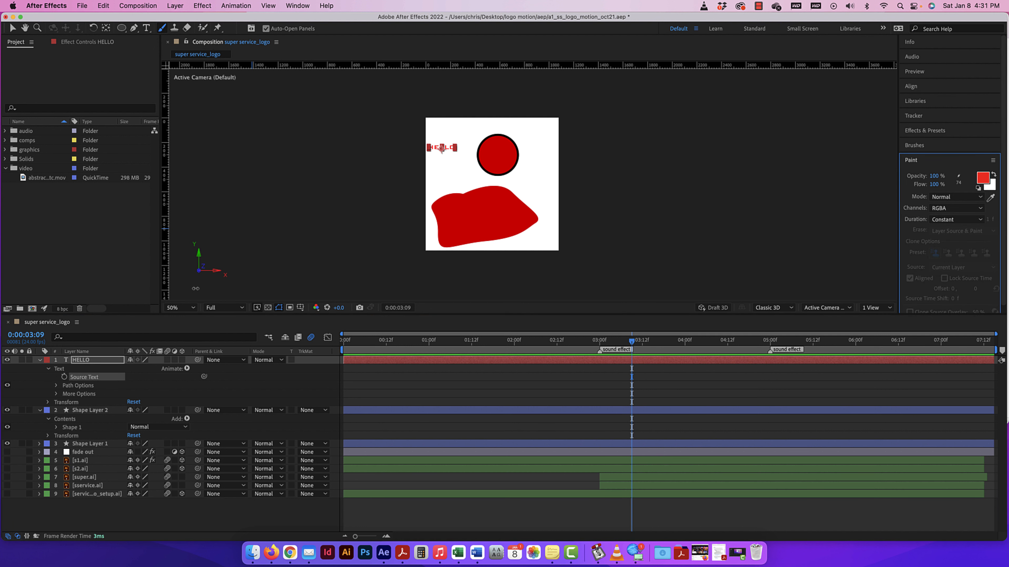
click(40, 360)
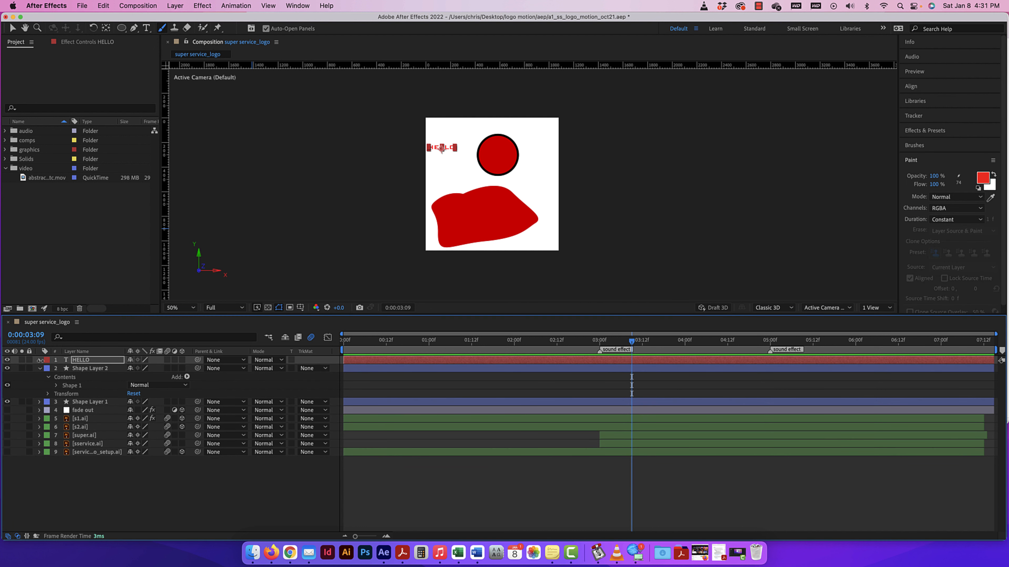
click(177, 6)
mouse_move(187, 18)
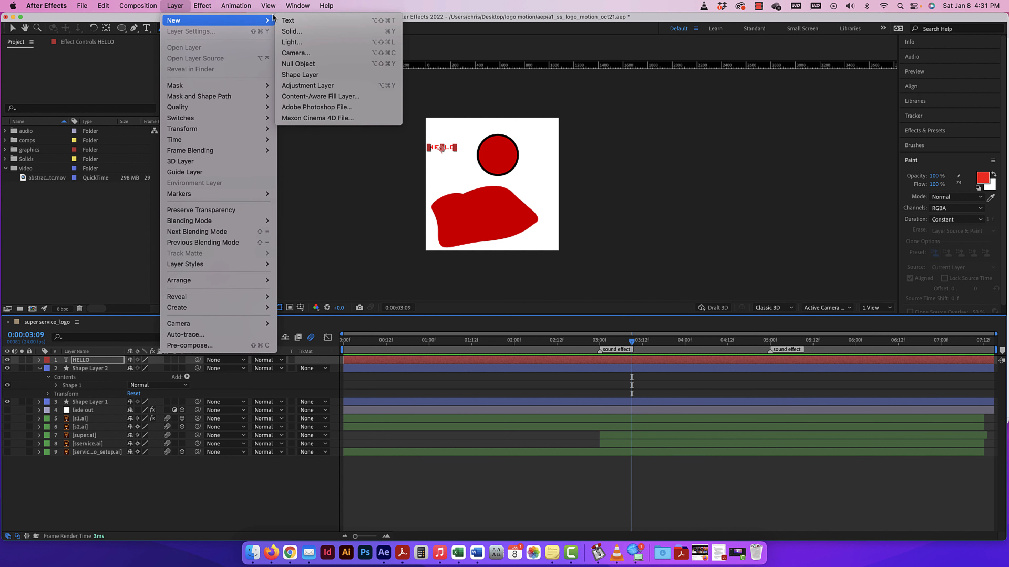
click(323, 29)
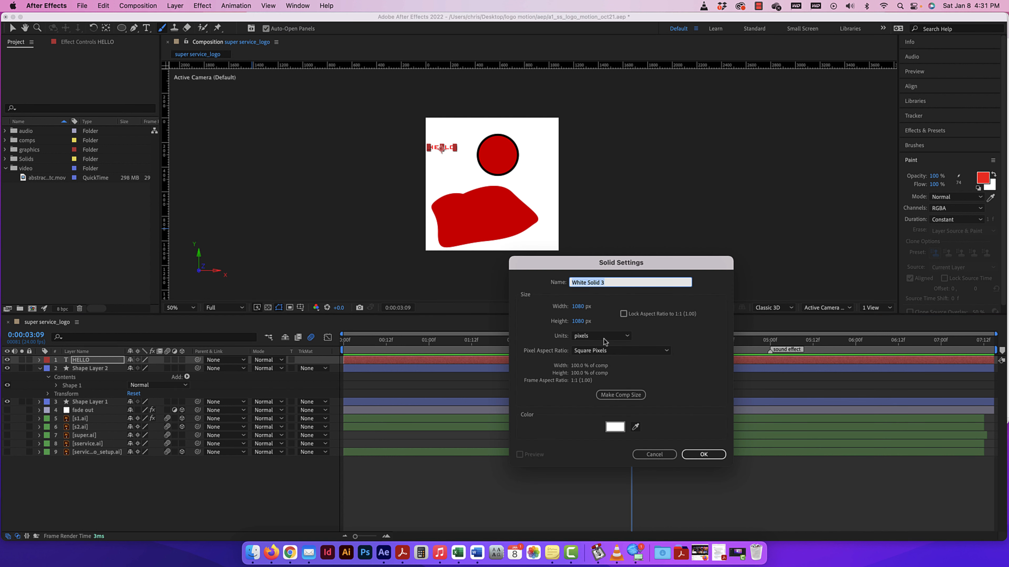
click(705, 454)
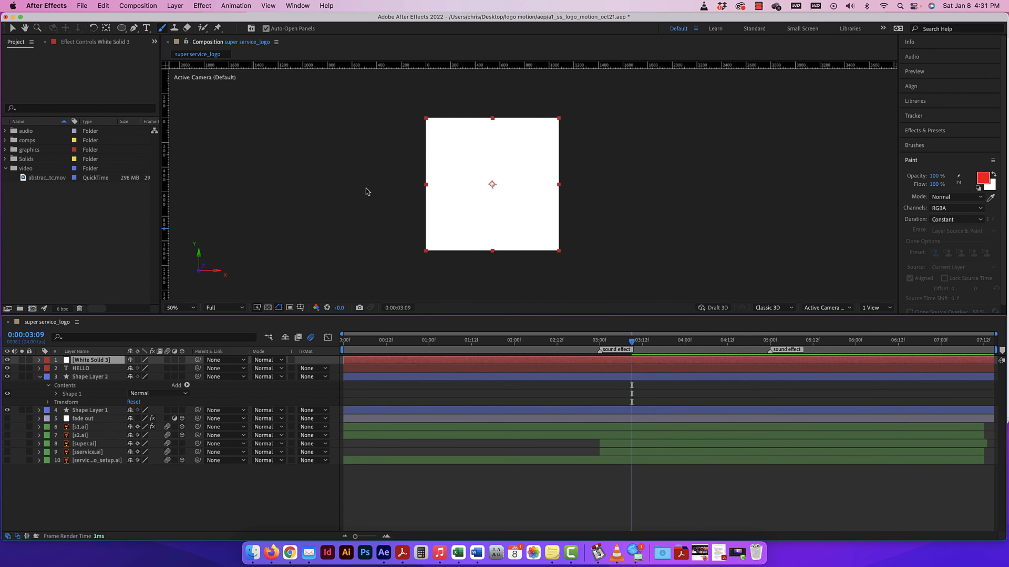
Open the white solid in its Layer view and paint several freehand red strokes on it with the Brush tool.
mouse_move(445, 159)
mouse_down()
mouse_move(456, 150)
mouse_move(444, 158)
mouse_up()
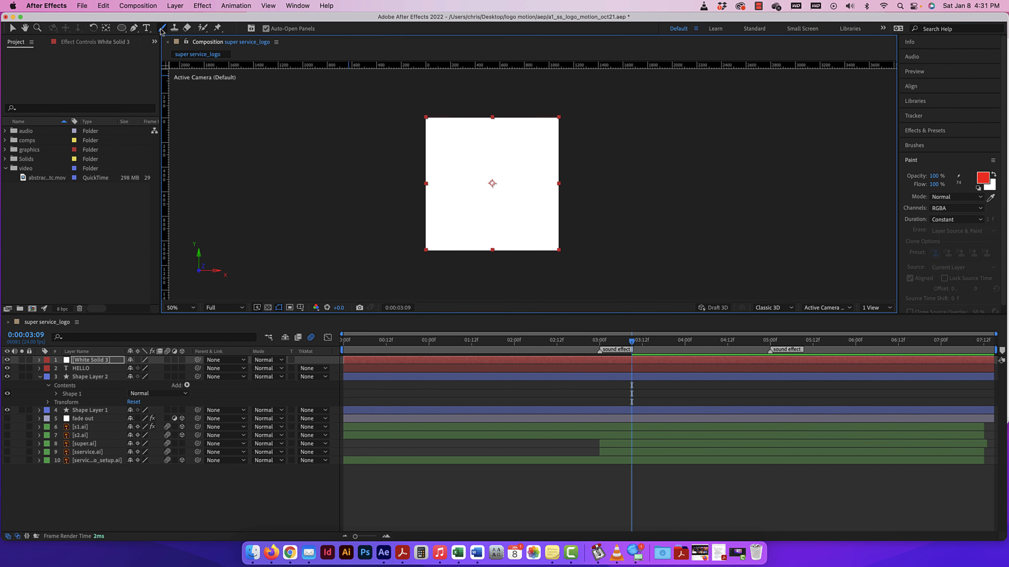
double_click(472, 161)
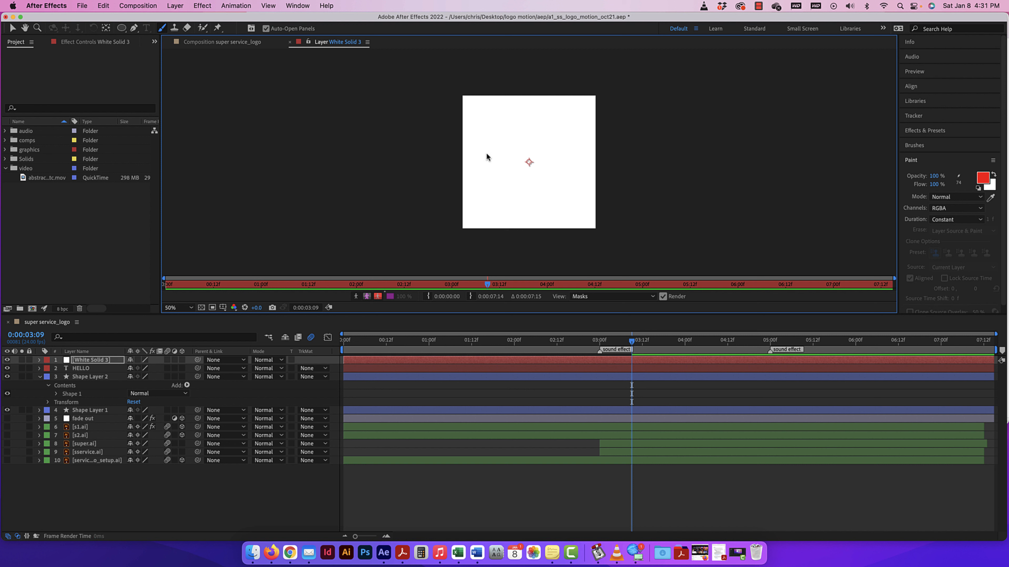
mouse_move(492, 132)
mouse_down()
mouse_move(533, 126)
mouse_move(510, 154)
mouse_move(527, 160)
mouse_move(517, 202)
mouse_move(546, 193)
mouse_move(537, 167)
mouse_move(551, 171)
mouse_move(572, 133)
mouse_move(561, 124)
mouse_move(534, 145)
mouse_up()
mouse_move(491, 112)
mouse_down()
mouse_move(479, 123)
mouse_move(492, 150)
mouse_move(496, 208)
mouse_up()
mouse_move(494, 216)
mouse_down()
mouse_move(520, 220)
mouse_move(575, 177)
mouse_move(581, 192)
mouse_move(539, 196)
mouse_up()
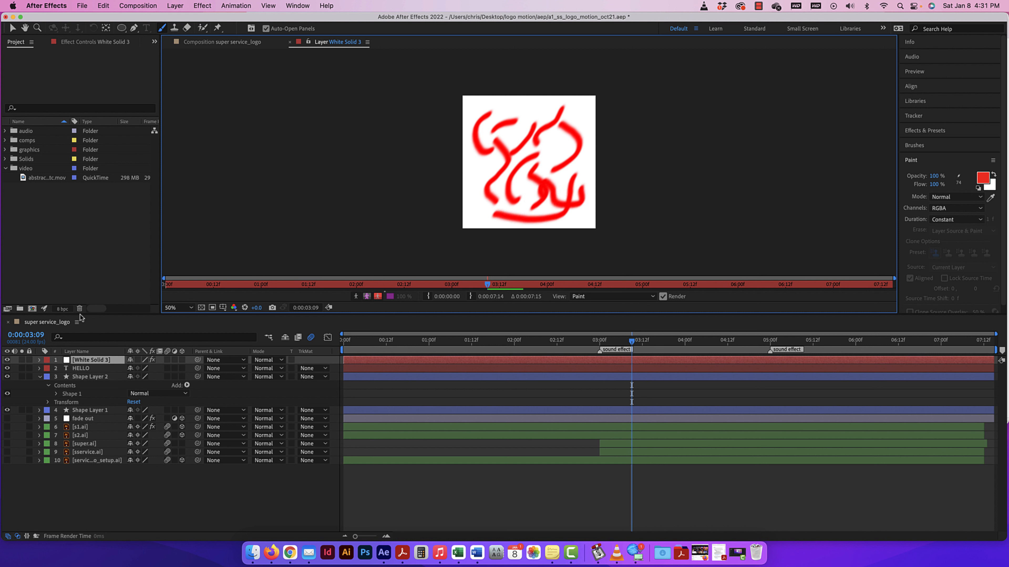
Return to the super service_logo composition view and toggle the painted solid's visibility off and on.
click(40, 327)
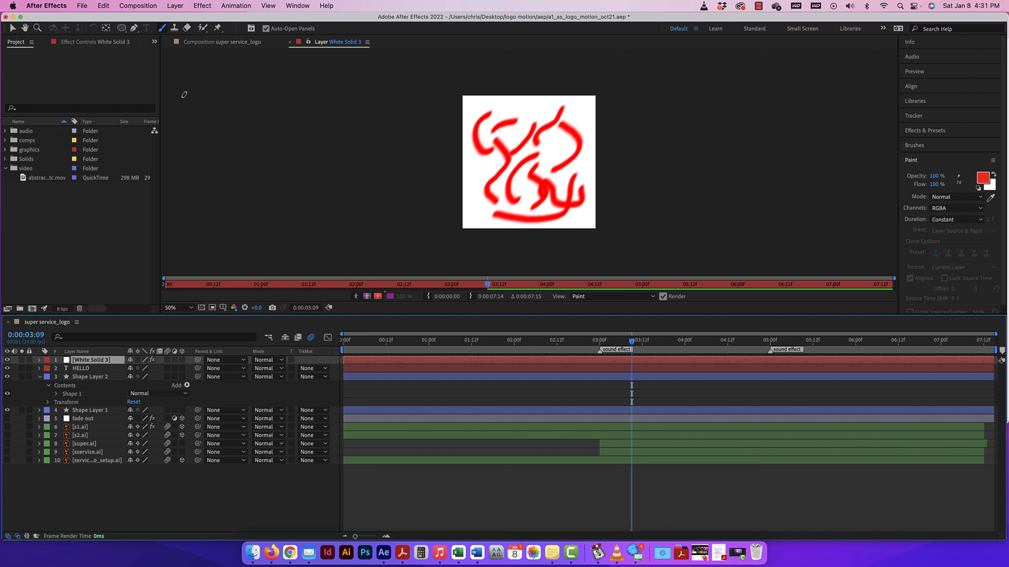
click(216, 43)
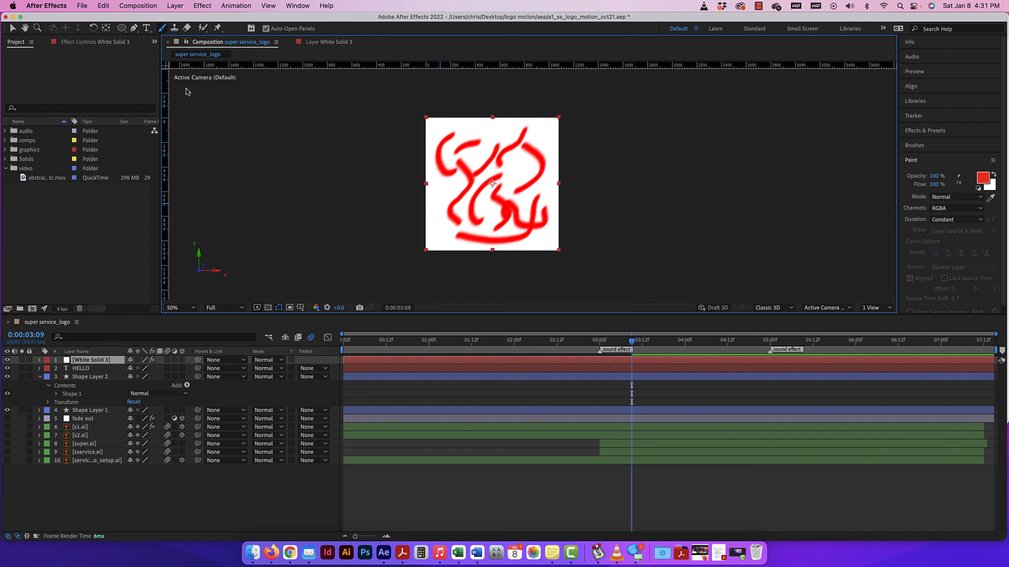
click(7, 360)
click(7, 360)
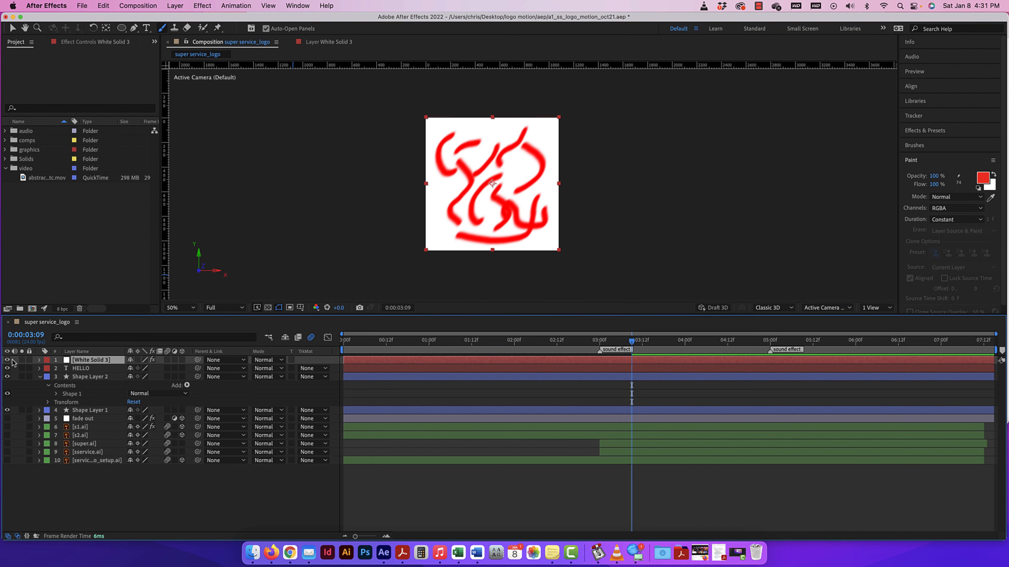
Delete the painted white solid layer from the composition.
click(40, 360)
click(40, 360)
key(Delete)
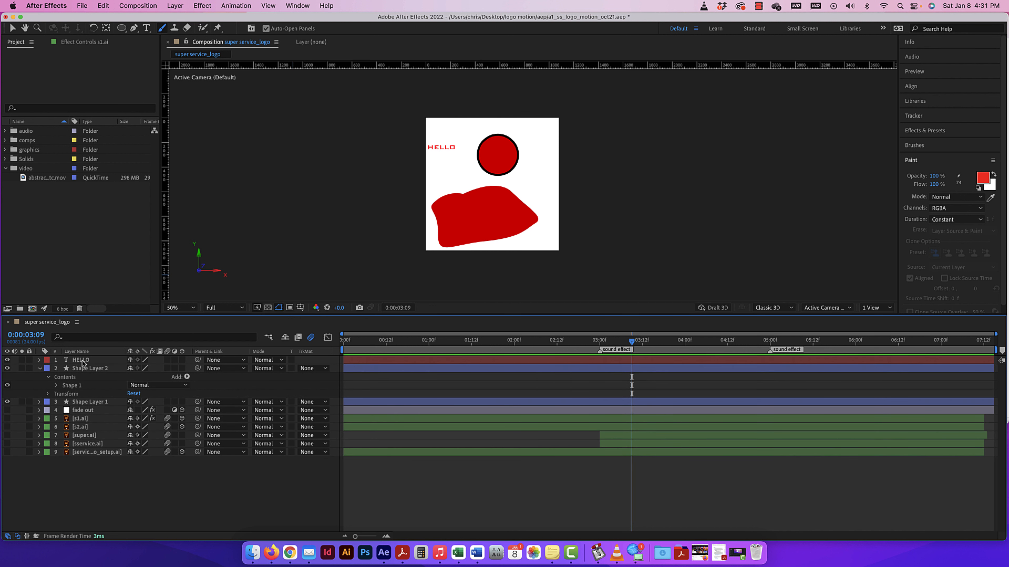
Choose the Eraser tool, and zoom the composition view in to 200% and back to 50%.
click(187, 28)
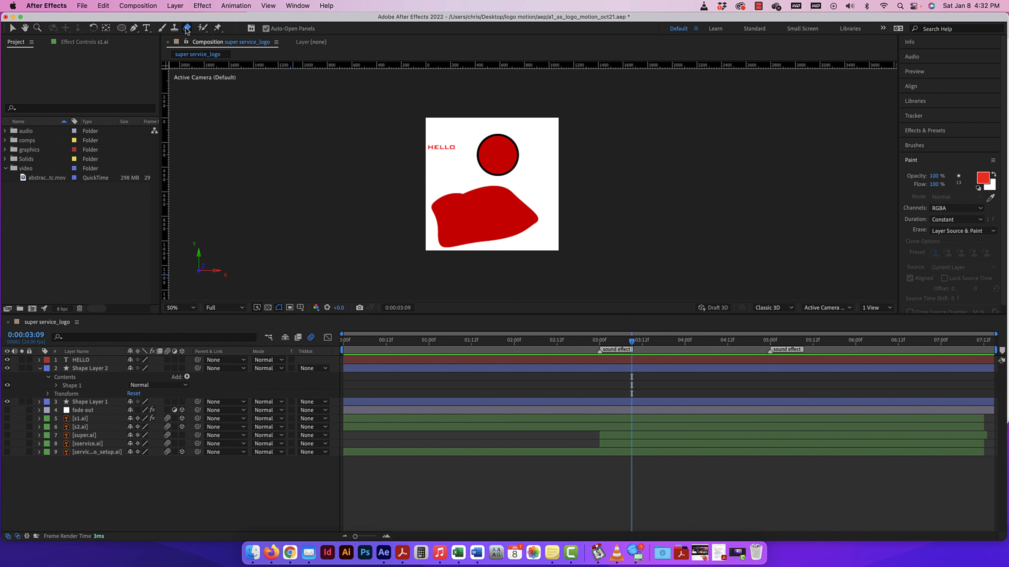
key(period)
key(period)
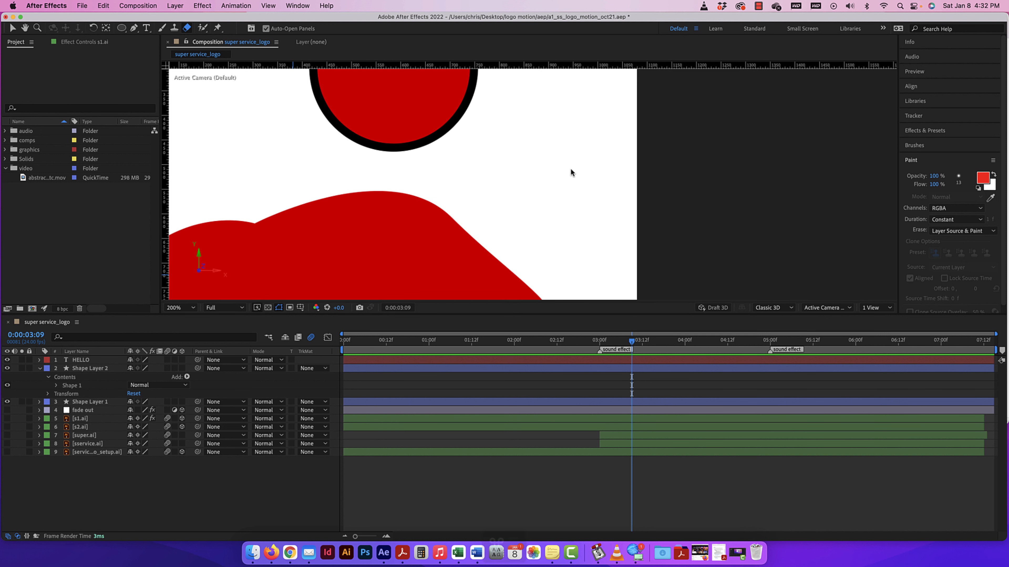
key(cmd+minus)
key(cmd+minus)
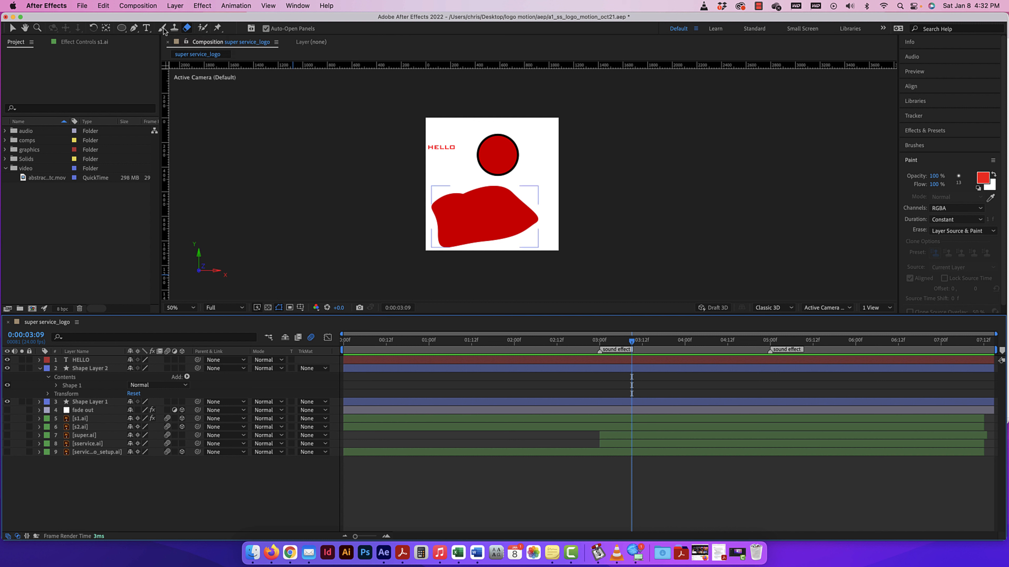
Select Shape Layer 2, narrow the After Effects window, and switch to the Finder window showing the audio assets folder.
click(82, 369)
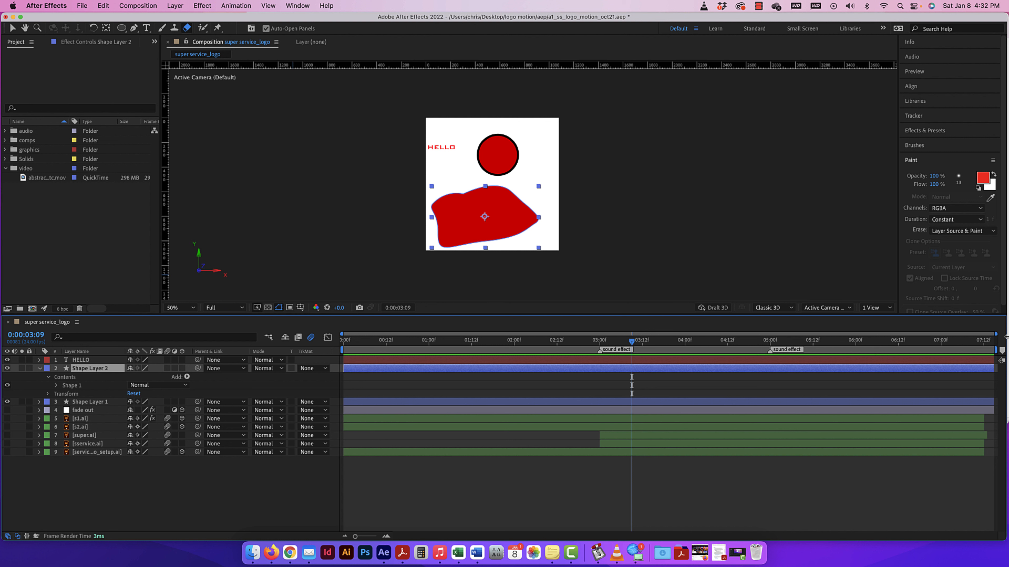
drag(1006, 337, 771, 307)
click(853, 237)
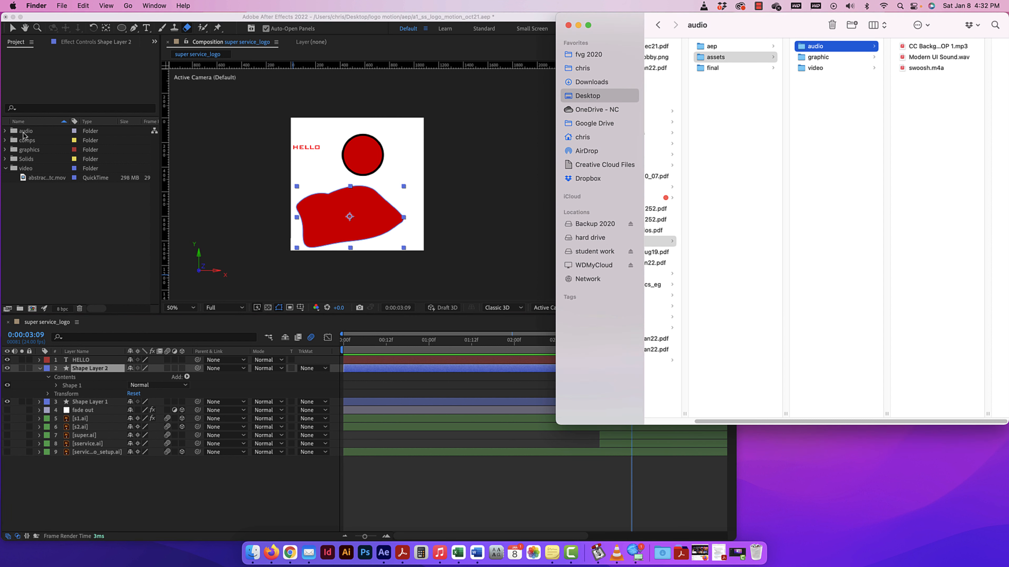
Delete the audio folder and its contents from the project.
click(6, 132)
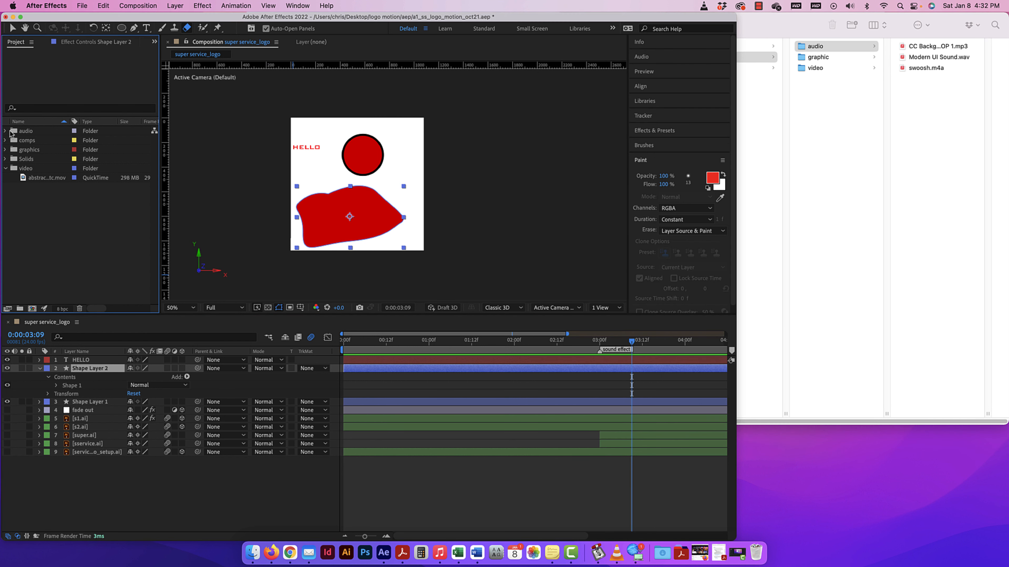
click(16, 132)
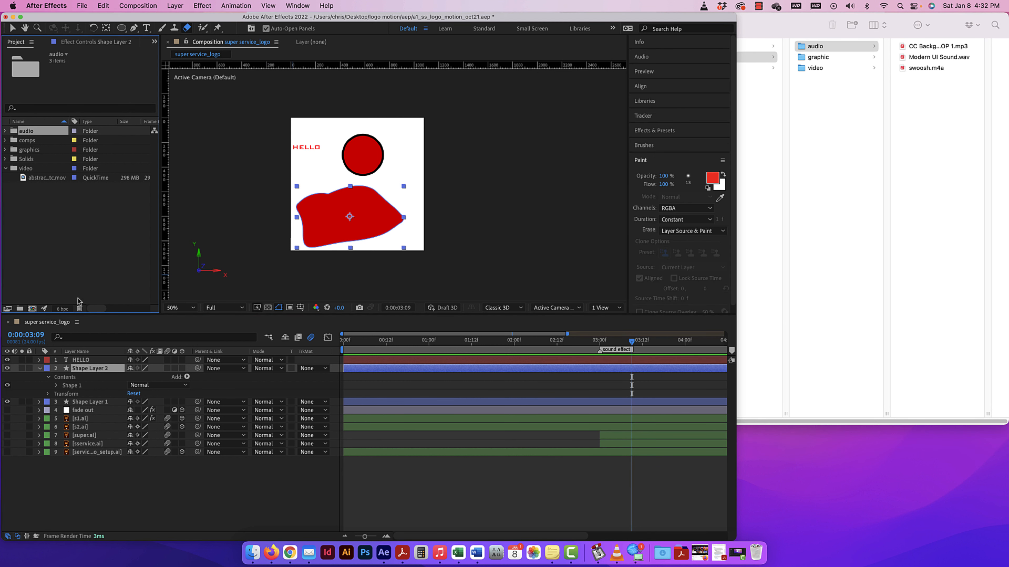
click(80, 309)
click(469, 297)
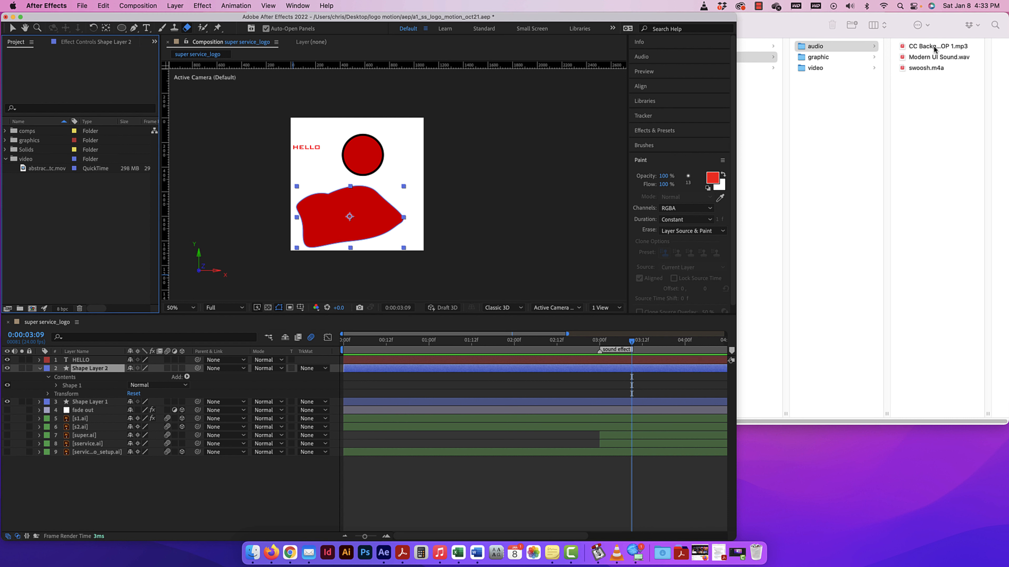
Import swoosh.m4a from the Finder audio folder into the After Effects project.
click(922, 68)
drag(829, 71, 81, 205)
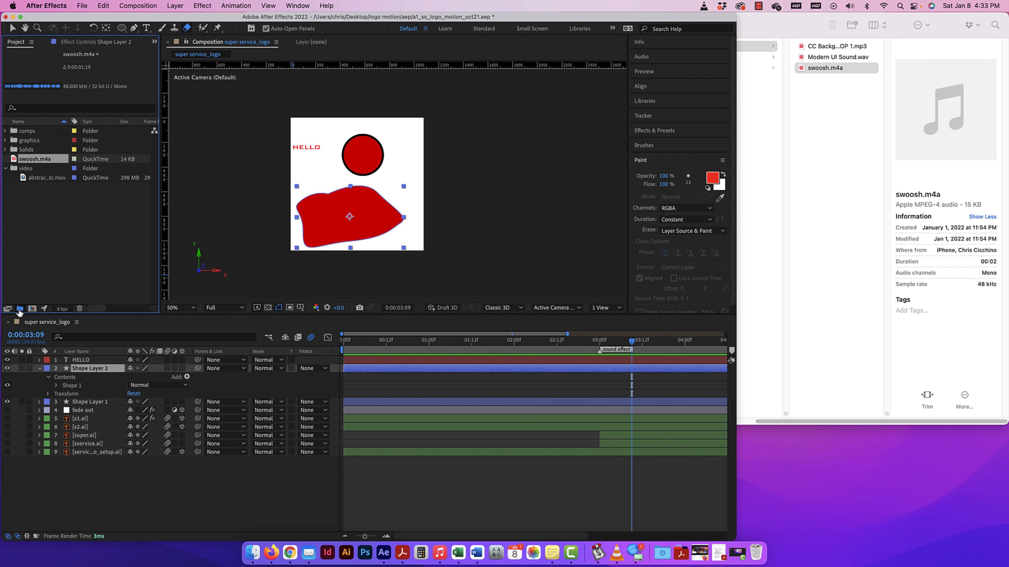
Create a new project folder named audio.
click(20, 309)
text(sound)
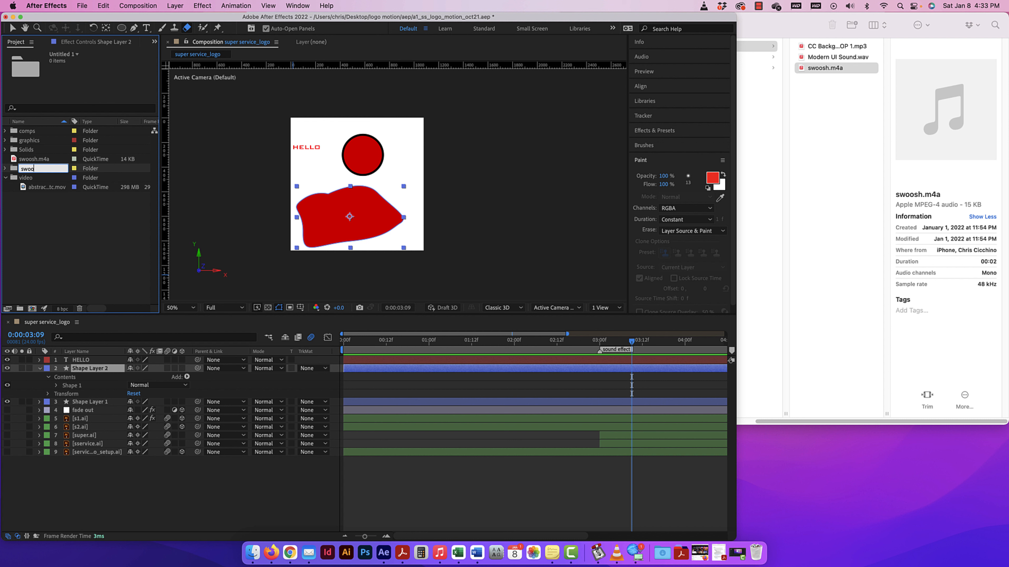
key(BackSpace)
key(BackSpace)
key(BackSpace)
key(BackSpace)
key(BackSpace)
text(UD)
key(BackSpace)
key(BackSpace)
text(audio)
key(Return)
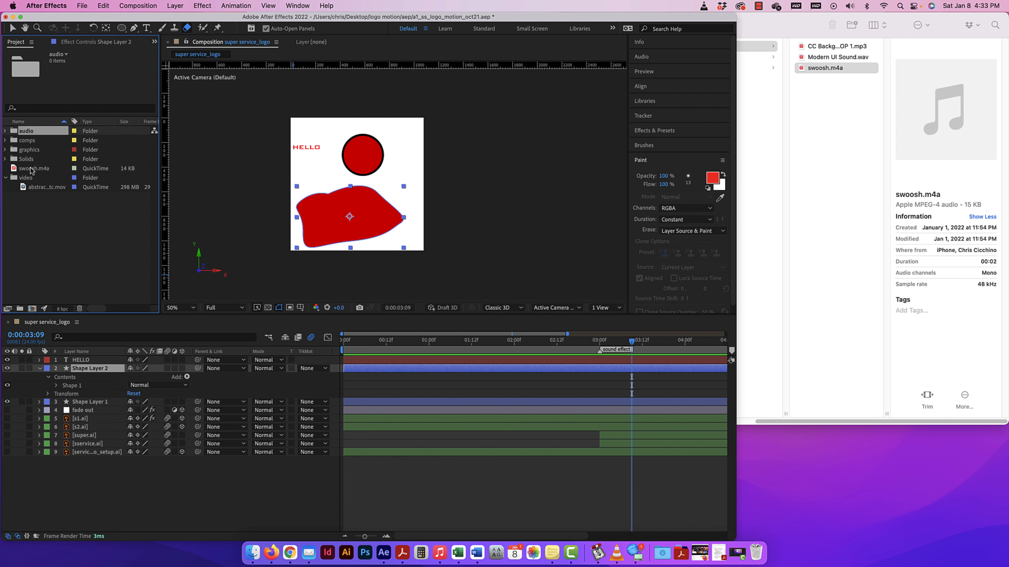
Move swoosh.m4a into the audio folder, collapse the project folders, and widen the After Effects window to fill the screen.
drag(26, 133, 26, 132)
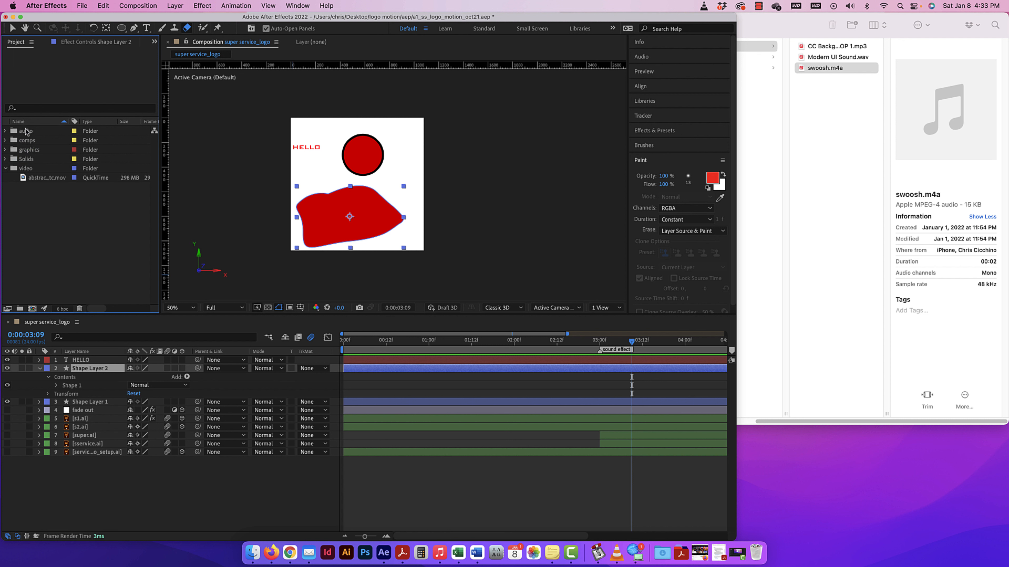
click(5, 132)
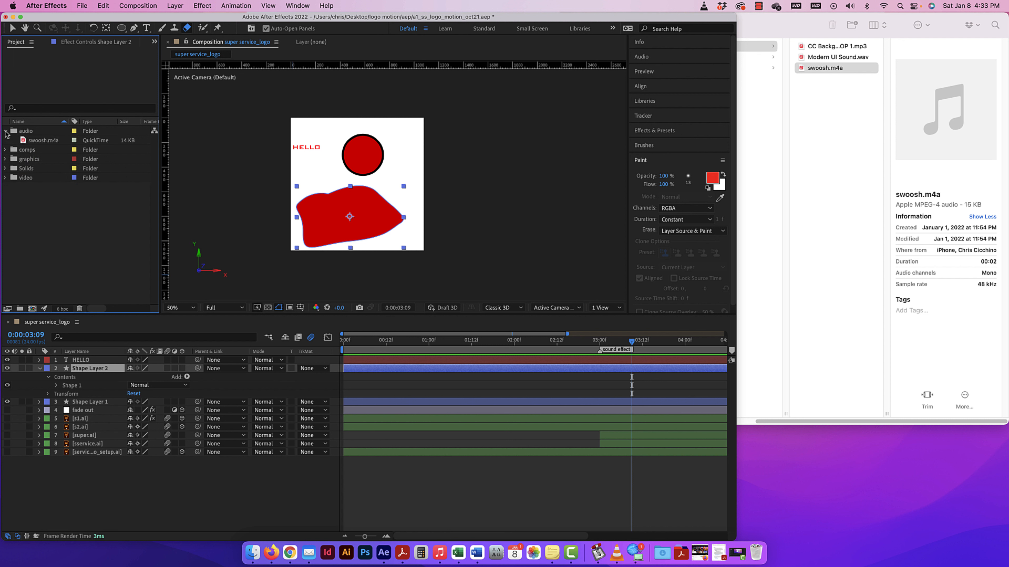
click(5, 131)
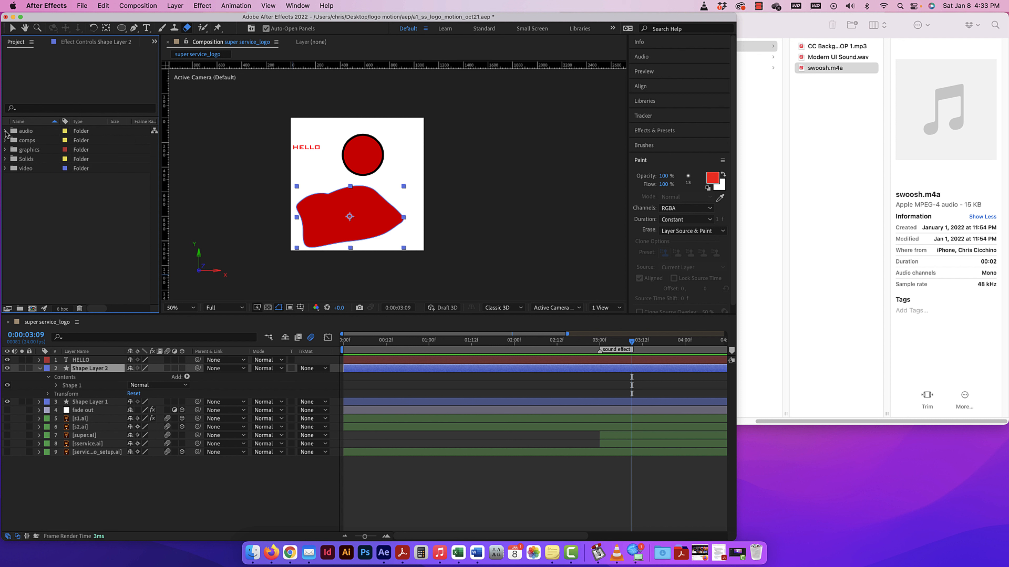
drag(736, 331, 1006, 315)
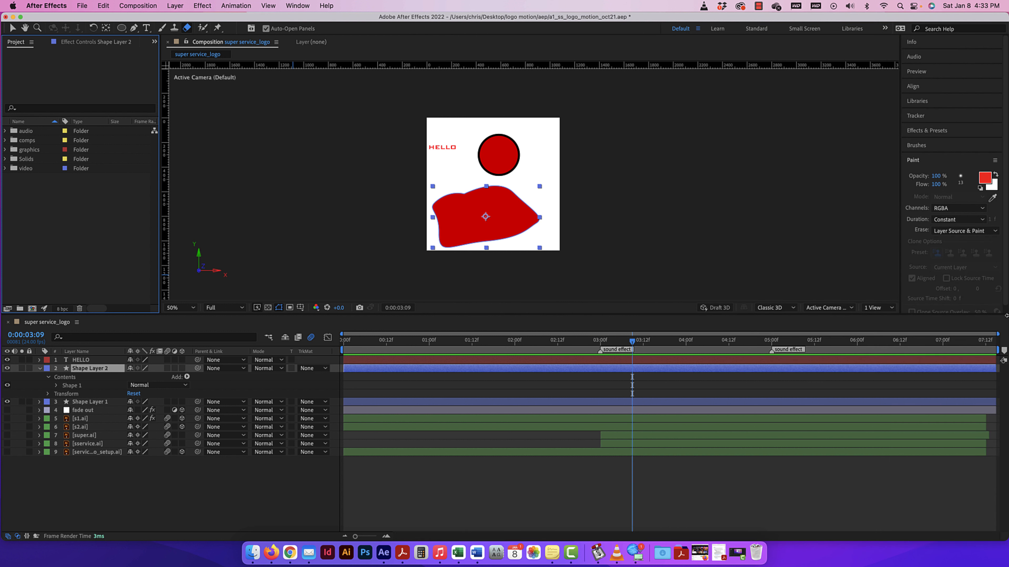